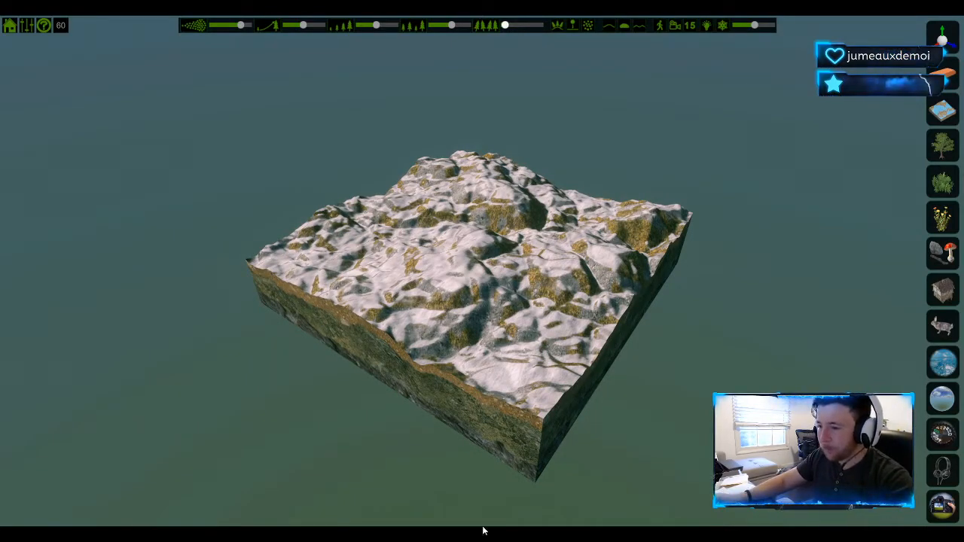
Switch the snowy terrain to orthographic view in Map Maker and toggle the square grid on and off.
{"action": "right_click_drag", "start_coordinate": [452, 234], "coordinate": [315, 201]}
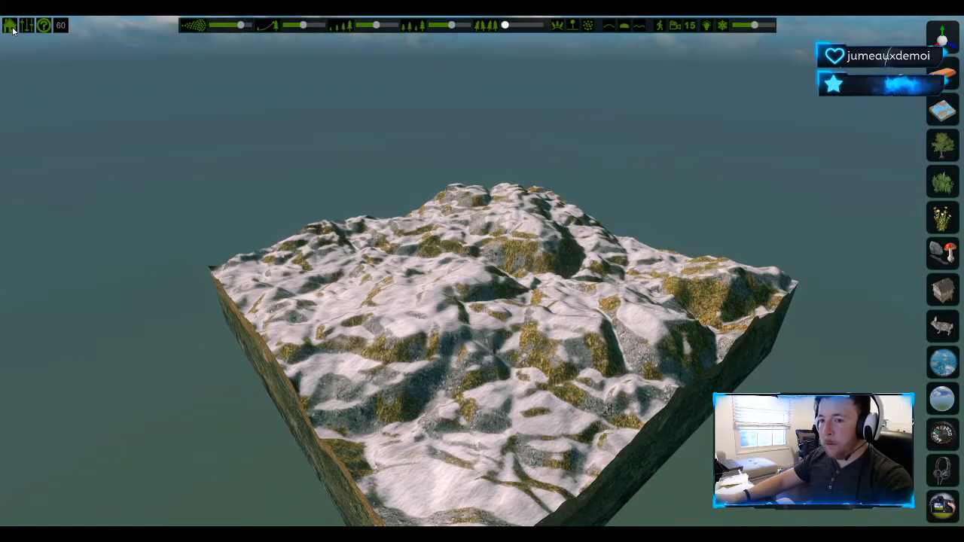
{"action": "left_click", "coordinate": [12, 29]}
{"action": "left_click", "coordinate": [34, 106]}
{"action": "left_click", "coordinate": [14, 452]}
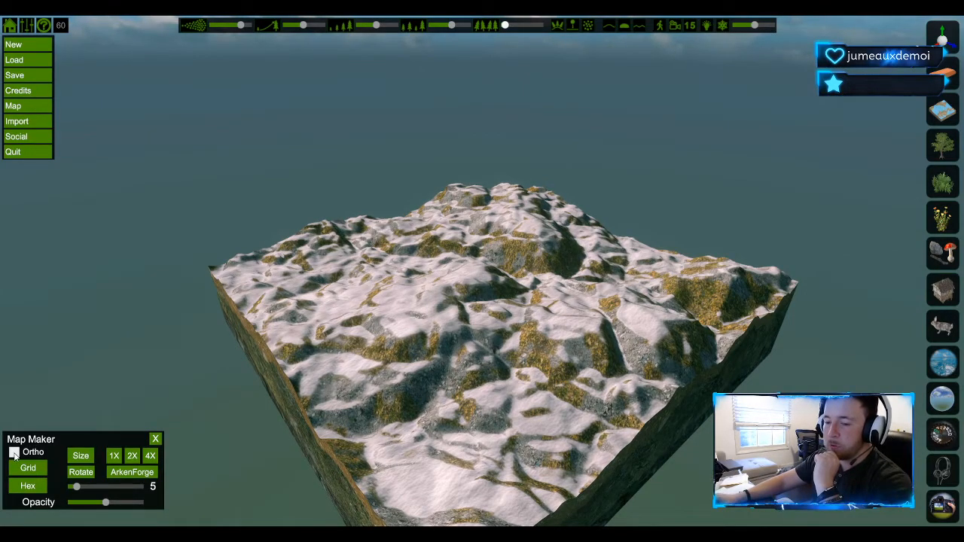
{"action": "left_click", "coordinate": [36, 470]}
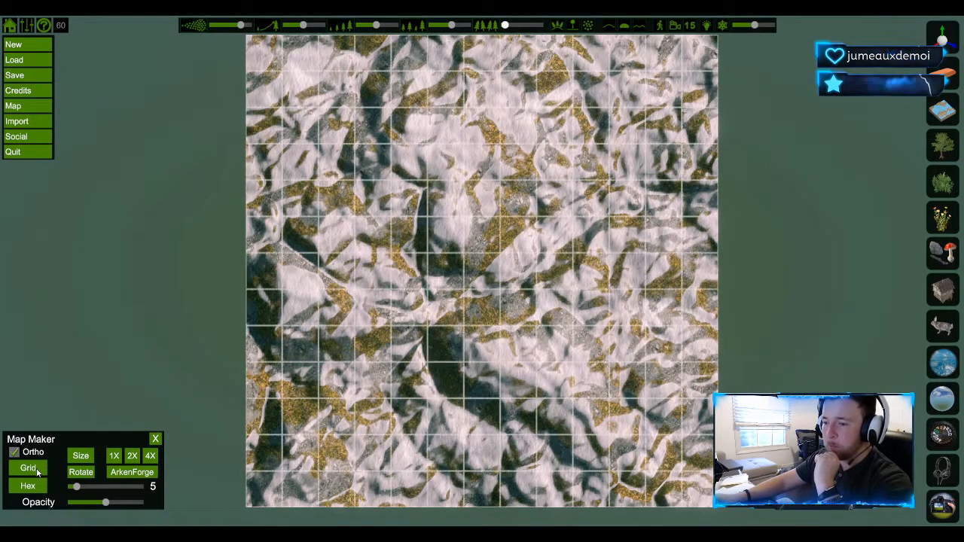
{"action": "left_click", "coordinate": [37, 470]}
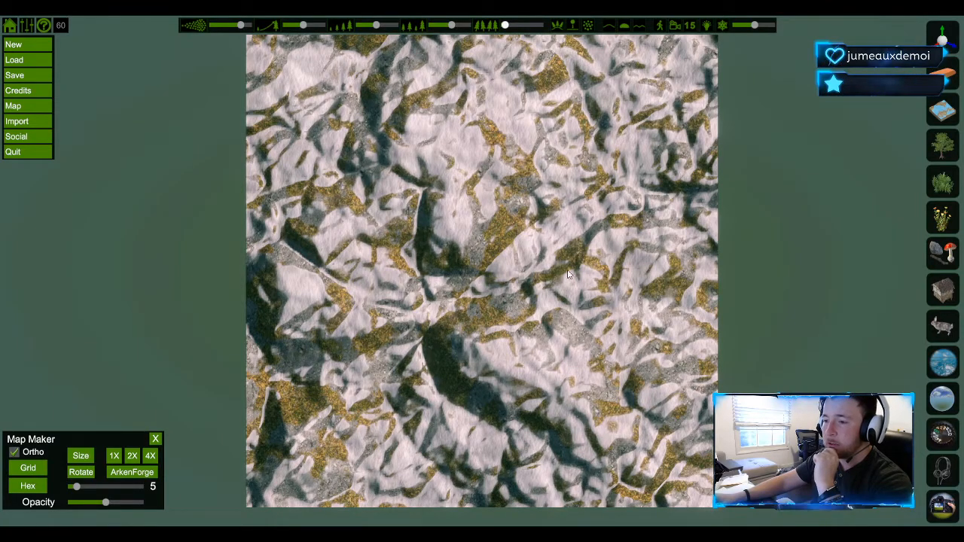
Show the snowy terrain's ground texture settings and turn the square grid overlay back on.
{"action": "scroll", "coordinate": [585, 299], "scroll_direction": "up", "scroll_amount": 2}
{"action": "left_click", "coordinate": [942, 110]}
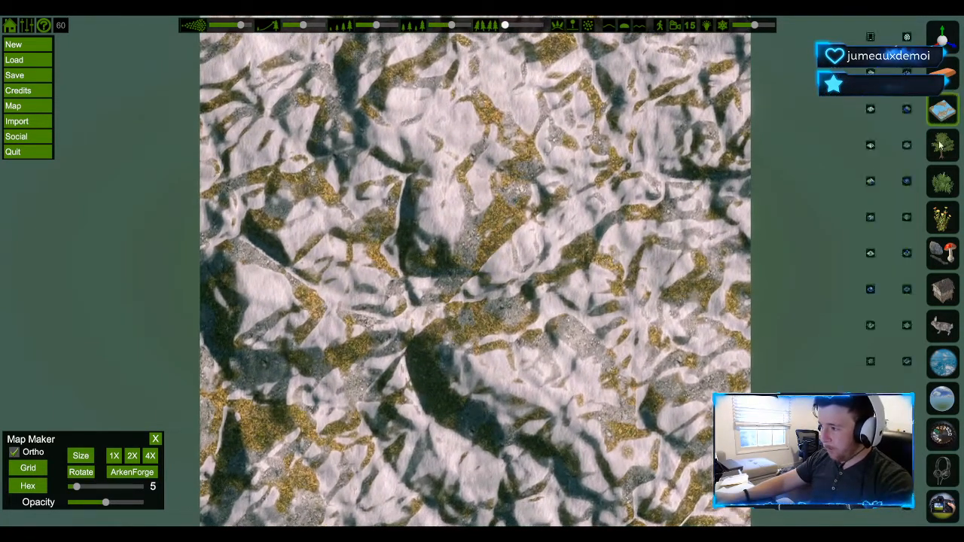
{"action": "left_click", "coordinate": [868, 38]}
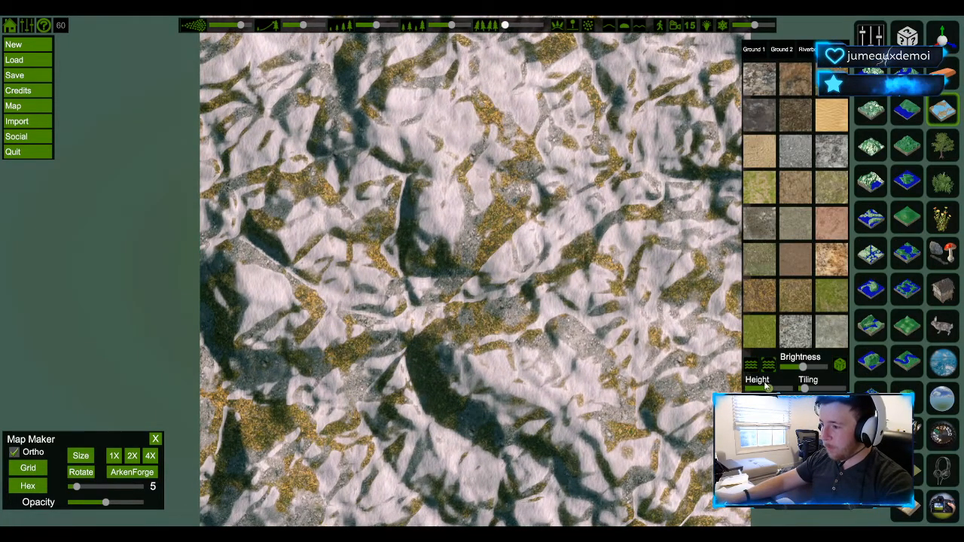
{"action": "scroll", "coordinate": [482, 271], "scroll_direction": "up", "scroll_amount": 5}
{"action": "scroll", "coordinate": [482, 271], "scroll_direction": "down", "scroll_amount": 2}
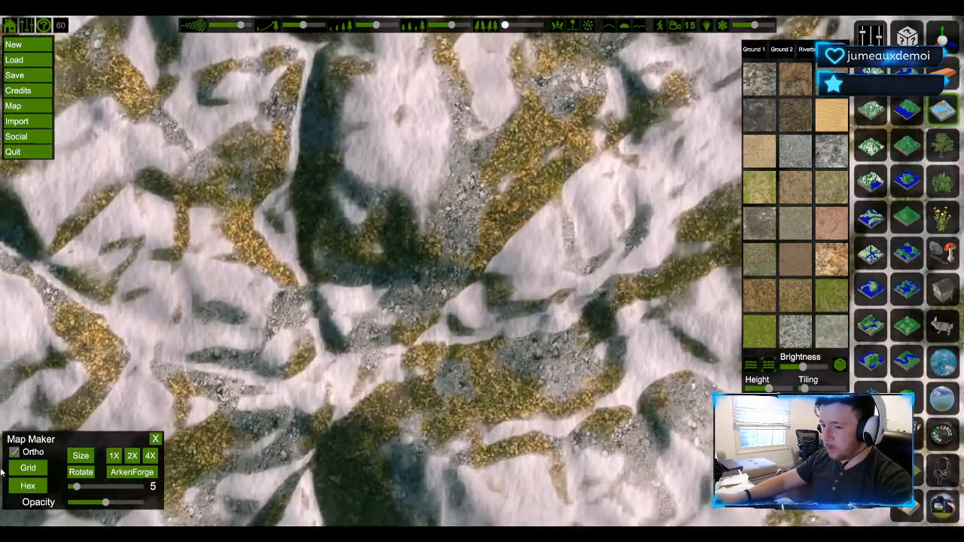
{"action": "left_click", "coordinate": [23, 470]}
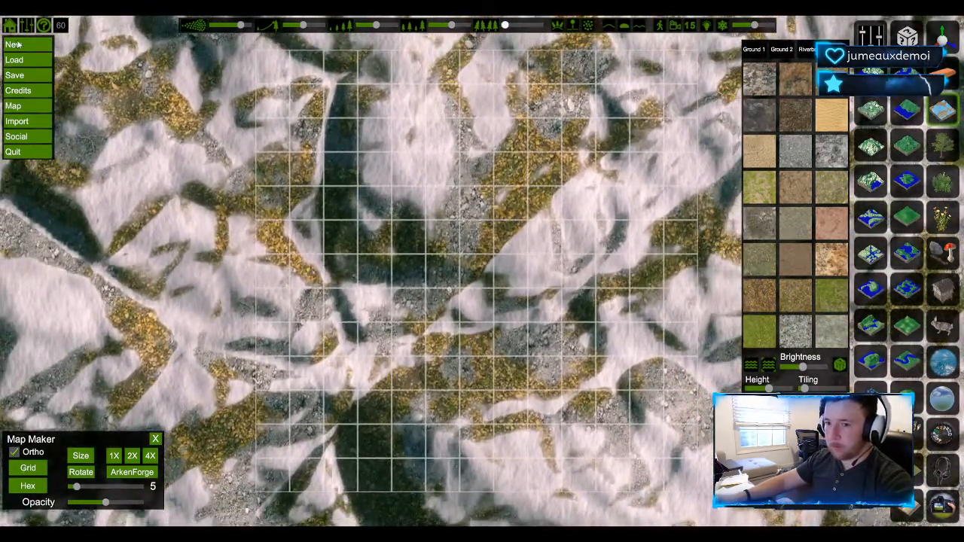
Start a new scene and clear the plants from its default terrain.
{"action": "left_click", "coordinate": [15, 44]}
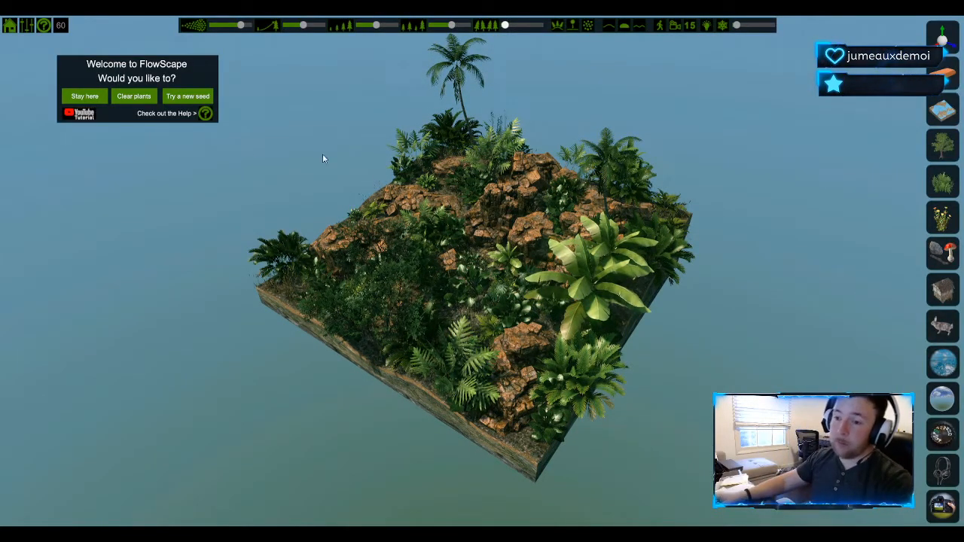
{"action": "left_click", "coordinate": [133, 96]}
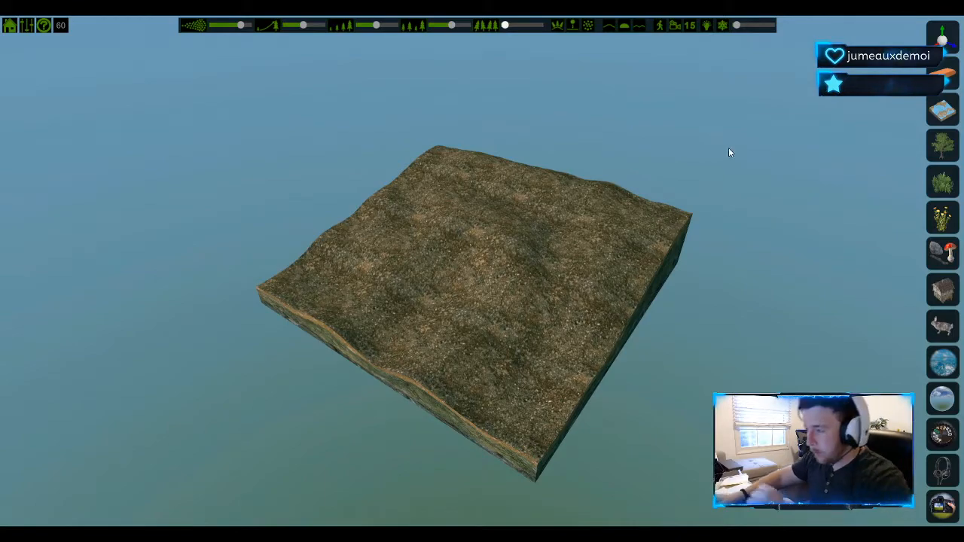
{"action": "mouse_move", "coordinate": [958, 267]}
{"action": "left_click", "coordinate": [869, 252]}
{"action": "left_click", "coordinate": [870, 216]}
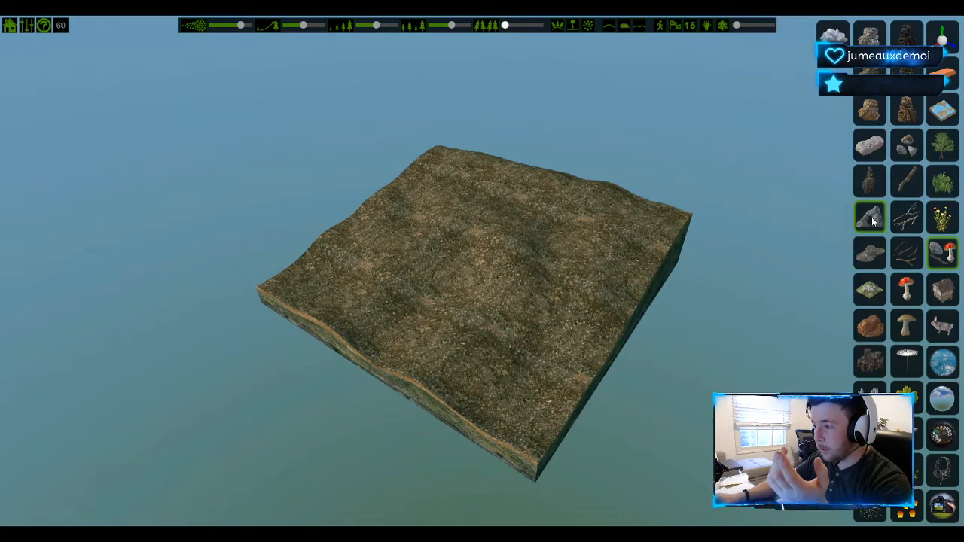
{"action": "scroll", "coordinate": [460, 254], "scroll_direction": "down", "scroll_amount": 3}
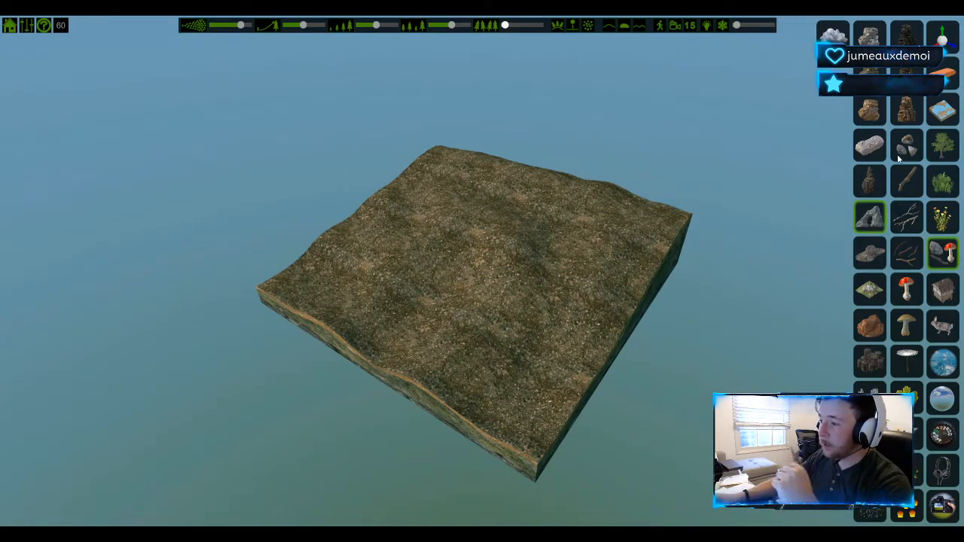
Scatter small white flowers across the middle and the edges of the bare terrain.
{"action": "mouse_move", "coordinate": [954, 216]}
{"action": "left_click", "coordinate": [920, 260]}
{"action": "mouse_move", "coordinate": [470, 256]}
{"action": "left_mouse_down"}
{"action": "mouse_move", "coordinate": [477, 339]}
{"action": "mouse_move", "coordinate": [490, 249]}
{"action": "mouse_move", "coordinate": [413, 256]}
{"action": "mouse_move", "coordinate": [383, 301]}
{"action": "mouse_move", "coordinate": [564, 256]}
{"action": "left_mouse_up"}
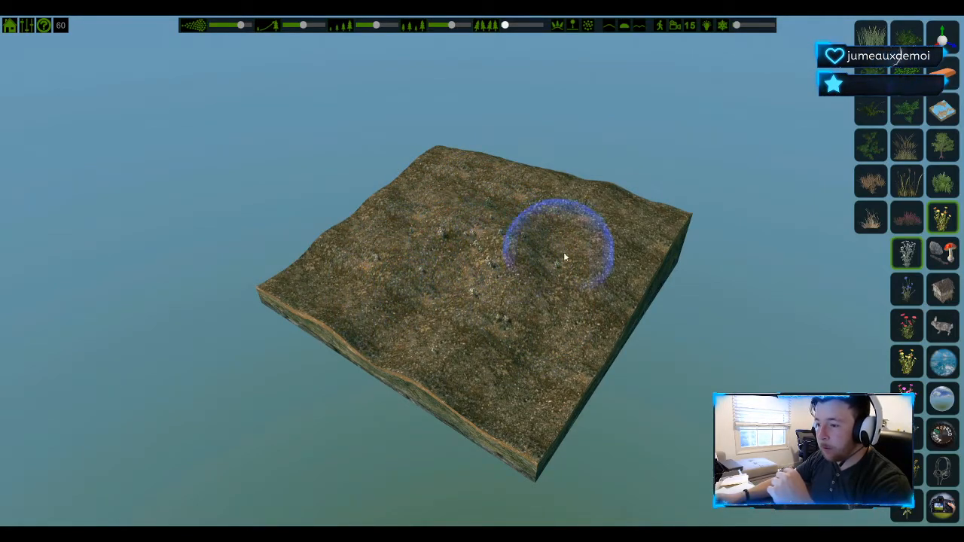
{"action": "left_click", "coordinate": [418, 258]}
{"action": "scroll", "coordinate": [530, 251], "scroll_direction": "up", "scroll_amount": 2}
{"action": "mouse_move", "coordinate": [634, 251]}
{"action": "left_mouse_down"}
{"action": "mouse_move", "coordinate": [598, 223]}
{"action": "mouse_move", "coordinate": [623, 289]}
{"action": "left_mouse_up"}
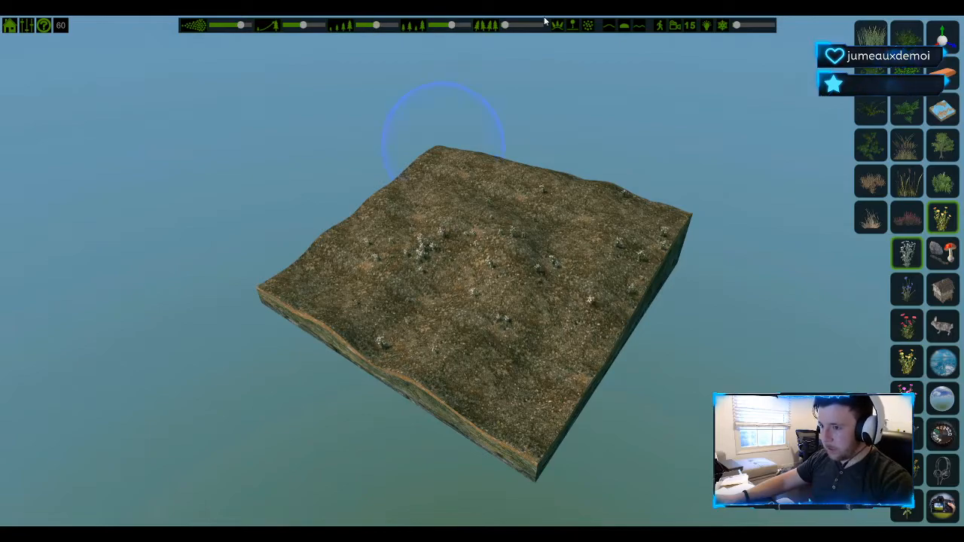
Undo the last few strokes of white flowers.
{"action": "key", "text": "ctrl+z"}
{"action": "key", "text": "ctrl+z"}
{"action": "key", "text": "ctrl+z"}
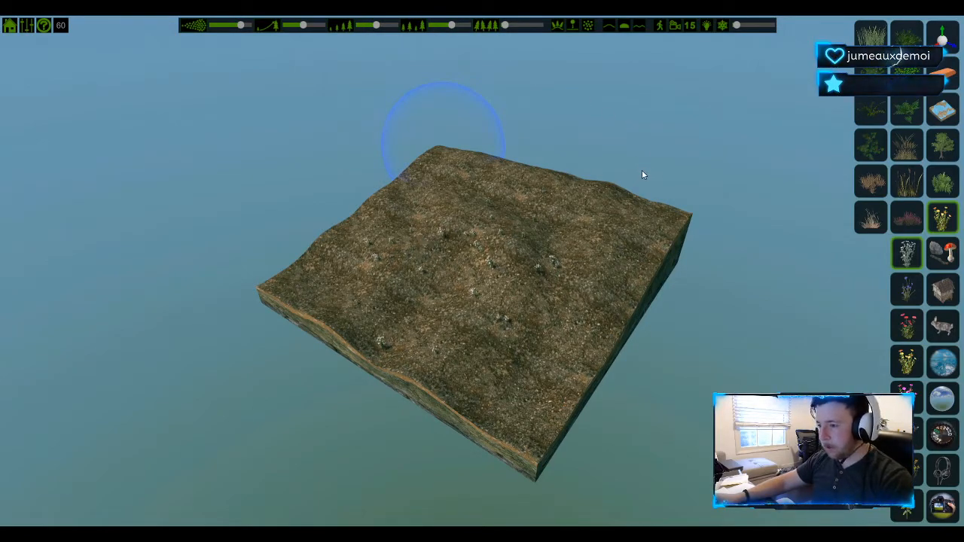
Try the open-book and sea turtle terrains as the base, agreeing to clear all plants.
{"action": "left_click", "coordinate": [941, 110]}
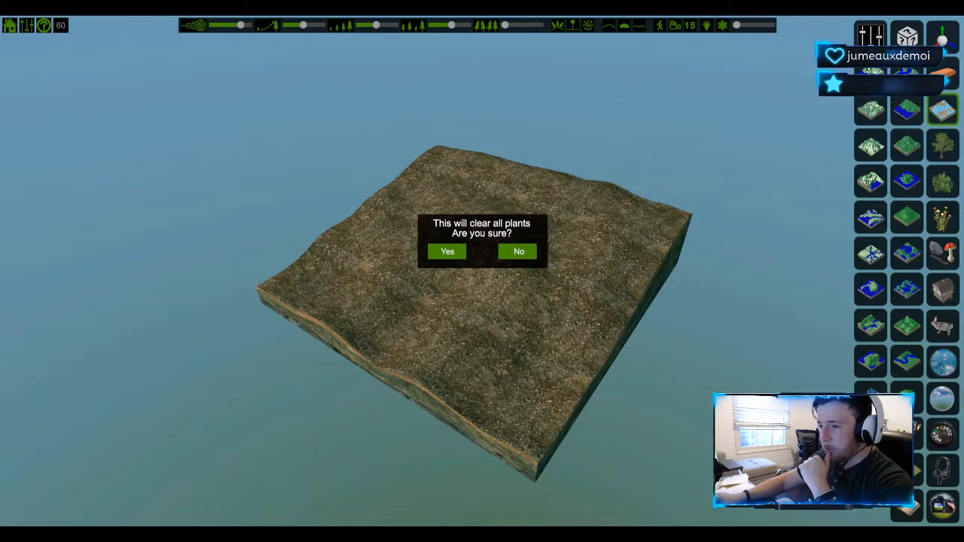
{"action": "left_click", "coordinate": [459, 253]}
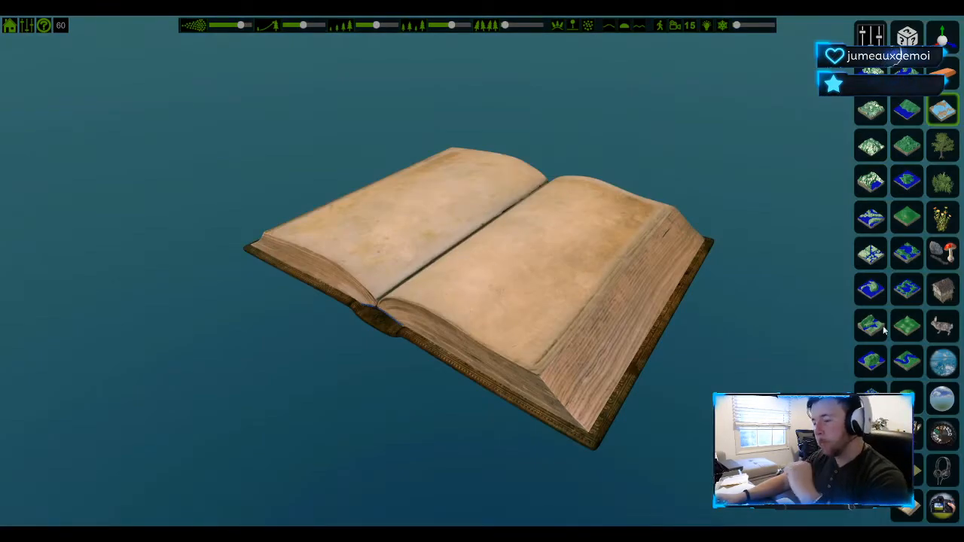
{"action": "left_click", "coordinate": [907, 506]}
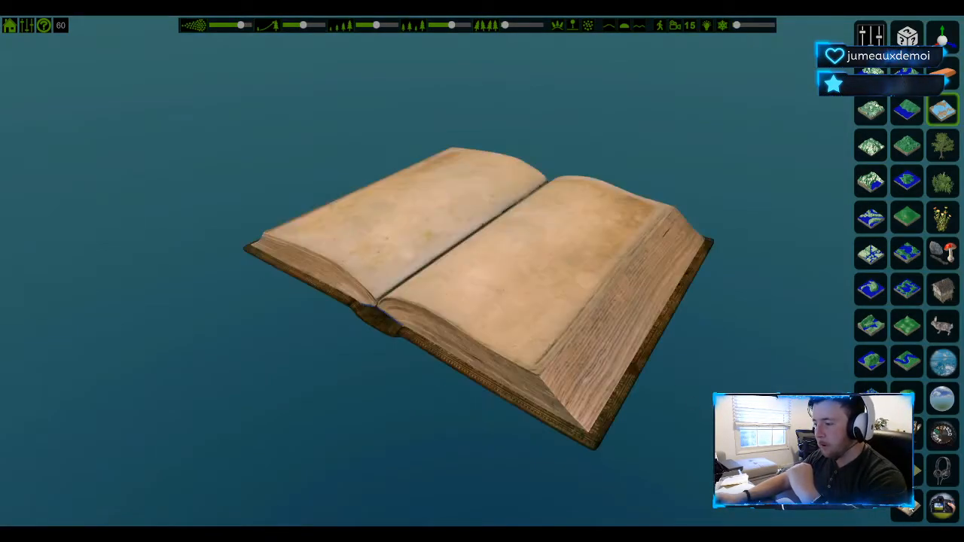
{"action": "right_click_drag", "start_coordinate": [534, 263], "coordinate": [836, 320]}
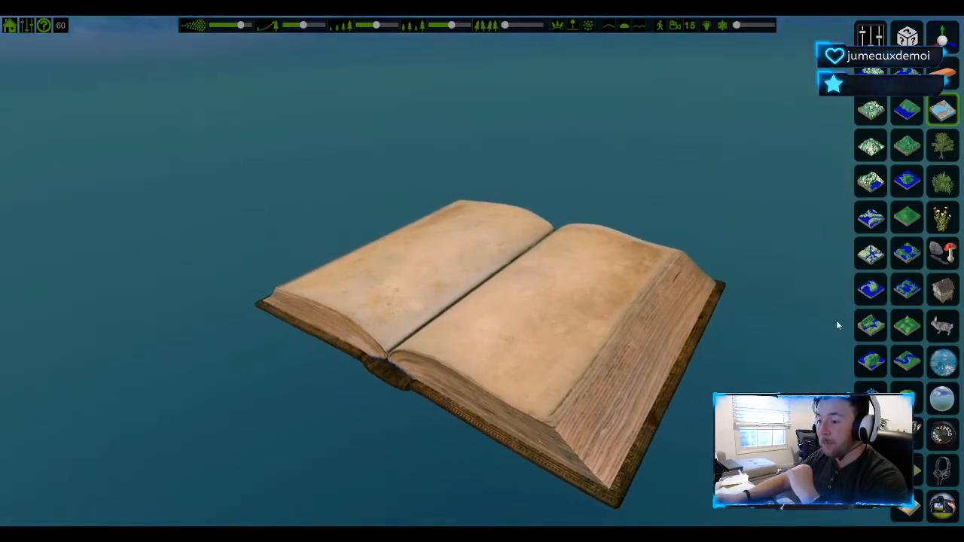
{"action": "left_click", "coordinate": [911, 437]}
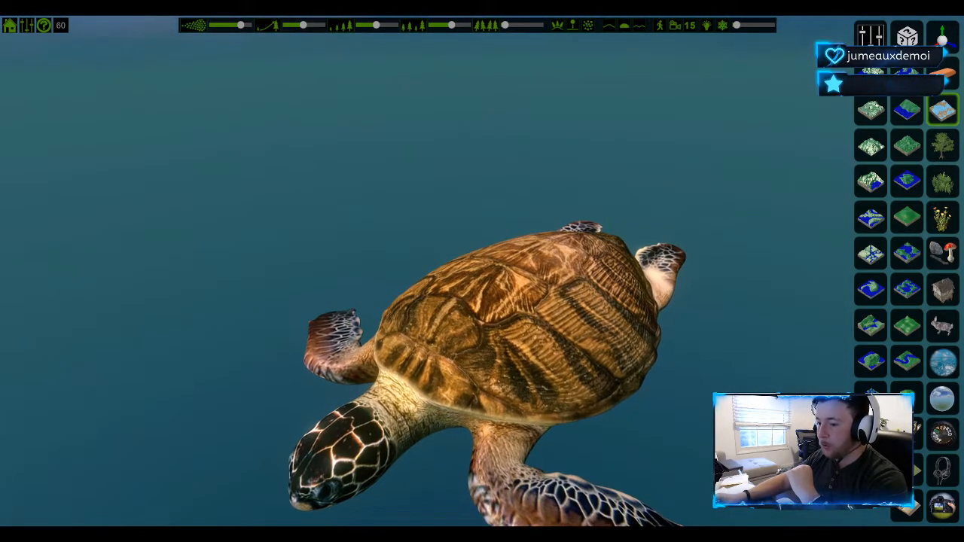
Replace the base with the flat square terrain covered in grey rock.
{"action": "left_click", "coordinate": [906, 398]}
{"action": "right_click_drag", "start_coordinate": [593, 316], "coordinate": [593, 248]}
{"action": "left_click", "coordinate": [920, 452]}
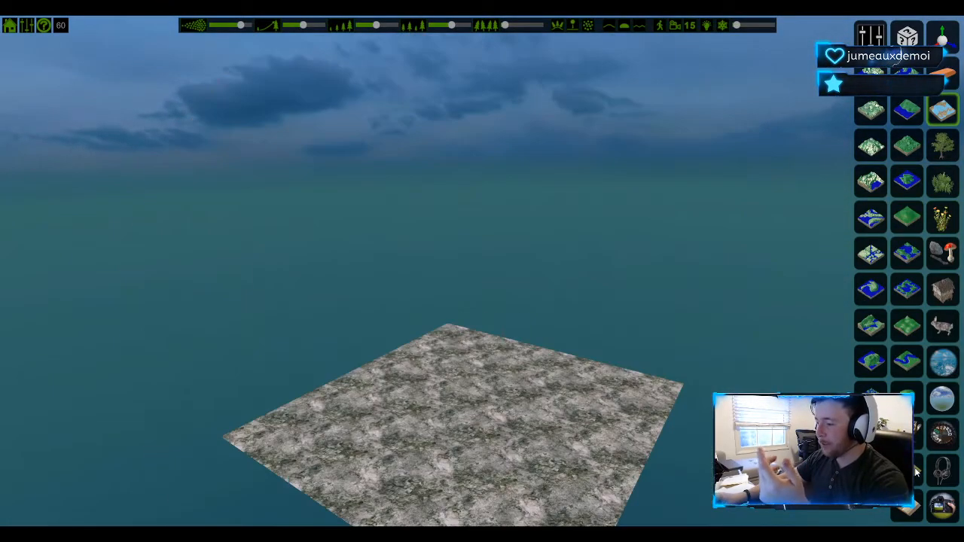
{"action": "right_click_drag", "start_coordinate": [593, 316], "coordinate": [628, 377]}
{"action": "key", "text": "w"}
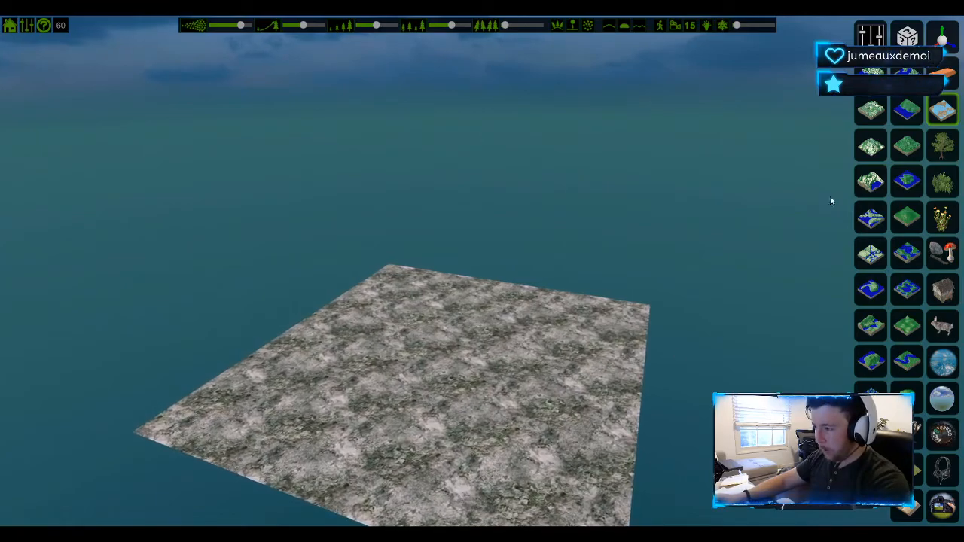
Examine the flat terrain's surface up close with its ground texture settings open.
{"action": "left_click", "coordinate": [937, 75]}
{"action": "key", "text": "w"}
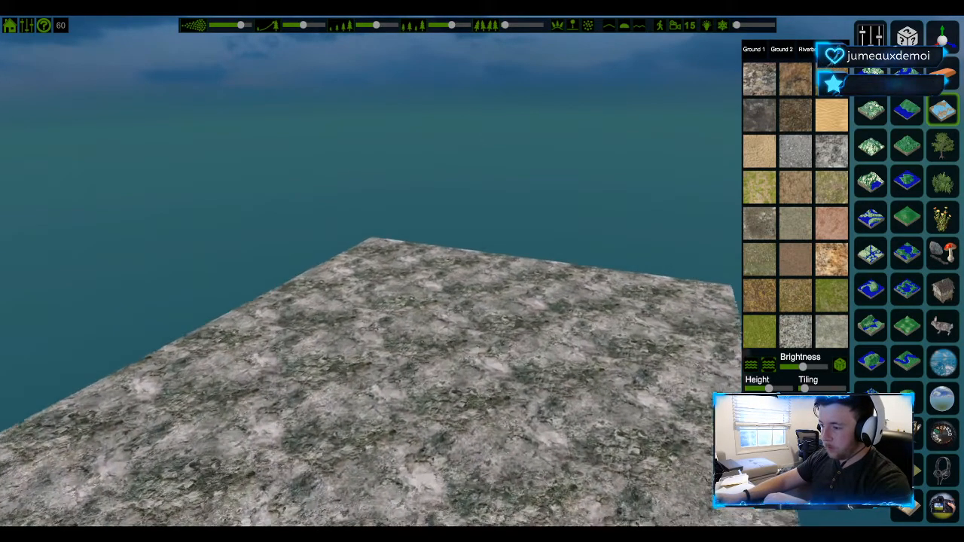
{"action": "key", "text": "w"}
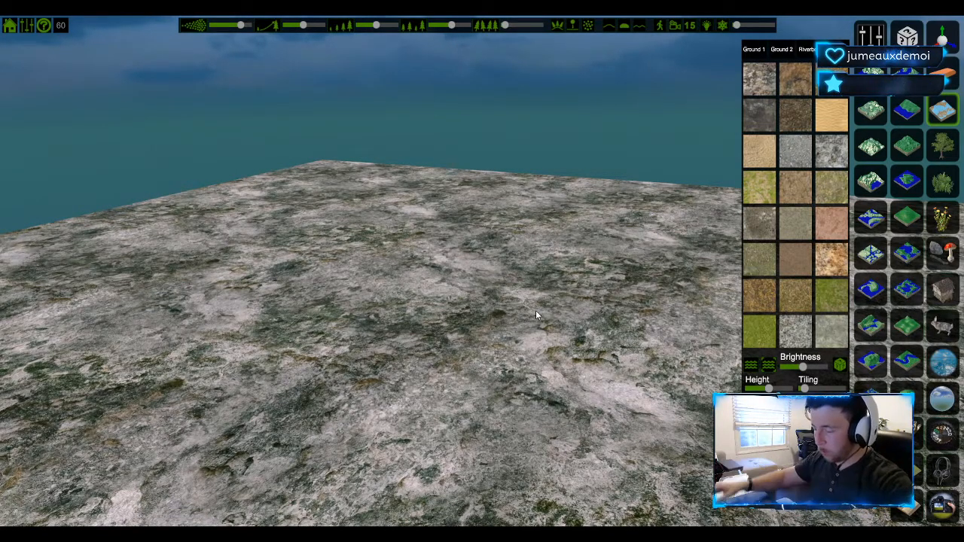
{"action": "key", "text": "Tab"}
{"action": "key", "text": "Tab"}
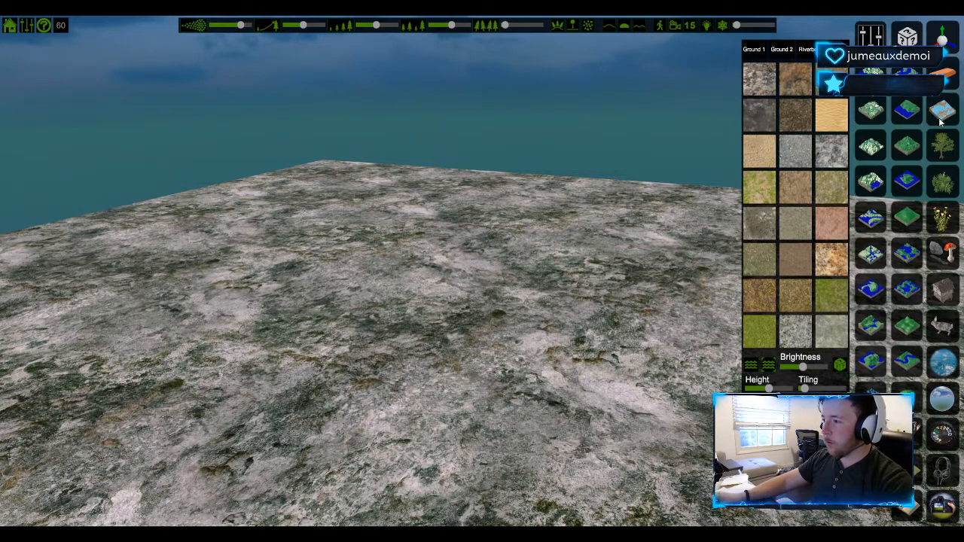
Set the flat terrain to orthographic view in Map Maker and overlay a square grid with its value at 24.
{"action": "left_click", "coordinate": [10, 27]}
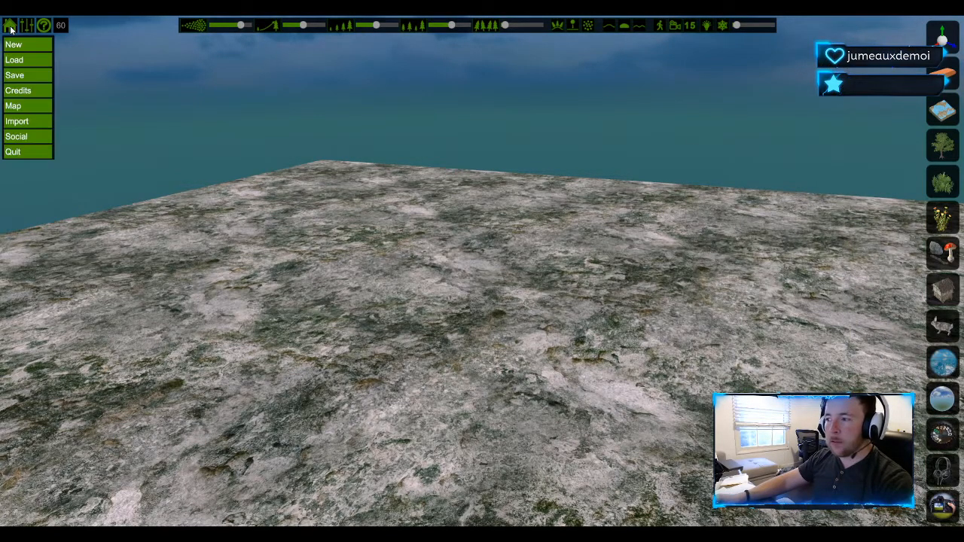
{"action": "left_click", "coordinate": [15, 106]}
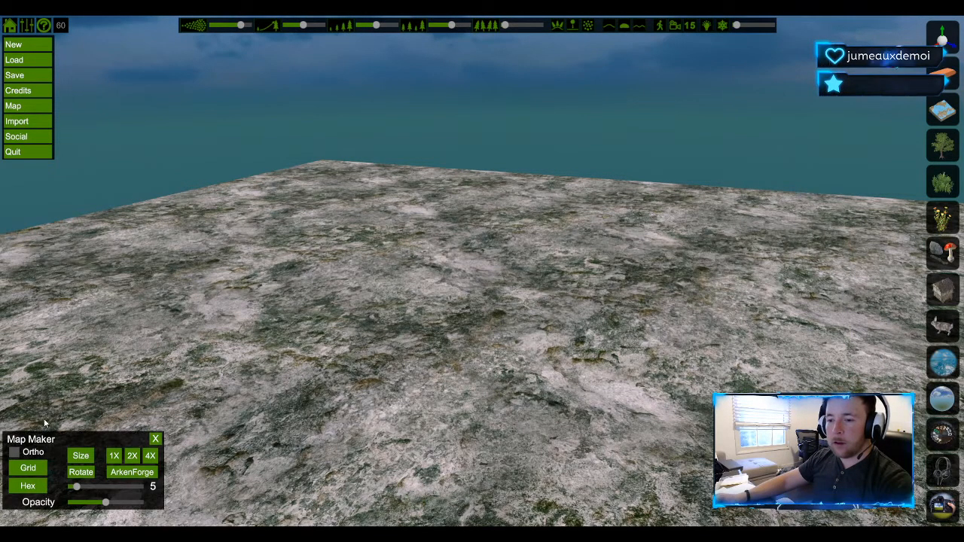
{"action": "left_click", "coordinate": [14, 453]}
{"action": "left_click", "coordinate": [28, 469]}
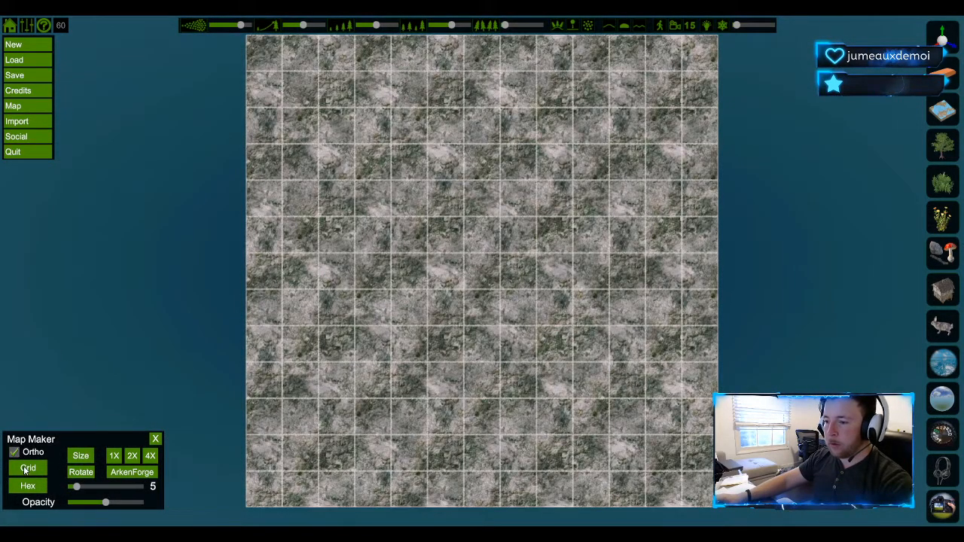
{"action": "left_click_drag", "start_coordinate": [76, 487], "coordinate": [99, 486]}
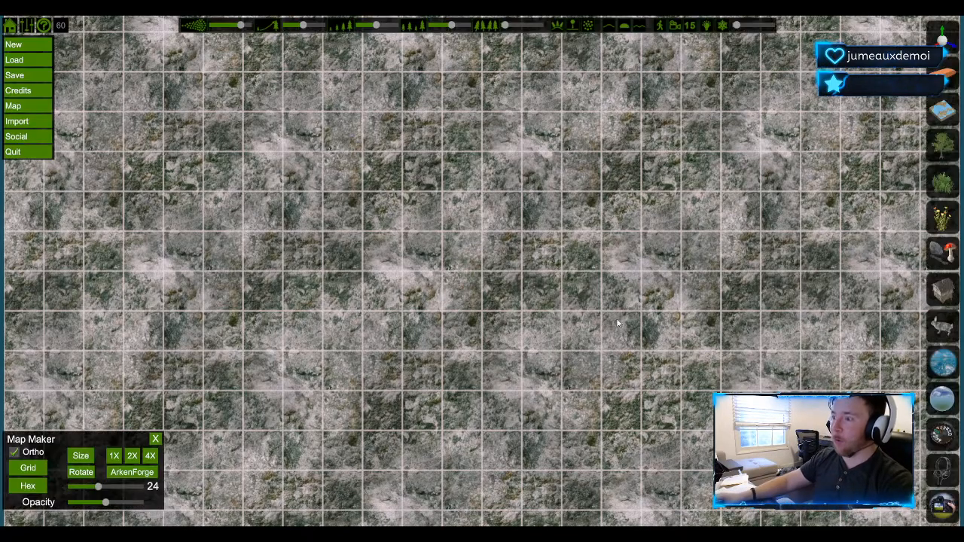
Raise the terrain texture's Height slightly and, after trying several textures, set Ground 1 to grey gravel.
{"action": "left_click", "coordinate": [941, 110]}
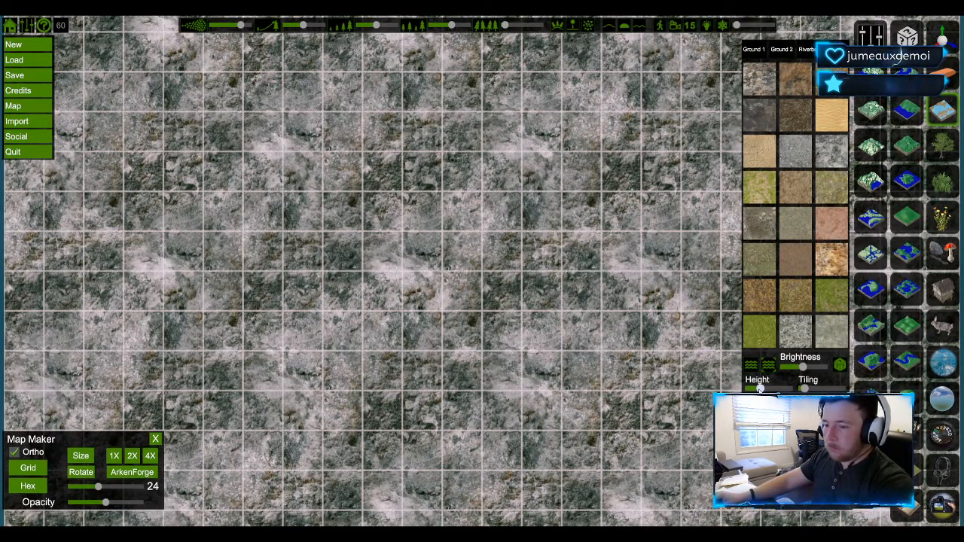
{"action": "left_click_drag", "start_coordinate": [765, 389], "coordinate": [774, 389]}
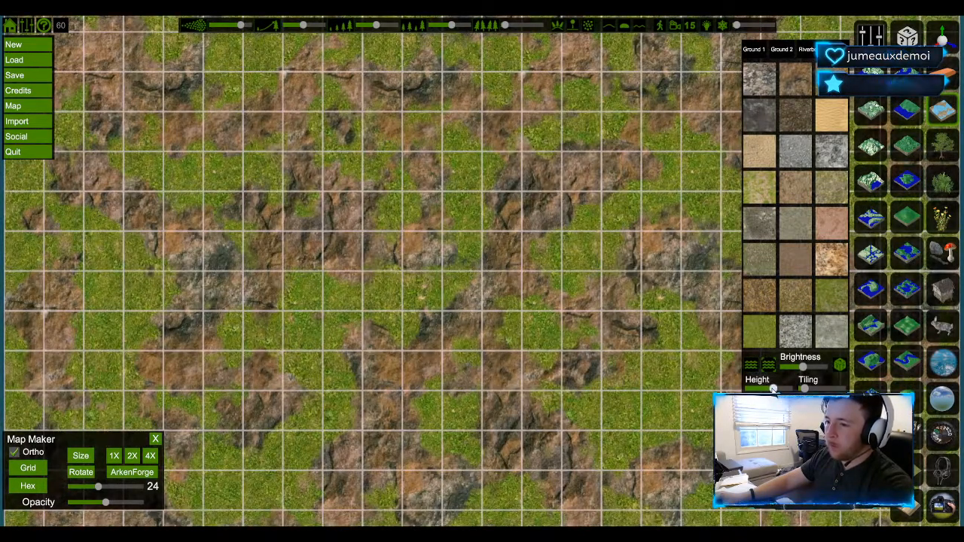
{"action": "left_click", "coordinate": [751, 84]}
{"action": "left_click", "coordinate": [759, 124]}
{"action": "left_click", "coordinate": [770, 181]}
{"action": "left_click", "coordinate": [768, 119]}
{"action": "left_click", "coordinate": [751, 82]}
{"action": "left_click", "coordinate": [773, 184]}
{"action": "left_click", "coordinate": [823, 197]}
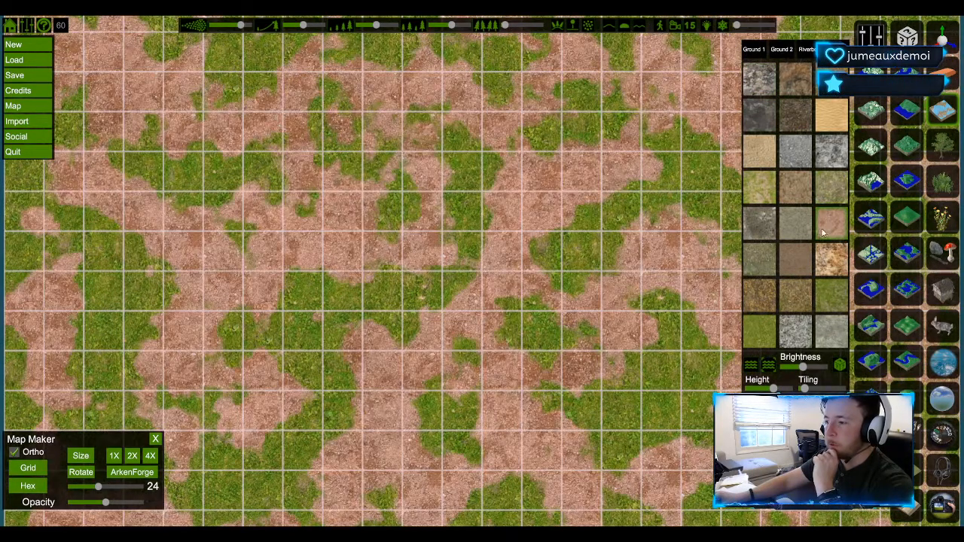
{"action": "left_click", "coordinate": [796, 146]}
Set Ground 2 to the green grass texture scattered with fallen leaves.
{"action": "left_click", "coordinate": [778, 52]}
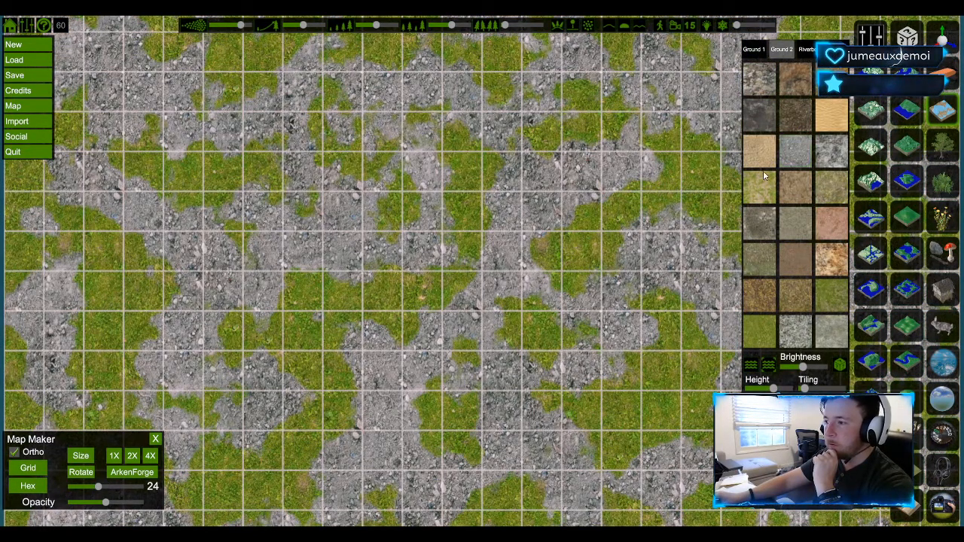
{"action": "left_click", "coordinate": [801, 200]}
{"action": "left_click", "coordinate": [760, 268]}
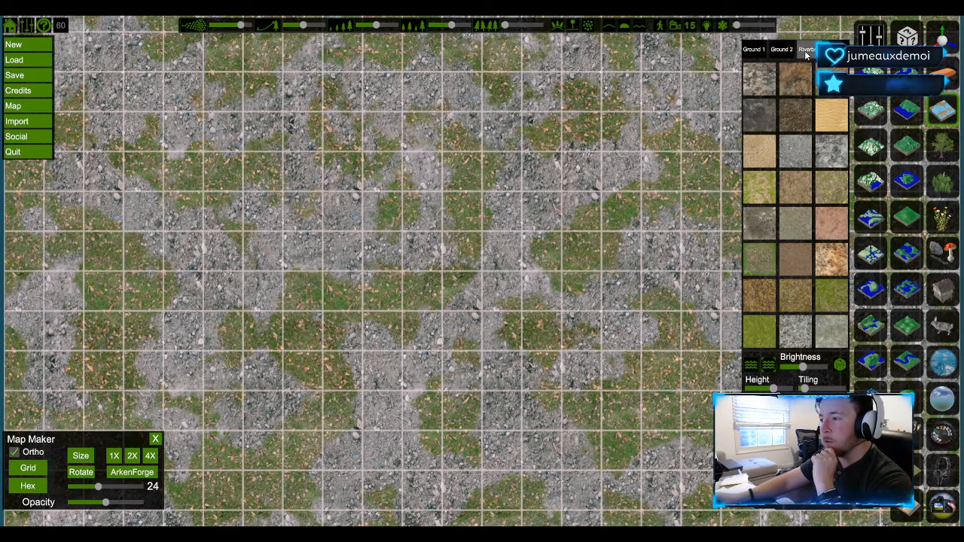
Blend the gravel and grass with the fine-speckled black-and-white mask pattern.
{"action": "left_click", "coordinate": [832, 51]}
{"action": "left_click", "coordinate": [763, 91]}
{"action": "left_click", "coordinate": [761, 112]}
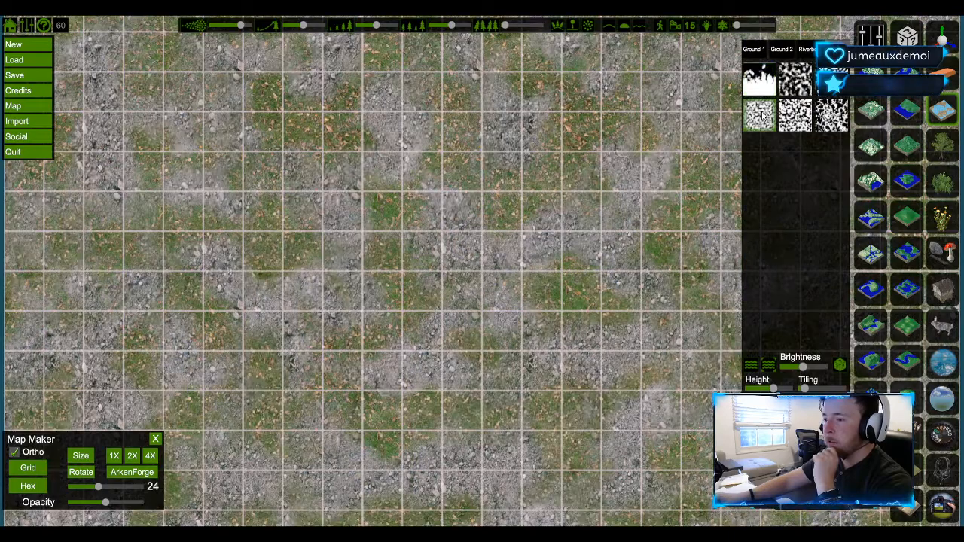
Compare several blend masks and apply the one with a solid white area below a jagged black edge.
{"action": "left_click", "coordinate": [791, 90]}
{"action": "left_click", "coordinate": [837, 84]}
{"action": "left_click", "coordinate": [833, 119]}
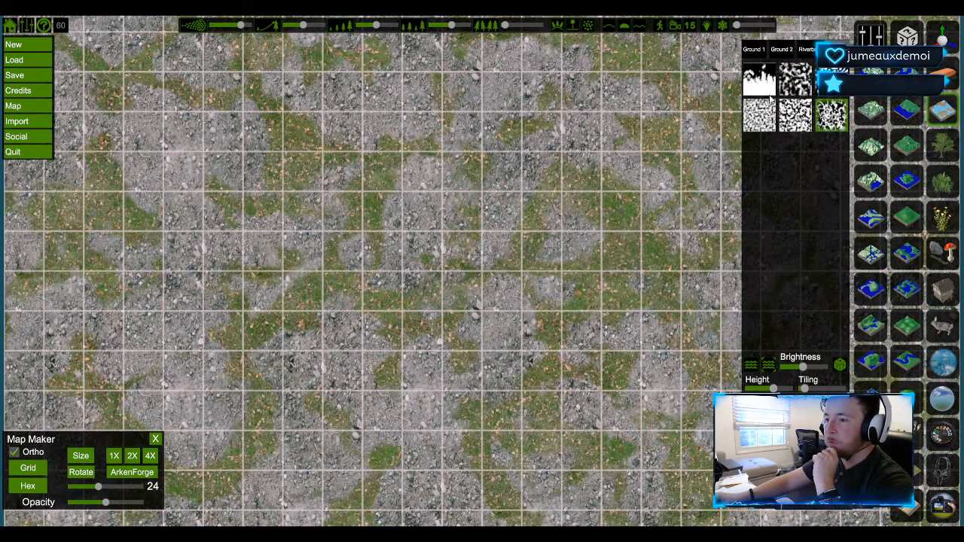
{"action": "left_click", "coordinate": [770, 86]}
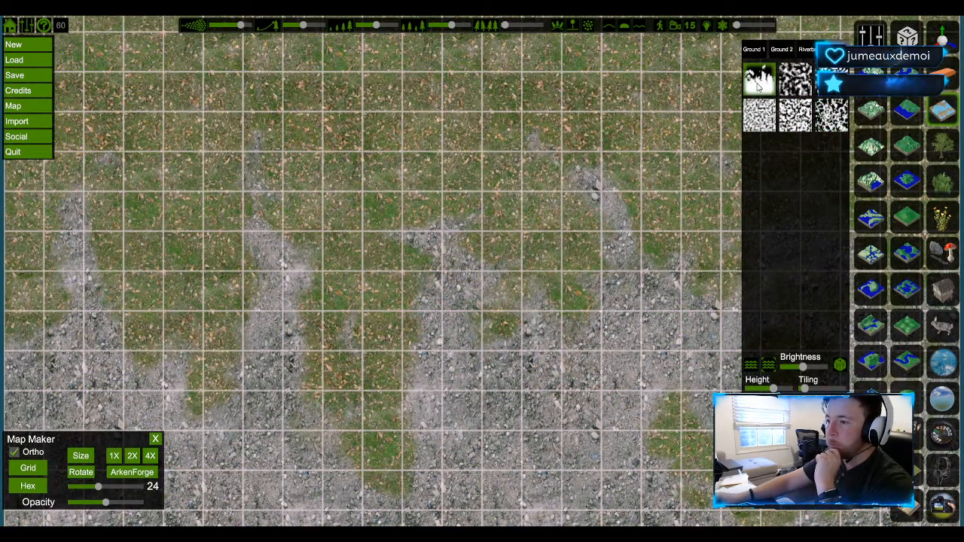
Set Ground 1 to the dark grey rock texture and, after comparing several textures, Ground 2 to the mottled pale grey rock.
{"action": "left_click", "coordinate": [755, 49]}
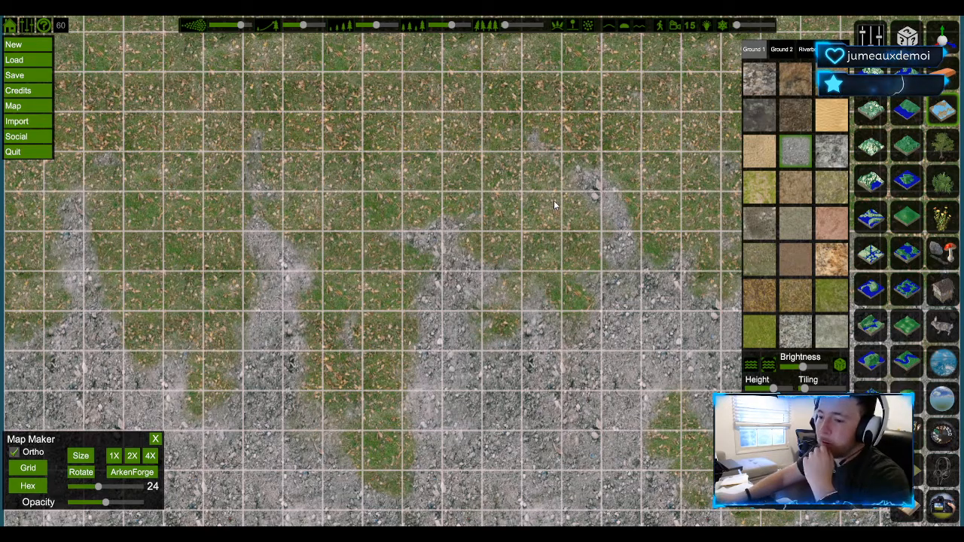
{"action": "left_click", "coordinate": [757, 116]}
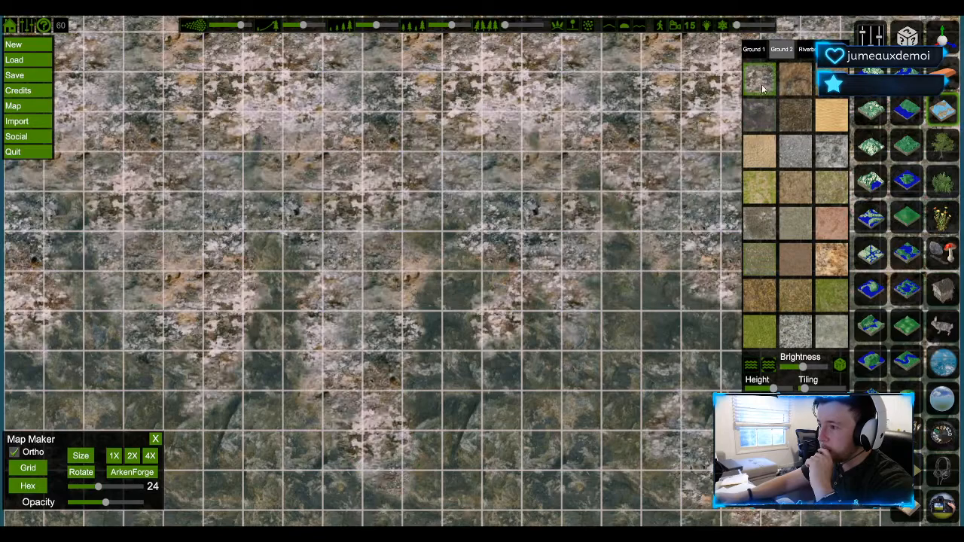
{"action": "left_click", "coordinate": [794, 116]}
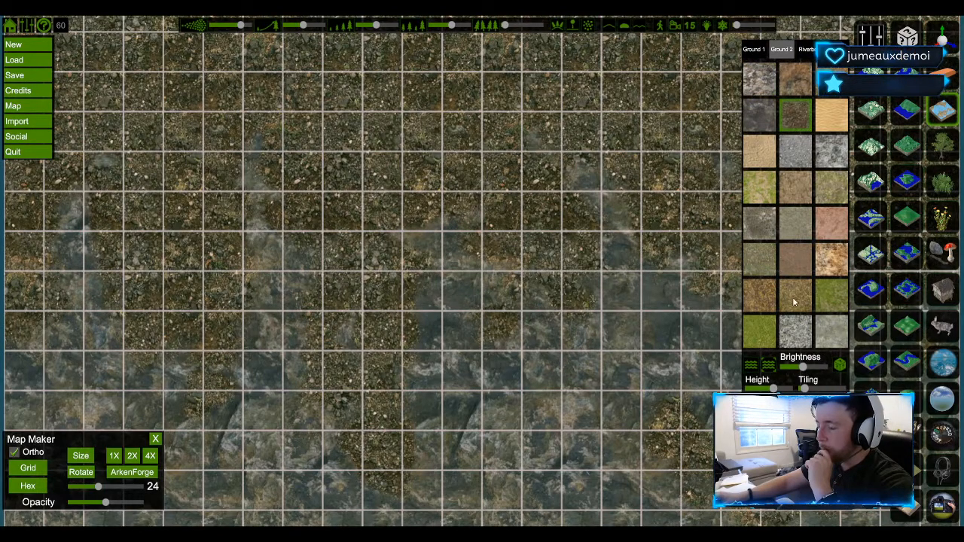
{"action": "left_click", "coordinate": [834, 154]}
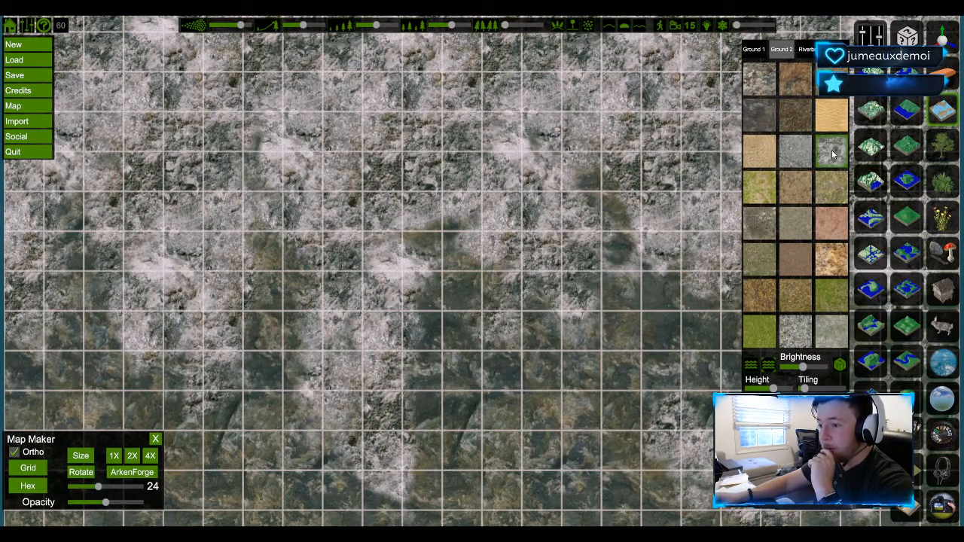
{"action": "left_click", "coordinate": [800, 159]}
{"action": "left_click", "coordinate": [840, 151]}
{"action": "left_click", "coordinate": [802, 116]}
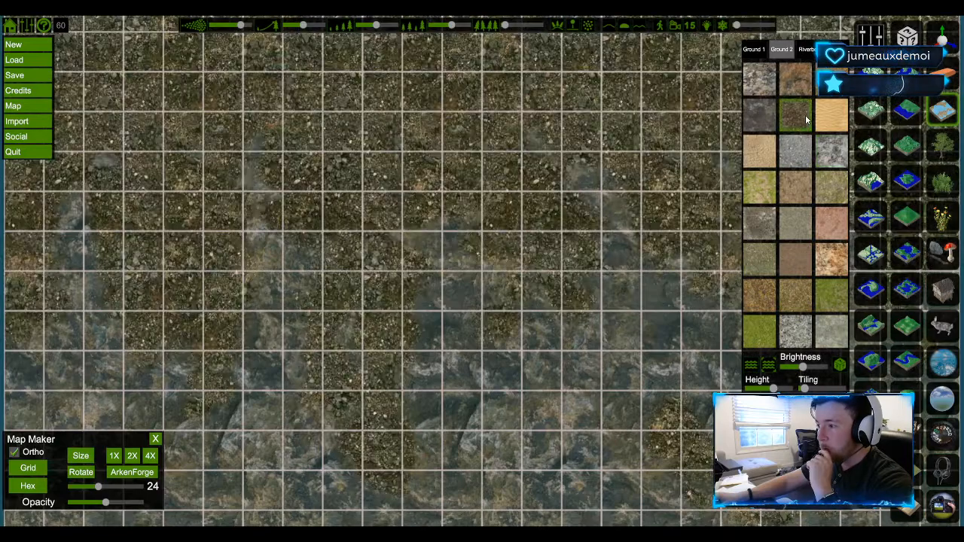
{"action": "left_click", "coordinate": [762, 224]}
{"action": "left_click", "coordinate": [825, 162]}
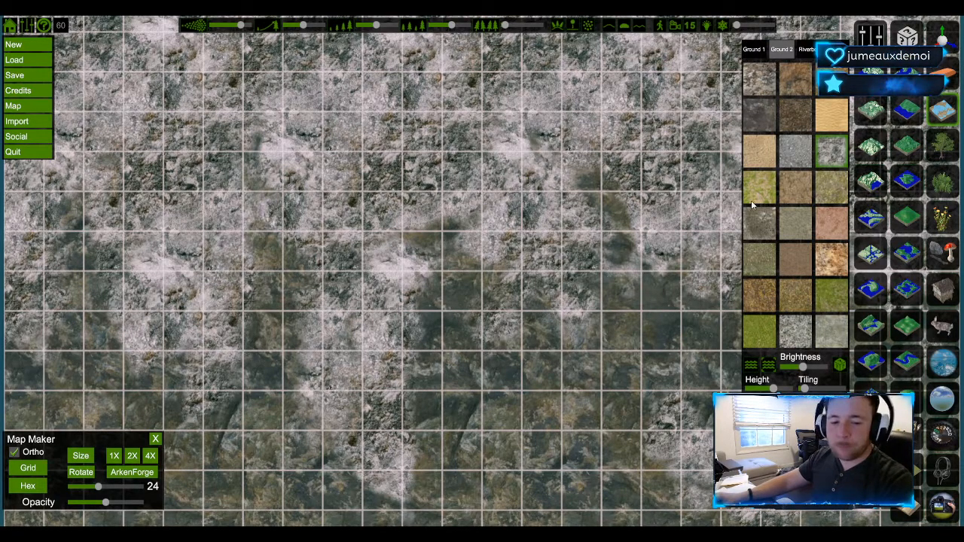
{"action": "key", "text": "Tab"}
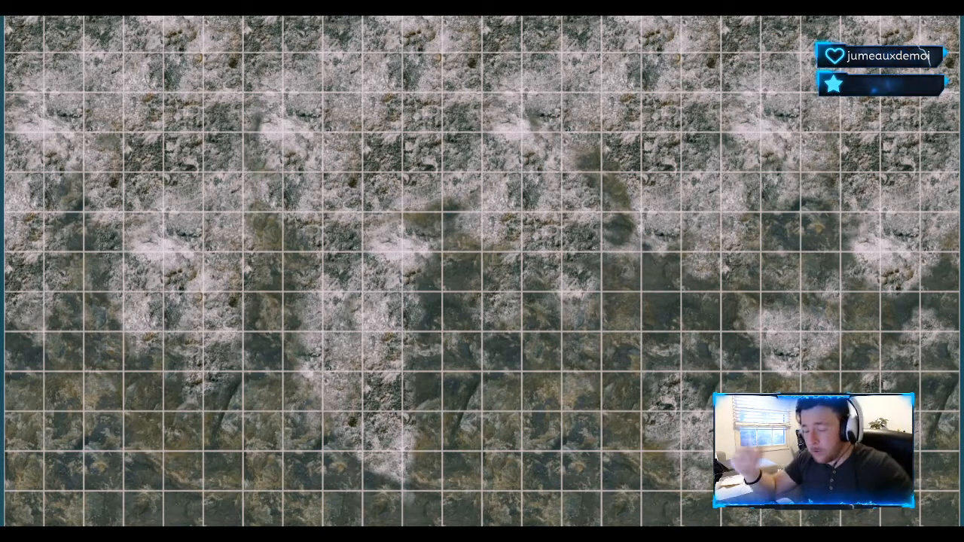
Try the angular grey rock at several sizes over the middle of the map.
{"action": "mouse_move", "coordinate": [724, 239]}
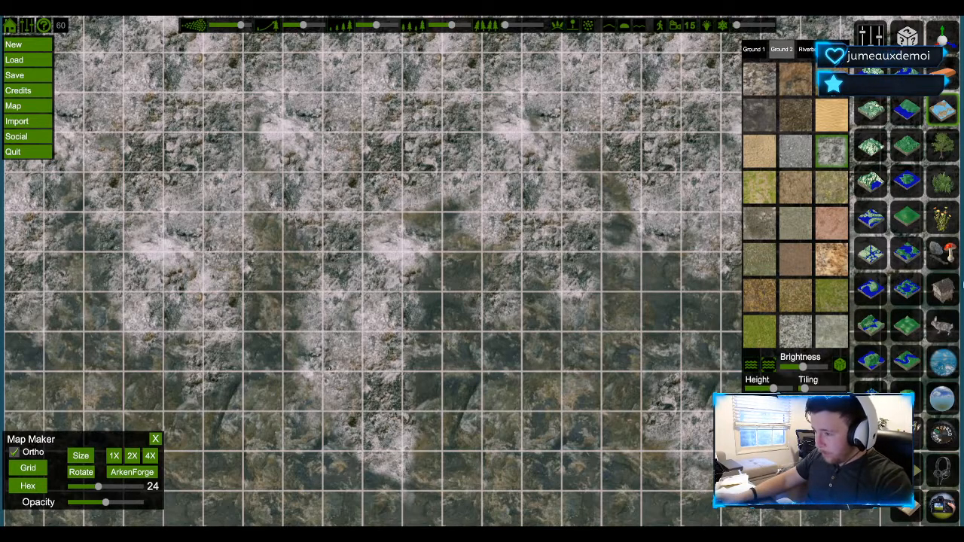
{"action": "left_click", "coordinate": [949, 255]}
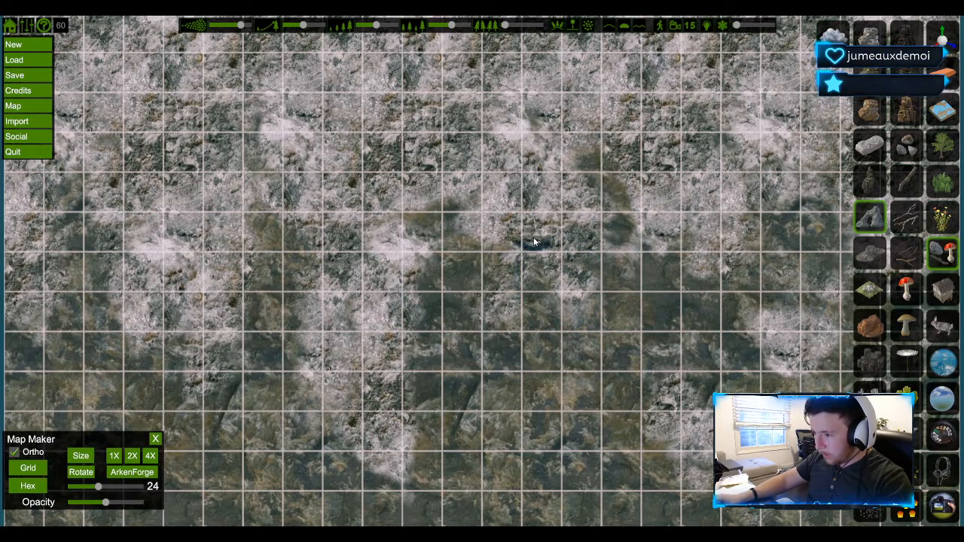
{"action": "scroll", "coordinate": [533, 237], "scroll_direction": "up", "scroll_amount": 3}
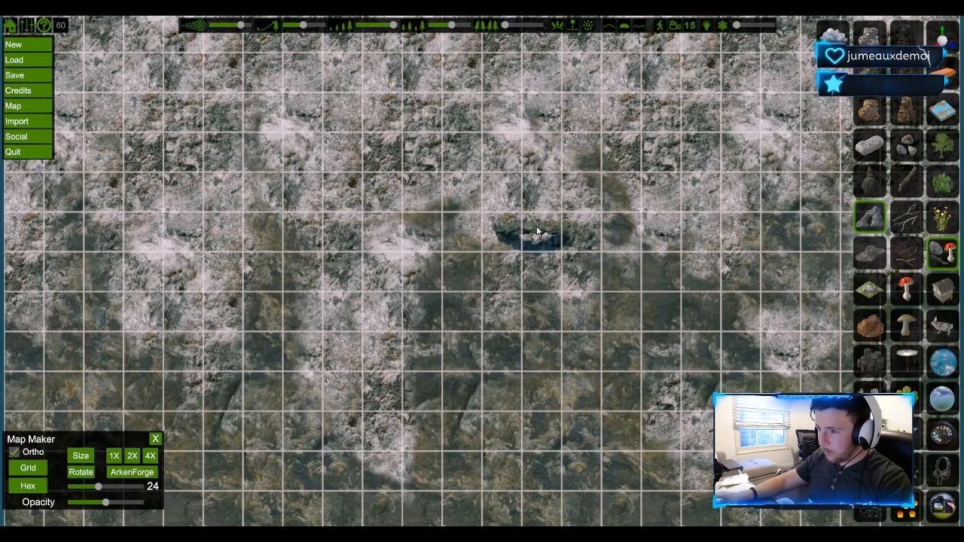
{"action": "scroll", "coordinate": [468, 229], "scroll_direction": "down", "scroll_amount": 5}
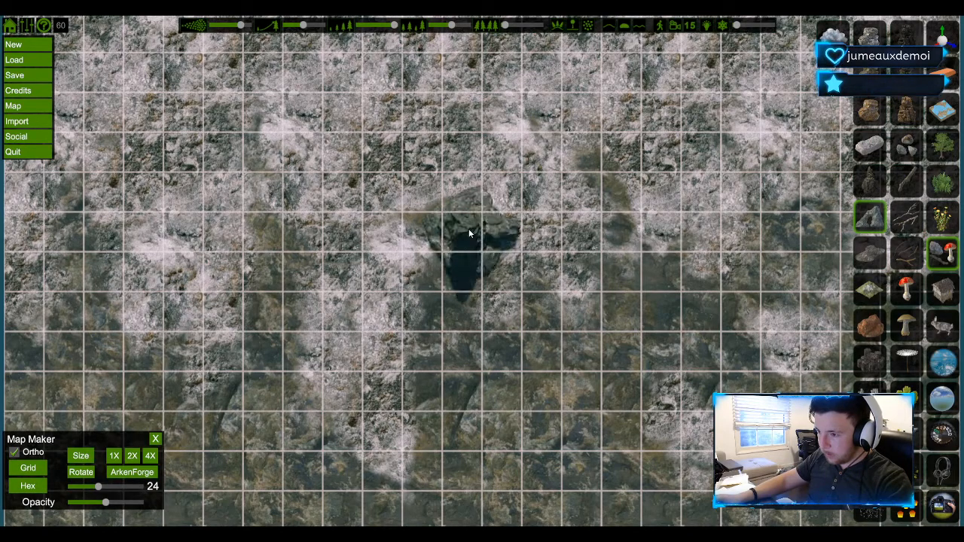
{"action": "scroll", "coordinate": [468, 228], "scroll_direction": "down", "scroll_amount": 3}
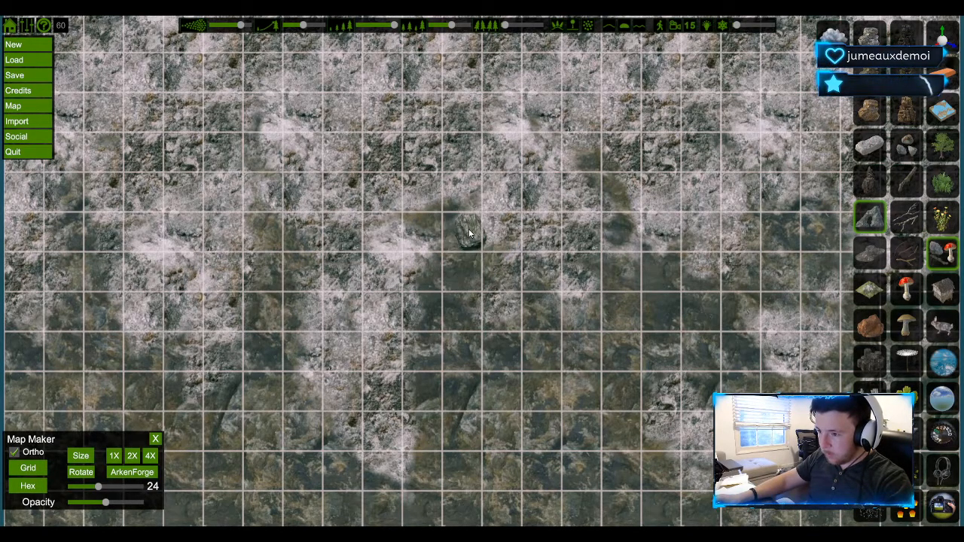
{"action": "scroll", "coordinate": [469, 226], "scroll_direction": "up", "scroll_amount": 2}
Set the square grid's value to 32 in Map Maker.
{"action": "scroll", "coordinate": [468, 224], "scroll_direction": "up", "scroll_amount": 3}
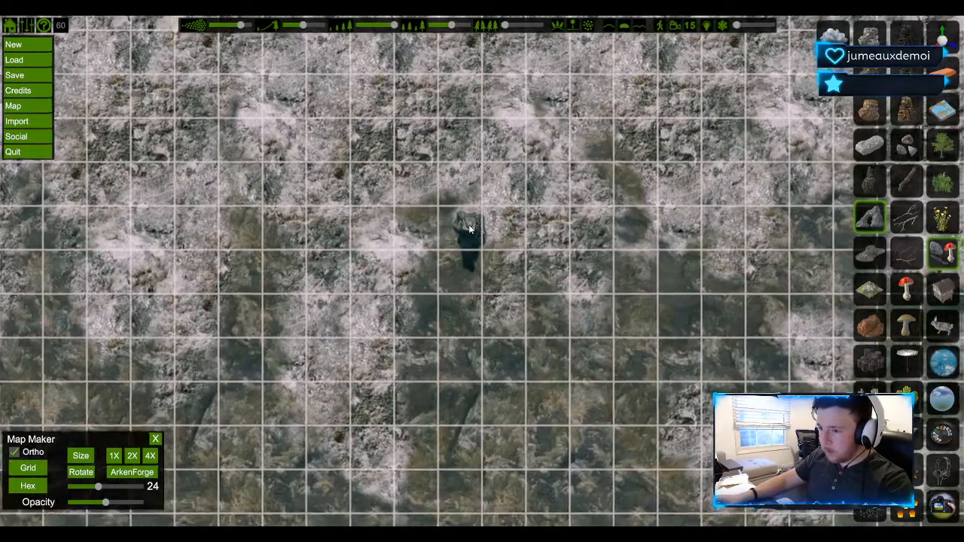
{"action": "scroll", "coordinate": [468, 228], "scroll_direction": "up", "scroll_amount": 2}
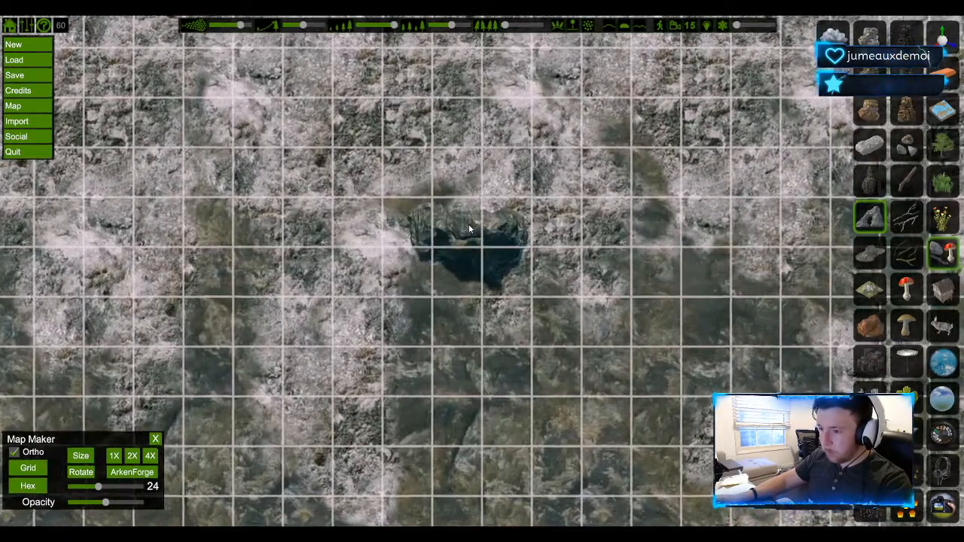
{"action": "scroll", "coordinate": [469, 225], "scroll_direction": "up", "scroll_amount": 2}
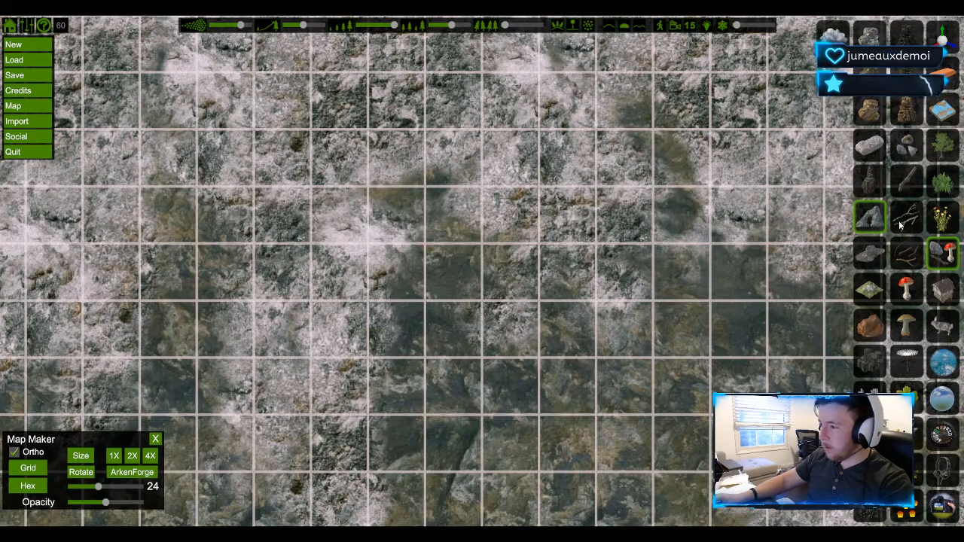
{"action": "left_click", "coordinate": [933, 252]}
{"action": "left_click_drag", "start_coordinate": [83, 485], "coordinate": [108, 489]}
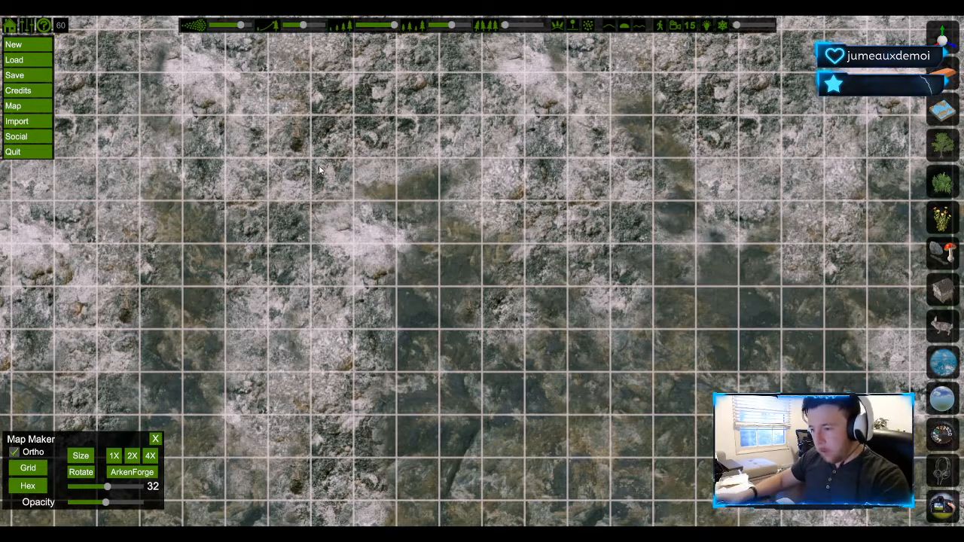
Preview different variants of the angular grey rock on the map without placing any.
{"action": "left_click", "coordinate": [944, 256]}
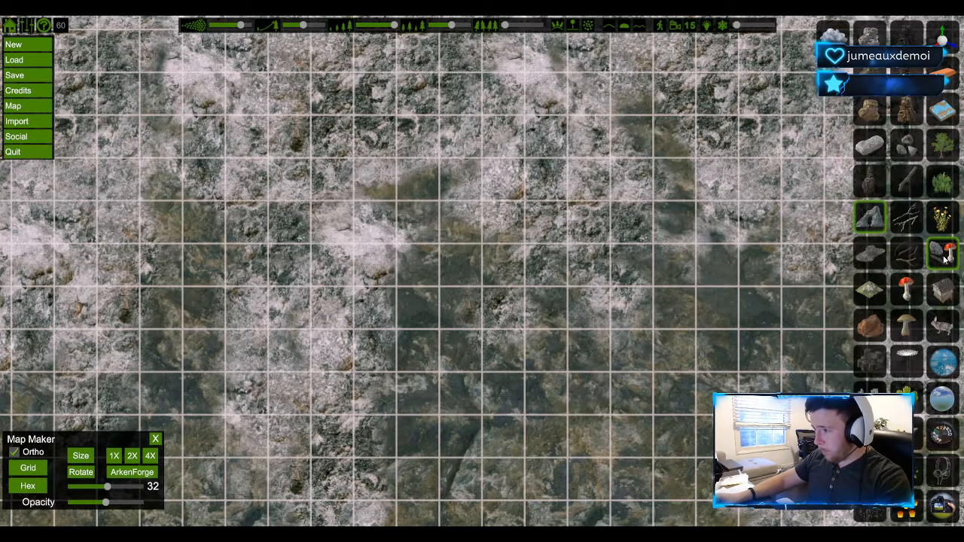
{"action": "scroll", "coordinate": [595, 210], "scroll_direction": "up", "scroll_amount": 3}
{"action": "scroll", "coordinate": [587, 210], "scroll_direction": "down", "scroll_amount": 4}
{"action": "scroll", "coordinate": [585, 209], "scroll_direction": "up", "scroll_amount": 3}
{"action": "scroll", "coordinate": [587, 208], "scroll_direction": "down", "scroll_amount": 3}
{"action": "scroll", "coordinate": [583, 210], "scroll_direction": "up", "scroll_amount": 3}
{"action": "scroll", "coordinate": [584, 207], "scroll_direction": "down", "scroll_amount": 3}
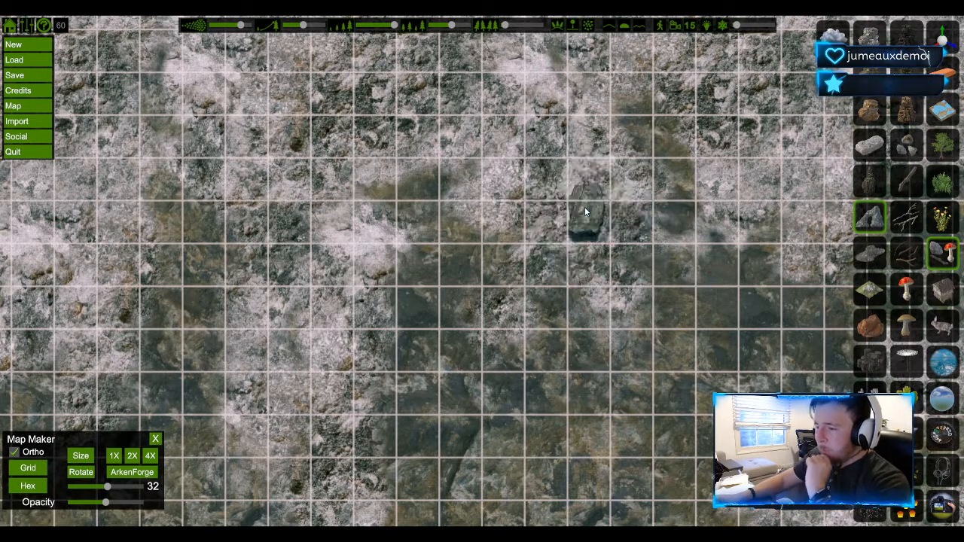
{"action": "scroll", "coordinate": [583, 210], "scroll_direction": "up", "scroll_amount": 2}
{"action": "scroll", "coordinate": [584, 210], "scroll_direction": "down", "scroll_amount": 2}
{"action": "scroll", "coordinate": [584, 209], "scroll_direction": "up", "scroll_amount": 3}
{"action": "scroll", "coordinate": [584, 209], "scroll_direction": "down", "scroll_amount": 3}
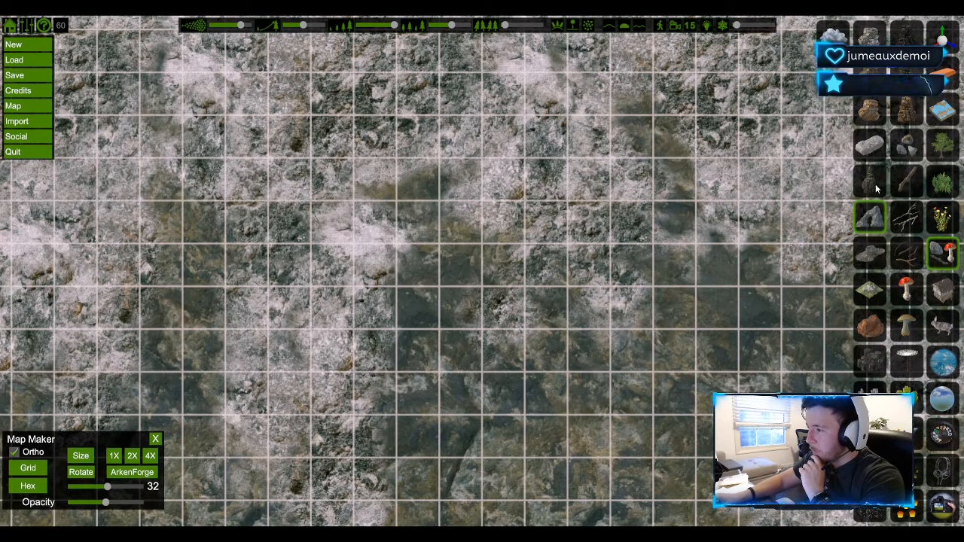
After trying the basalt columns, place an enlarged jagged cliff formation along the map's lower edge, left of centre.
{"action": "left_click", "coordinate": [871, 365]}
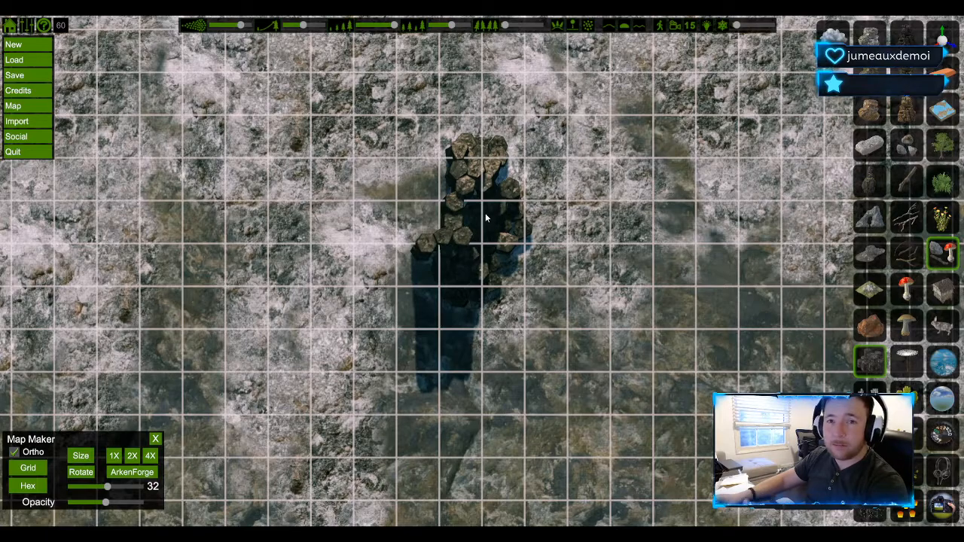
{"action": "left_click", "coordinate": [869, 388]}
{"action": "scroll", "coordinate": [476, 203], "scroll_direction": "down", "scroll_amount": 1}
{"action": "scroll", "coordinate": [475, 203], "scroll_direction": "up", "scroll_amount": 1}
{"action": "scroll", "coordinate": [476, 203], "scroll_direction": "down", "scroll_amount": 3}
{"action": "scroll", "coordinate": [302, 240], "scroll_direction": "down", "scroll_amount": 3}
{"action": "scroll", "coordinate": [303, 240], "scroll_direction": "down", "scroll_amount": 5}
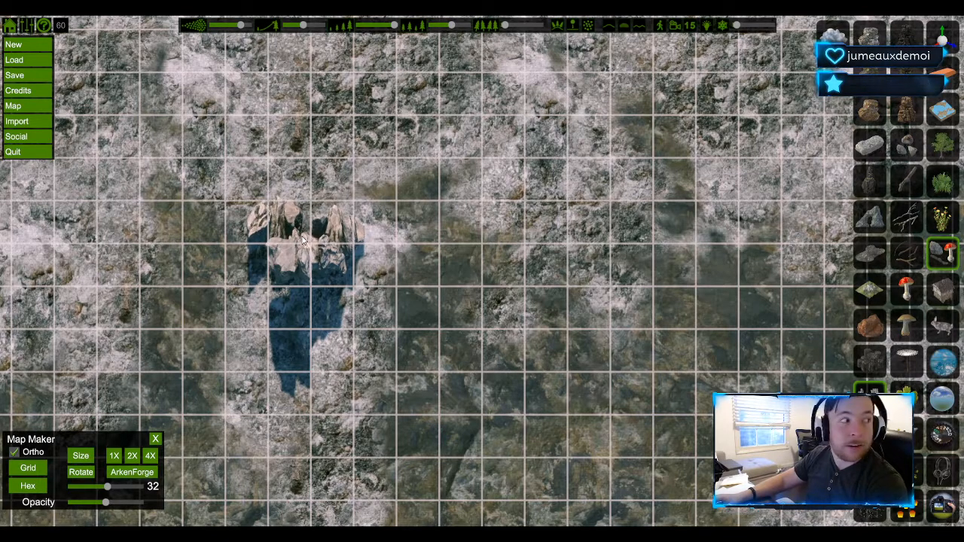
{"action": "scroll", "coordinate": [309, 238], "scroll_direction": "down", "scroll_amount": 1}
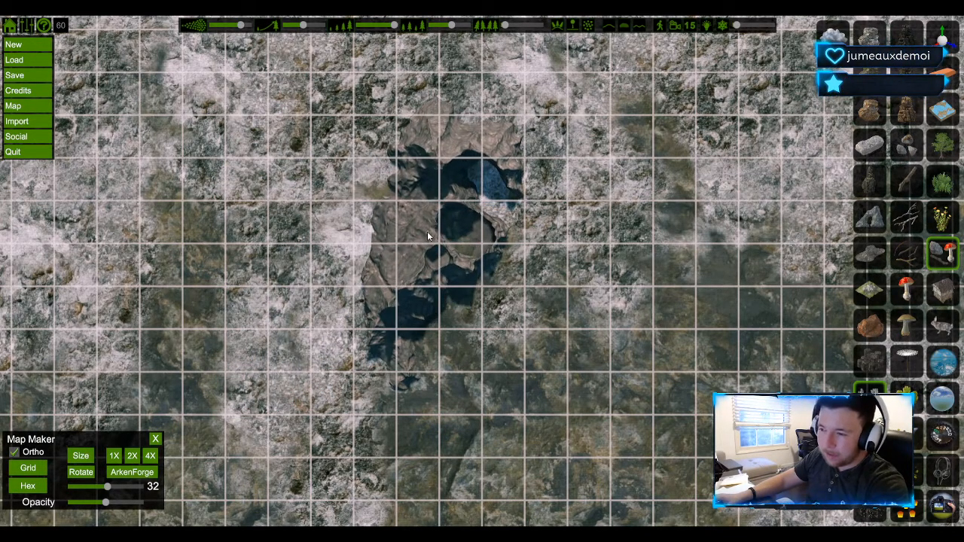
{"action": "scroll", "coordinate": [426, 235], "scroll_direction": "down", "scroll_amount": 4}
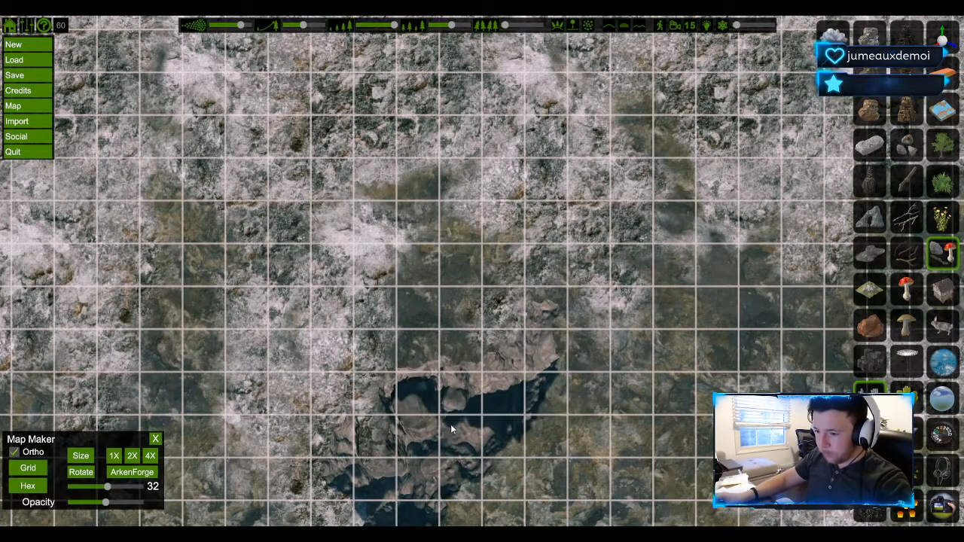
{"action": "left_click", "coordinate": [351, 467]}
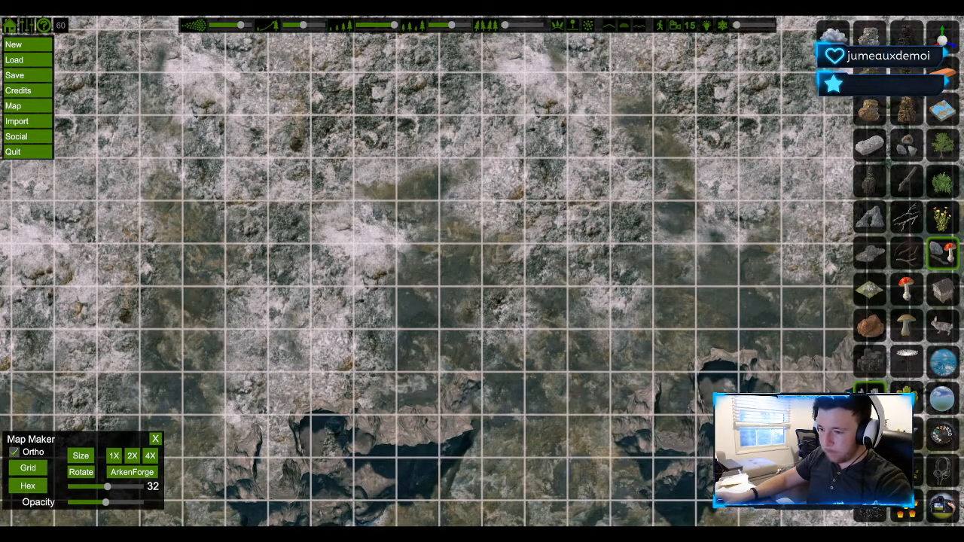
Lower the grid's opacity slightly.
{"action": "left_click", "coordinate": [942, 252]}
{"action": "mouse_move", "coordinate": [104, 503]}
{"action": "left_mouse_down"}
{"action": "mouse_move", "coordinate": [88, 505]}
{"action": "mouse_move", "coordinate": [97, 505]}
{"action": "left_mouse_up"}
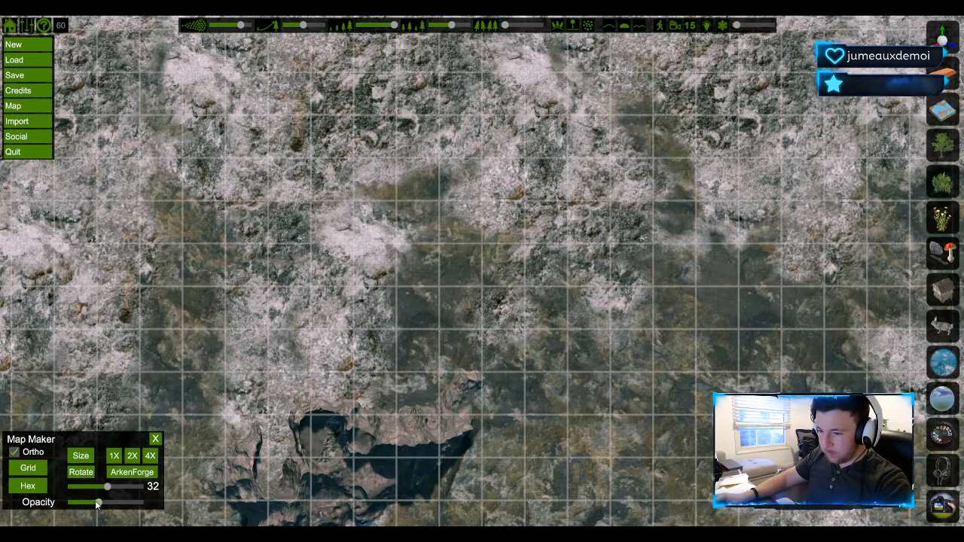
Place a very large smooth tan boulder in the map's upper-left corner using the rock tool.
{"action": "left_click", "coordinate": [944, 288]}
{"action": "left_click", "coordinate": [940, 254]}
{"action": "left_click", "coordinate": [942, 288]}
{"action": "left_click", "coordinate": [941, 254]}
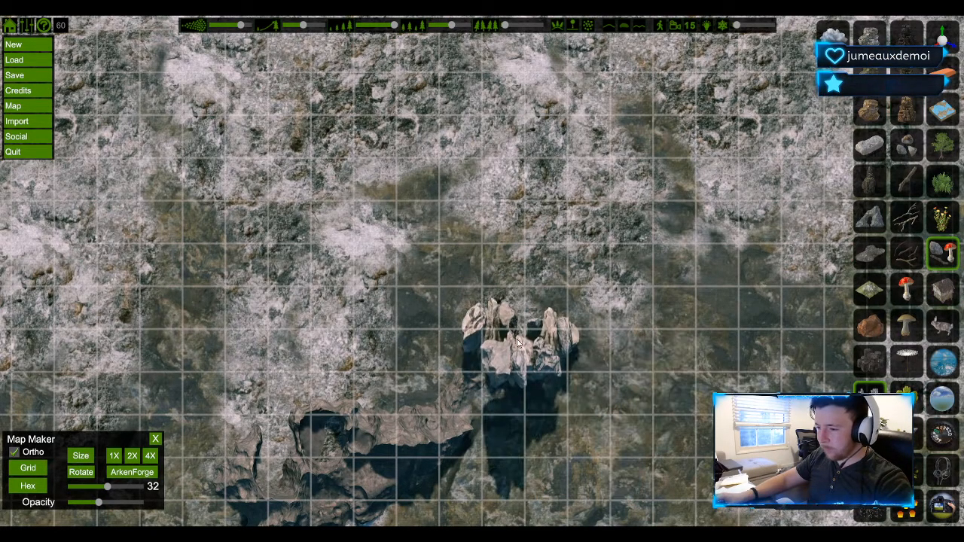
{"action": "scroll", "coordinate": [517, 339], "scroll_direction": "down", "scroll_amount": 8}
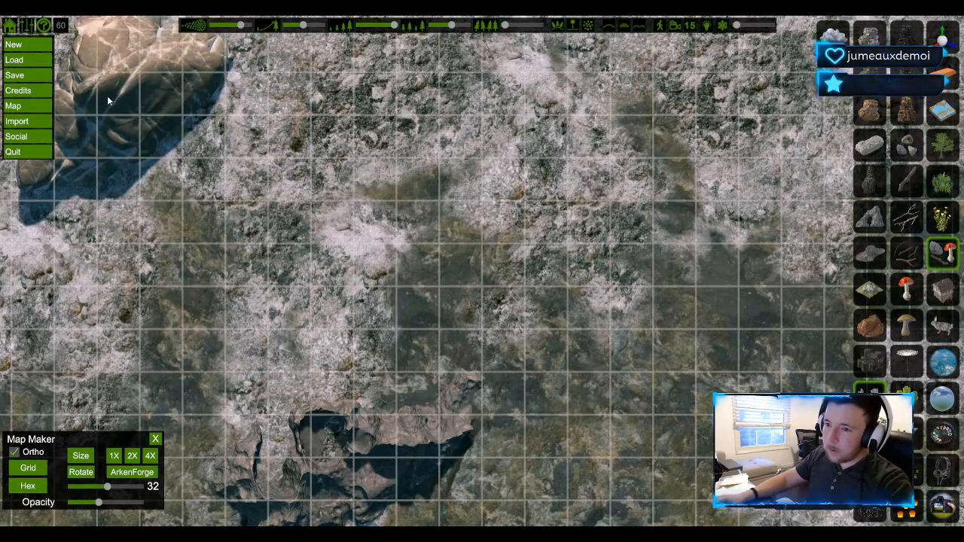
{"action": "left_click", "coordinate": [94, 96]}
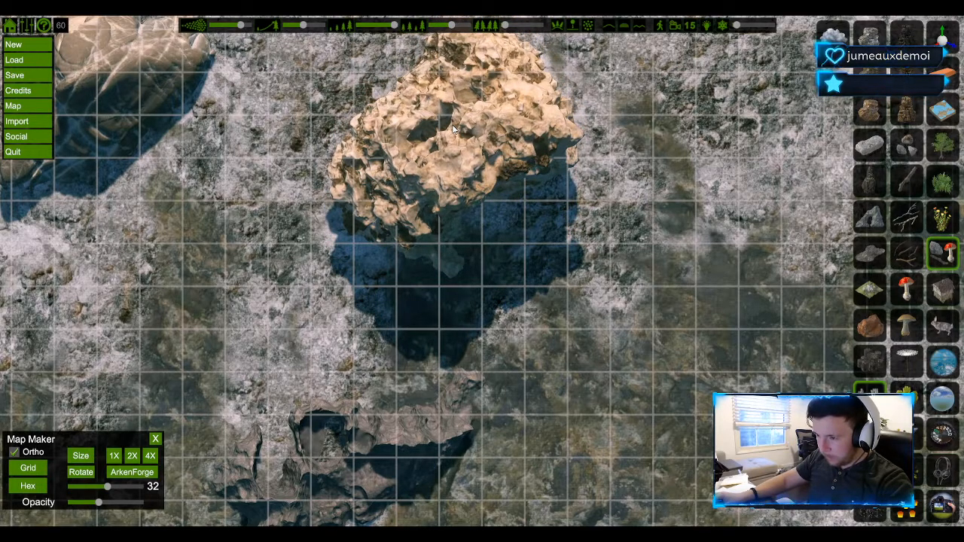
Place large tan cliff rocks at the map's upper centre and right of centre, and extend the upper one into a wall toward the left edge.
{"action": "left_click", "coordinate": [452, 130]}
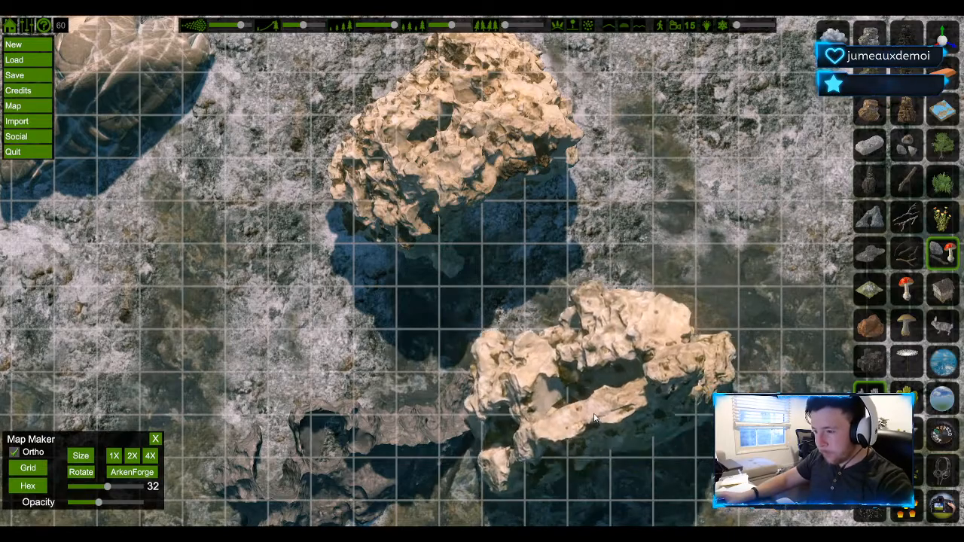
{"action": "left_click", "coordinate": [604, 377]}
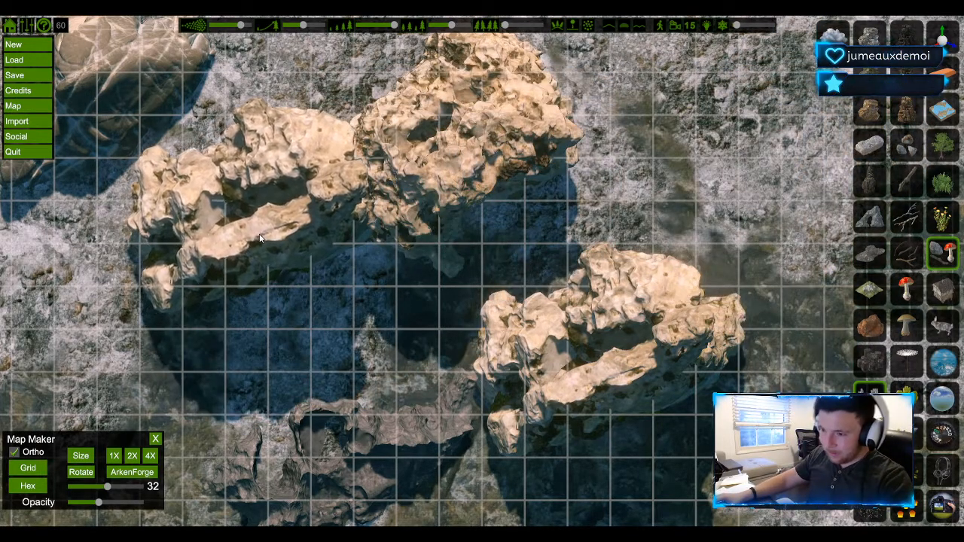
{"action": "scroll", "coordinate": [260, 239], "scroll_direction": "down", "scroll_amount": 1}
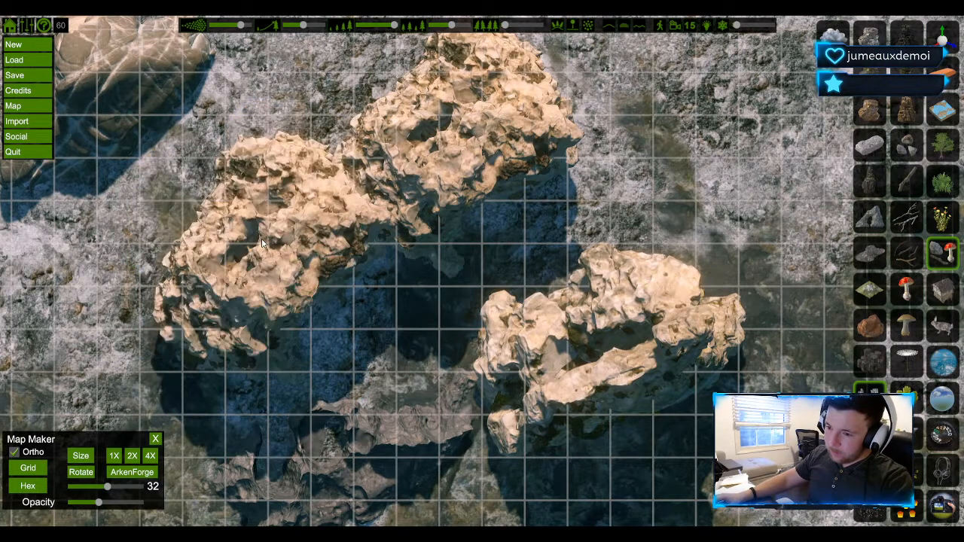
{"action": "scroll", "coordinate": [262, 240], "scroll_direction": "down", "scroll_amount": 3}
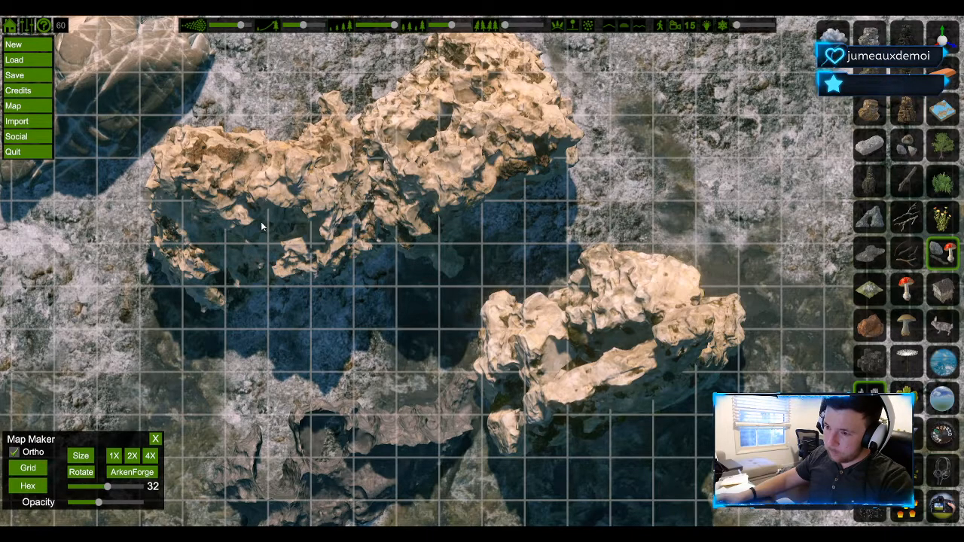
{"action": "scroll", "coordinate": [181, 237], "scroll_direction": "down", "scroll_amount": 3}
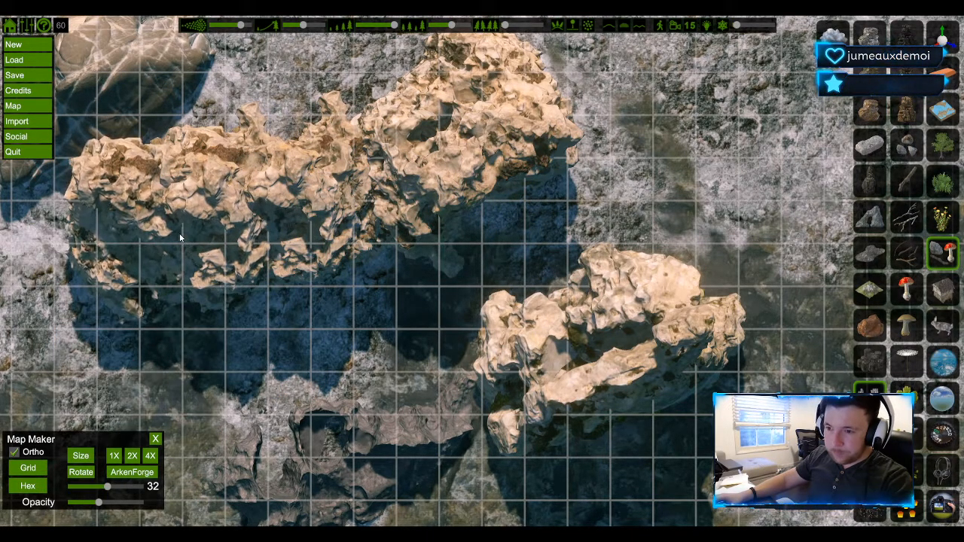
Place a small jagged grey rock near the map's left edge and a curved grey cliff beside the tan cliff right of centre.
{"action": "scroll", "coordinate": [100, 227], "scroll_direction": "down", "scroll_amount": 2}
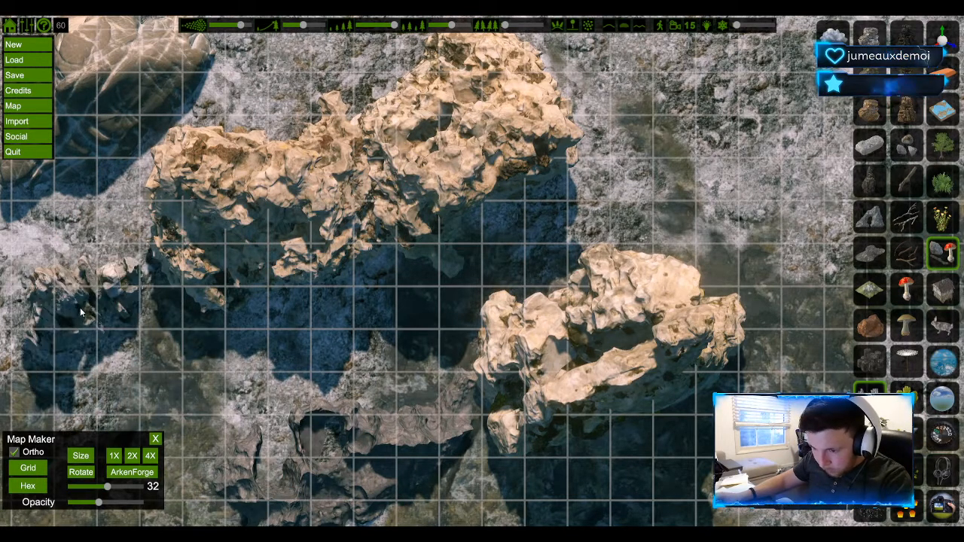
{"action": "left_click", "coordinate": [79, 277]}
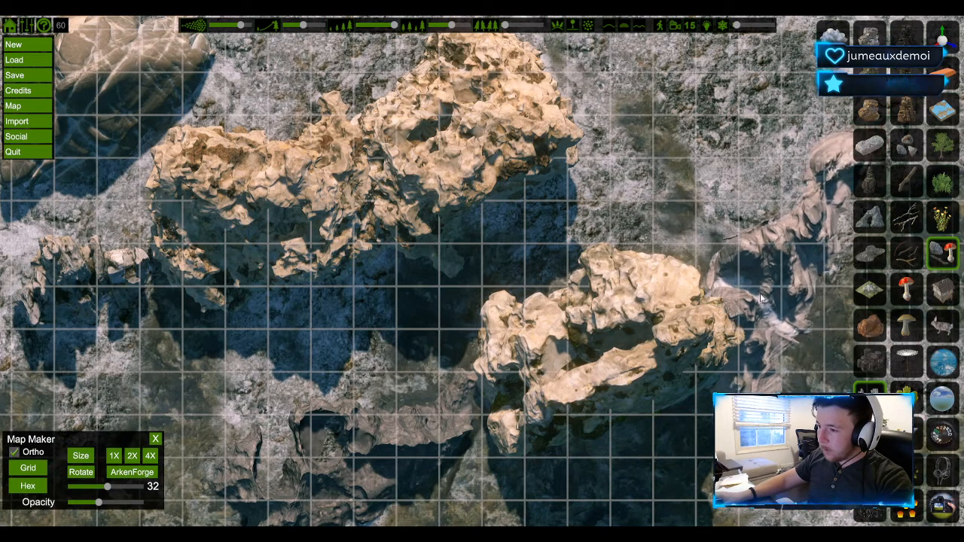
{"action": "left_click", "coordinate": [719, 291]}
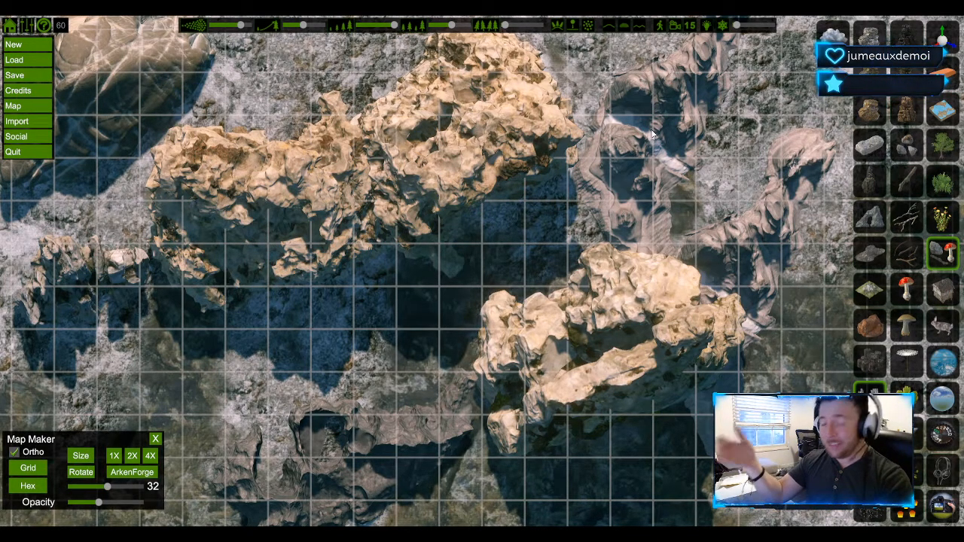
After trying other rock shapes and sizes, place a reddish rock formation at the map's upper edge beside the tan cliff wall.
{"action": "left_click_drag", "start_coordinate": [652, 131], "coordinate": [660, 97]}
{"action": "scroll", "coordinate": [660, 103], "scroll_direction": "down", "scroll_amount": 8}
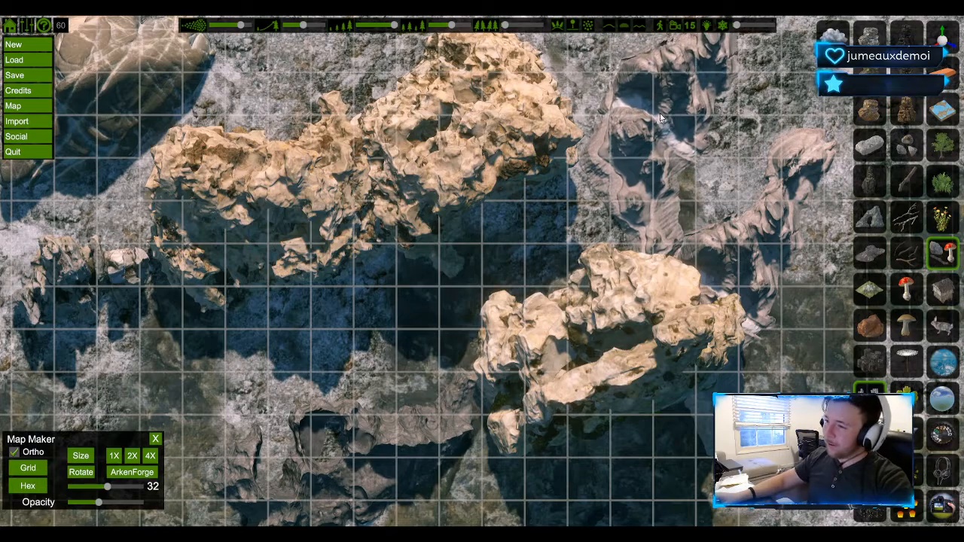
{"action": "scroll", "coordinate": [660, 104], "scroll_direction": "down", "scroll_amount": 5}
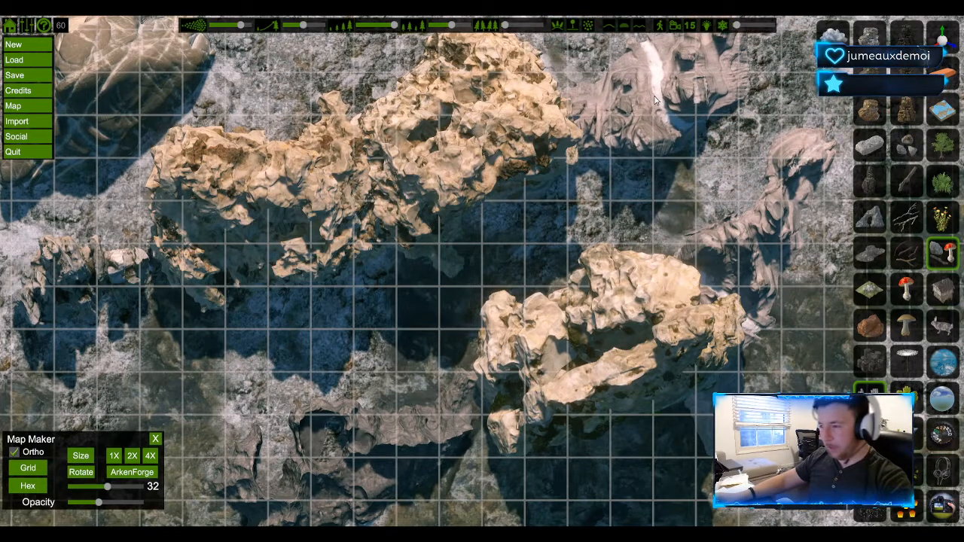
{"action": "scroll", "coordinate": [691, 142], "scroll_direction": "down", "scroll_amount": 1}
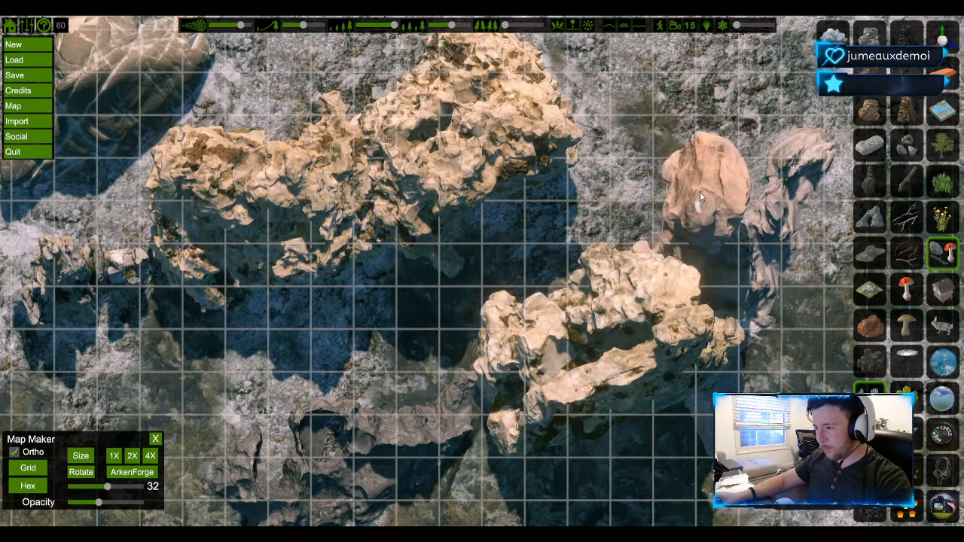
{"action": "scroll", "coordinate": [593, 46], "scroll_direction": "down", "scroll_amount": 5}
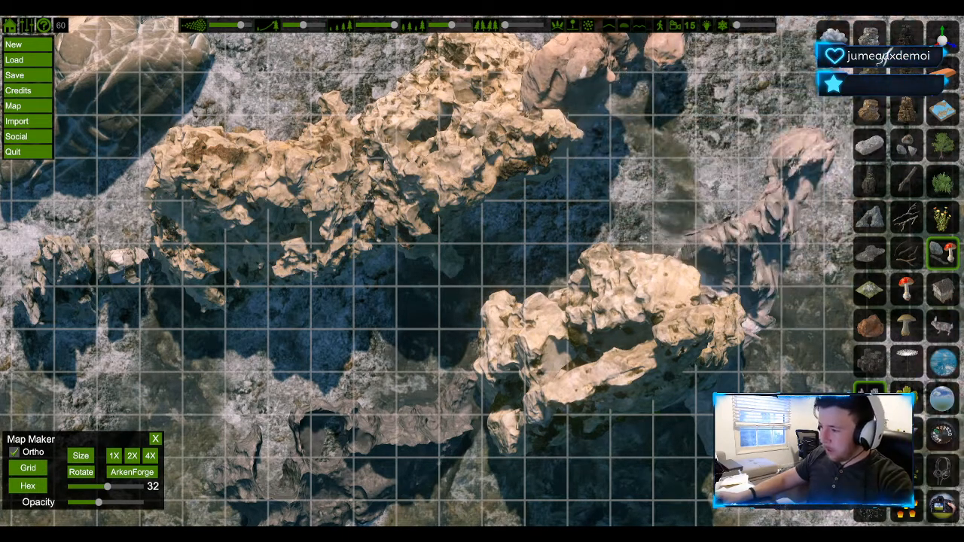
Enlarge the boulder in the upper-left corner and the left section of the upper tan cliff wall with the transform tool.
{"action": "left_click", "coordinate": [944, 259]}
{"action": "left_click", "coordinate": [944, 37]}
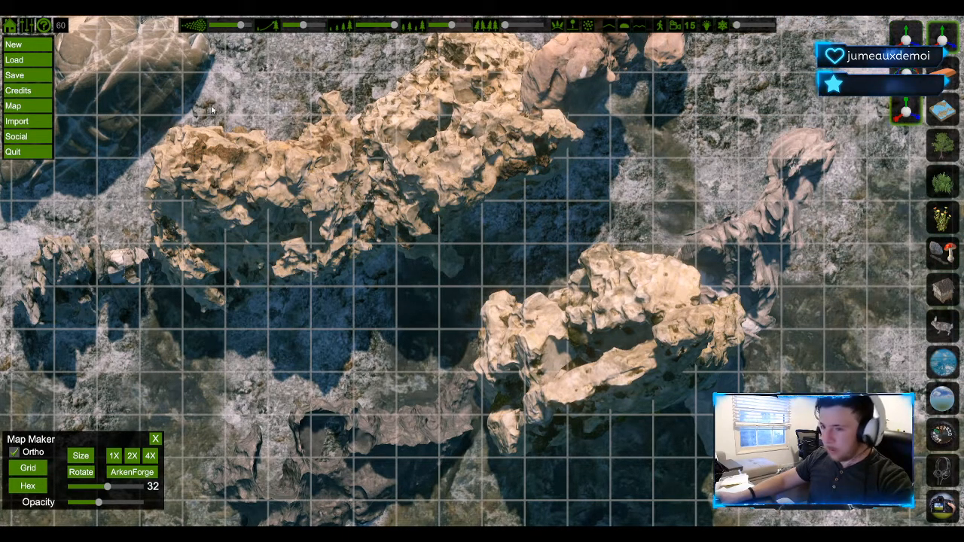
{"action": "left_click_drag", "start_coordinate": [85, 97], "coordinate": [114, 87]}
{"action": "left_click", "coordinate": [258, 212]}
{"action": "left_click_drag", "start_coordinate": [257, 223], "coordinate": [265, 220]}
Enlarge the jagged grey rock at the map's left edge and the grey cliff along the lower edge.
{"action": "left_click", "coordinate": [88, 274]}
{"action": "left_click_drag", "start_coordinate": [81, 289], "coordinate": [129, 251]}
{"action": "left_click", "coordinate": [300, 432]}
{"action": "left_click_drag", "start_coordinate": [367, 456], "coordinate": [374, 466]}
Enlarge the tan cliff right of centre and move it slightly down and to the right.
{"action": "left_click", "coordinate": [611, 404]}
{"action": "left_click_drag", "start_coordinate": [605, 380], "coordinate": [614, 383]}
{"action": "key", "text": "w"}
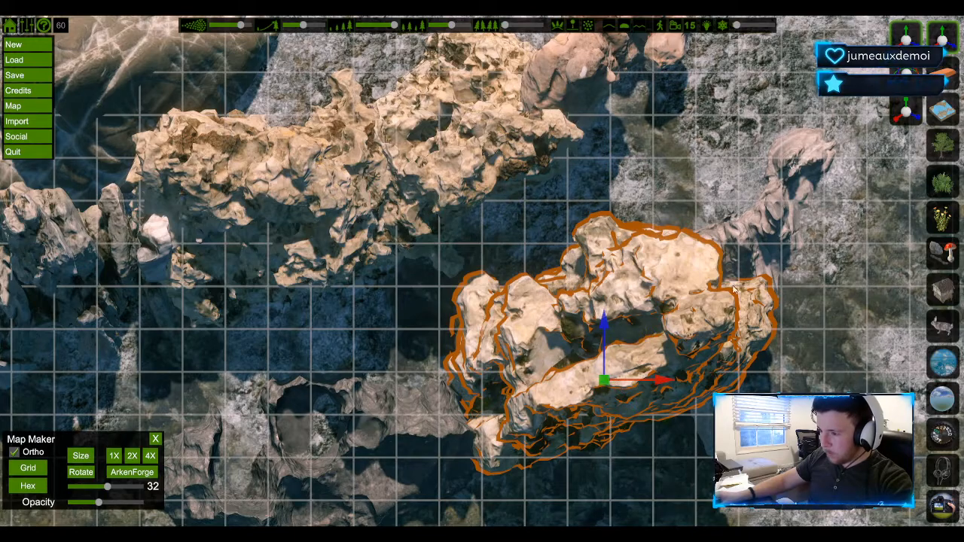
{"action": "left_click_drag", "start_coordinate": [609, 335], "coordinate": [609, 357]}
{"action": "left_click_drag", "start_coordinate": [654, 400], "coordinate": [685, 400]}
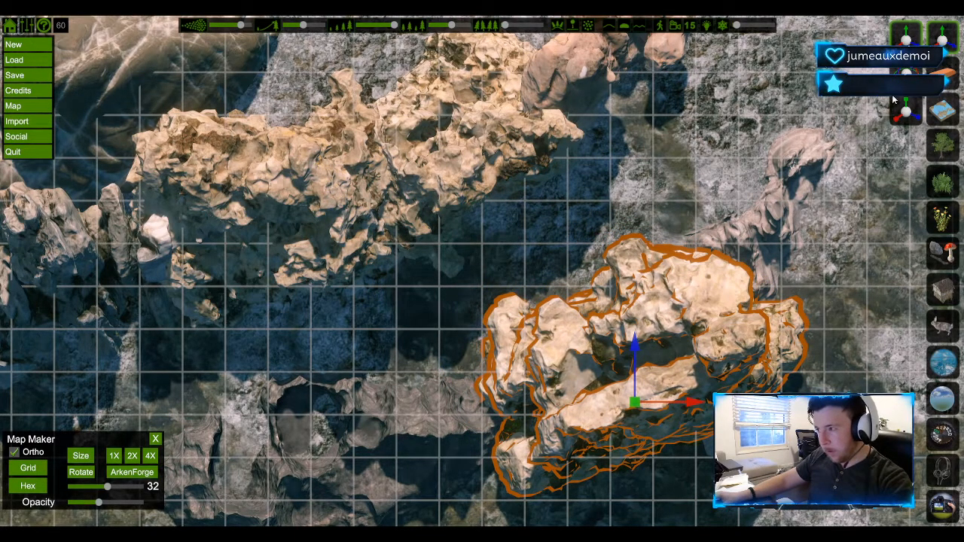
Enlarge the upper-centre tan cliff and move it up toward the map's upper edge.
{"action": "left_click", "coordinate": [461, 129]}
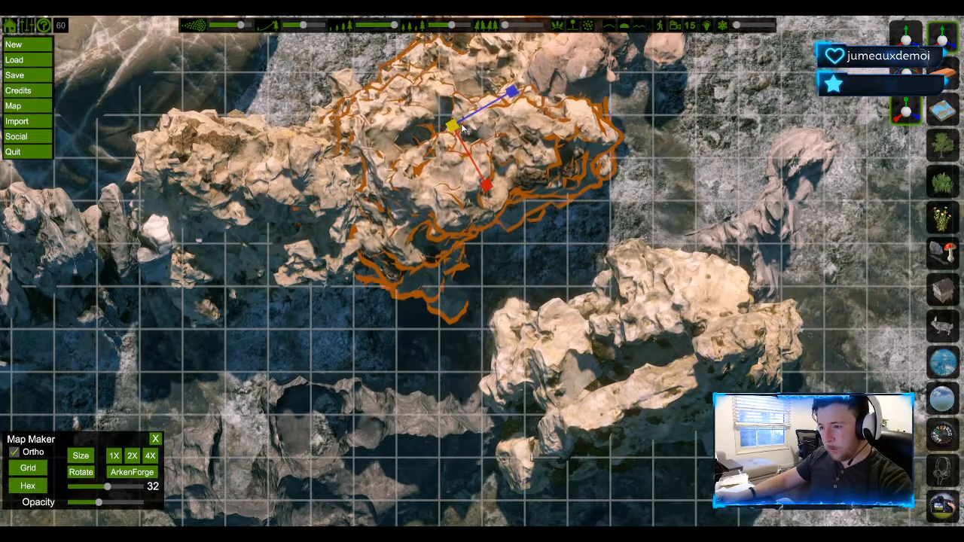
{"action": "left_click_drag", "start_coordinate": [462, 128], "coordinate": [465, 127]}
{"action": "key", "text": "w"}
{"action": "left_click_drag", "start_coordinate": [457, 93], "coordinate": [475, 40]}
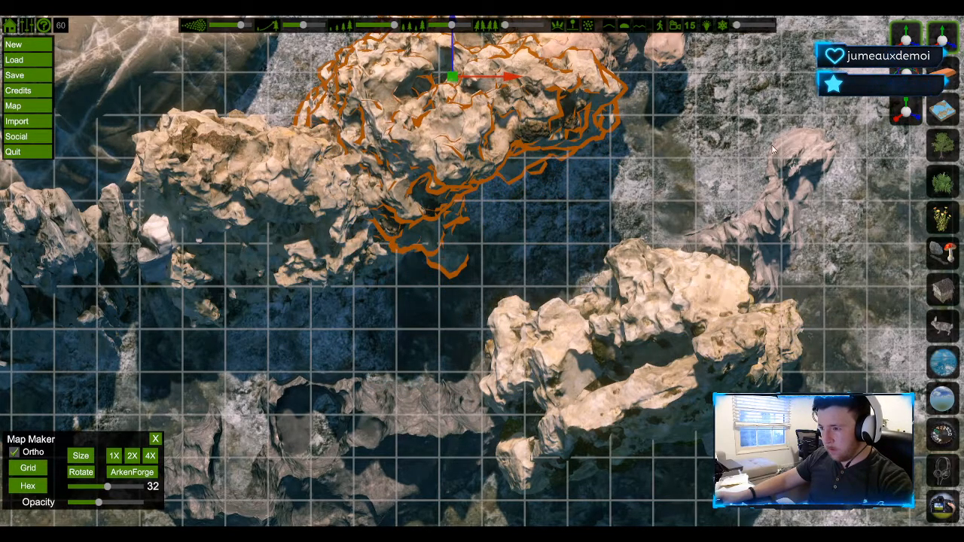
Enlarge the curved grey cliff on the map's right side and move it up and to the right, clear of the tan cliff.
{"action": "left_click", "coordinate": [748, 240]}
{"action": "left_click_drag", "start_coordinate": [724, 293], "coordinate": [789, 184]}
{"action": "key", "text": "w"}
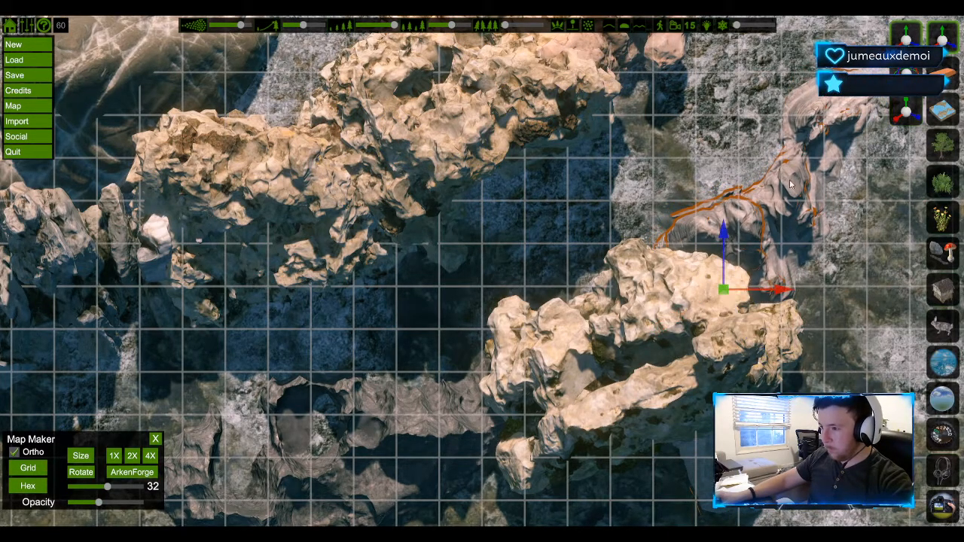
{"action": "left_click_drag", "start_coordinate": [726, 232], "coordinate": [728, 166]}
{"action": "left_click_drag", "start_coordinate": [796, 228], "coordinate": [838, 228]}
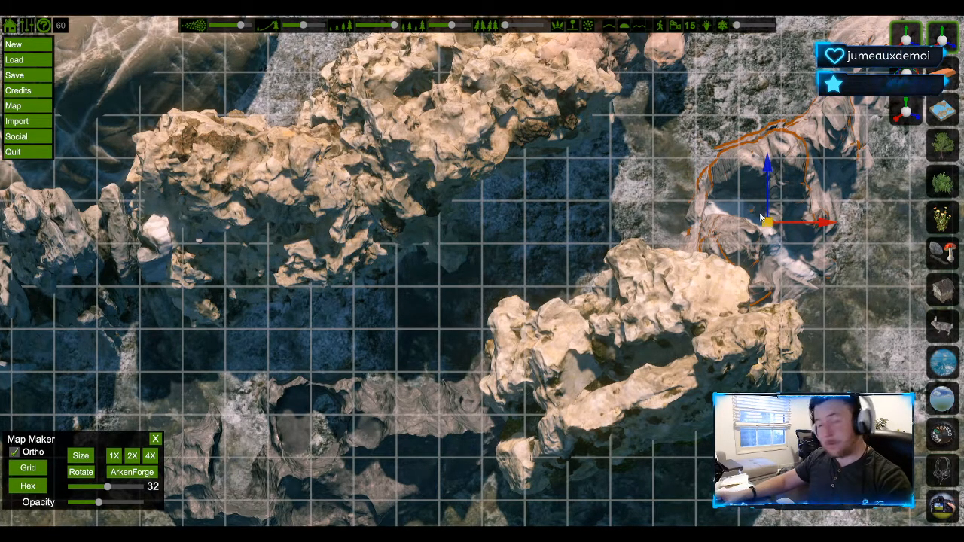
Resize the reddish rock at the upper edge and move it slightly upward, and shift the grey lower-edge cliff slightly downward.
{"action": "left_click_drag", "start_coordinate": [734, 189], "coordinate": [666, 54]}
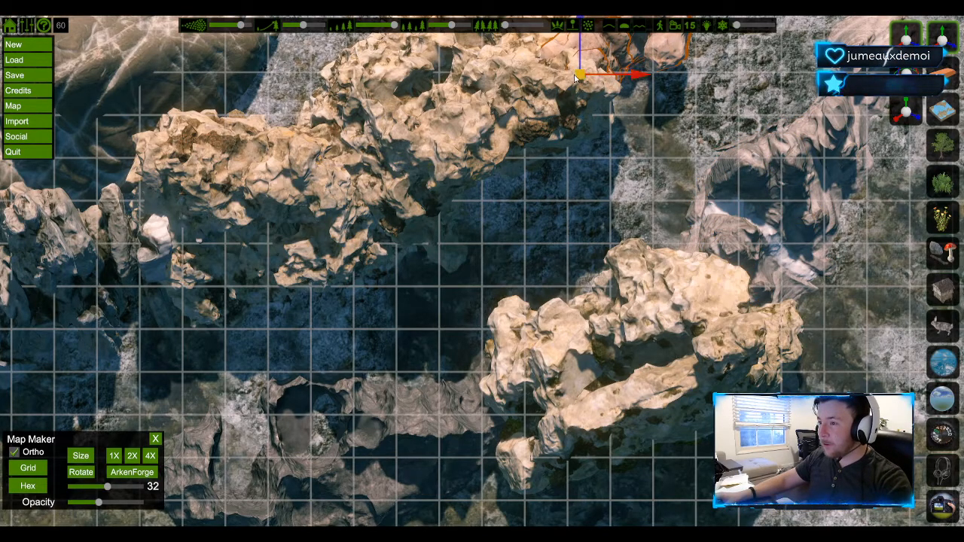
{"action": "left_click", "coordinate": [906, 111]}
{"action": "left_click_drag", "start_coordinate": [592, 76], "coordinate": [594, 78]}
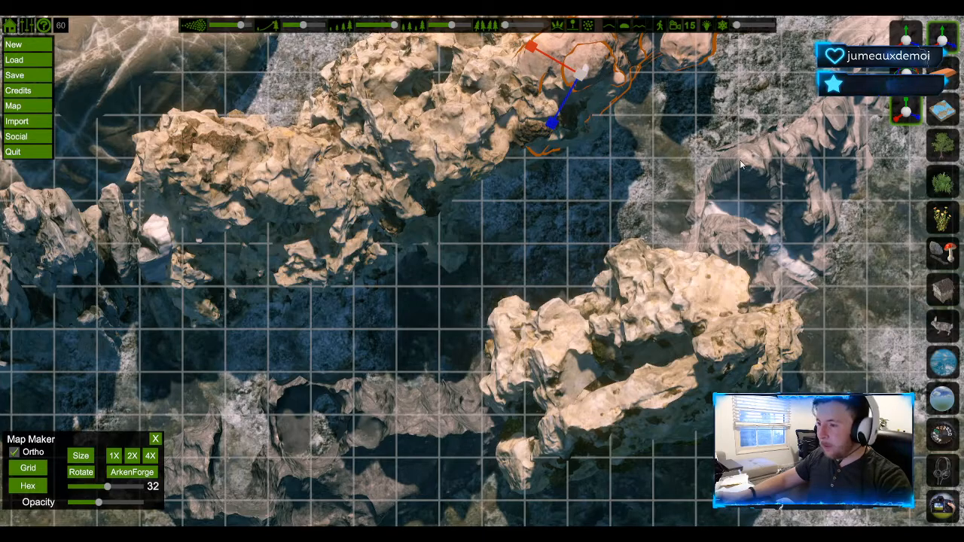
{"action": "key", "text": "w"}
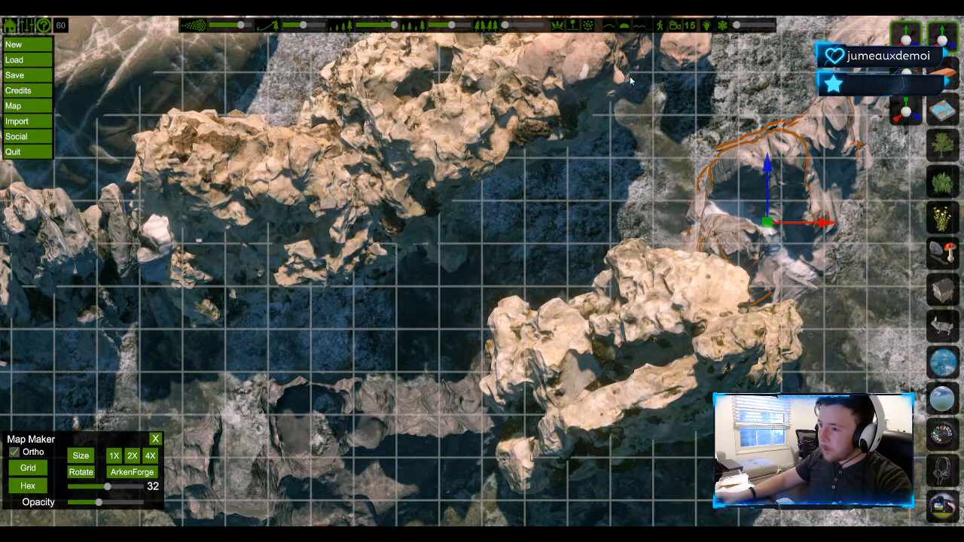
{"action": "left_click_drag", "start_coordinate": [580, 52], "coordinate": [583, 25]}
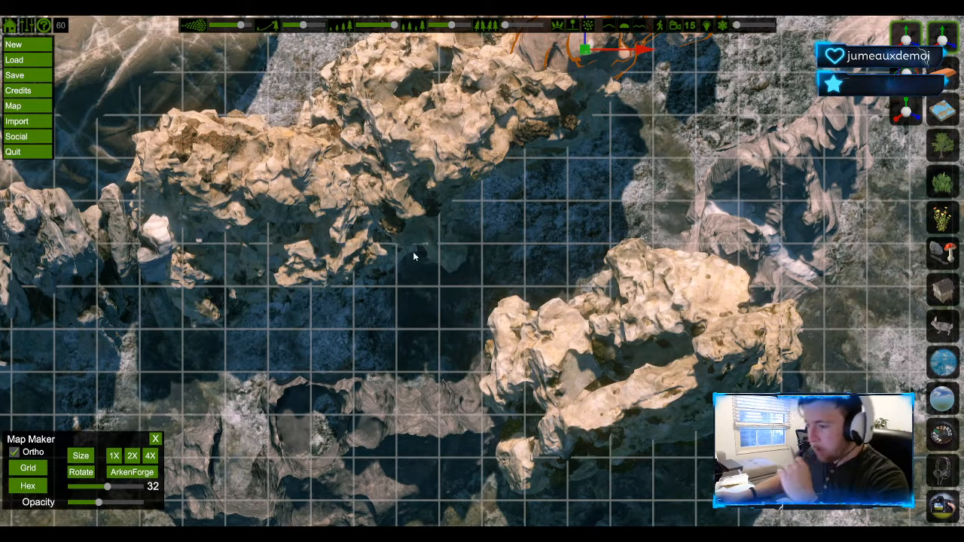
{"action": "left_click", "coordinate": [344, 454]}
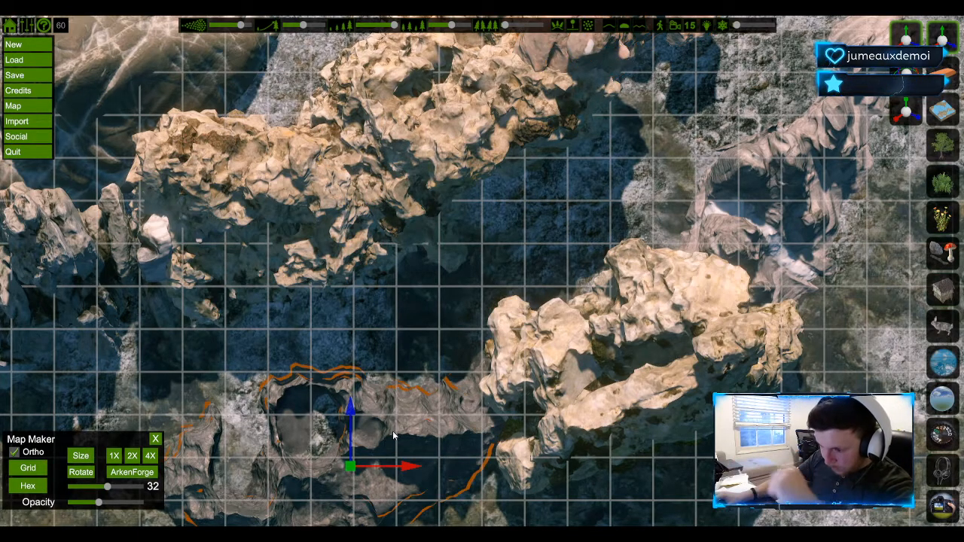
{"action": "left_click_drag", "start_coordinate": [354, 418], "coordinate": [364, 447]}
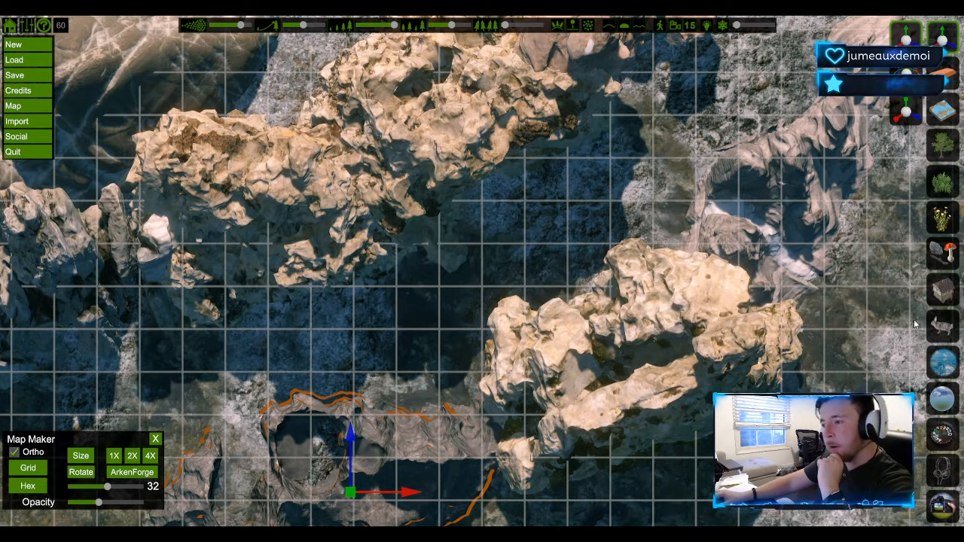
After trying other rock types, fill the map's upper-left and lower-right areas with more large tan cliff rocks.
{"action": "left_click", "coordinate": [942, 256]}
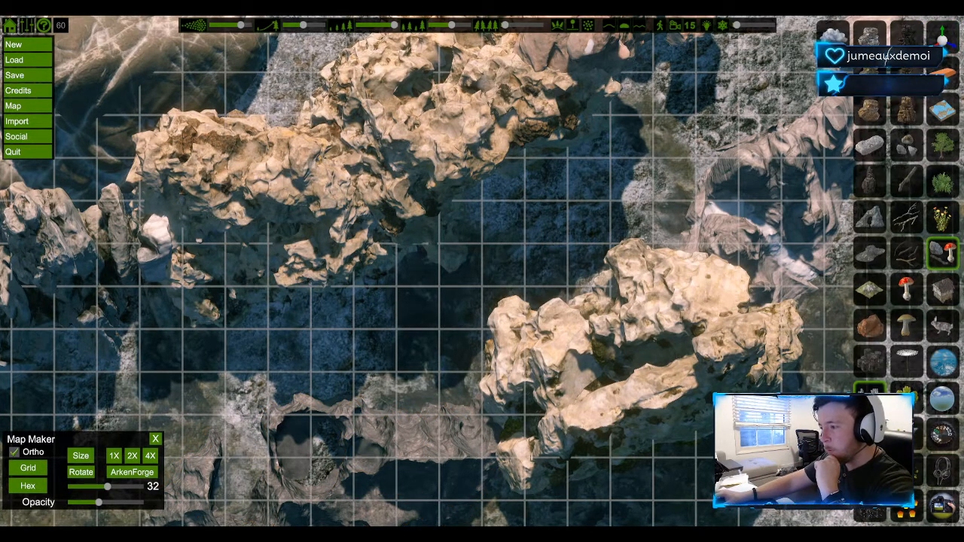
{"action": "left_click", "coordinate": [871, 220]}
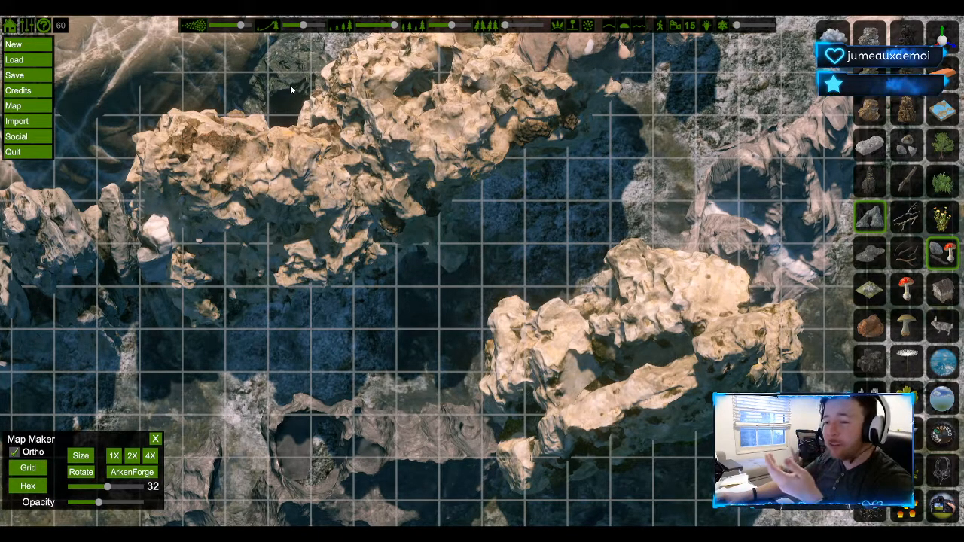
{"action": "left_click", "coordinate": [870, 113]}
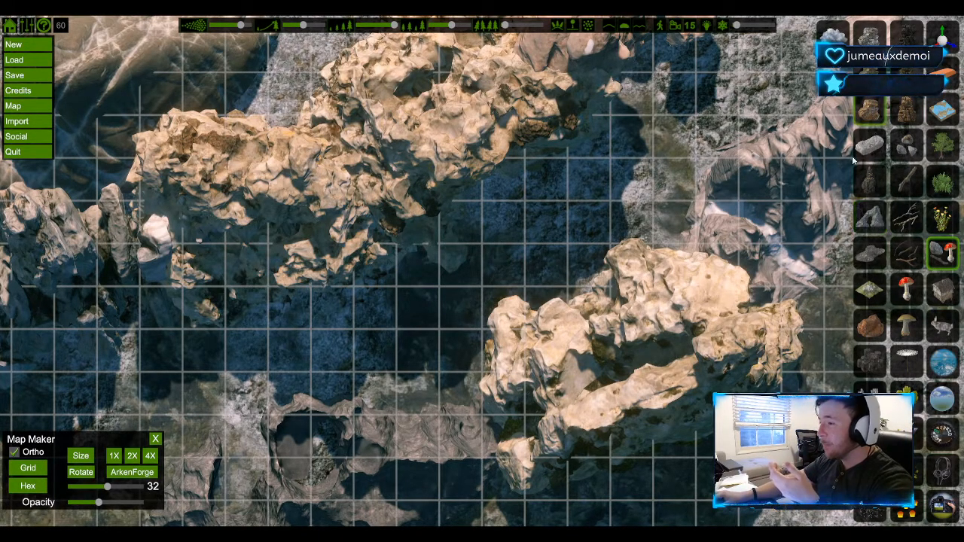
{"action": "left_click", "coordinate": [871, 251]}
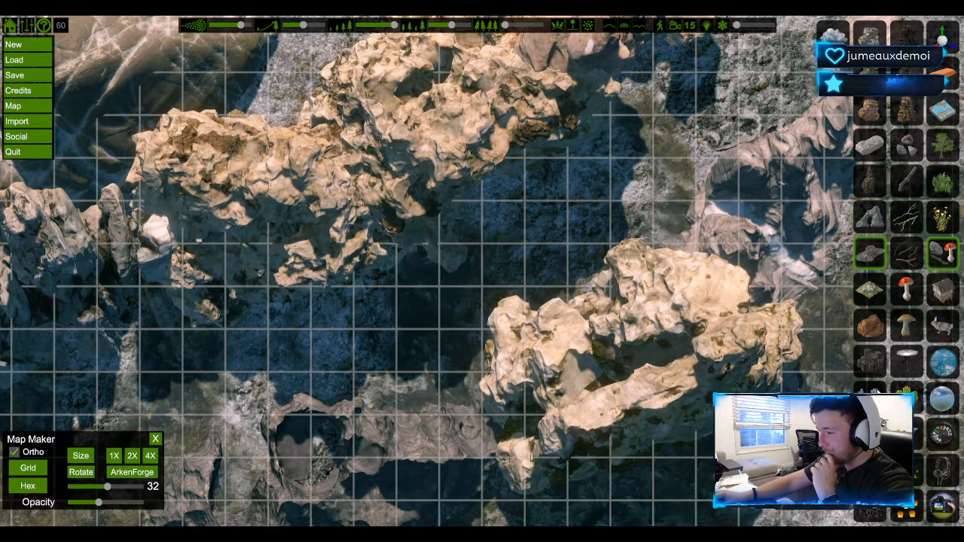
{"action": "left_click", "coordinate": [872, 390]}
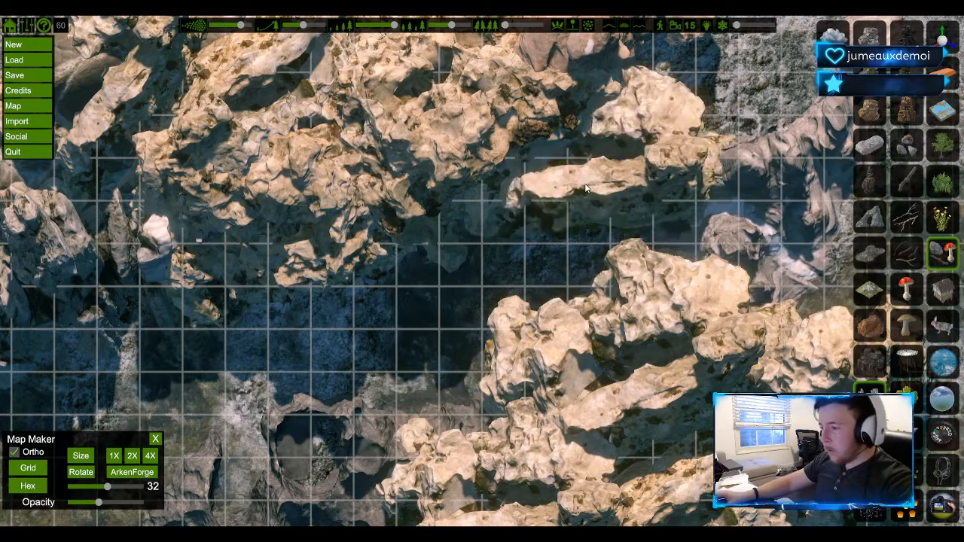
{"action": "left_click", "coordinate": [943, 264]}
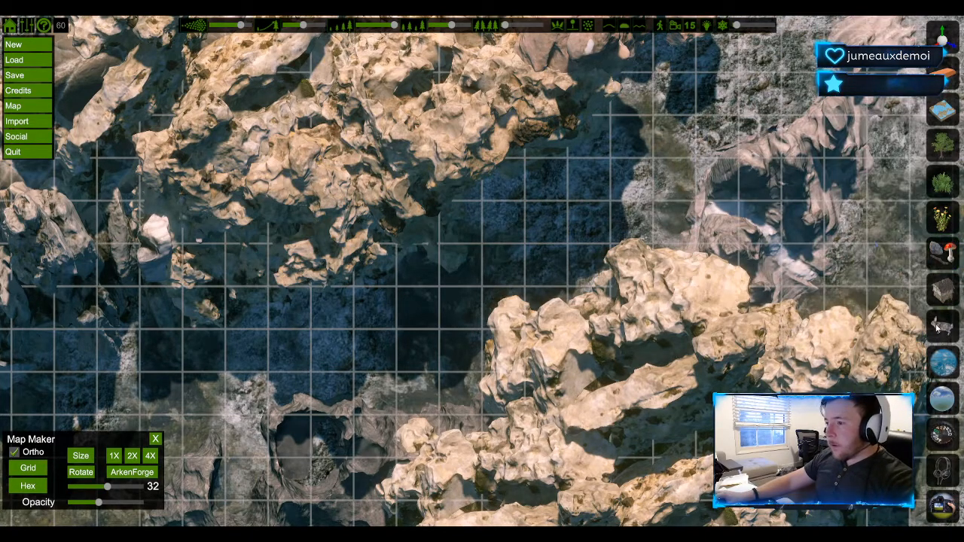
Adjust the tan cliffs at the map's upper left and upper centre so they merge into one continuous wall.
{"action": "left_click", "coordinate": [941, 37]}
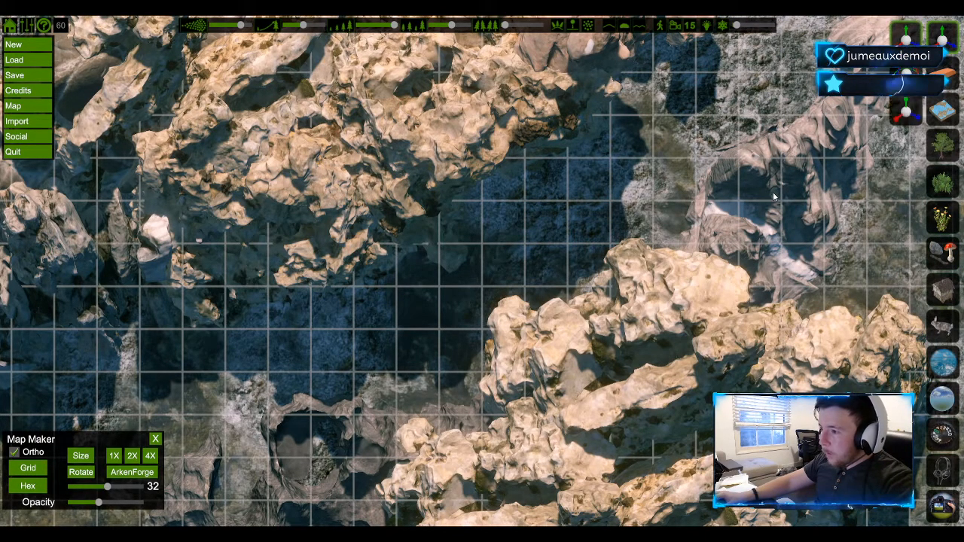
{"action": "left_click", "coordinate": [249, 72]}
{"action": "left_click_drag", "start_coordinate": [289, 47], "coordinate": [467, 136]}
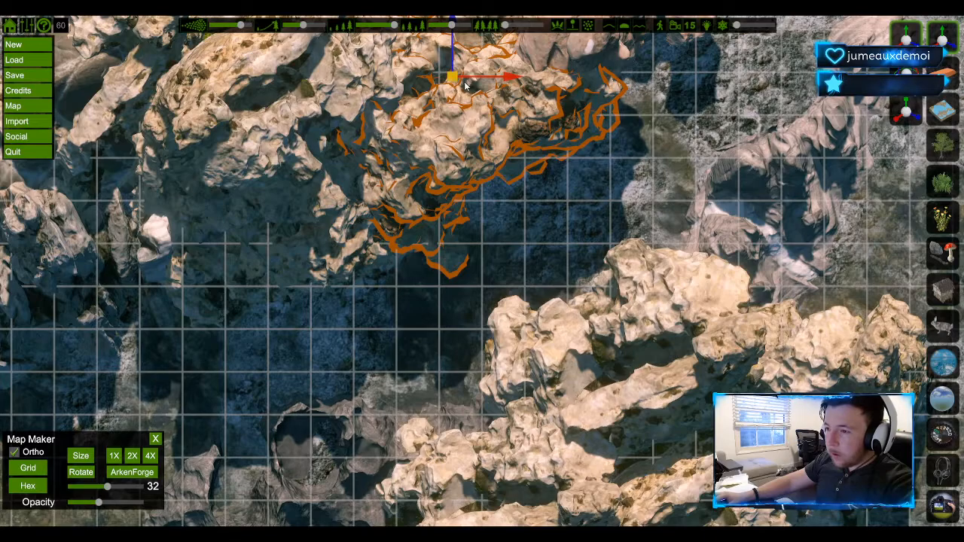
{"action": "left_click_drag", "start_coordinate": [417, 91], "coordinate": [397, 4]}
Select the tan cliff in the map's upper-left corner and move it slightly right and down to close the wall.
{"action": "left_click", "coordinate": [108, 282]}
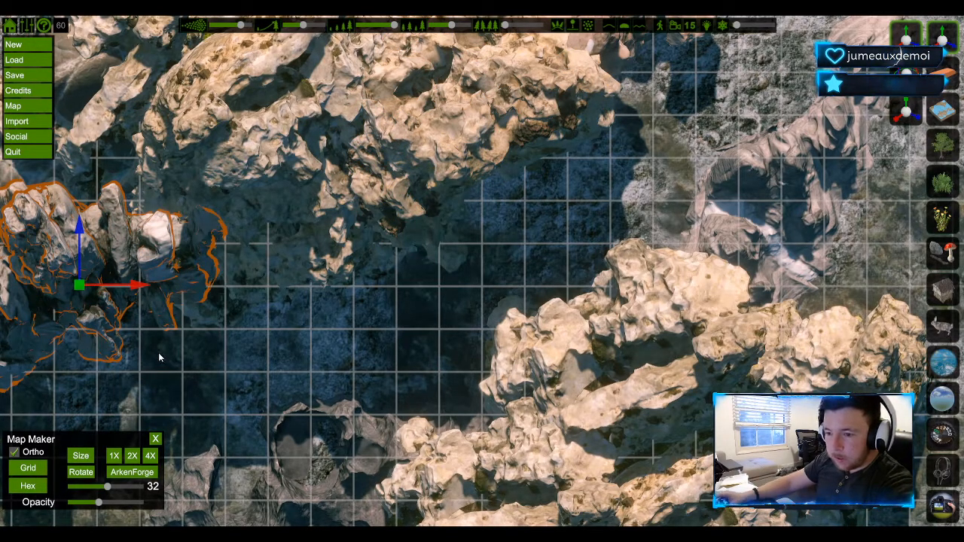
{"action": "left_click_drag", "start_coordinate": [141, 302], "coordinate": [71, 63]}
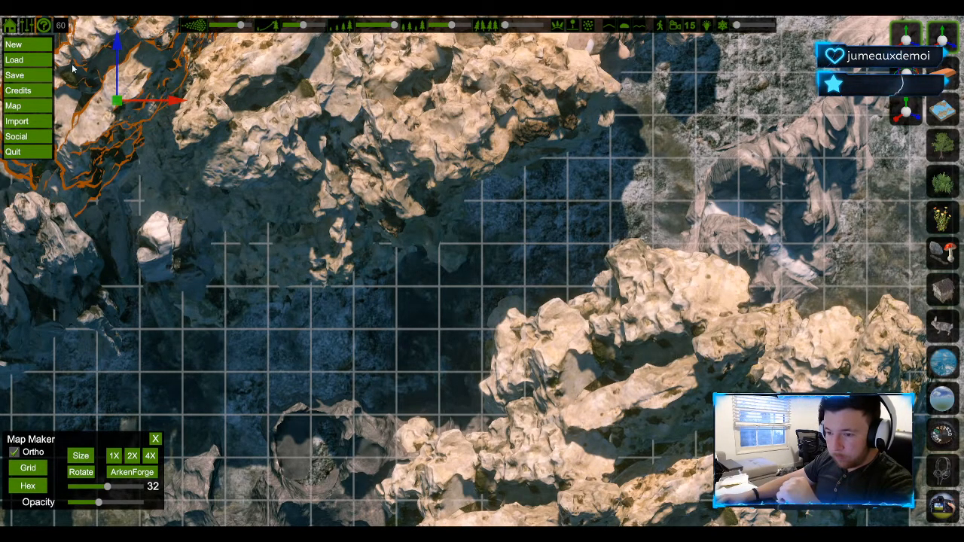
{"action": "left_click_drag", "start_coordinate": [158, 100], "coordinate": [185, 100]}
{"action": "left_click_drag", "start_coordinate": [146, 44], "coordinate": [150, 84]}
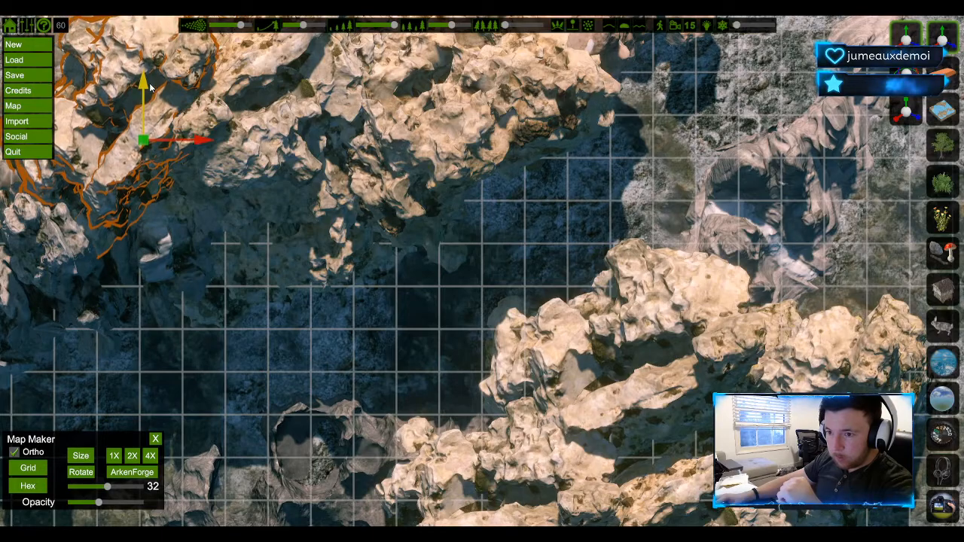
Raise the grey cliffs on the map's right side and lower edge so they overlap the neighbouring tan rocks.
{"action": "left_click", "coordinate": [752, 188]}
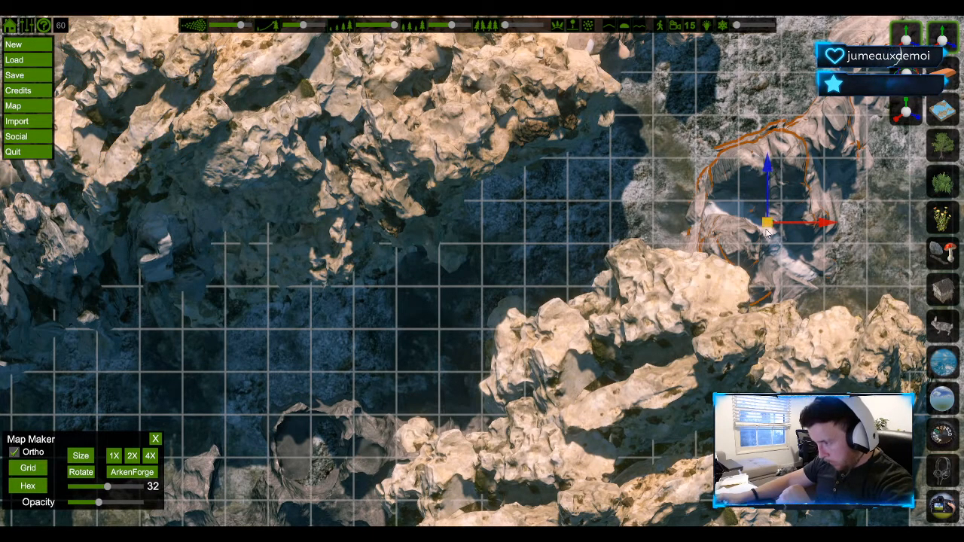
{"action": "left_click_drag", "start_coordinate": [896, 174], "coordinate": [947, 103]}
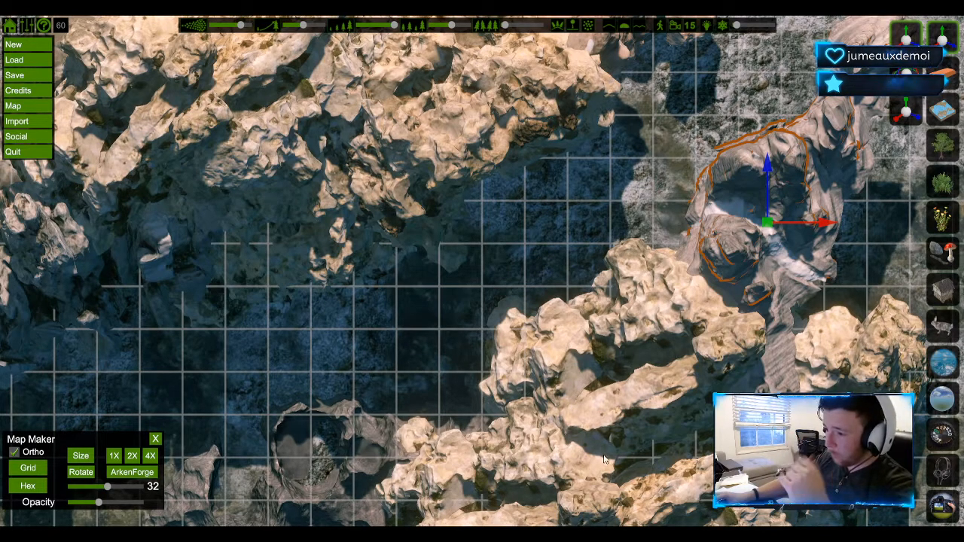
{"action": "left_click", "coordinate": [362, 428]}
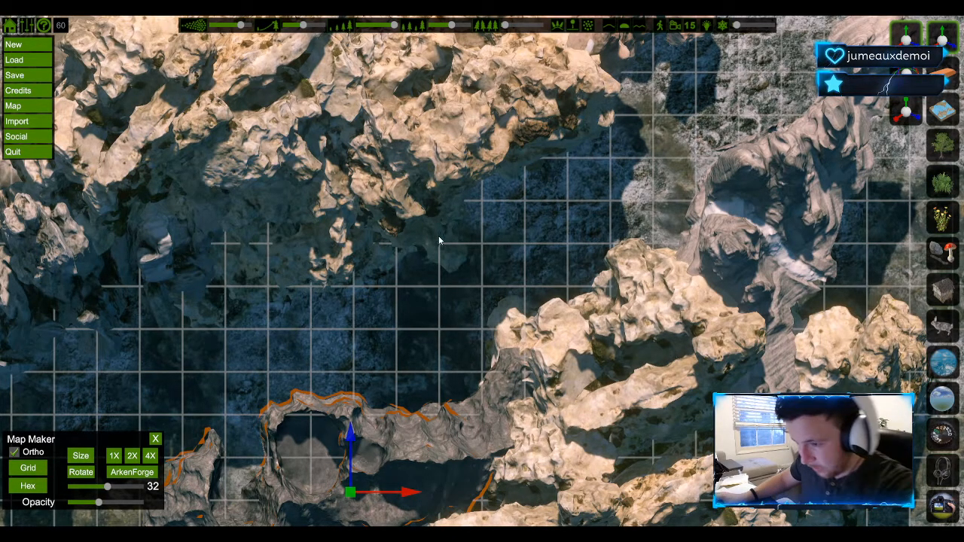
Raise the partly buried cliff along the lower edge of the upper-left tan wall so more of it stands out.
{"action": "left_click", "coordinate": [278, 270]}
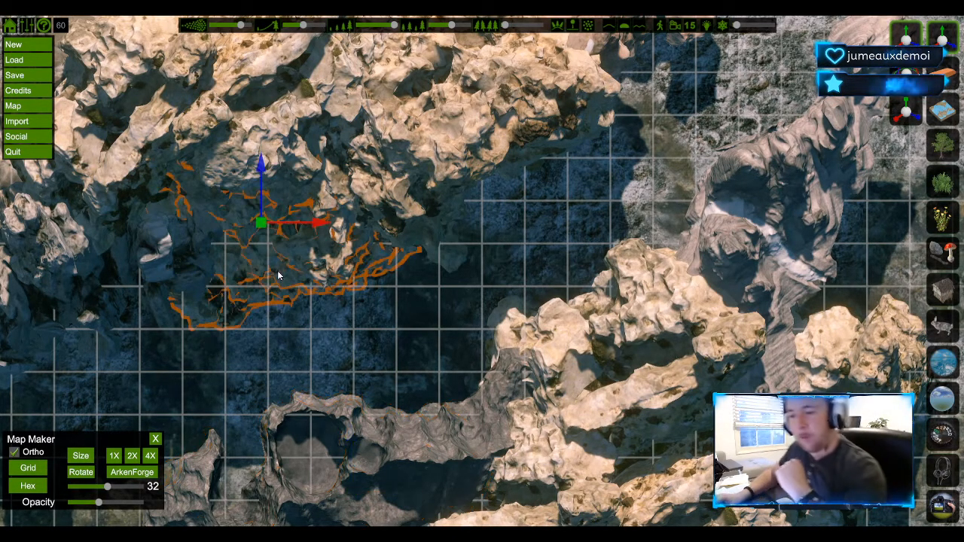
{"action": "left_click_drag", "start_coordinate": [265, 225], "coordinate": [93, 326]}
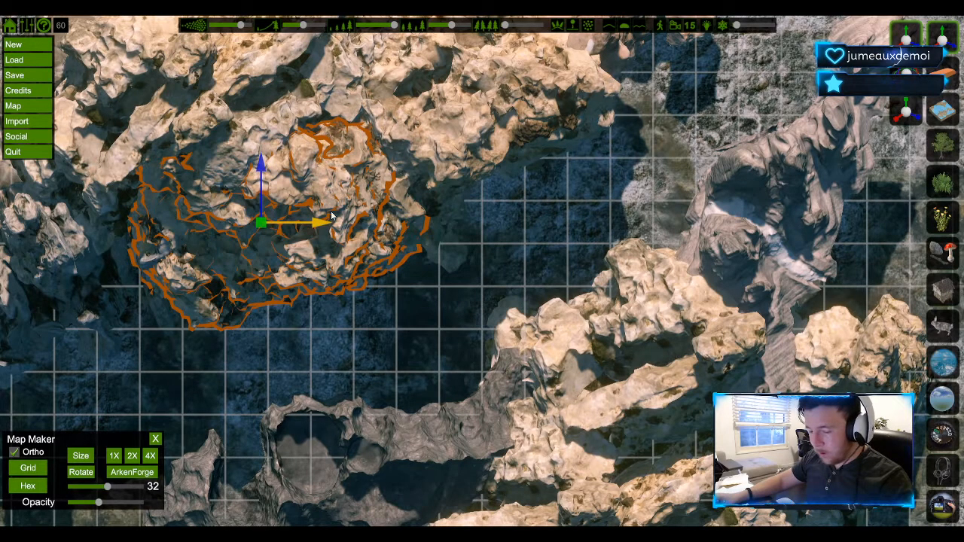
{"action": "left_click", "coordinate": [662, 349]}
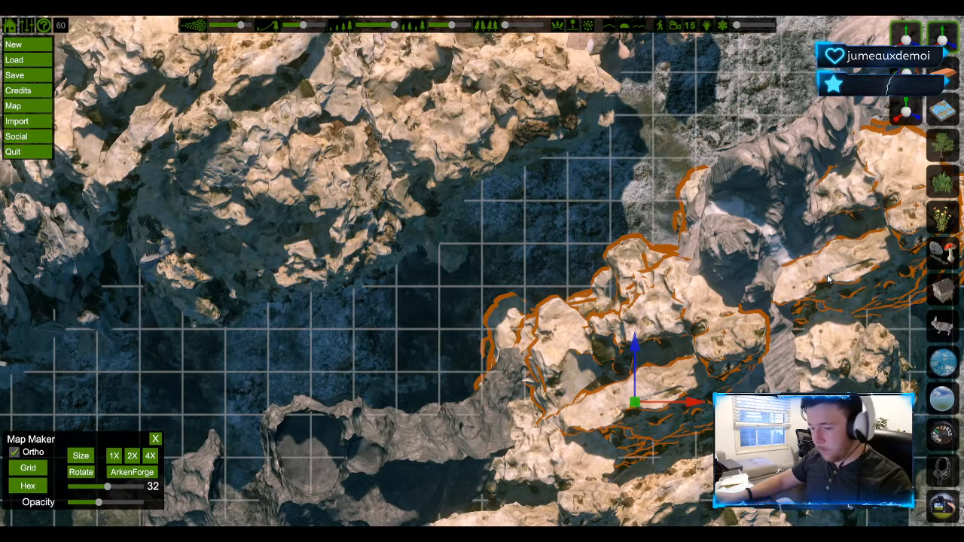
{"action": "scroll", "coordinate": [826, 275], "scroll_direction": "down", "scroll_amount": 8}
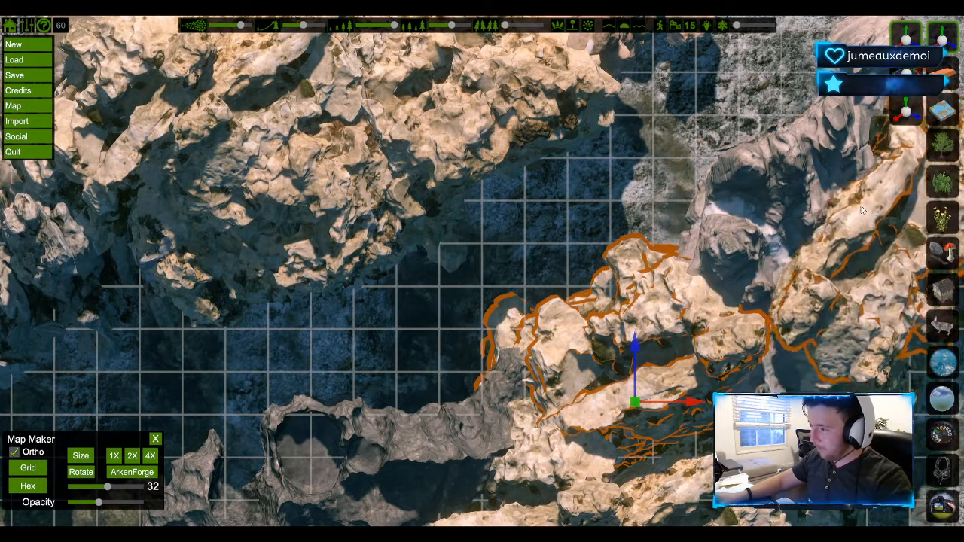
{"action": "scroll", "coordinate": [862, 210], "scroll_direction": "down", "scroll_amount": 8}
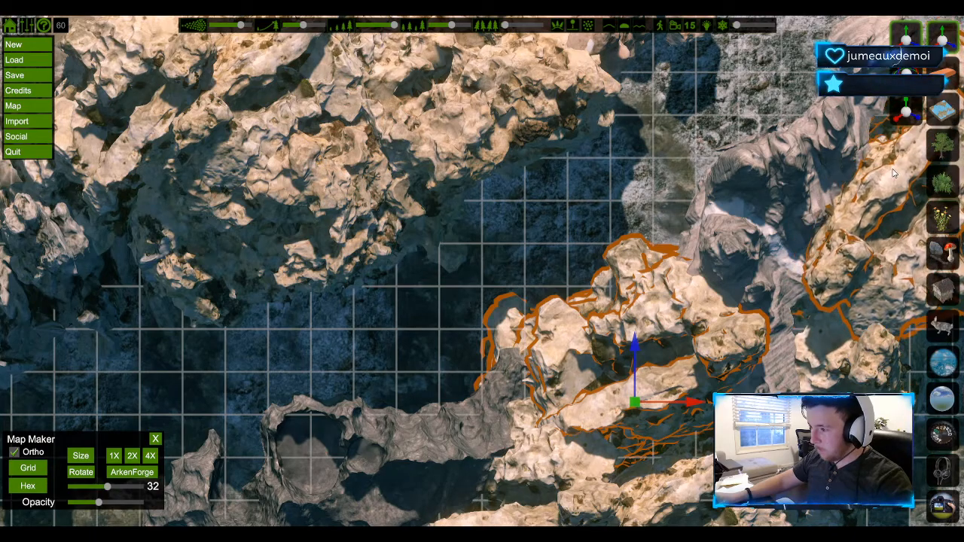
{"action": "left_click", "coordinate": [893, 169]}
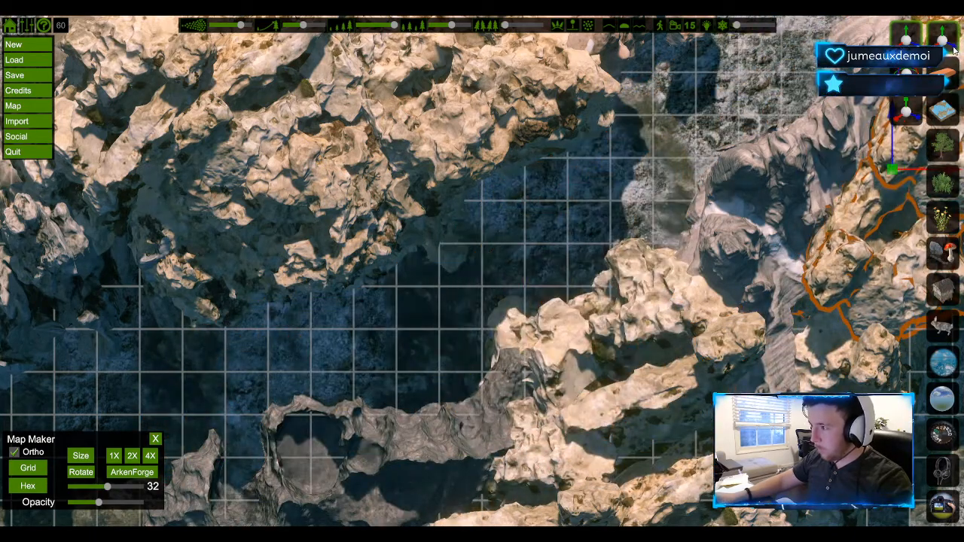
{"action": "right_click", "coordinate": [623, 237]}
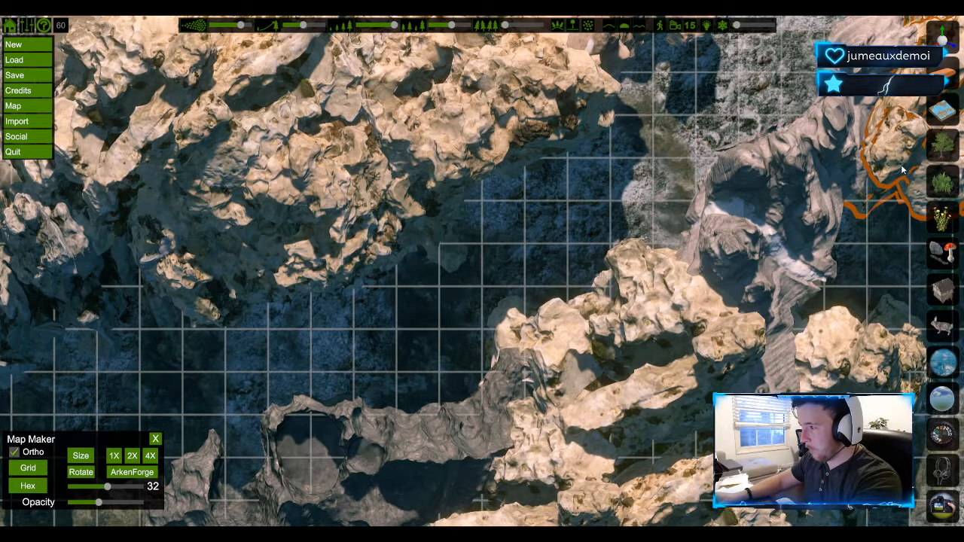
Place a rotated tan cliff and smaller grey rocks beyond the grey cliff at the map's right edge.
{"action": "left_click", "coordinate": [947, 254]}
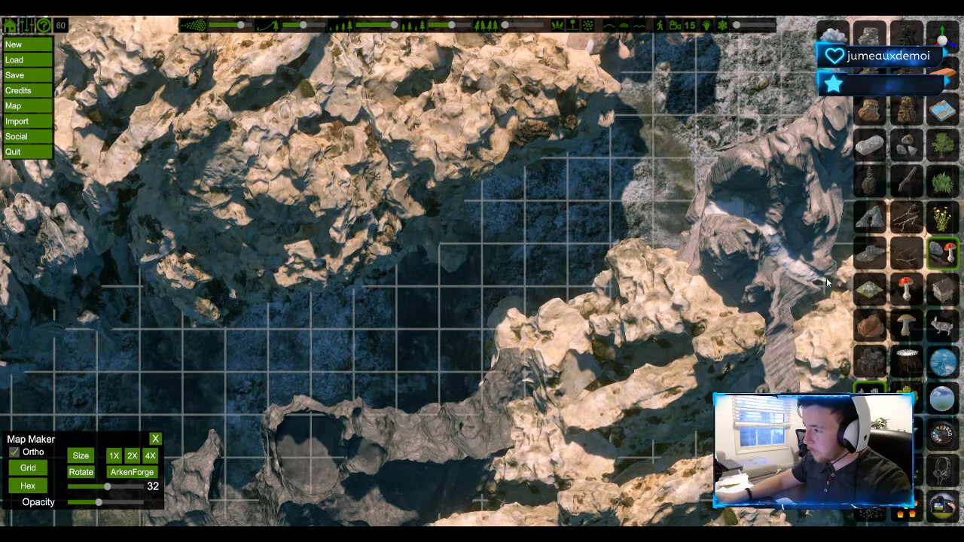
{"action": "key", "text": "Tab"}
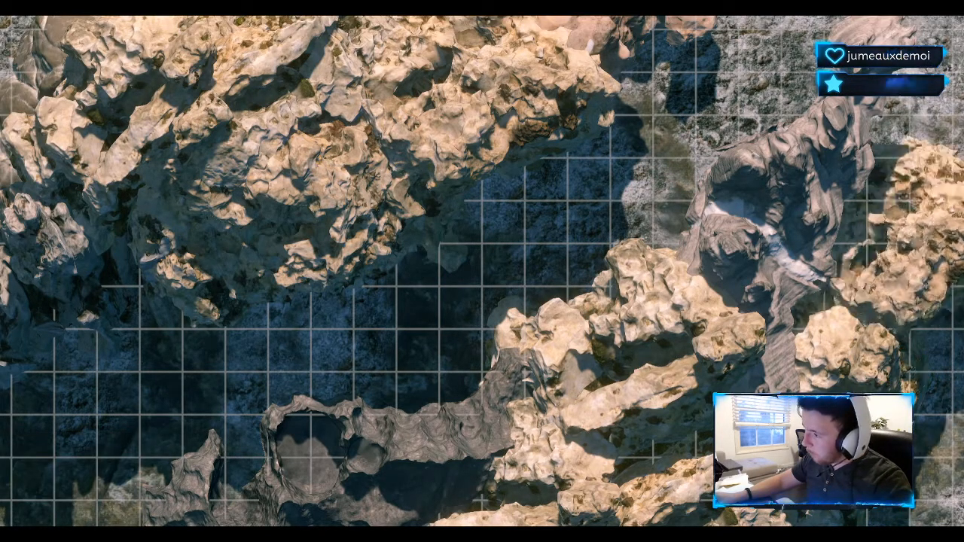
{"action": "scroll", "coordinate": [902, 226], "scroll_direction": "down", "scroll_amount": 7}
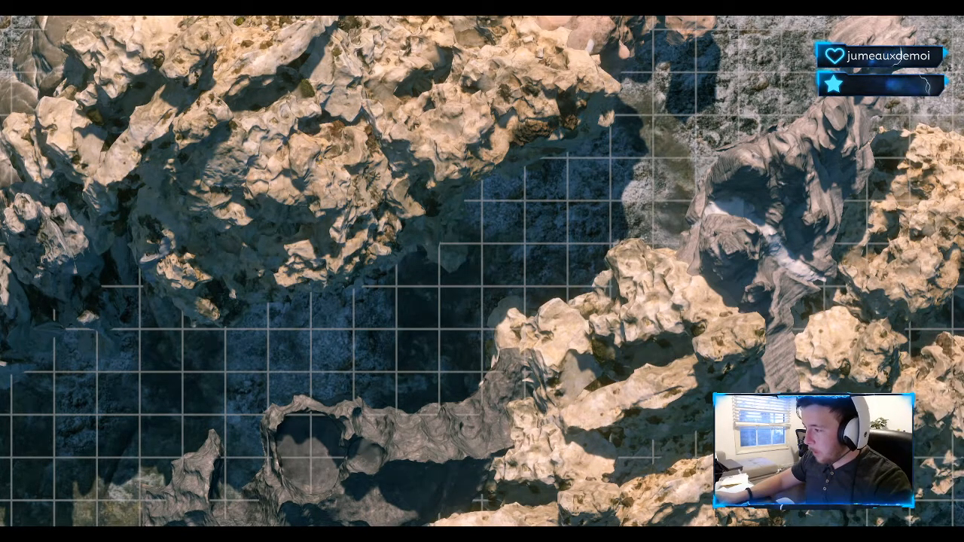
{"action": "scroll", "coordinate": [936, 421], "scroll_direction": "down", "scroll_amount": 3}
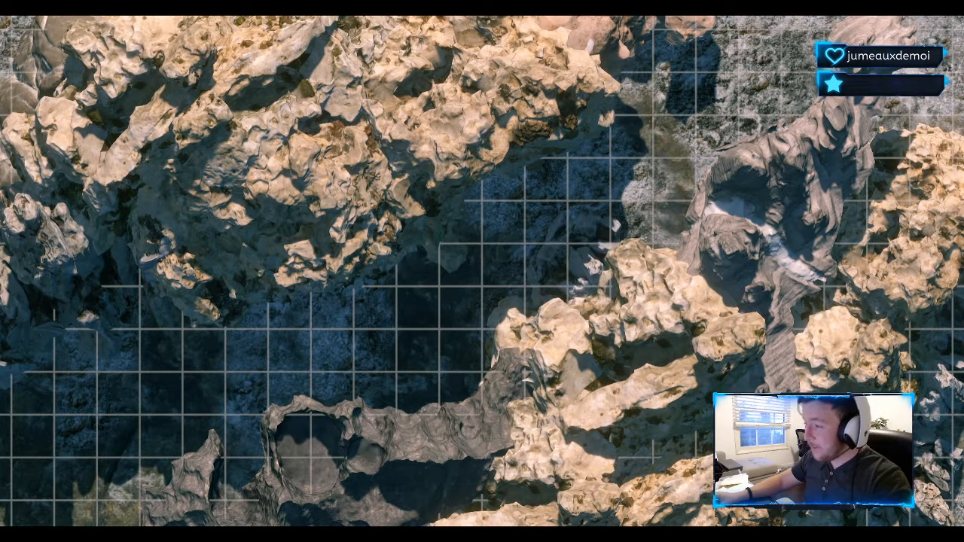
{"action": "key", "text": "Tab"}
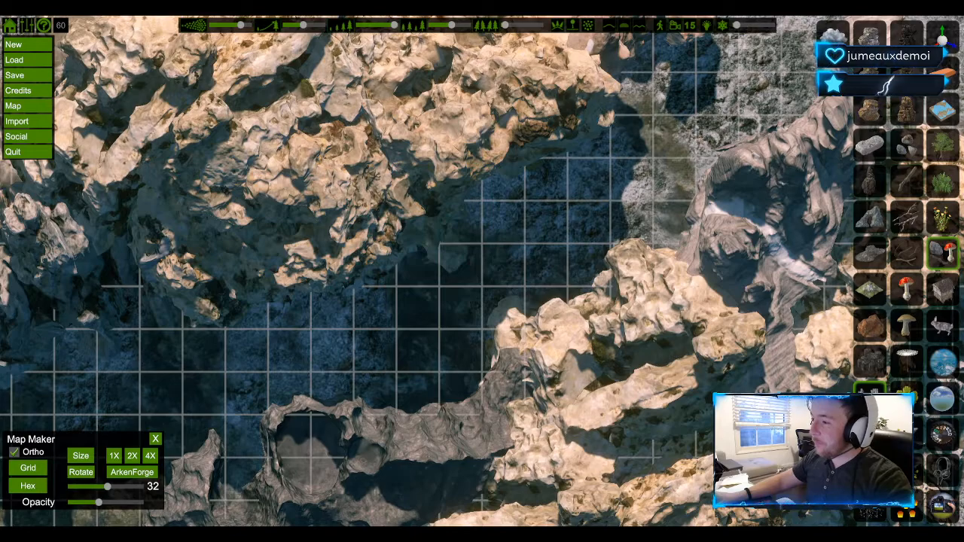
Raise the small grey rock beside the right-hand tan cliffs and select the neighbouring grey rock below it.
{"action": "left_click", "coordinate": [942, 39]}
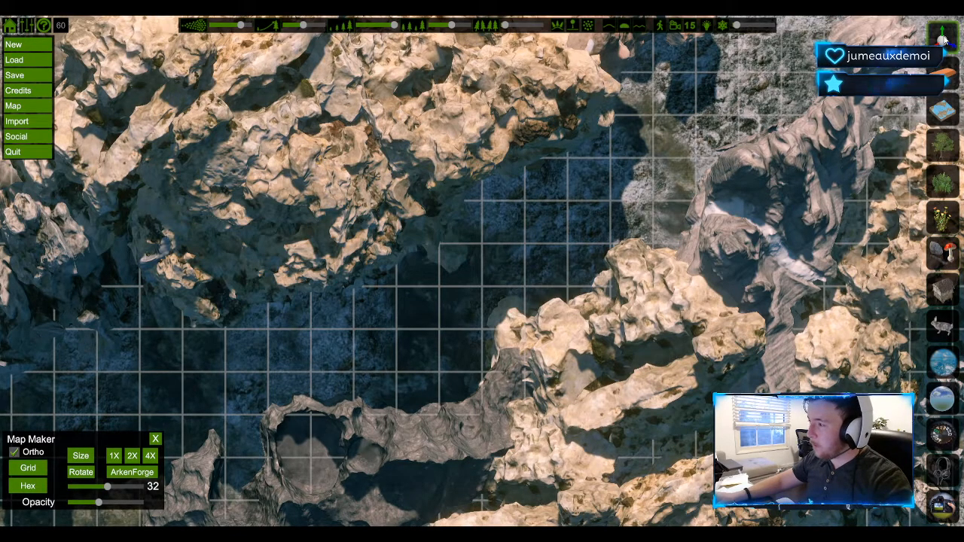
{"action": "key", "text": "d"}
{"action": "key", "text": "s"}
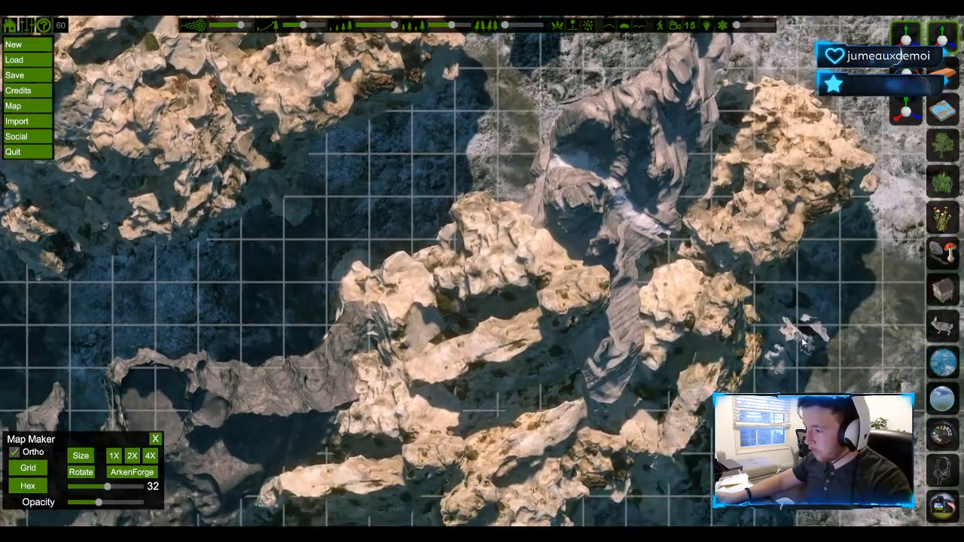
{"action": "left_click", "coordinate": [802, 341]}
{"action": "left_click_drag", "start_coordinate": [780, 335], "coordinate": [780, 310]}
{"action": "left_click", "coordinate": [749, 361]}
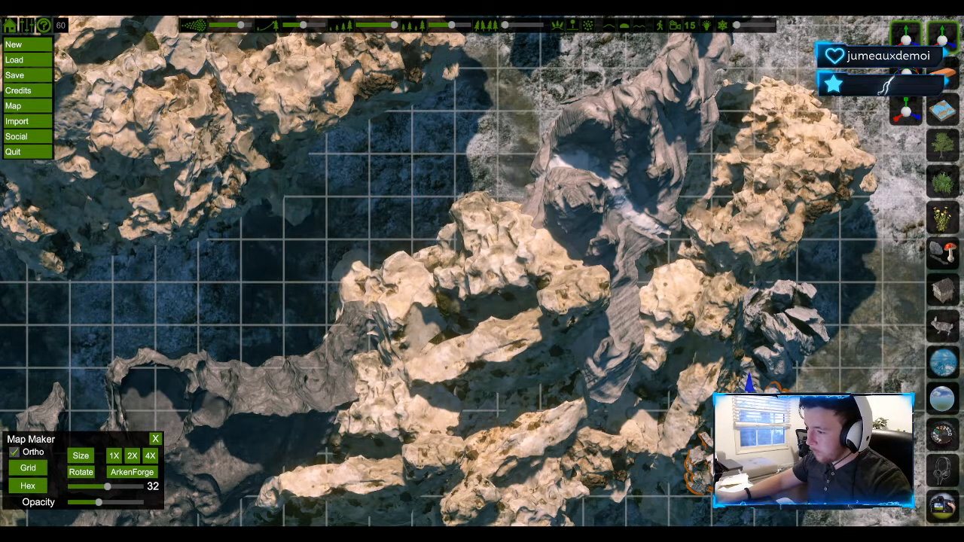
Enlarge the grey rocks on the map's right side and shift the upper one right, against the tan cliffs.
{"action": "left_click", "coordinate": [907, 110]}
{"action": "left_click", "coordinate": [776, 331]}
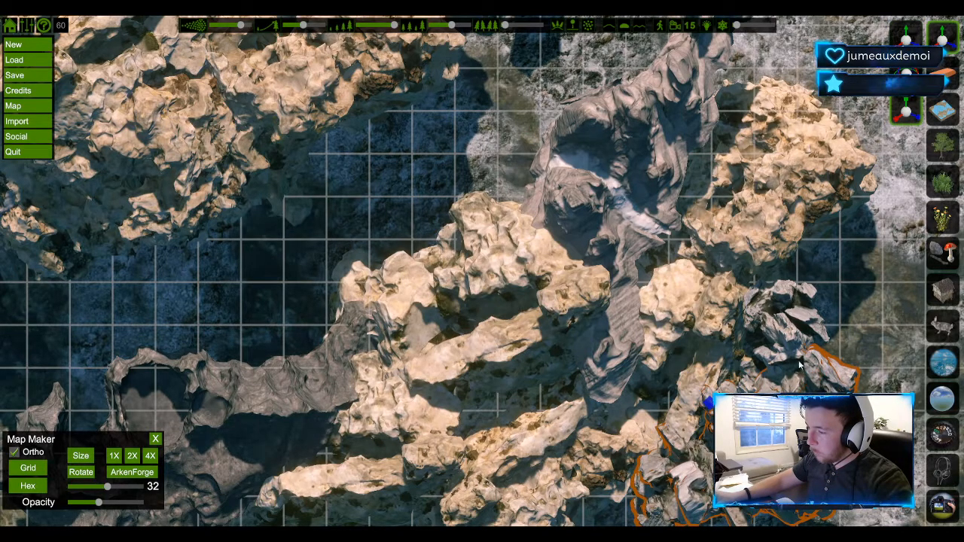
{"action": "left_click_drag", "start_coordinate": [776, 333], "coordinate": [779, 244]}
{"action": "key", "text": "w"}
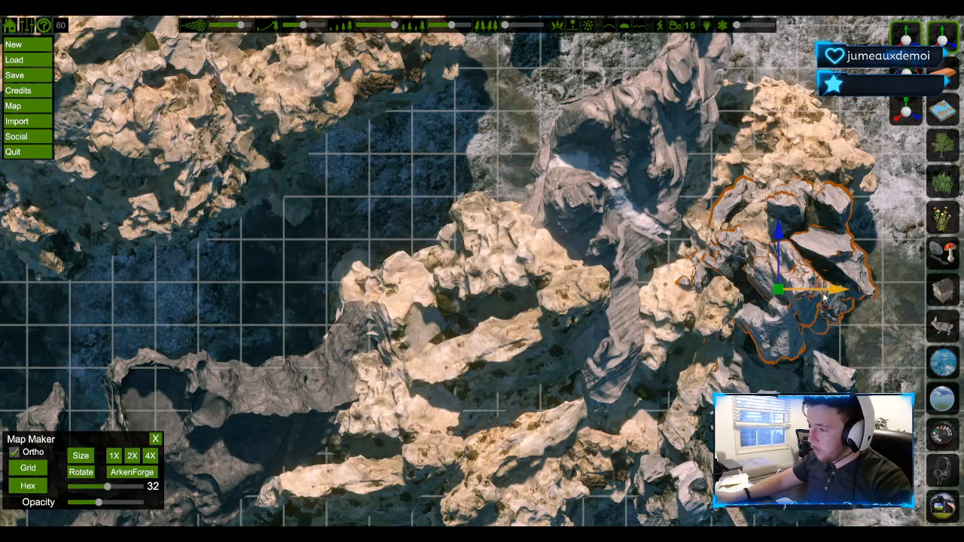
{"action": "left_click_drag", "start_coordinate": [811, 292], "coordinate": [858, 292]}
Adjust the tan cliff at the map's right edge so it closes up against the tall grey cliff.
{"action": "middle_click_drag", "start_coordinate": [405, 301], "coordinate": [559, 349]}
{"action": "key", "text": "Tab"}
{"action": "key", "text": "Tab"}
{"action": "key", "text": "Tab"}
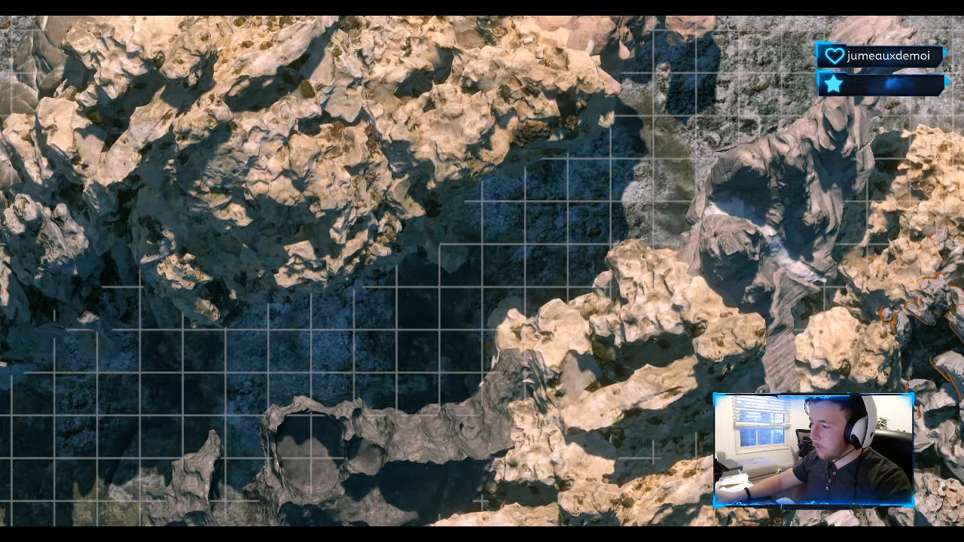
{"action": "left_click", "coordinate": [572, 339]}
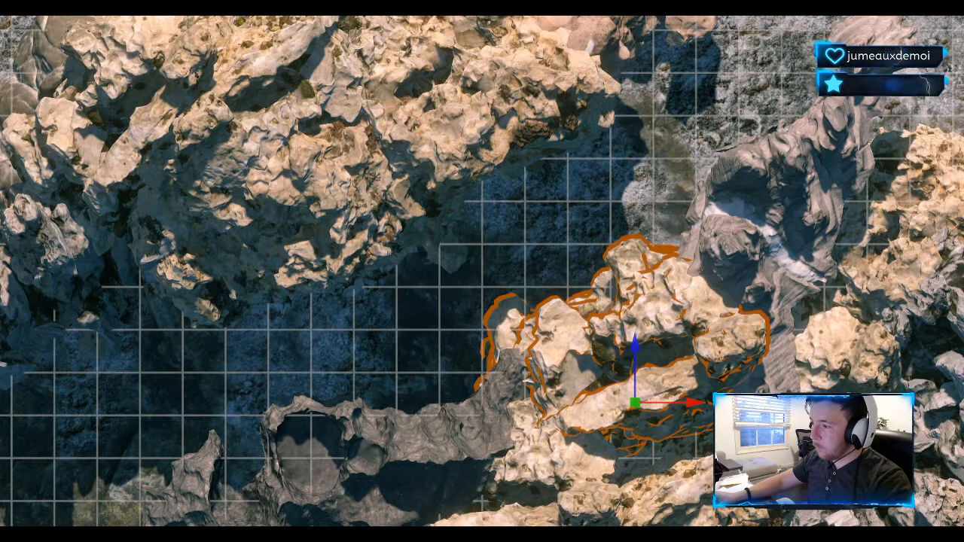
{"action": "left_click", "coordinate": [768, 226]}
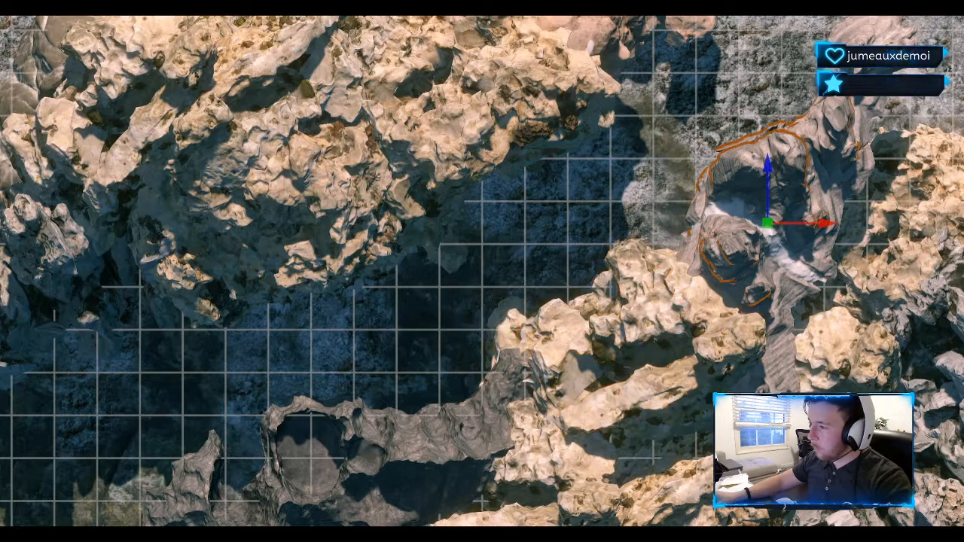
{"action": "key", "text": "Tab"}
{"action": "left_click", "coordinate": [906, 236]}
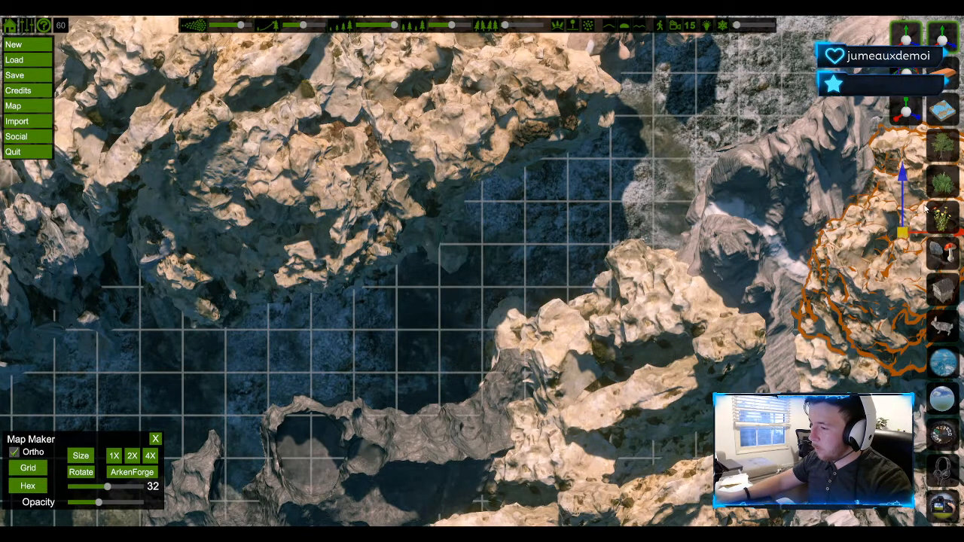
{"action": "left_click", "coordinate": [633, 254]}
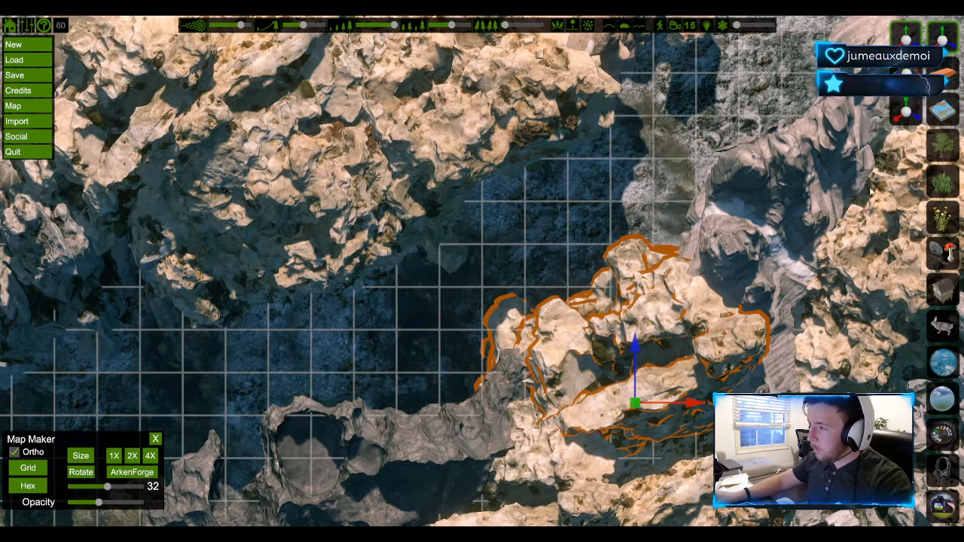
Examine the canyon from the left end to the right end, with and without the interface, for remaining gaps.
{"action": "key", "text": "Tab"}
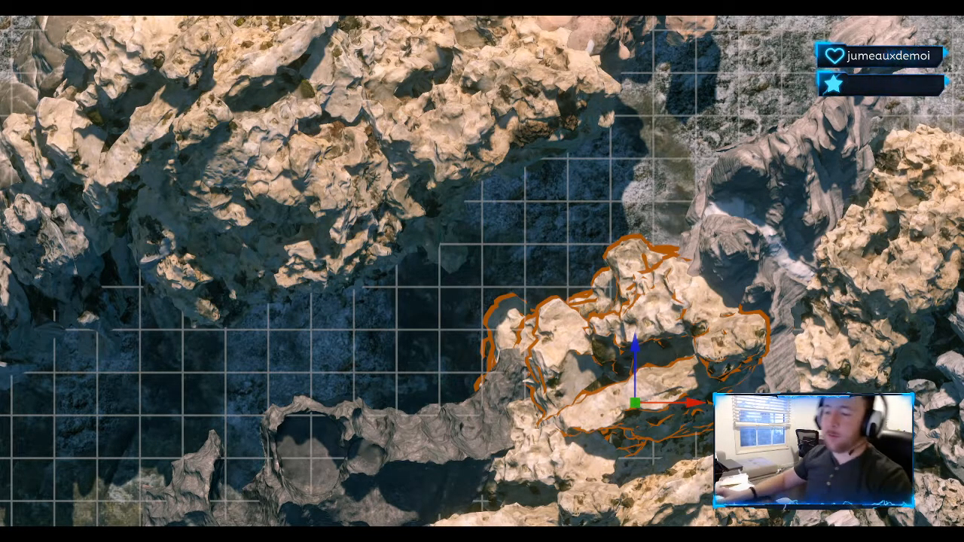
{"action": "key", "text": "Tab"}
{"action": "left_click", "coordinate": [736, 239]}
{"action": "key", "text": "Tab"}
{"action": "key", "text": "Tab"}
{"action": "key", "text": "Tab"}
{"action": "key", "text": "Tab"}
{"action": "left_click", "coordinate": [56, 61]}
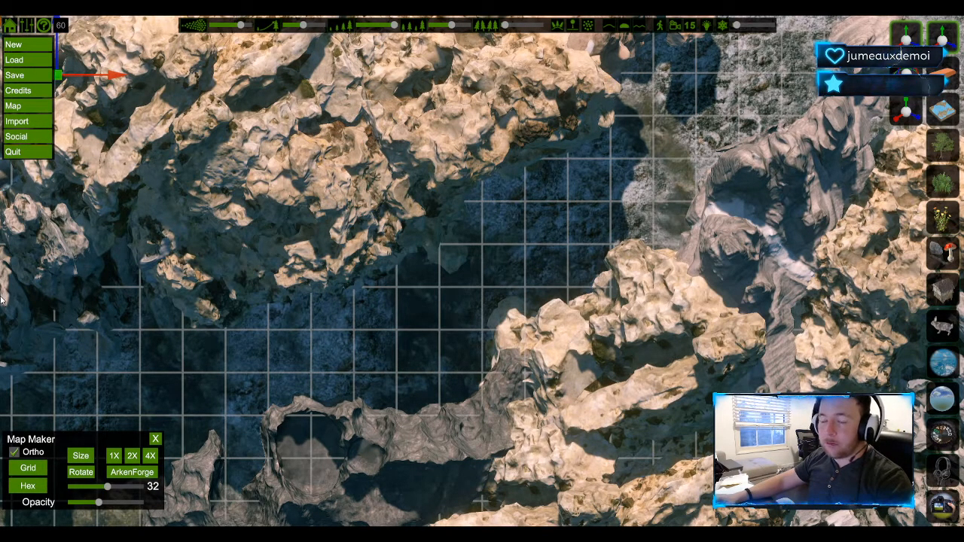
{"action": "middle_click_drag", "start_coordinate": [51, 275], "coordinate": [169, 294]}
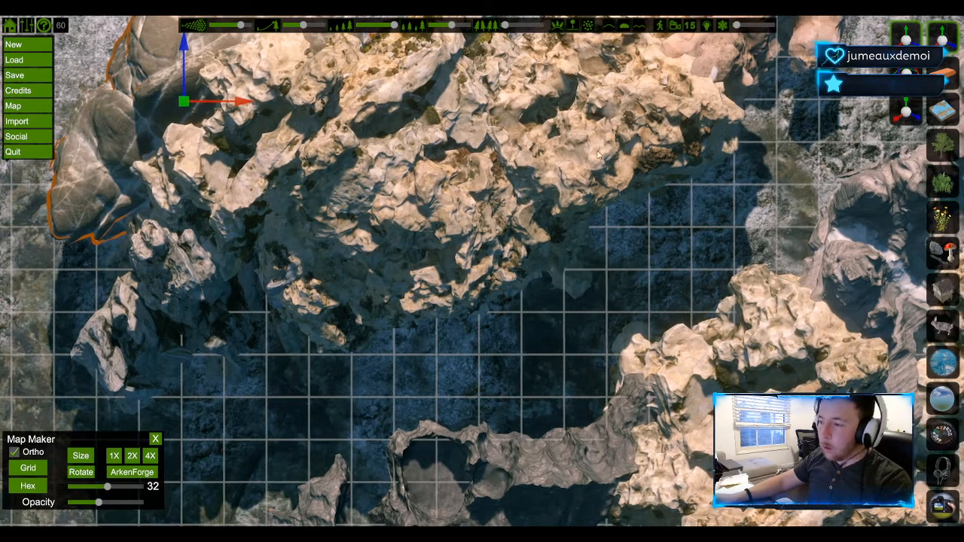
{"action": "middle_click_drag", "start_coordinate": [607, 152], "coordinate": [309, 139]}
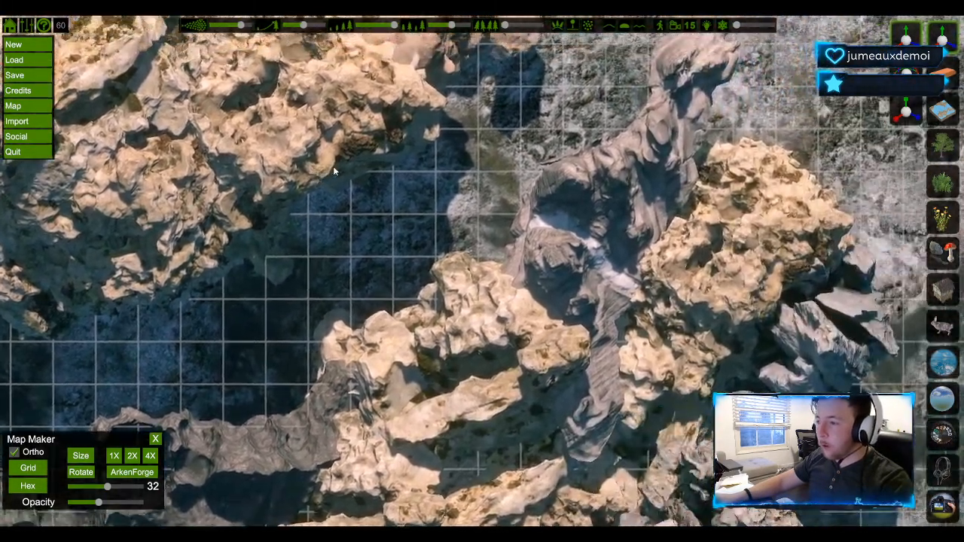
Place a rock formation above the right-hand tan cliff, undoing and replacing it until a rugged grey-brown variant fits.
{"action": "middle_click_drag", "start_coordinate": [634, 183], "coordinate": [578, 198]}
{"action": "left_click", "coordinate": [939, 258]}
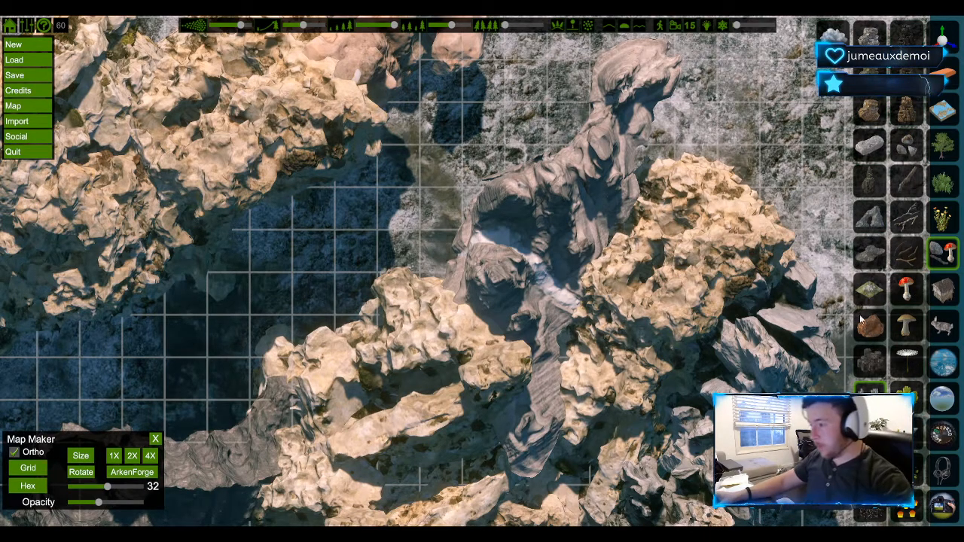
{"action": "left_click", "coordinate": [870, 361]}
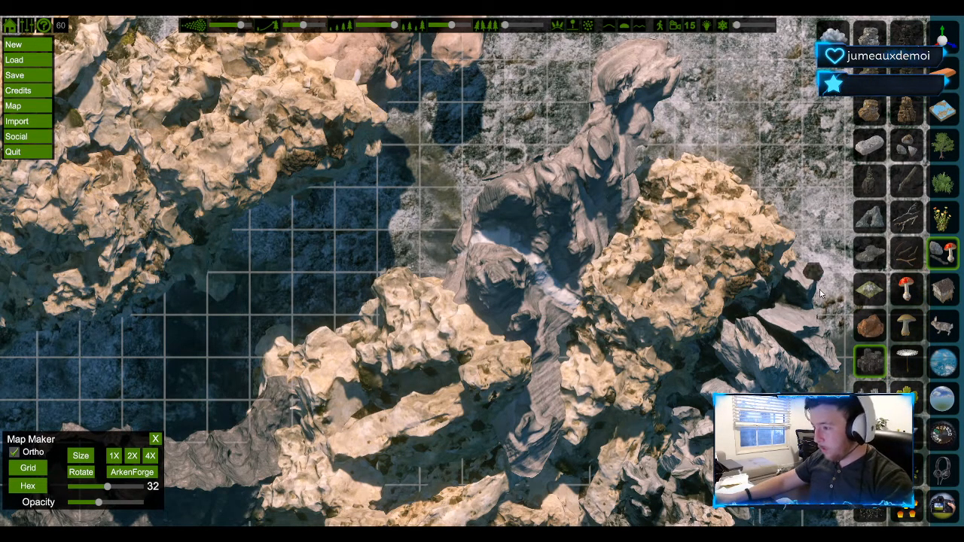
{"action": "left_click", "coordinate": [727, 130]}
{"action": "key", "text": "ctrl+z"}
{"action": "left_click", "coordinate": [727, 129]}
{"action": "key", "text": "ctrl+z"}
{"action": "left_click", "coordinate": [728, 131]}
{"action": "key", "text": "ctrl+z"}
{"action": "left_click", "coordinate": [729, 133]}
{"action": "key", "text": "ctrl+z"}
{"action": "left_click", "coordinate": [732, 133]}
{"action": "key", "text": "ctrl+z"}
{"action": "left_click", "coordinate": [775, 167]}
{"action": "key", "text": "ctrl+z"}
{"action": "left_click", "coordinate": [777, 170]}
{"action": "key", "text": "ctrl+z"}
{"action": "left_click", "coordinate": [777, 169]}
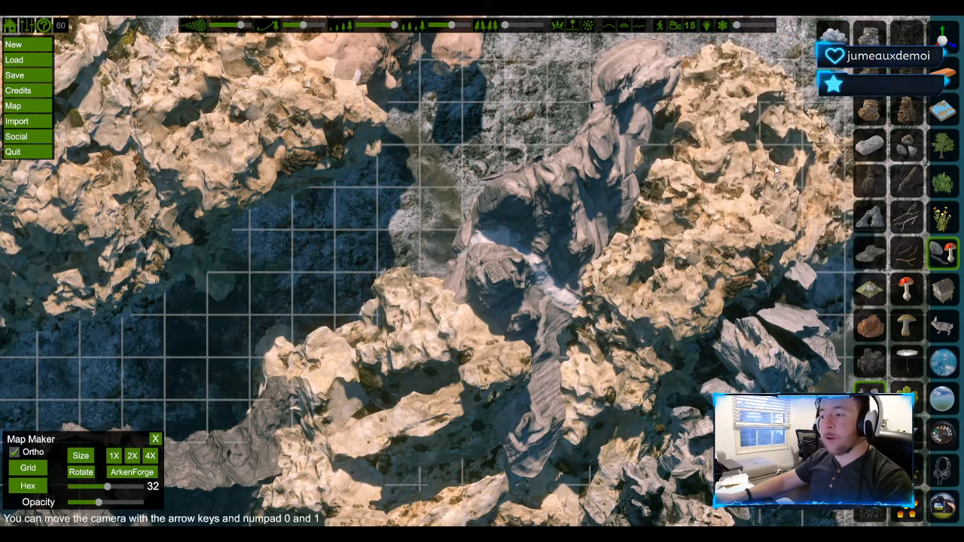
{"action": "key", "text": "ctrl+z"}
{"action": "left_click", "coordinate": [775, 170]}
{"action": "key", "text": "ctrl+z"}
{"action": "left_click", "coordinate": [774, 170]}
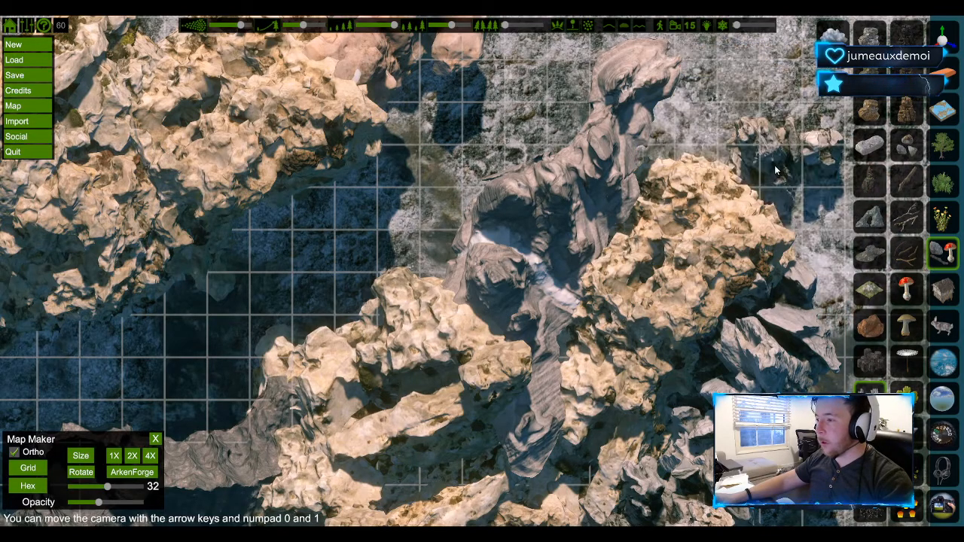
{"action": "left_click", "coordinate": [774, 164]}
{"action": "key", "text": "ctrl+z"}
{"action": "left_click", "coordinate": [752, 145]}
{"action": "key", "text": "ctrl+z"}
{"action": "left_click", "coordinate": [753, 147]}
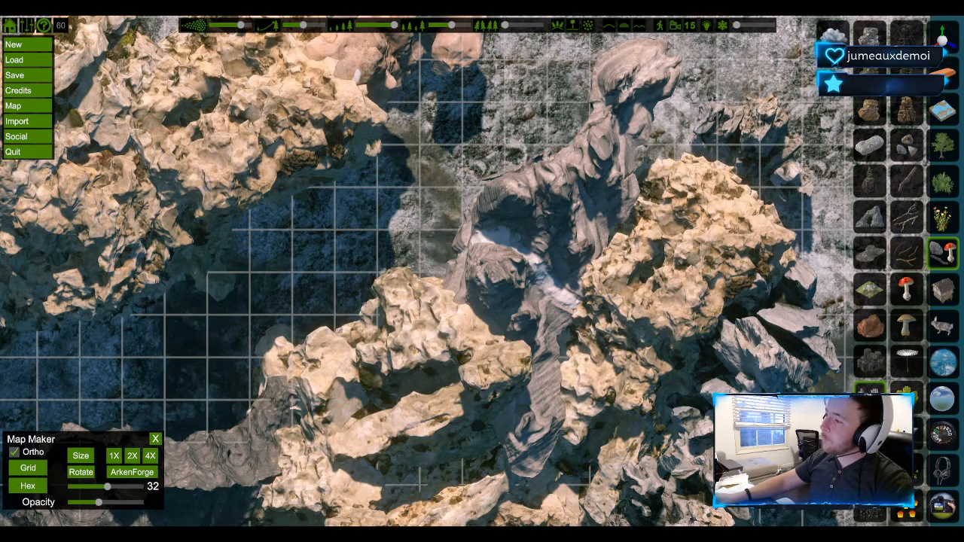
{"action": "key", "text": "Escape"}
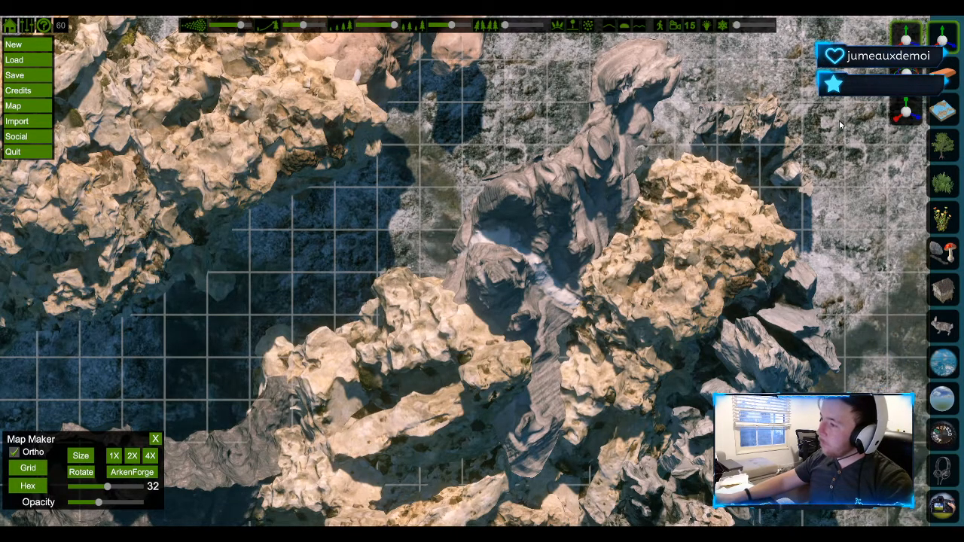
Scale up the newly placed rock formation above the right-hand tan cliff so it fills the upper-right area.
{"action": "left_click", "coordinate": [771, 122]}
{"action": "left_click", "coordinate": [902, 114]}
{"action": "left_click_drag", "start_coordinate": [752, 150], "coordinate": [815, 132]}
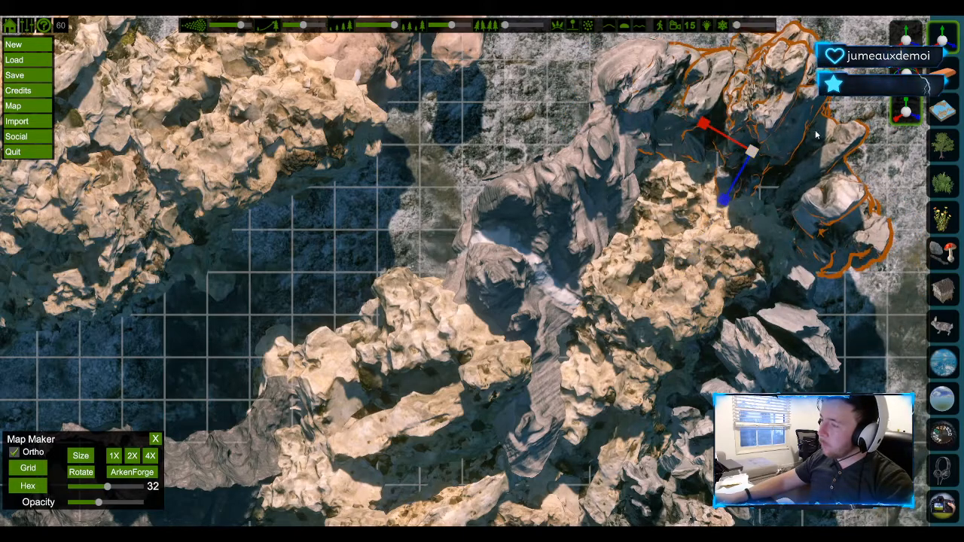
Move the enlarged grey rock slightly right and down so it overlaps the tan cliff below it.
{"action": "left_click", "coordinate": [906, 37]}
{"action": "left_click_drag", "start_coordinate": [754, 106], "coordinate": [754, 91]}
{"action": "left_click_drag", "start_coordinate": [789, 138], "coordinate": [805, 138]}
{"action": "left_click_drag", "start_coordinate": [768, 102], "coordinate": [768, 129]}
{"action": "left_click_drag", "start_coordinate": [767, 164], "coordinate": [807, 149]}
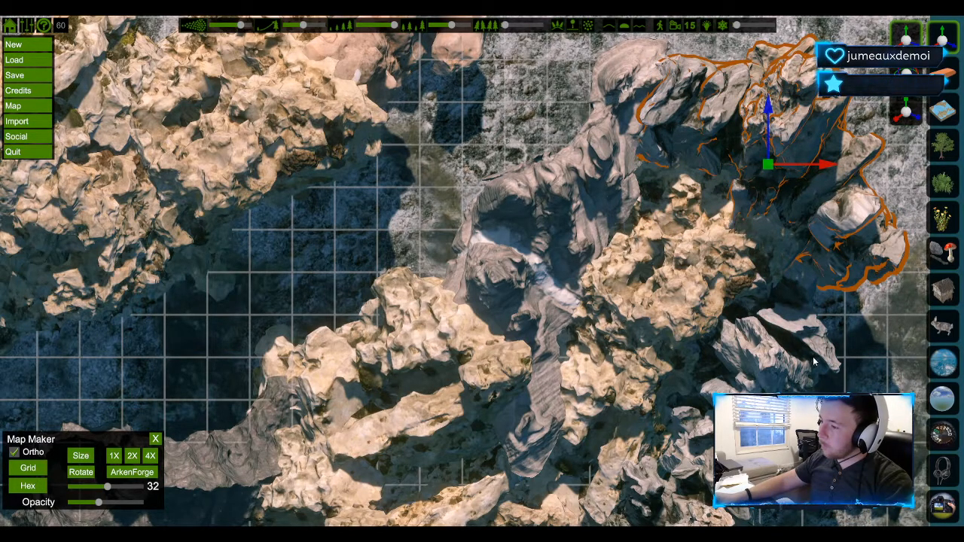
{"action": "middle_click_drag", "start_coordinate": [322, 237], "coordinate": [414, 232]}
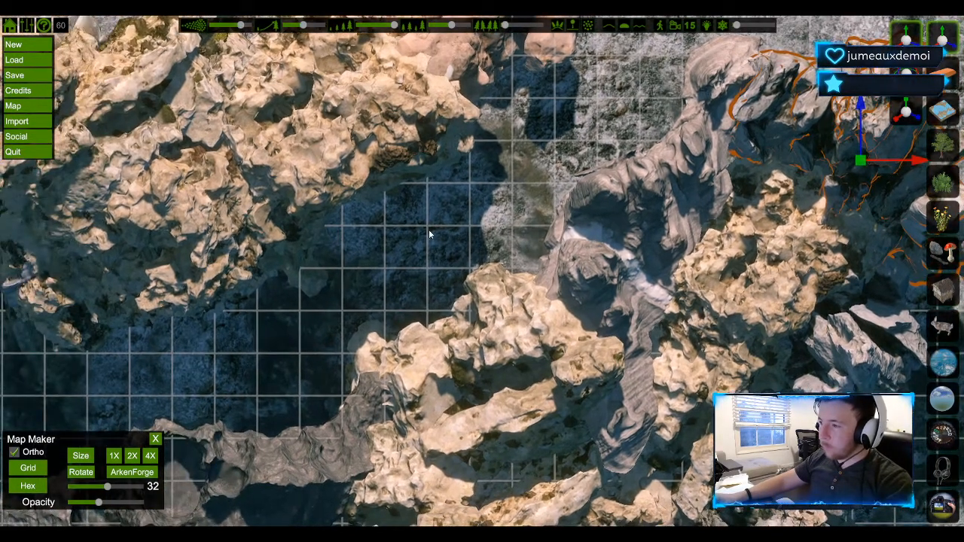
Nudge the tan rocks on the upper and lower canyon walls, shifting the lower one so it overlaps the grey ridge.
{"action": "middle_click_drag", "start_coordinate": [481, 216], "coordinate": [622, 178]}
{"action": "key", "text": "Tab"}
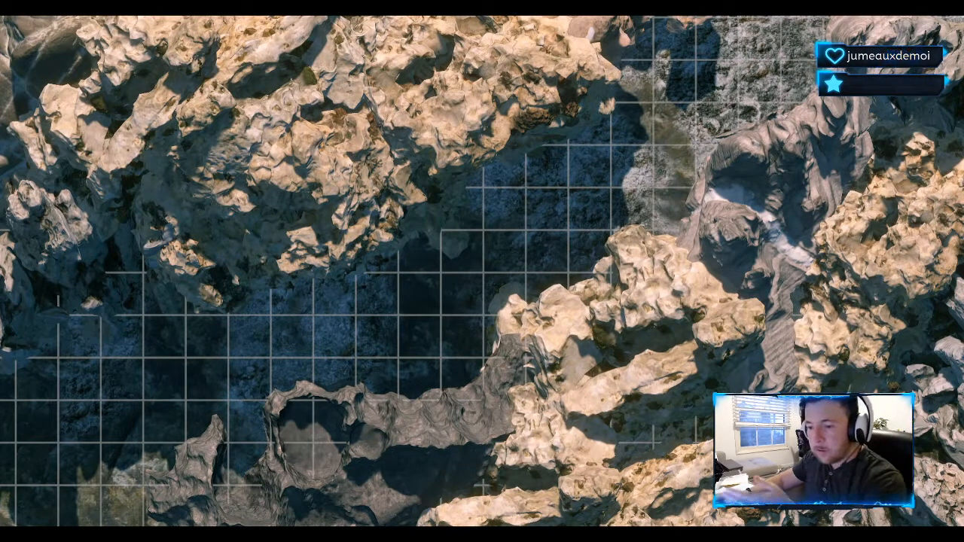
{"action": "key", "text": "Tab"}
{"action": "key", "text": "Tab"}
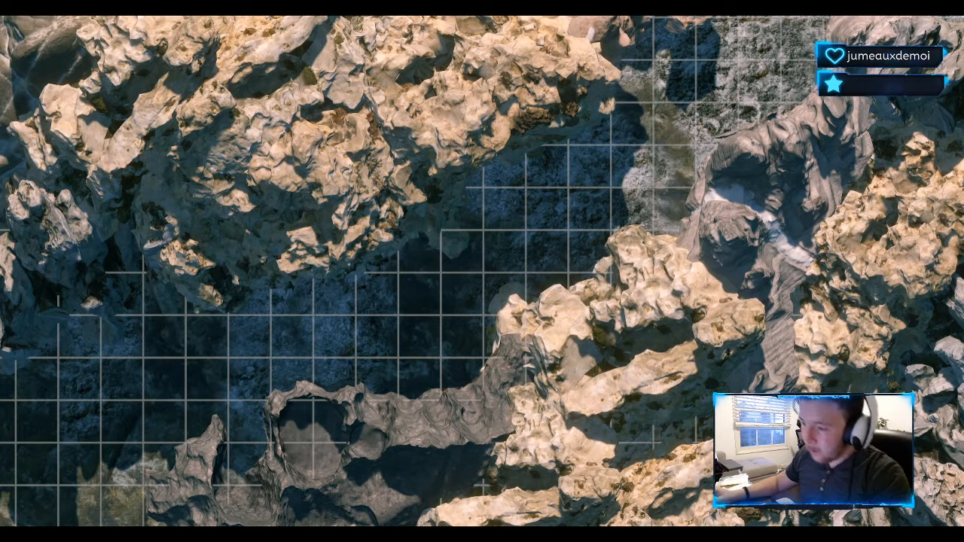
{"action": "key", "text": "Tab"}
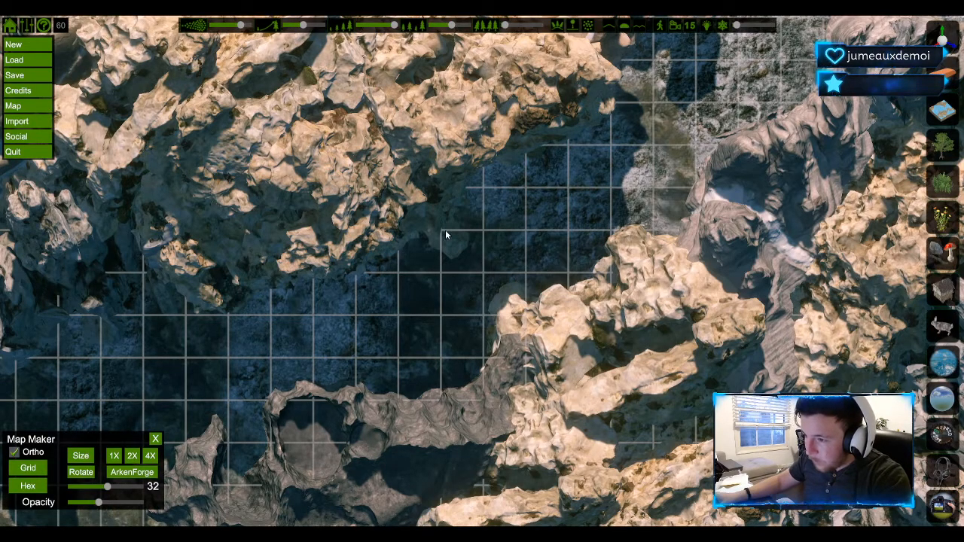
{"action": "left_click", "coordinate": [943, 36]}
{"action": "left_click", "coordinate": [421, 200]}
{"action": "left_click_drag", "start_coordinate": [454, 64], "coordinate": [565, 8]}
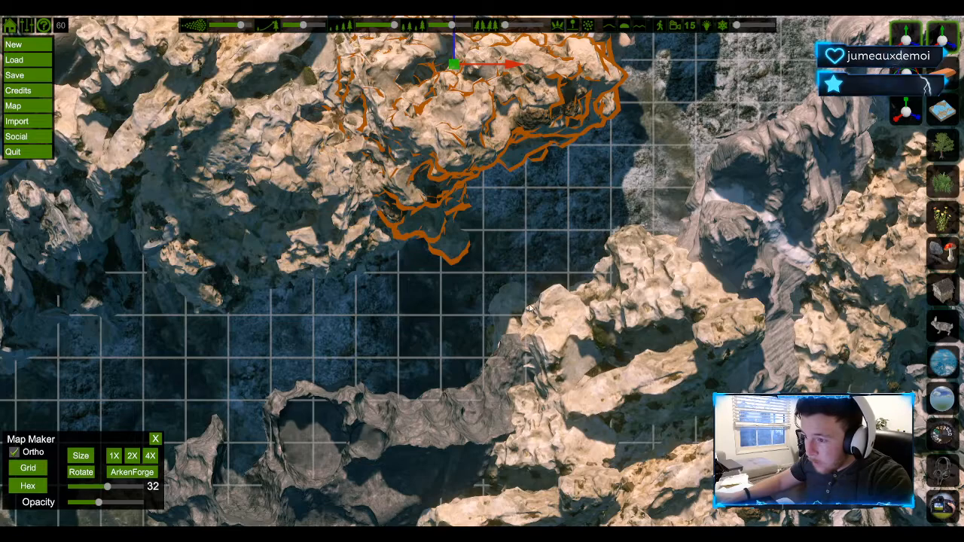
{"action": "left_click", "coordinate": [548, 348]}
{"action": "left_click_drag", "start_coordinate": [634, 387], "coordinate": [635, 347]}
{"action": "left_click", "coordinate": [497, 256]}
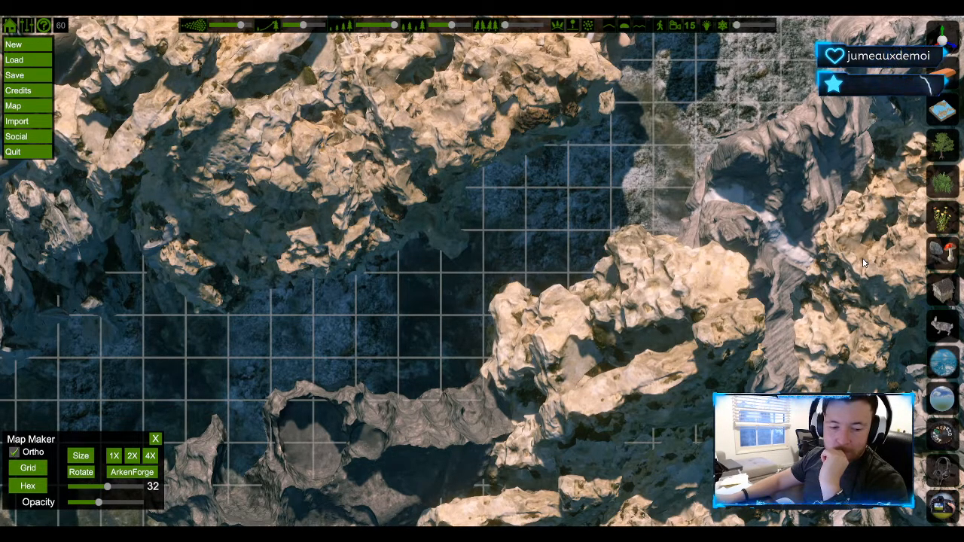
Place a large green-orange coral on the canyon floor and delete the spiky plant placed with it.
{"action": "left_click", "coordinate": [942, 288]}
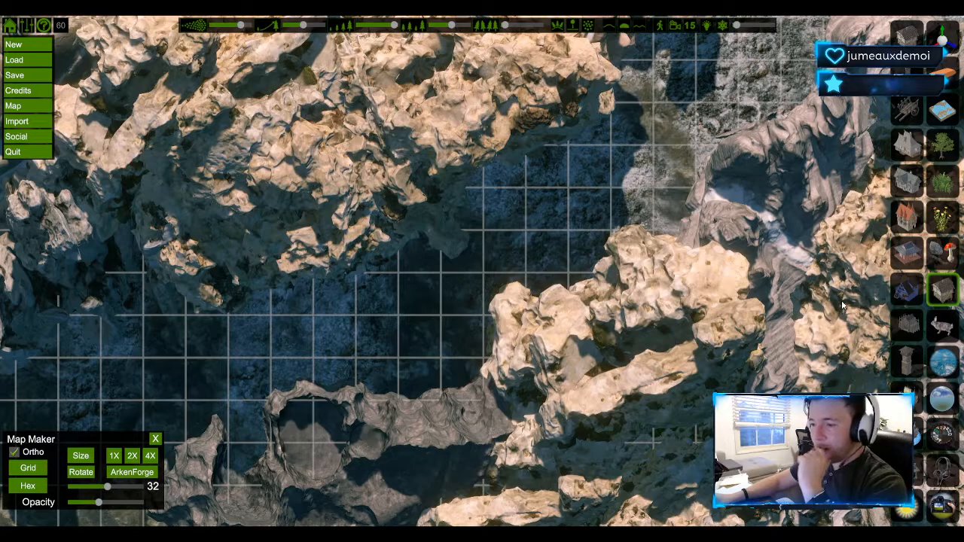
{"action": "left_click", "coordinate": [942, 252]}
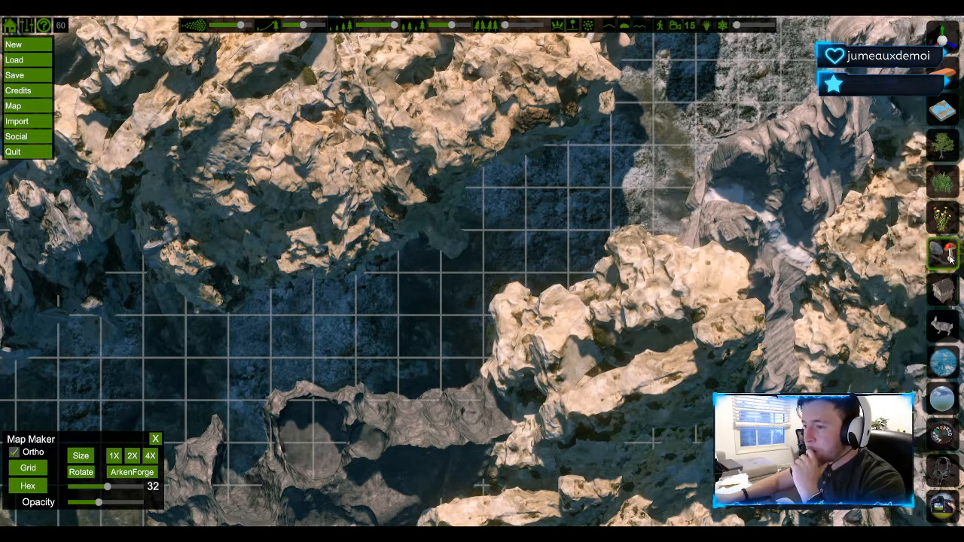
{"action": "left_click", "coordinate": [914, 294]}
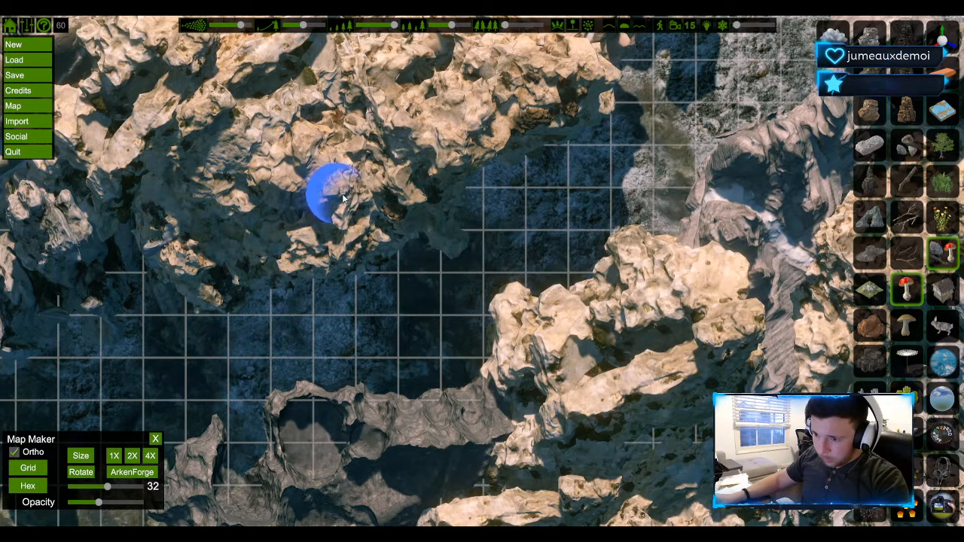
{"action": "scroll", "coordinate": [259, 264], "scroll_direction": "up", "scroll_amount": 3}
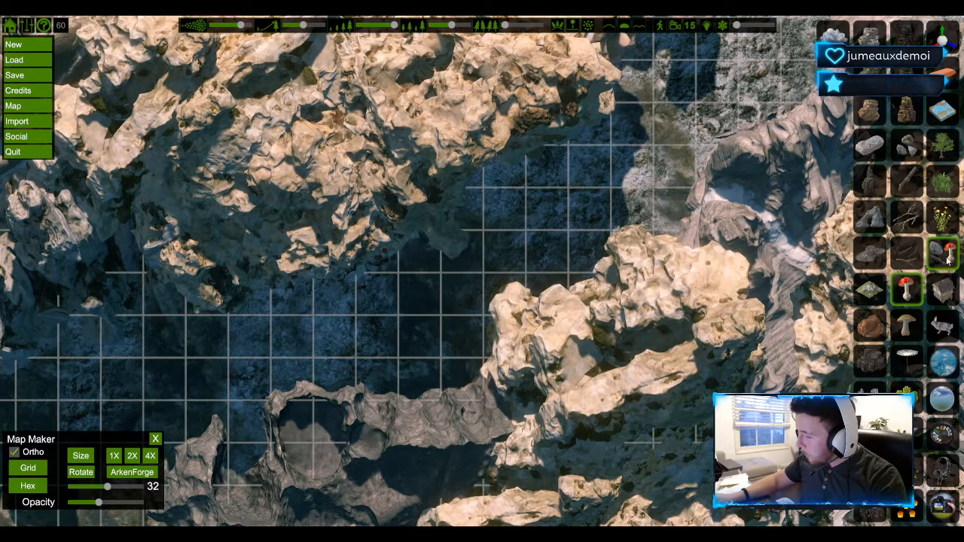
{"action": "left_click", "coordinate": [941, 145]}
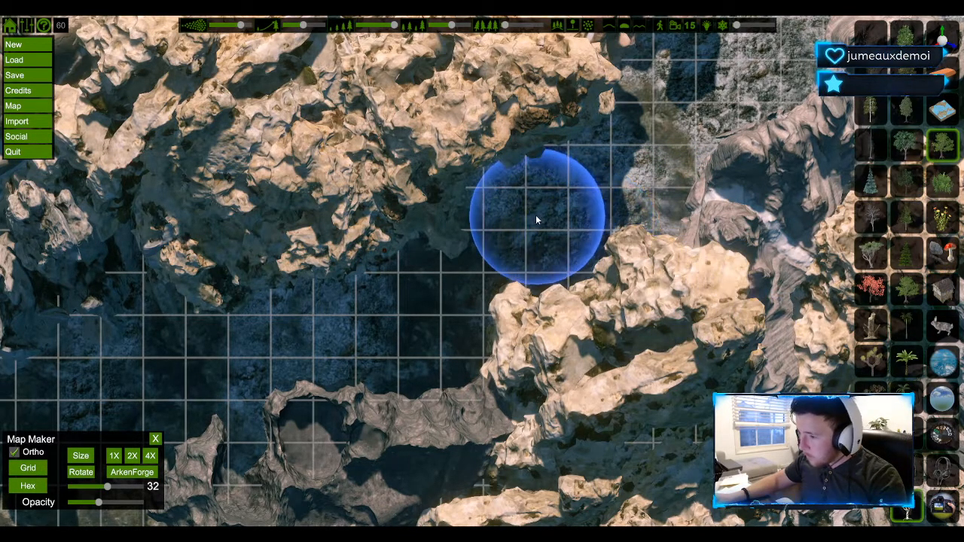
{"action": "left_click", "coordinate": [570, 182]}
{"action": "left_click", "coordinate": [639, 170]}
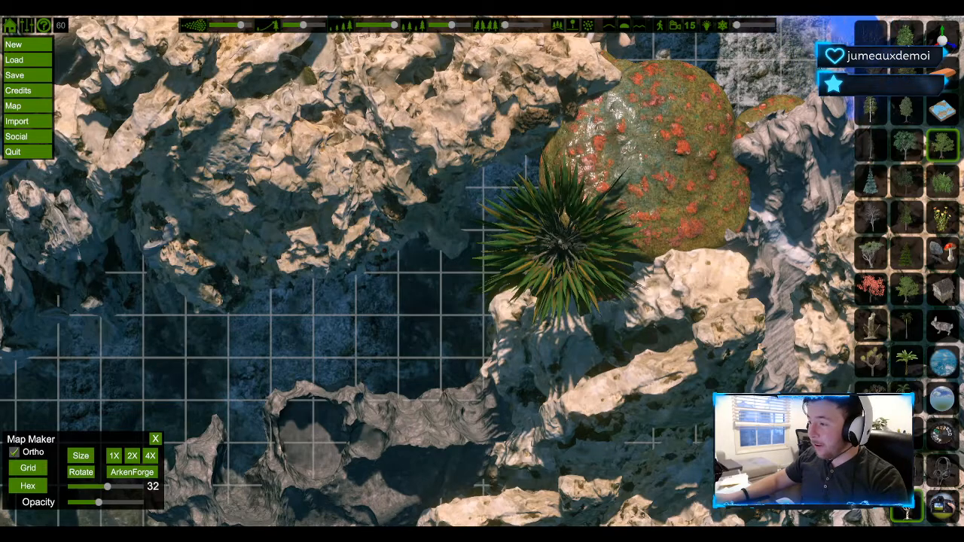
{"action": "left_click", "coordinate": [548, 254]}
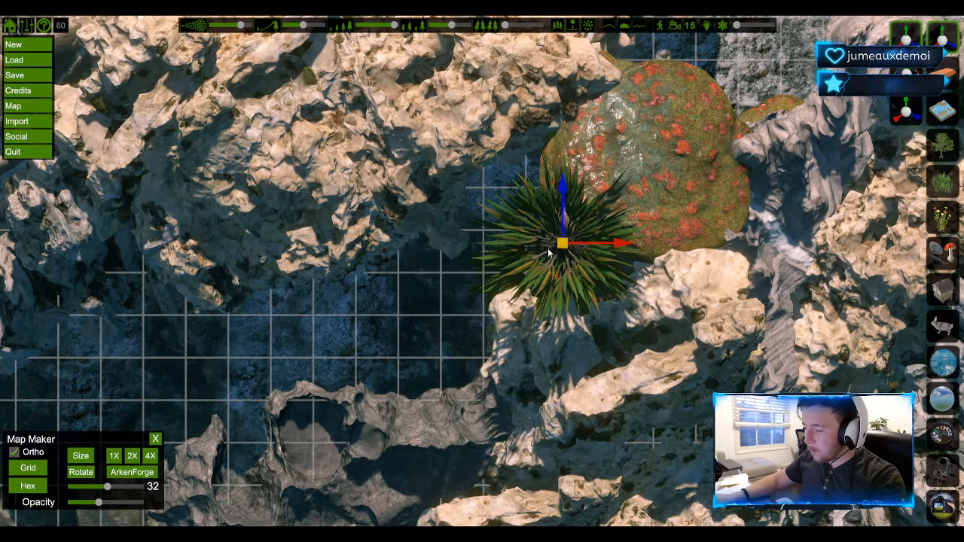
{"action": "key", "text": "Delete"}
Move the coral onto the left part of the upper tan cliff and scale it up.
{"action": "left_click", "coordinate": [510, 265]}
{"action": "left_click_drag", "start_coordinate": [624, 185], "coordinate": [254, 201]}
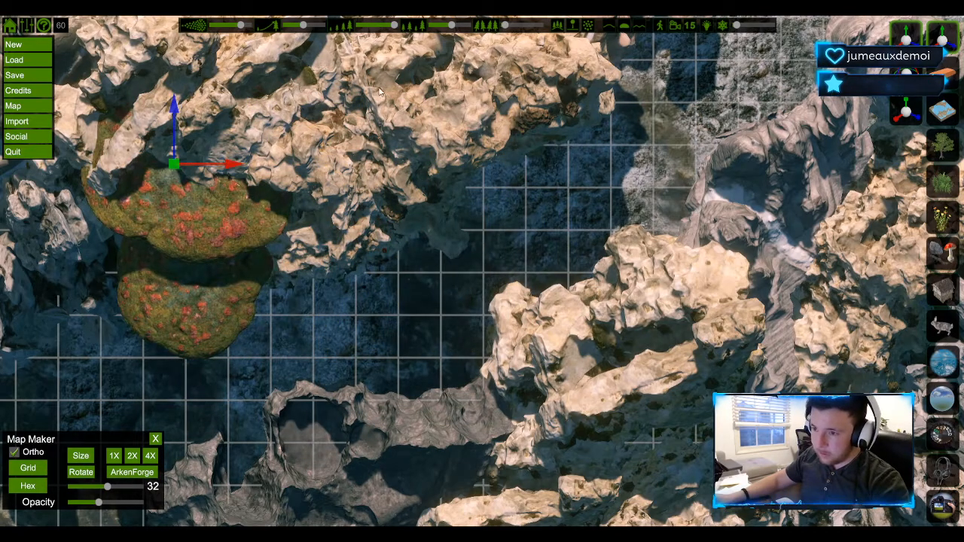
{"action": "left_click", "coordinate": [905, 112]}
{"action": "left_click", "coordinate": [178, 223]}
{"action": "left_click_drag", "start_coordinate": [174, 164], "coordinate": [215, 162]}
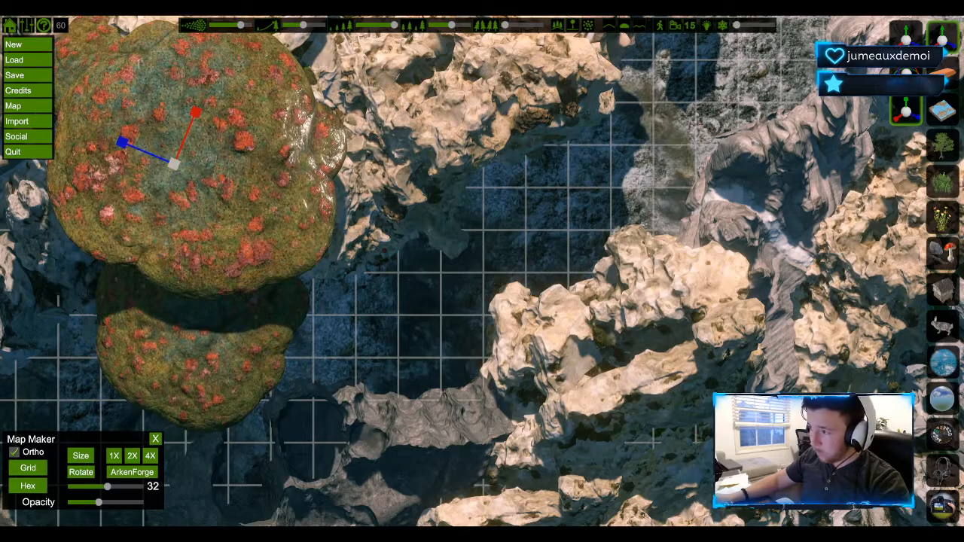
Bring the coral down to the canyon's edge below the upper cliff and rotate it to show its rounded heads.
{"action": "left_click", "coordinate": [225, 206]}
{"action": "left_click_drag", "start_coordinate": [169, 115], "coordinate": [169, 212]}
{"action": "left_click_drag", "start_coordinate": [251, 268], "coordinate": [388, 268]}
{"action": "left_click_drag", "start_coordinate": [300, 211], "coordinate": [319, 219]}
{"action": "left_click", "coordinate": [907, 111]}
{"action": "left_click", "coordinate": [436, 300]}
{"action": "left_click_drag", "start_coordinate": [310, 275], "coordinate": [318, 324]}
{"action": "key", "text": "e"}
{"action": "left_click_drag", "start_coordinate": [345, 315], "coordinate": [376, 295]}
{"action": "left_click_drag", "start_coordinate": [292, 245], "coordinate": [770, 174]}
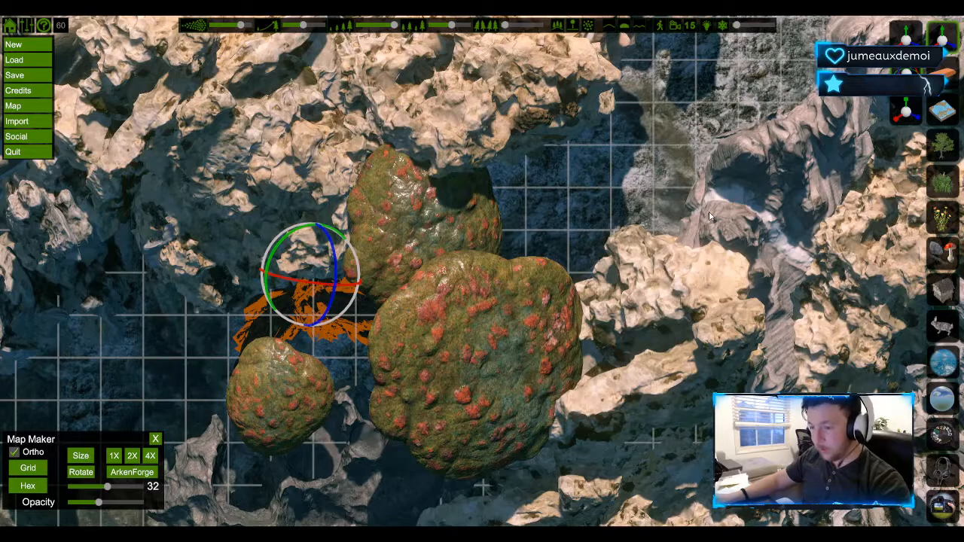
Scale the coral down to a small cluster and move it into the shaded left part of the upper cliff.
{"action": "left_click", "coordinate": [906, 111]}
{"action": "left_click_drag", "start_coordinate": [332, 295], "coordinate": [262, 327]}
{"action": "left_click", "coordinate": [906, 40]}
{"action": "left_click", "coordinate": [357, 308]}
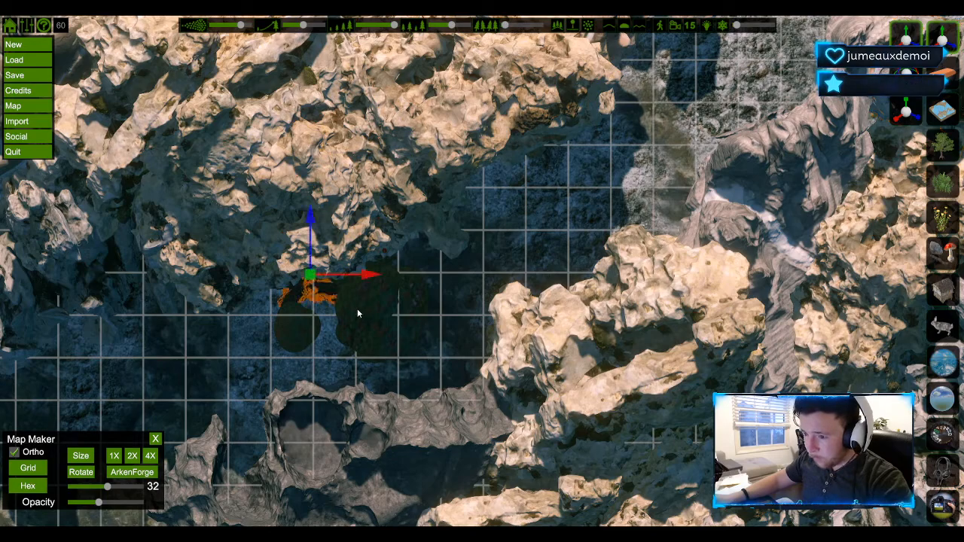
{"action": "left_click_drag", "start_coordinate": [309, 277], "coordinate": [253, 269]}
{"action": "left_click_drag", "start_coordinate": [201, 219], "coordinate": [206, 138]}
{"action": "left_click", "coordinate": [906, 112]}
{"action": "left_click", "coordinate": [247, 246]}
{"action": "left_click_drag", "start_coordinate": [209, 217], "coordinate": [177, 203]}
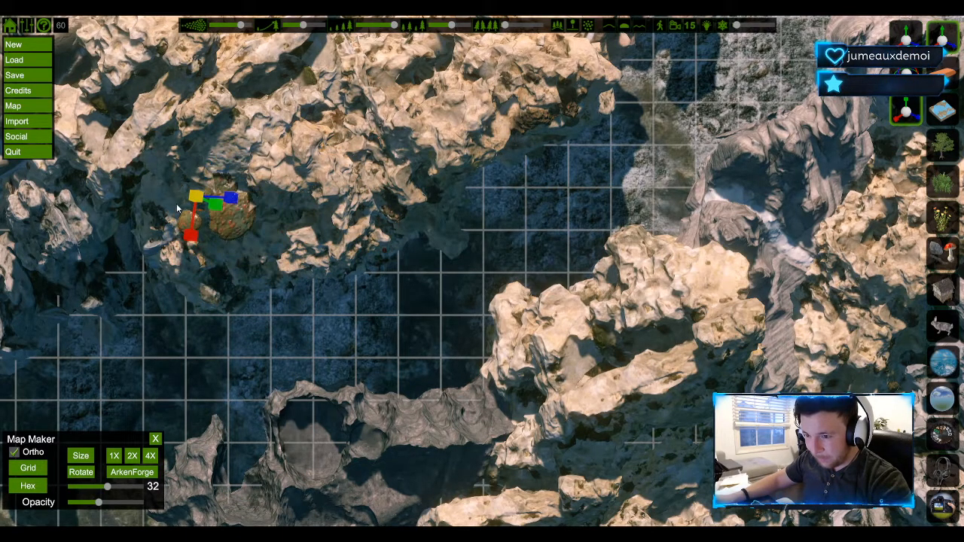
Rotate the small coral cluster so its heads sit lower against the upper cliff face.
{"action": "left_click", "coordinate": [942, 73]}
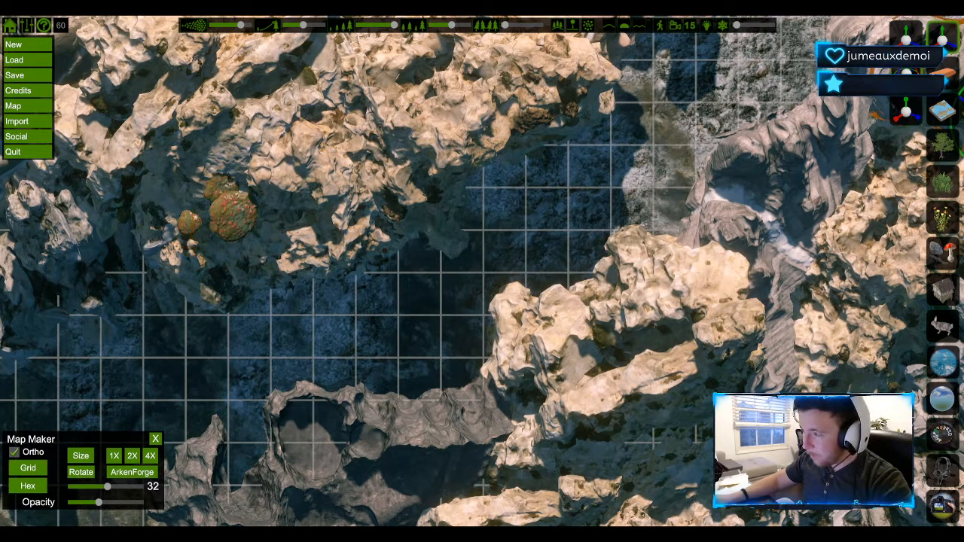
{"action": "left_click", "coordinate": [237, 225]}
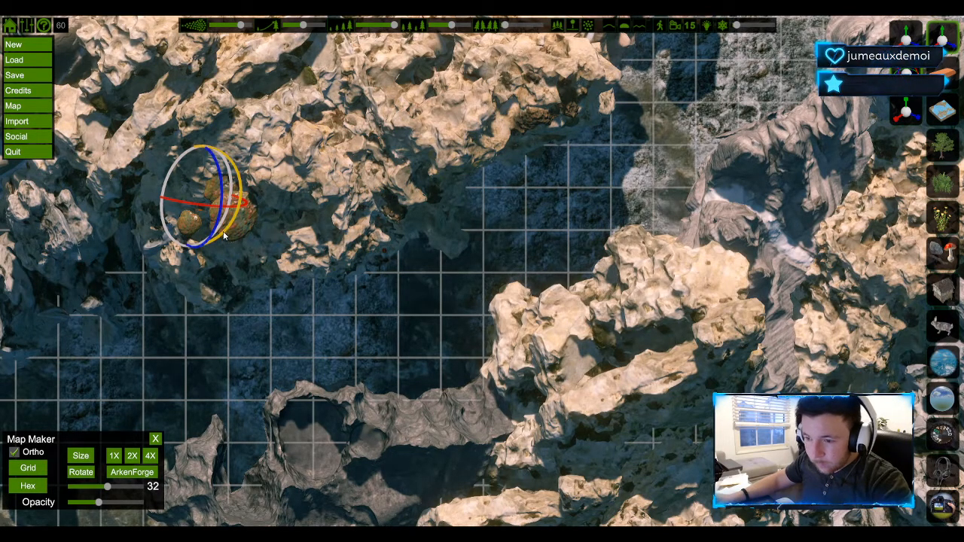
{"action": "left_click_drag", "start_coordinate": [233, 213], "coordinate": [224, 245]}
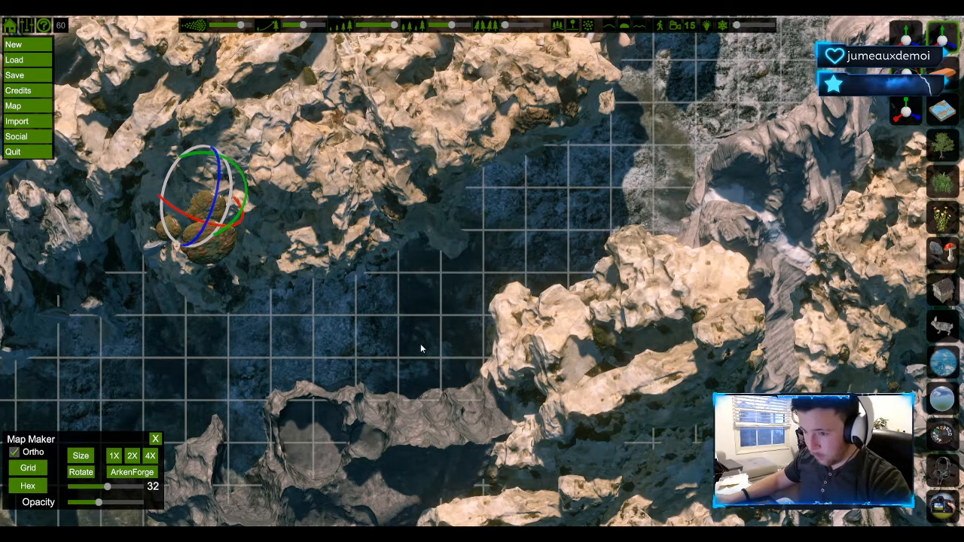
Place a second, multi-headed coral cluster on the shaded canyon floor below the upper cliff and select it.
{"action": "left_click", "coordinate": [954, 256]}
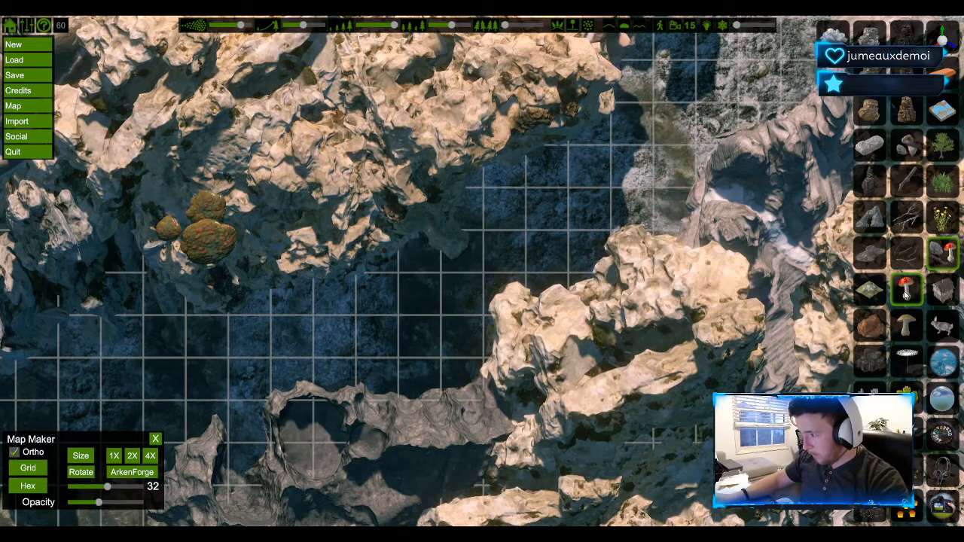
{"action": "left_click", "coordinate": [943, 146]}
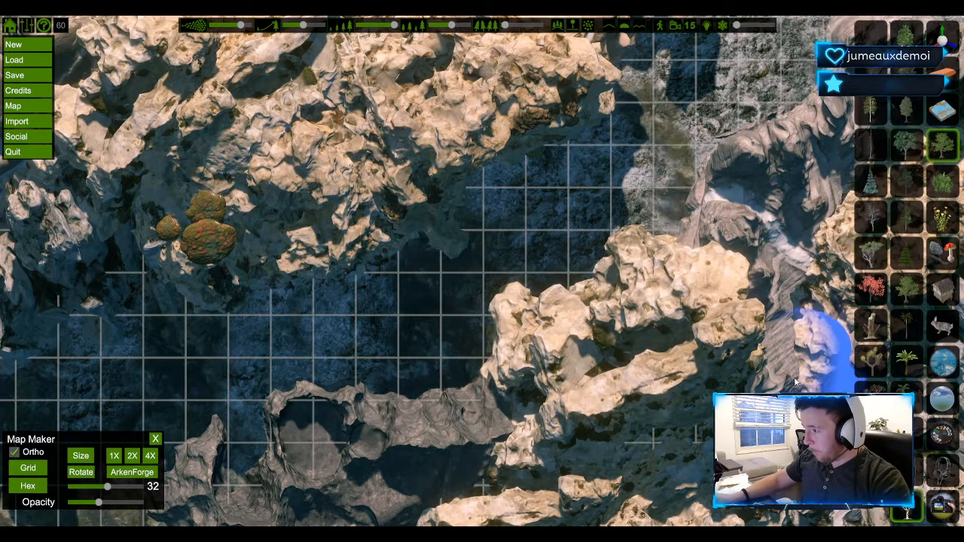
{"action": "left_click", "coordinate": [480, 398]}
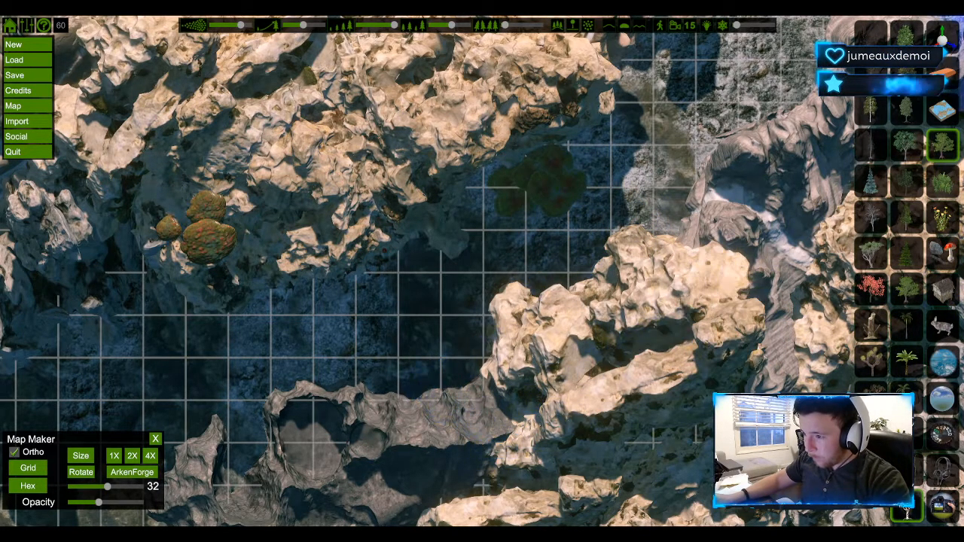
{"action": "left_click", "coordinate": [557, 194]}
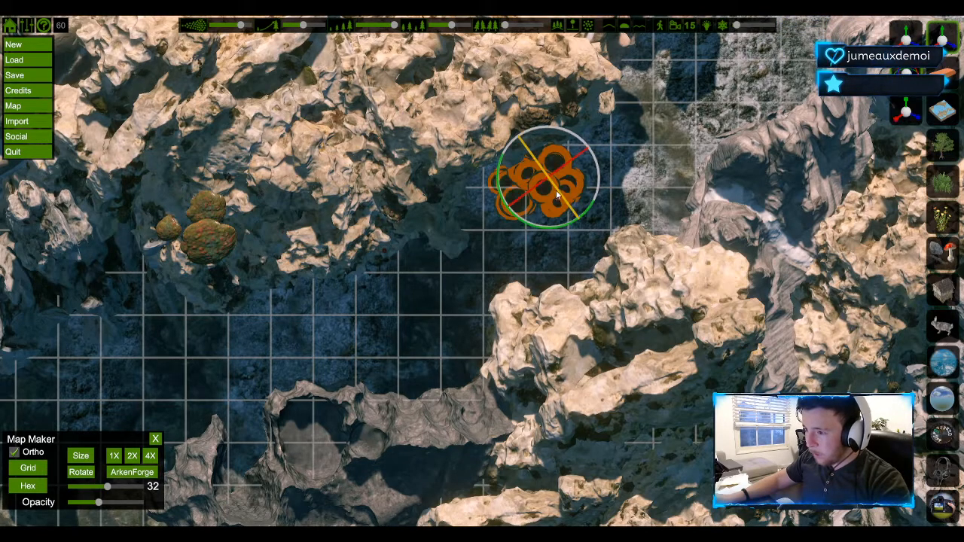
Rotate the second coral cluster and move it onto the lower edge of the upper tan cliff.
{"action": "left_click", "coordinate": [555, 181]}
{"action": "left_click_drag", "start_coordinate": [552, 177], "coordinate": [467, 223]}
{"action": "left_click_drag", "start_coordinate": [613, 202], "coordinate": [425, 200]}
{"action": "left_click_drag", "start_coordinate": [357, 120], "coordinate": [357, 149]}
{"action": "left_click", "coordinate": [904, 117]}
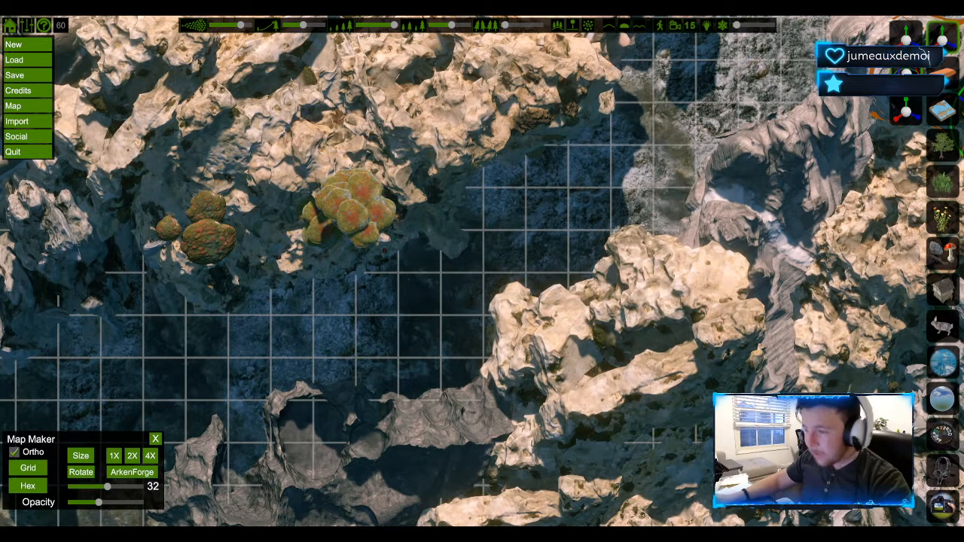
Duplicate the multi-headed coral onto the shaded canyon floor and rotate the copy so its heads spread apart.
{"action": "key", "text": "c"}
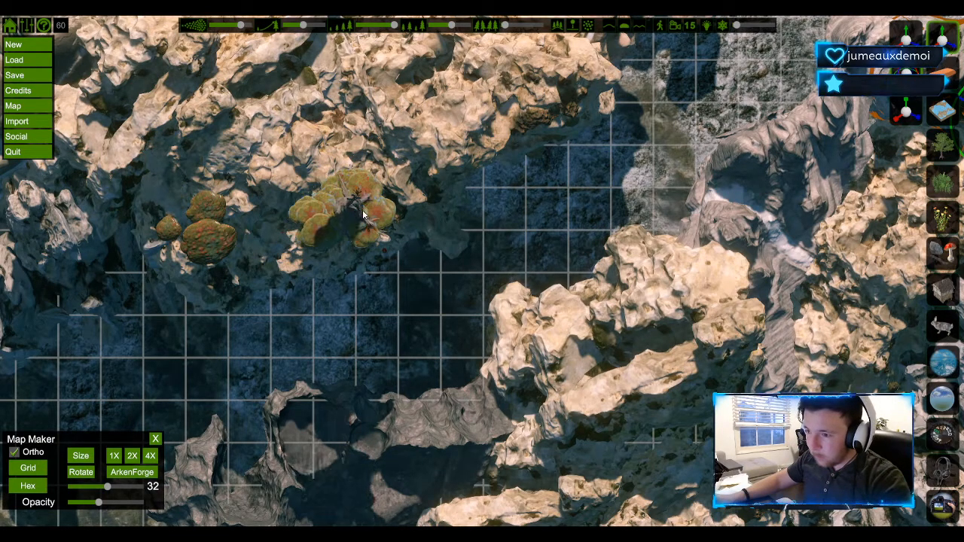
{"action": "left_click", "coordinate": [552, 211]}
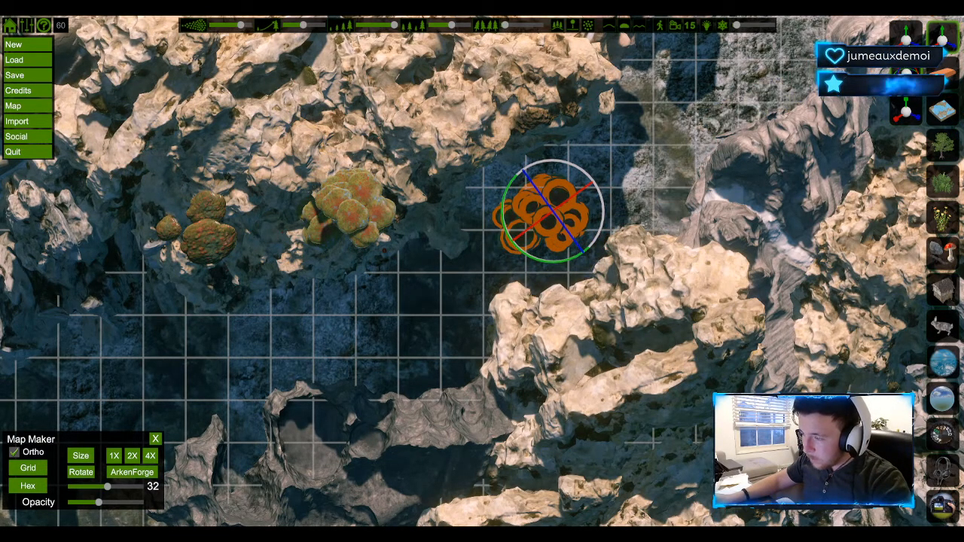
{"action": "key", "text": "c"}
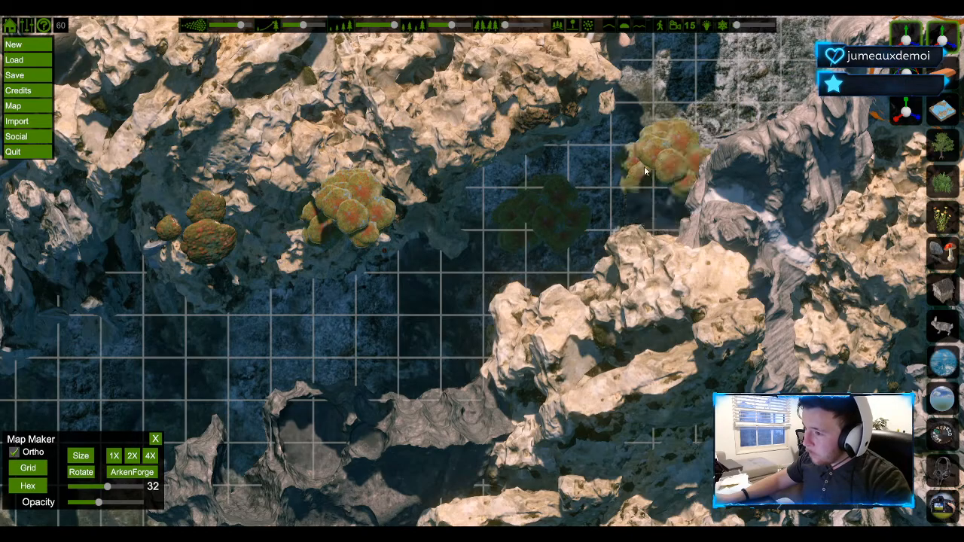
{"action": "left_click", "coordinate": [526, 222]}
{"action": "left_click_drag", "start_coordinate": [488, 248], "coordinate": [661, 176]}
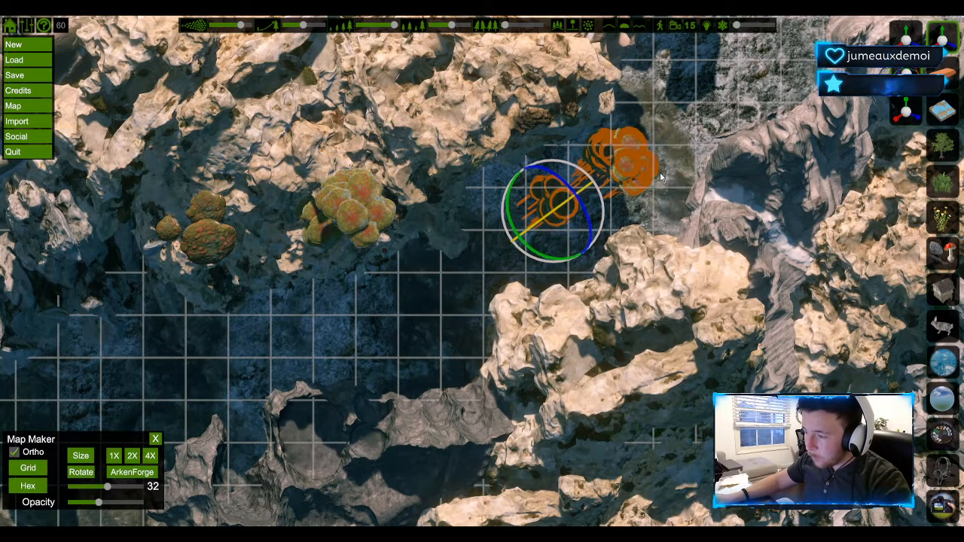
Move the rotated coral copy down onto the tan cliff on the lower side of the canyon.
{"action": "left_click", "coordinate": [910, 39]}
{"action": "left_click", "coordinate": [639, 164]}
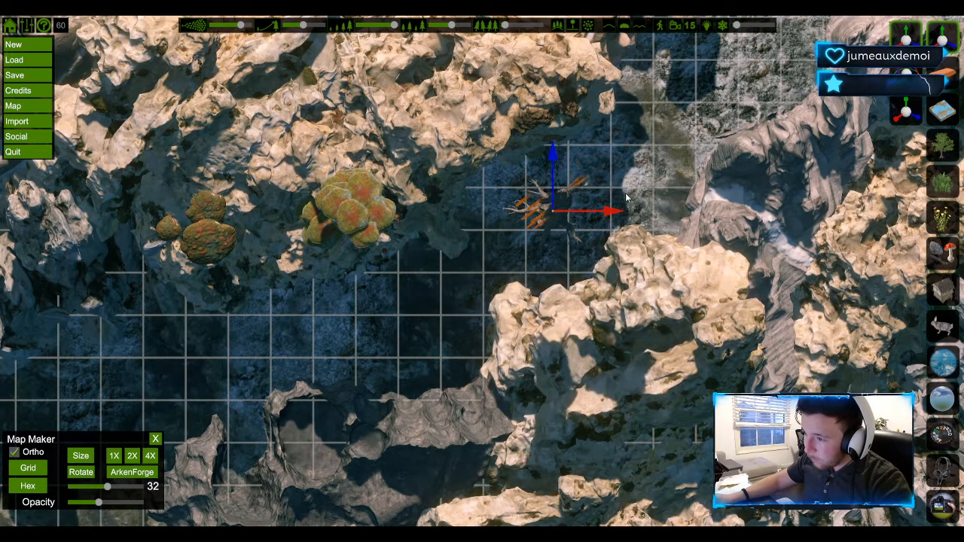
{"action": "left_click_drag", "start_coordinate": [552, 155], "coordinate": [552, 308]}
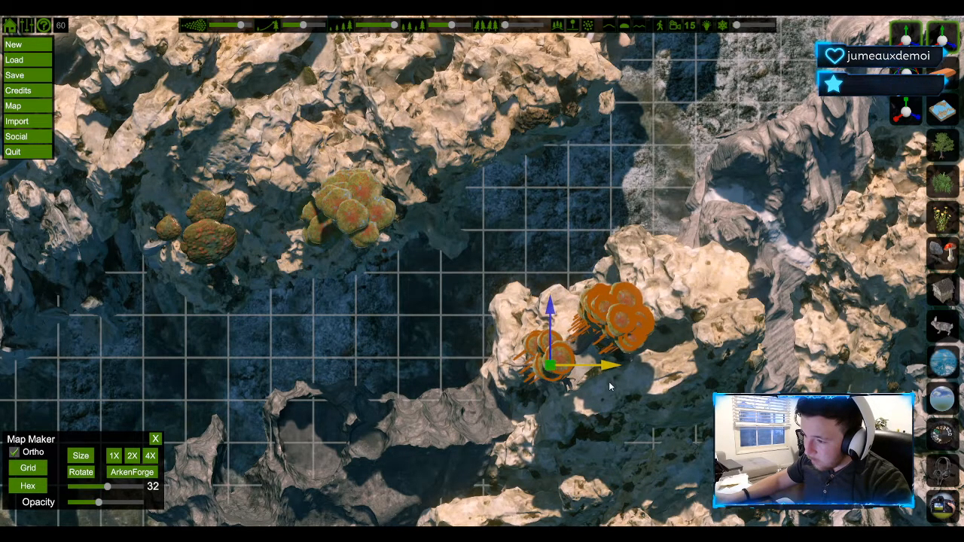
{"action": "left_click", "coordinate": [952, 46]}
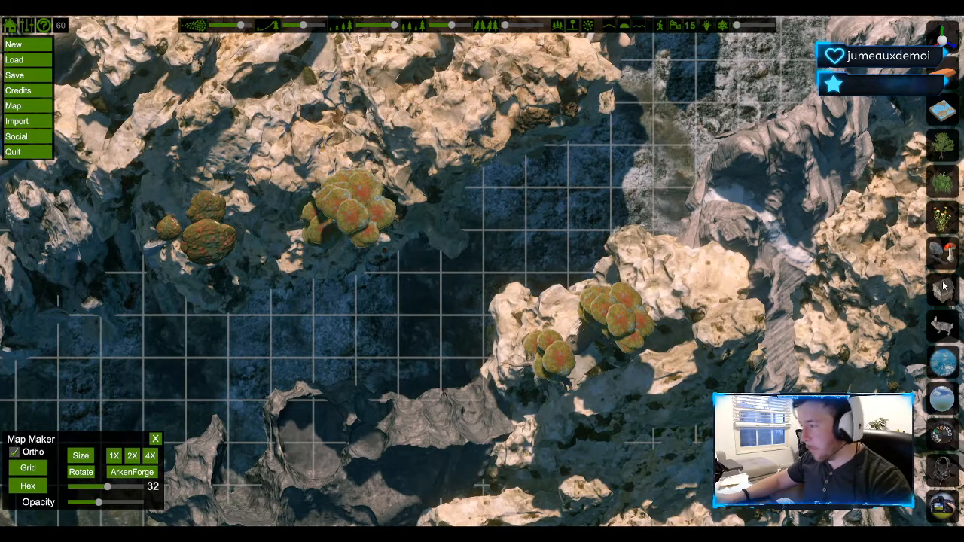
Try out random plants from the tree category on the shaded canyon floor, undoing each placement.
{"action": "left_click", "coordinate": [941, 254]}
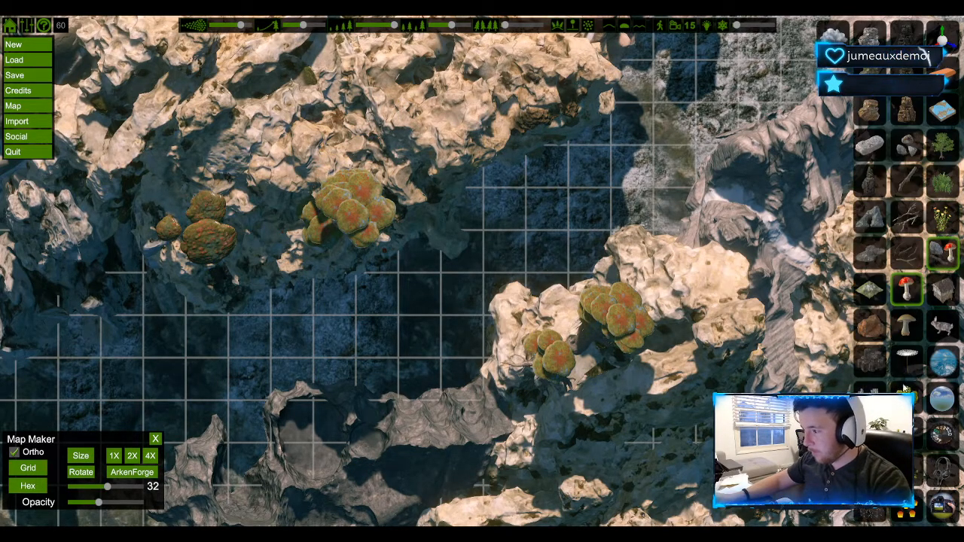
{"action": "left_click", "coordinate": [941, 145]}
{"action": "left_click", "coordinate": [560, 196]}
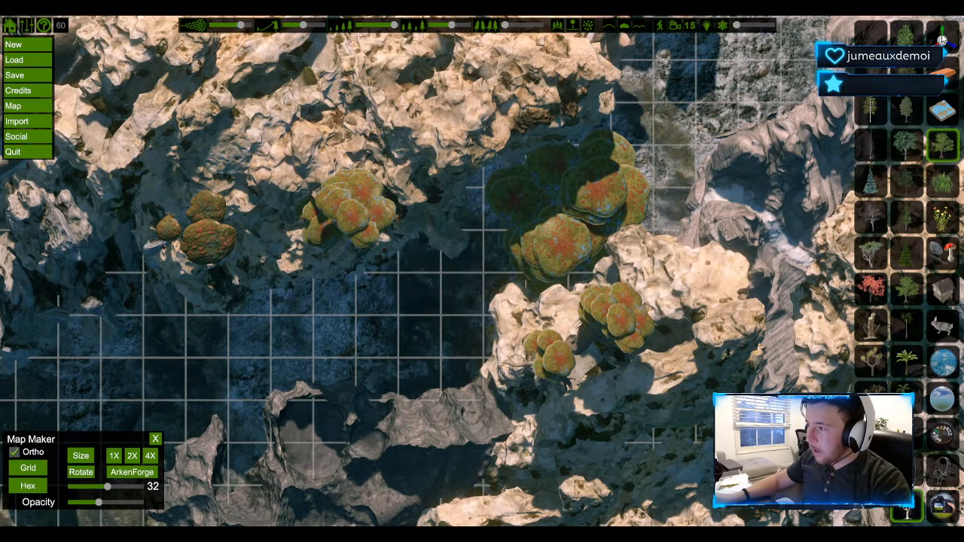
{"action": "key", "text": "ctrl+z"}
{"action": "left_click", "coordinate": [584, 203]}
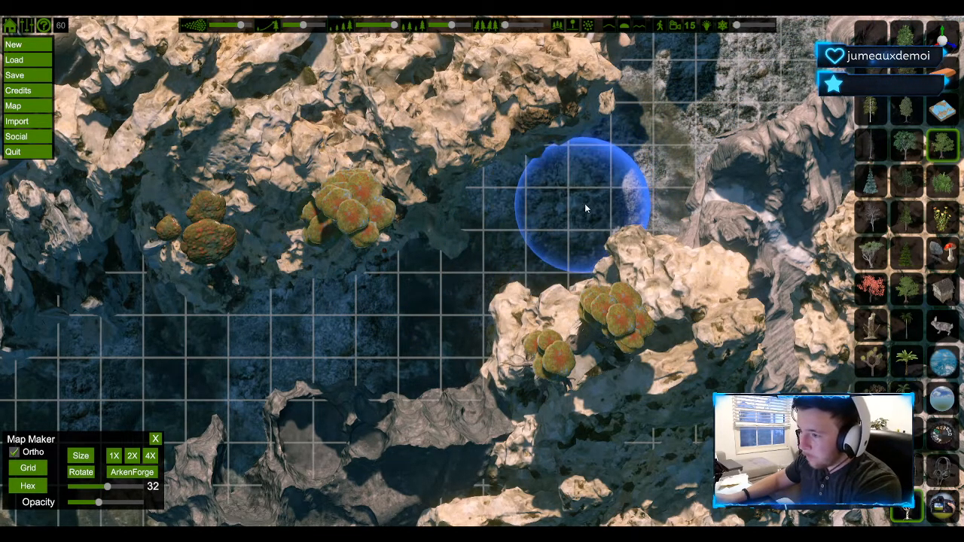
{"action": "key", "text": "ctrl+z"}
{"action": "left_click", "coordinate": [569, 213]}
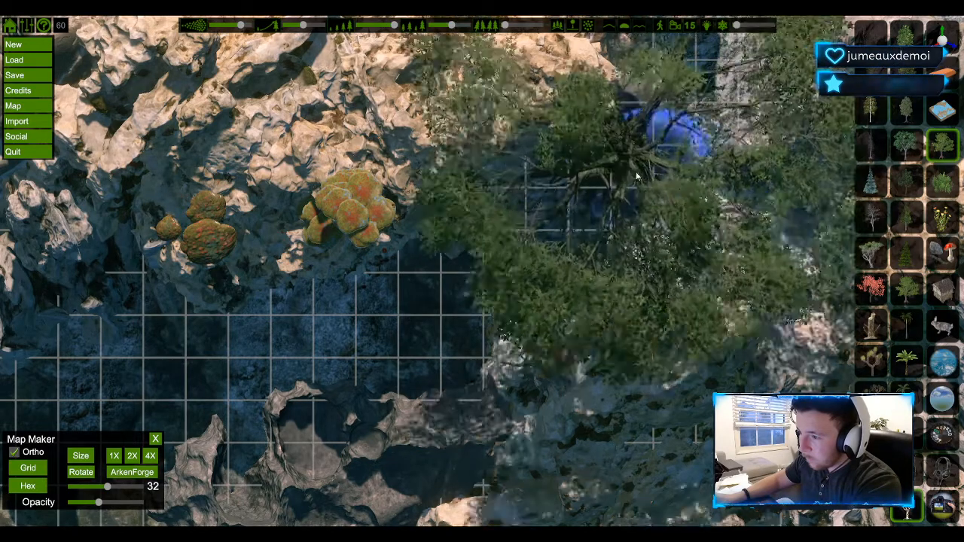
{"action": "key", "text": "ctrl+z"}
{"action": "left_click", "coordinate": [577, 208]}
{"action": "key", "text": "ctrl+z"}
{"action": "left_click", "coordinate": [633, 210]}
{"action": "key", "text": "ctrl+z"}
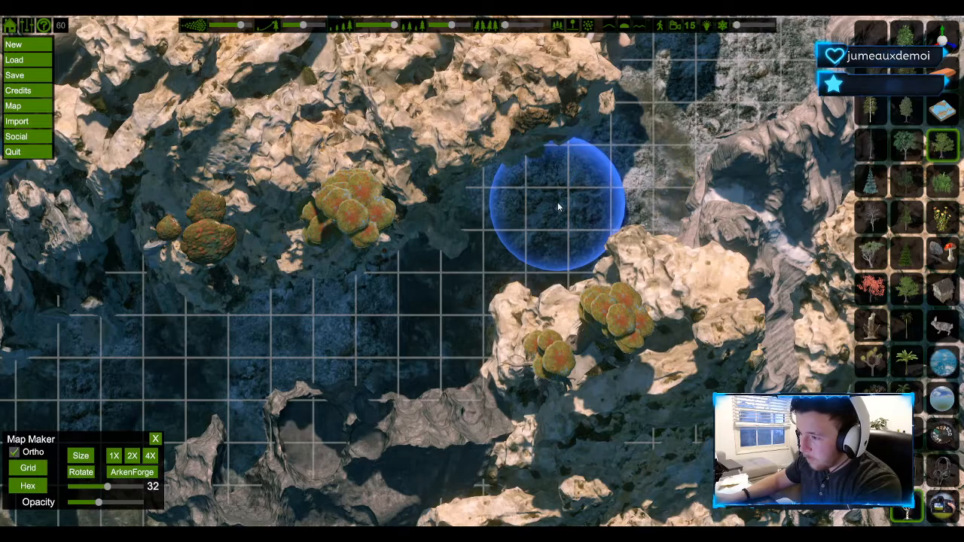
{"action": "left_click", "coordinate": [555, 187]}
{"action": "key", "text": "ctrl+z"}
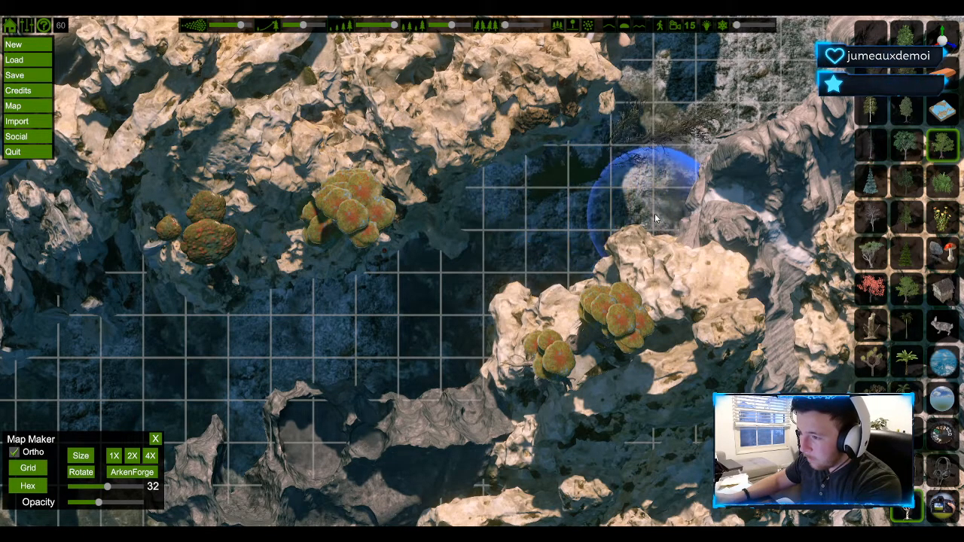
{"action": "left_click", "coordinate": [654, 213]}
{"action": "key", "text": "ctrl+z"}
{"action": "left_click", "coordinate": [582, 193]}
{"action": "key", "text": "ctrl+z"}
Place a large broad-leaved plant beside the lower cliff and move it across the canyon floor towards the coral on the upper cliff.
{"action": "left_click", "coordinate": [615, 215]}
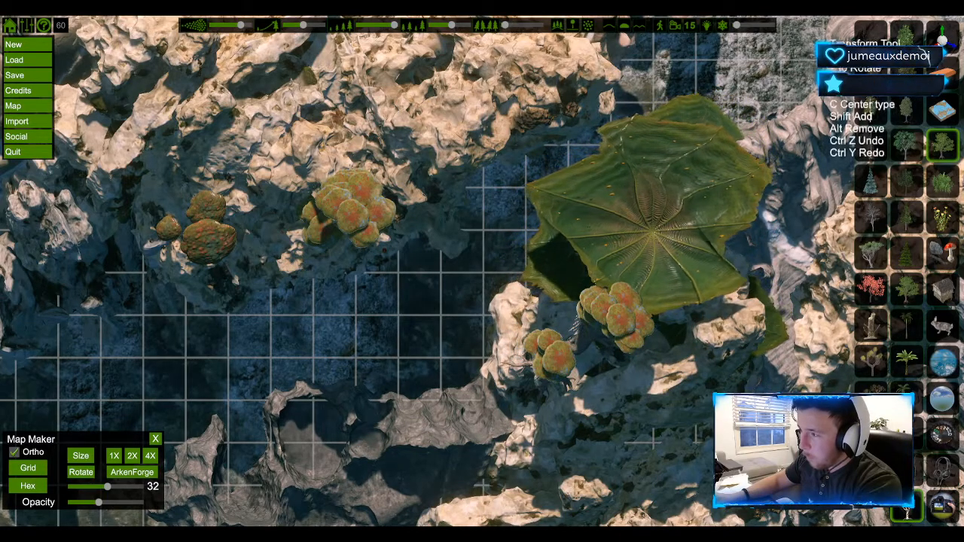
{"action": "left_click", "coordinate": [943, 33]}
{"action": "left_click", "coordinate": [681, 183]}
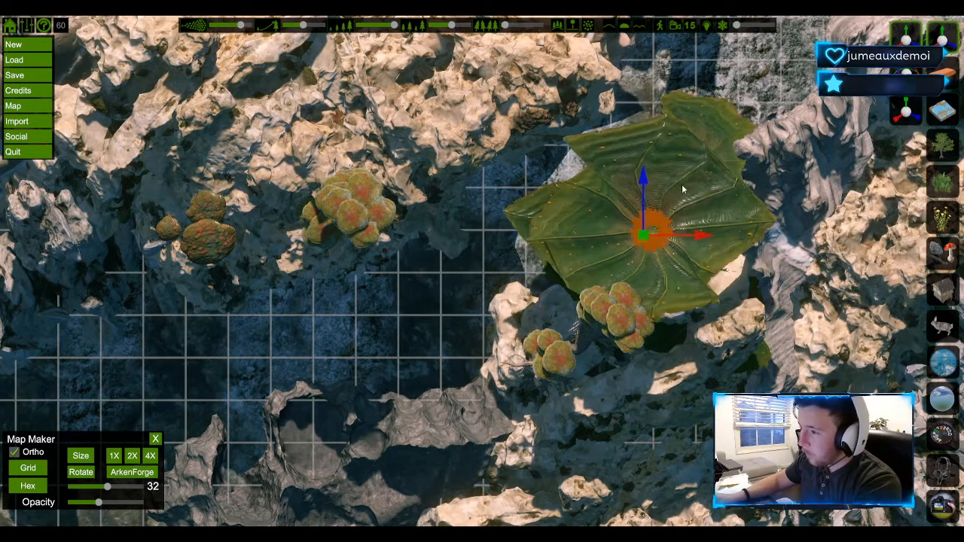
{"action": "left_click_drag", "start_coordinate": [679, 232], "coordinate": [530, 235]}
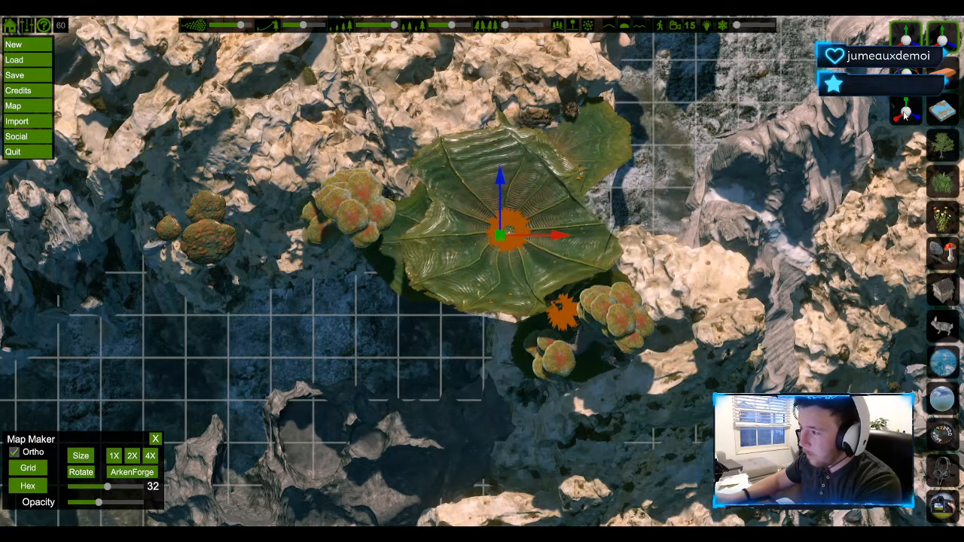
Scale the broad-leaved plant down to about a grid square and move it onto the gray rock on the canyon's lower side.
{"action": "key", "text": "Delete"}
{"action": "left_click_drag", "start_coordinate": [453, 257], "coordinate": [497, 243]}
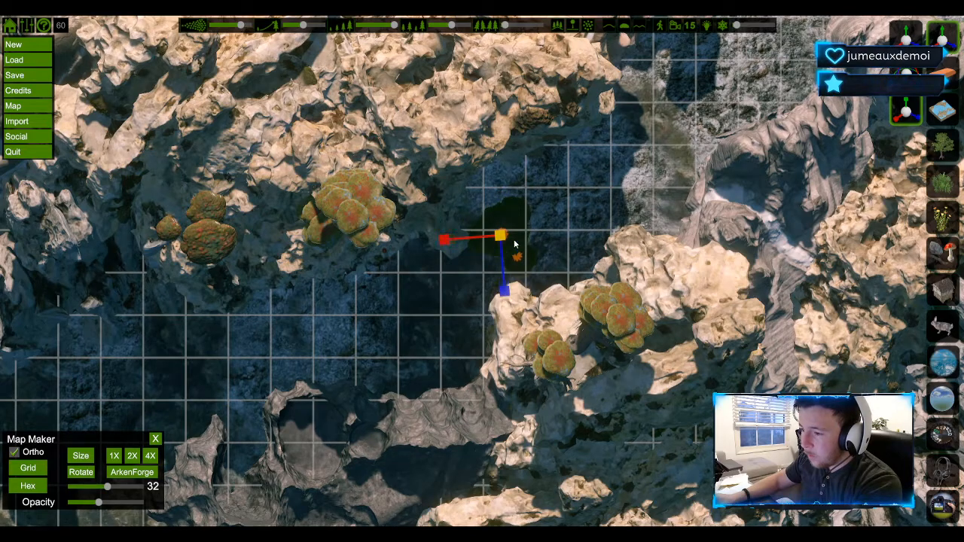
{"action": "left_click", "coordinate": [906, 33]}
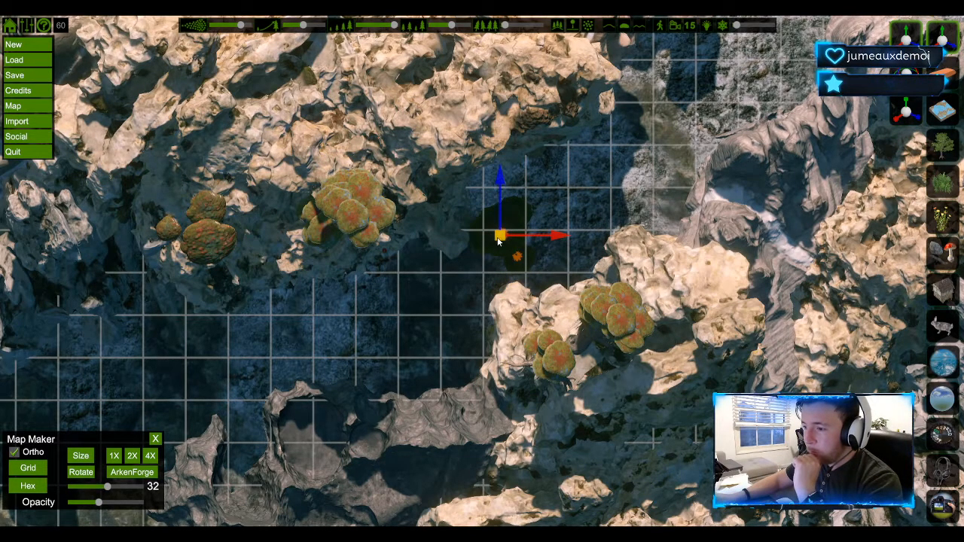
{"action": "left_click_drag", "start_coordinate": [497, 241], "coordinate": [500, 235]}
{"action": "left_click_drag", "start_coordinate": [503, 188], "coordinate": [460, 401]}
{"action": "left_click_drag", "start_coordinate": [561, 458], "coordinate": [409, 473]}
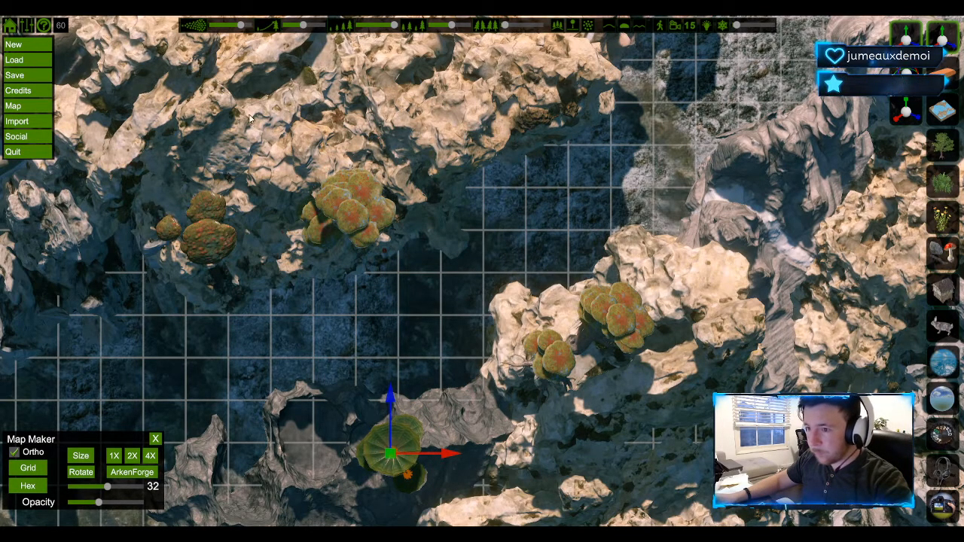
Duplicate the broad-leaved plant onto the canyon floor, undo the surplus copy, and move the remaining one onto the upper tan cliff.
{"action": "left_click", "coordinate": [385, 332]}
{"action": "left_click", "coordinate": [499, 297]}
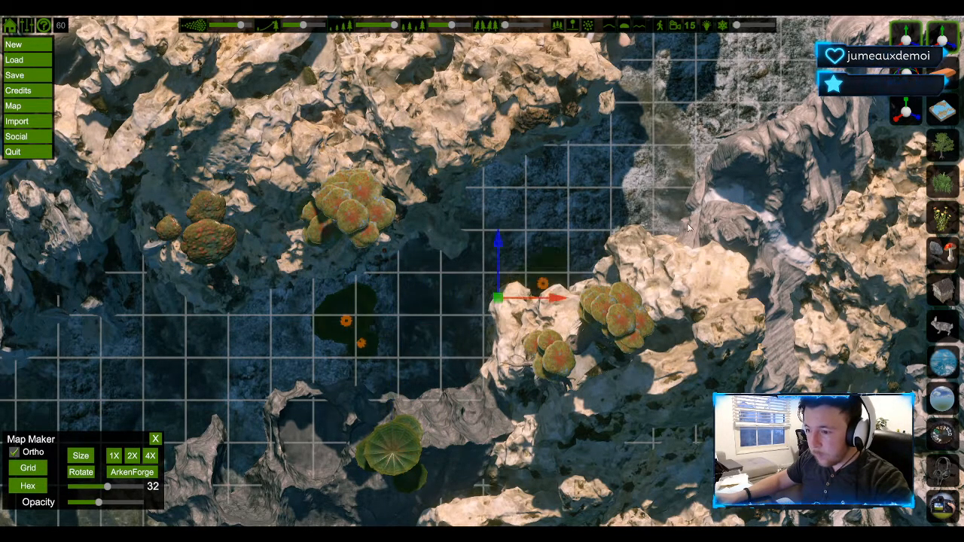
{"action": "key", "text": "ctrl+z"}
{"action": "left_click", "coordinate": [807, 90]}
{"action": "key", "text": "ctrl+z"}
{"action": "left_click", "coordinate": [358, 321]}
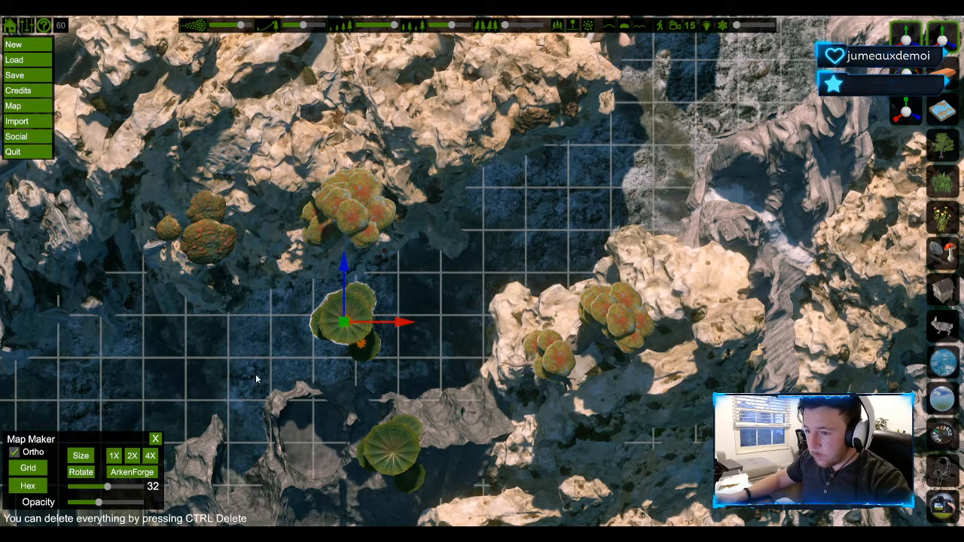
{"action": "left_click_drag", "start_coordinate": [409, 324], "coordinate": [323, 88]}
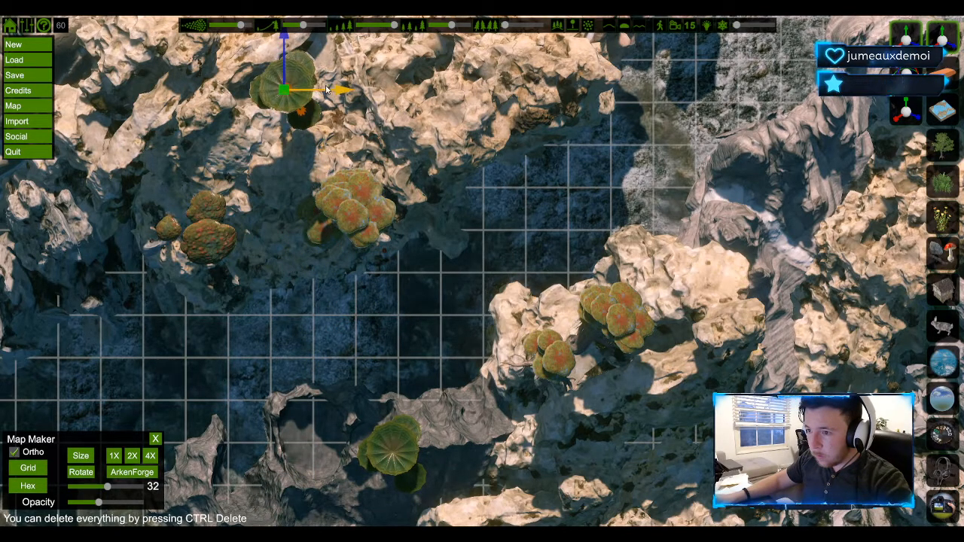
Scale down the broad-leaved plant copy on the upper tan cliff so it is smaller than the original.
{"action": "left_click", "coordinate": [906, 111]}
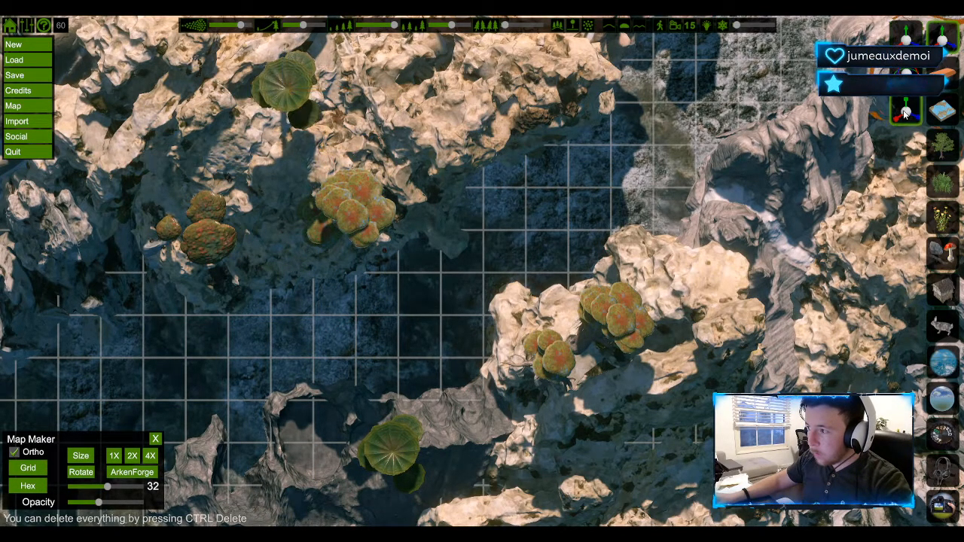
{"action": "left_click", "coordinate": [286, 95]}
{"action": "left_click_drag", "start_coordinate": [284, 91], "coordinate": [329, 95]}
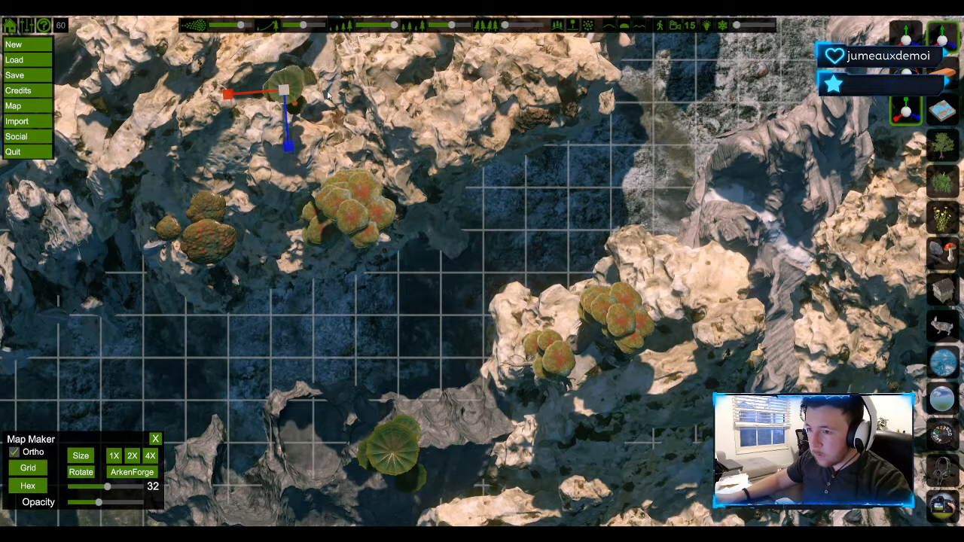
{"action": "left_click", "coordinate": [360, 133]}
{"action": "left_click", "coordinate": [287, 96]}
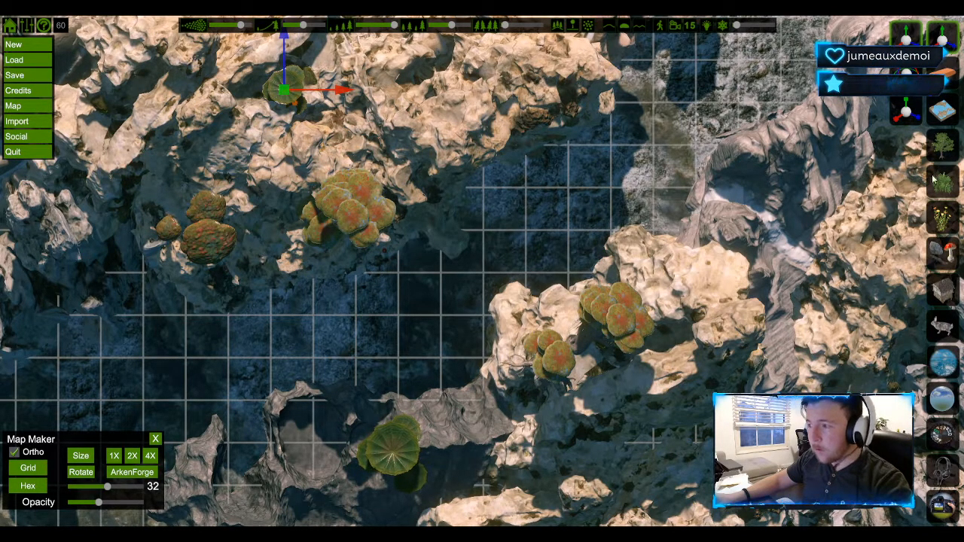
Try out more random tree-category plants on the pale floor between the upper cliff and the gray rocks, undoing each placement.
{"action": "left_click", "coordinate": [951, 251]}
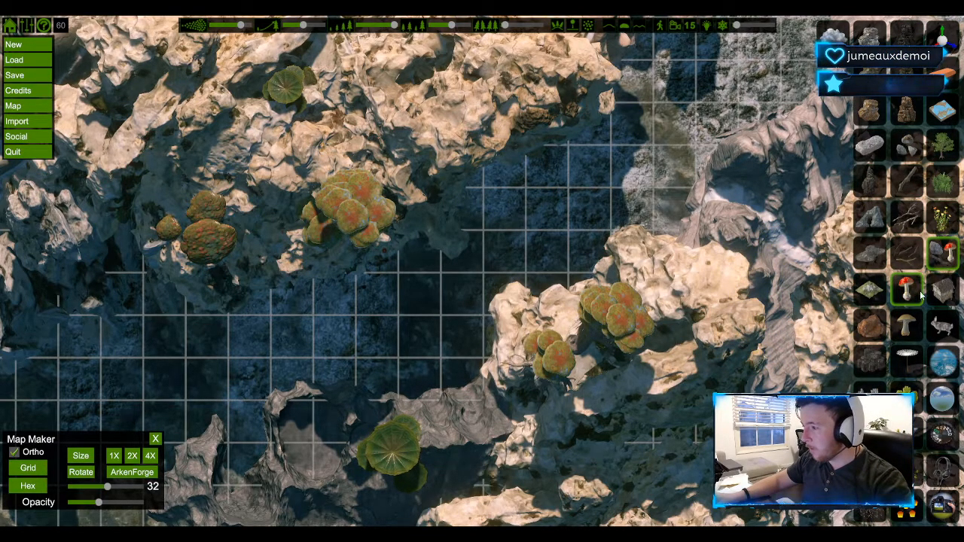
{"action": "left_click", "coordinate": [941, 148]}
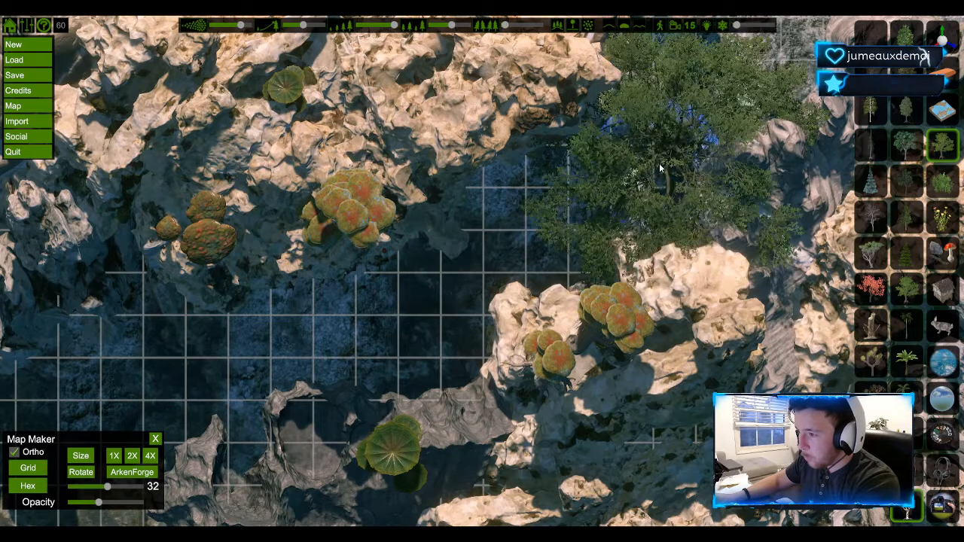
{"action": "left_click", "coordinate": [649, 159]}
{"action": "key", "text": "ctrl+z"}
{"action": "left_click", "coordinate": [660, 178]}
{"action": "key", "text": "ctrl+z"}
{"action": "left_click", "coordinate": [642, 180]}
{"action": "key", "text": "ctrl+z"}
{"action": "left_click", "coordinate": [639, 178]}
{"action": "key", "text": "ctrl+z"}
{"action": "left_click", "coordinate": [631, 171]}
{"action": "key", "text": "ctrl+z"}
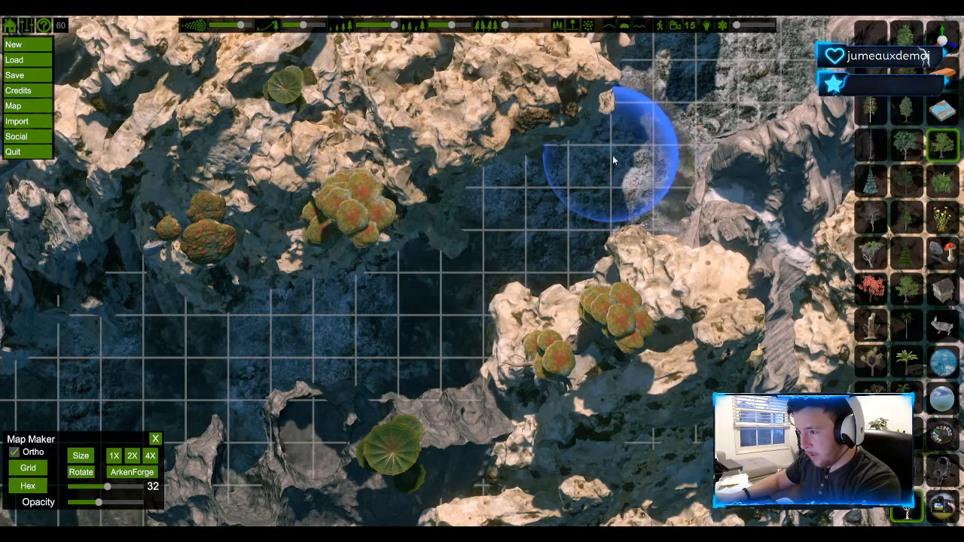
{"action": "left_click", "coordinate": [622, 187]}
{"action": "key", "text": "ctrl+z"}
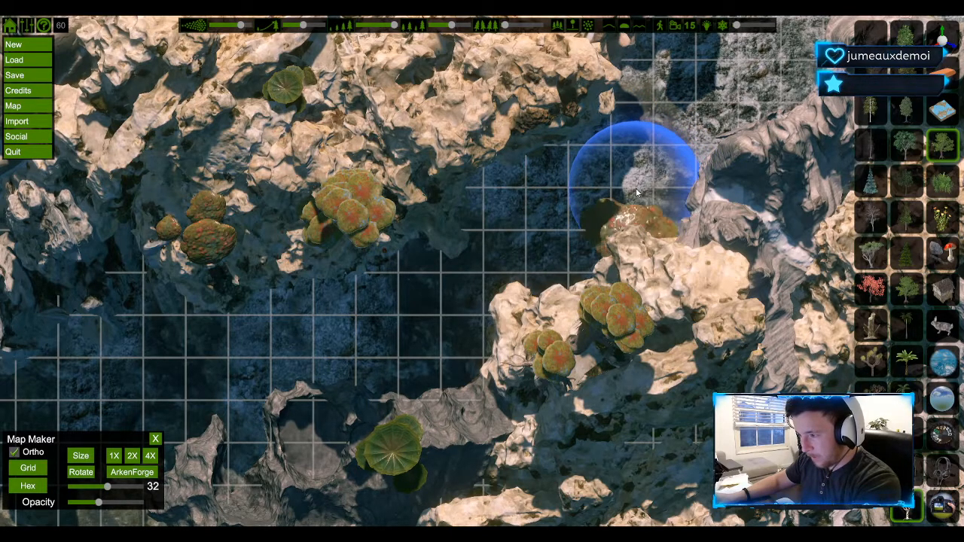
{"action": "left_click", "coordinate": [680, 116]}
{"action": "key", "text": "ctrl+z"}
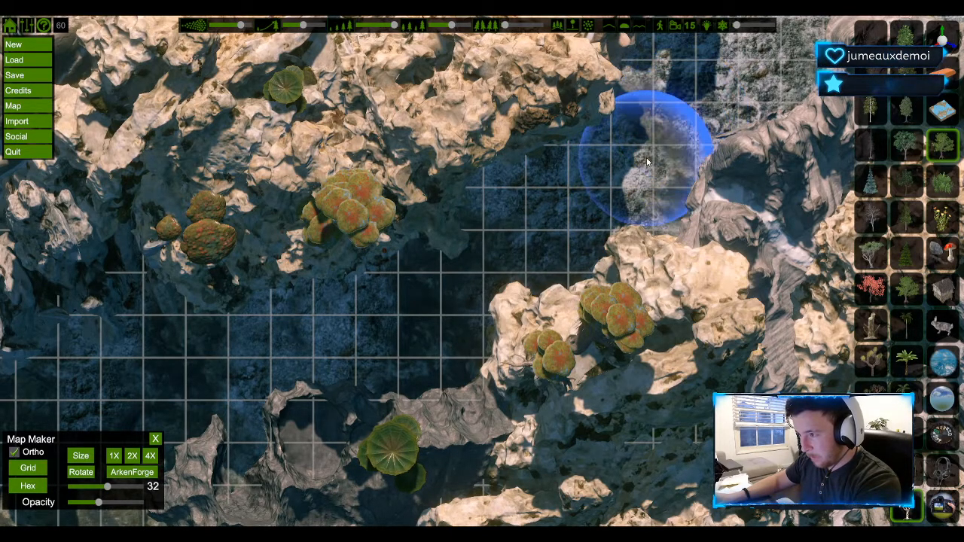
{"action": "left_click", "coordinate": [682, 137]}
{"action": "key", "text": "ctrl+z"}
{"action": "left_click", "coordinate": [648, 156]}
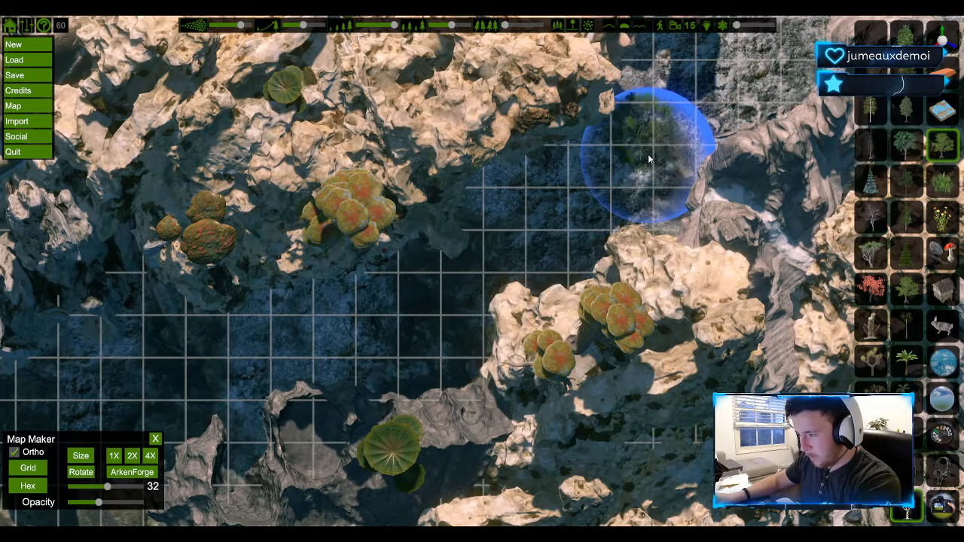
{"action": "key", "text": "ctrl+z"}
{"action": "left_click", "coordinate": [648, 161]}
{"action": "key", "text": "ctrl+z"}
{"action": "left_click", "coordinate": [649, 167]}
{"action": "key", "text": "ctrl+z"}
{"action": "left_click", "coordinate": [645, 165]}
{"action": "key", "text": "ctrl+z"}
{"action": "left_click", "coordinate": [643, 152]}
{"action": "key", "text": "ctrl+z"}
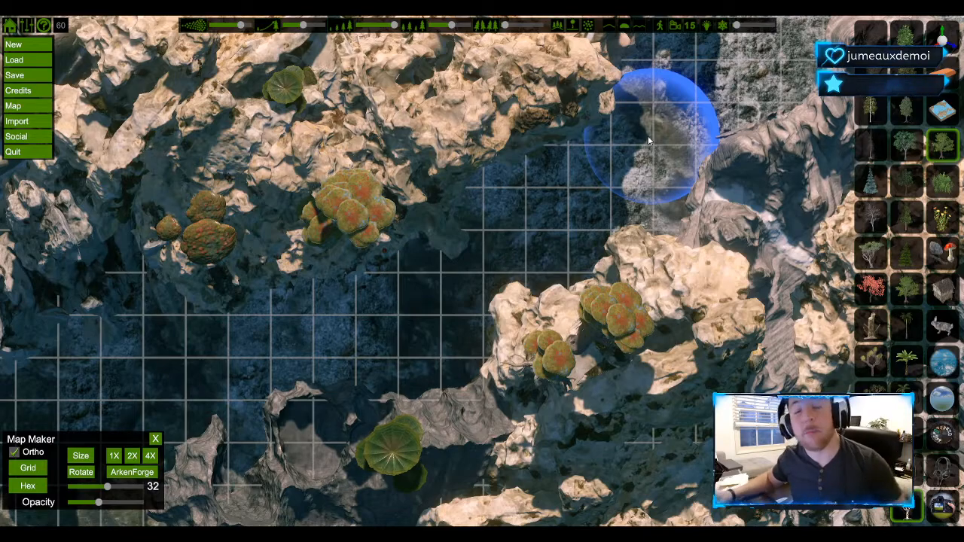
Place a red-capped mushroom on the shaded canyon floor above the lower coral cliff and enlarge it.
{"action": "left_click", "coordinate": [939, 254]}
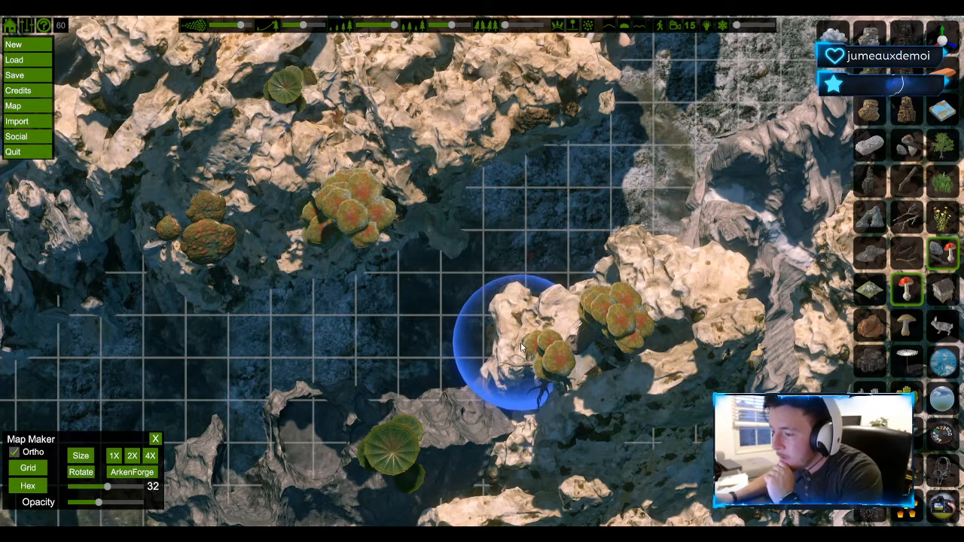
{"action": "left_click", "coordinate": [941, 36]}
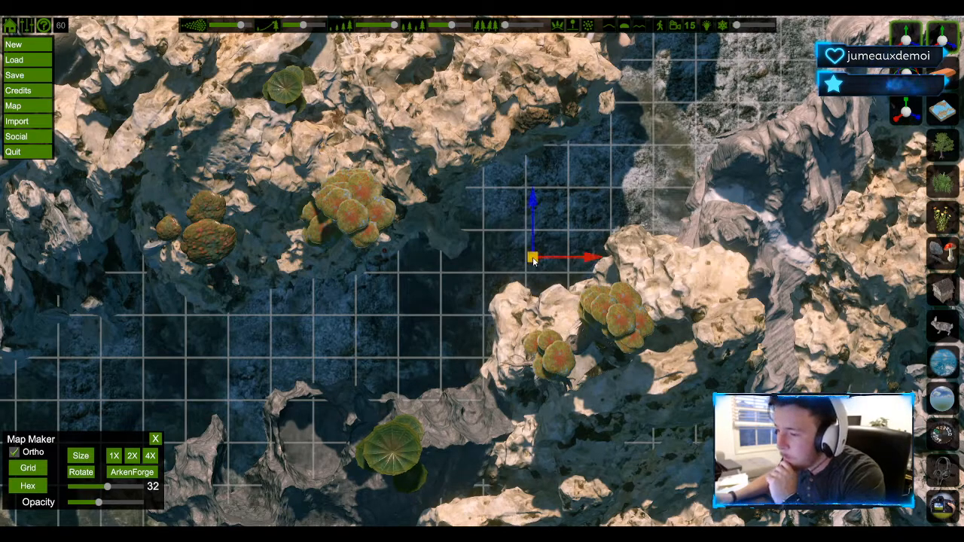
{"action": "left_click", "coordinate": [905, 113]}
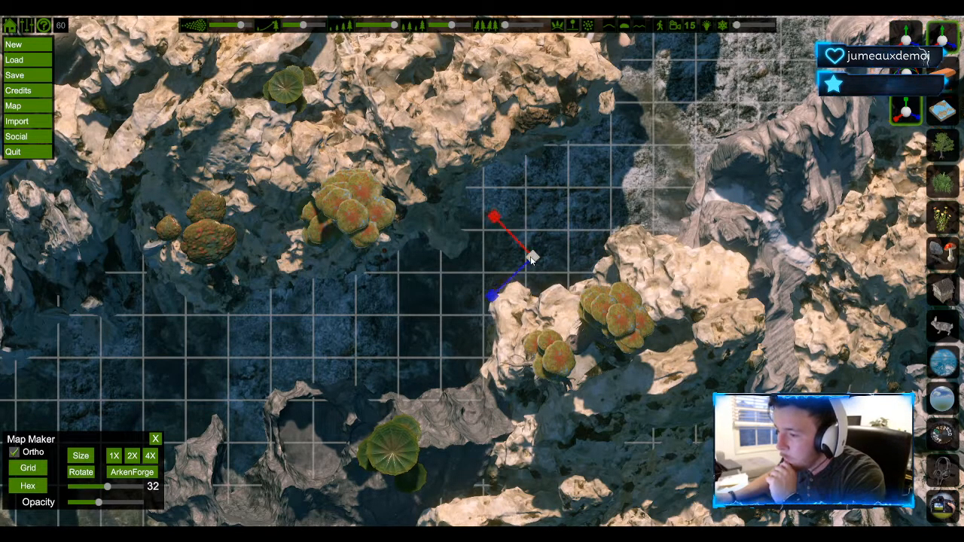
{"action": "left_click_drag", "start_coordinate": [533, 257], "coordinate": [891, 119]}
Rotate the red mushroom so its cap tilts over the canyon floor, and scale it down to under a grid square.
{"action": "left_click", "coordinate": [905, 78]}
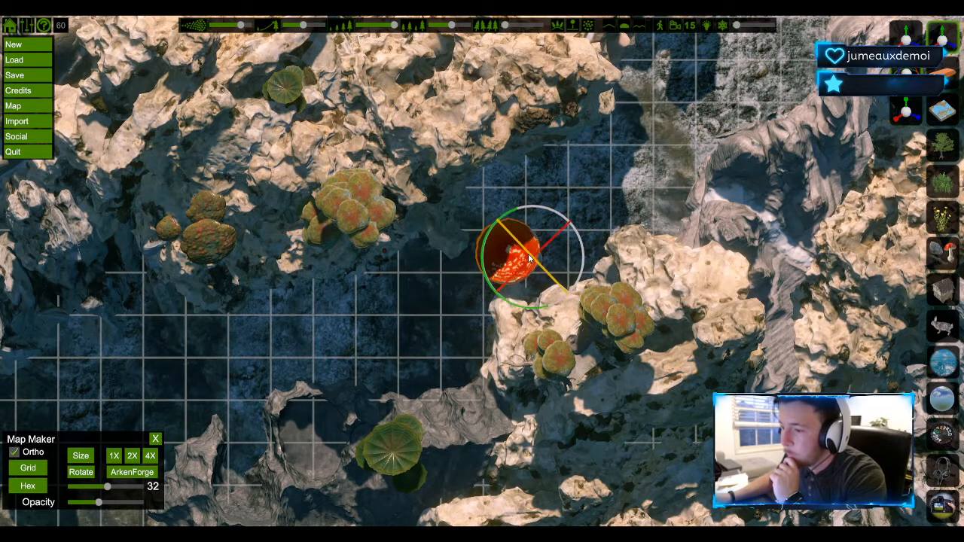
{"action": "left_click_drag", "start_coordinate": [538, 252], "coordinate": [669, 190]}
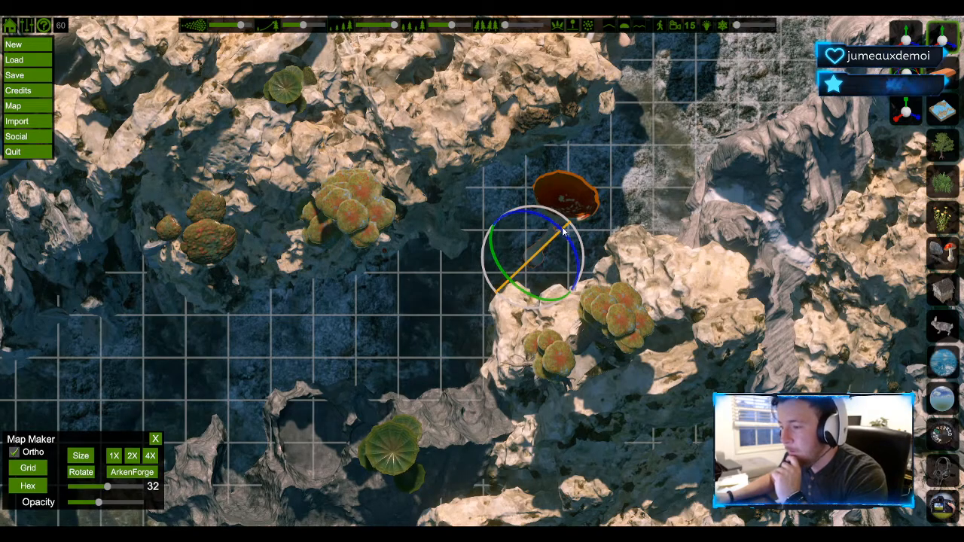
{"action": "left_click", "coordinate": [906, 34]}
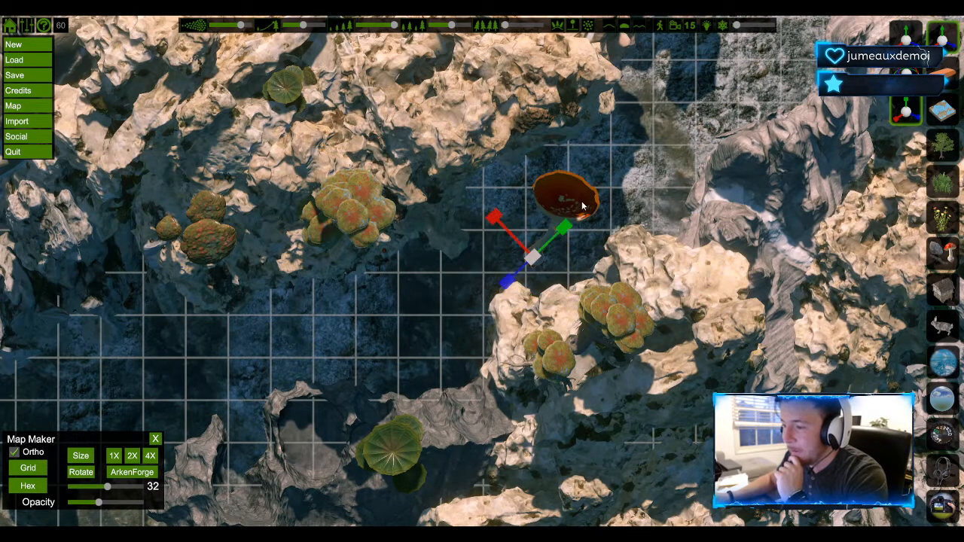
{"action": "left_click_drag", "start_coordinate": [510, 287], "coordinate": [136, 520]}
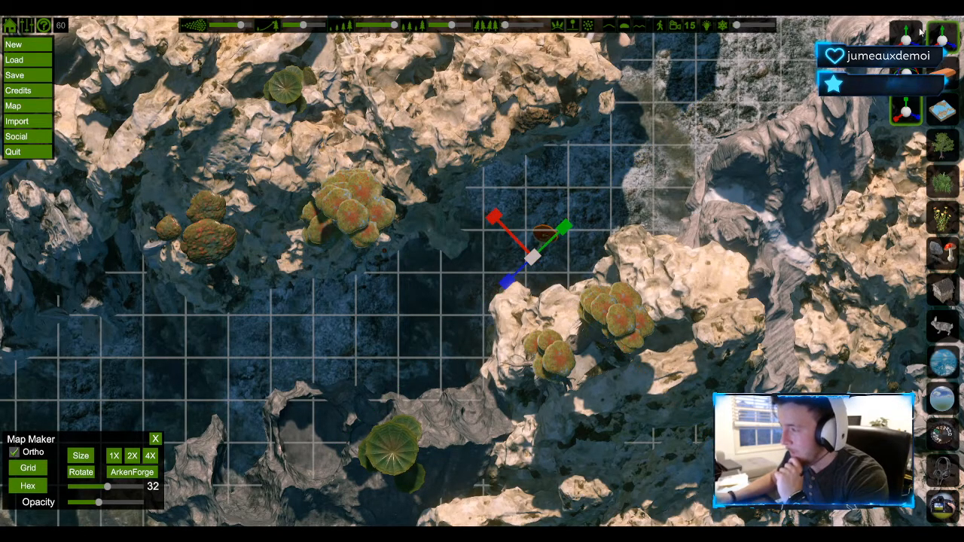
Move the small red mushroom onto the upper tan cliff between the coral cluster and the cliff's far edge.
{"action": "left_click", "coordinate": [539, 244]}
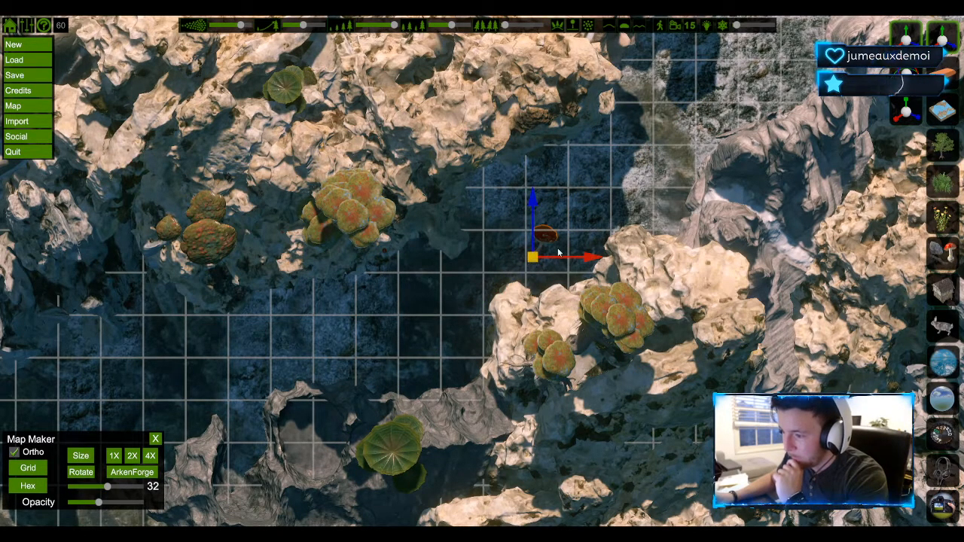
{"action": "left_click_drag", "start_coordinate": [561, 256], "coordinate": [471, 254]}
{"action": "left_click_drag", "start_coordinate": [461, 206], "coordinate": [461, 75]}
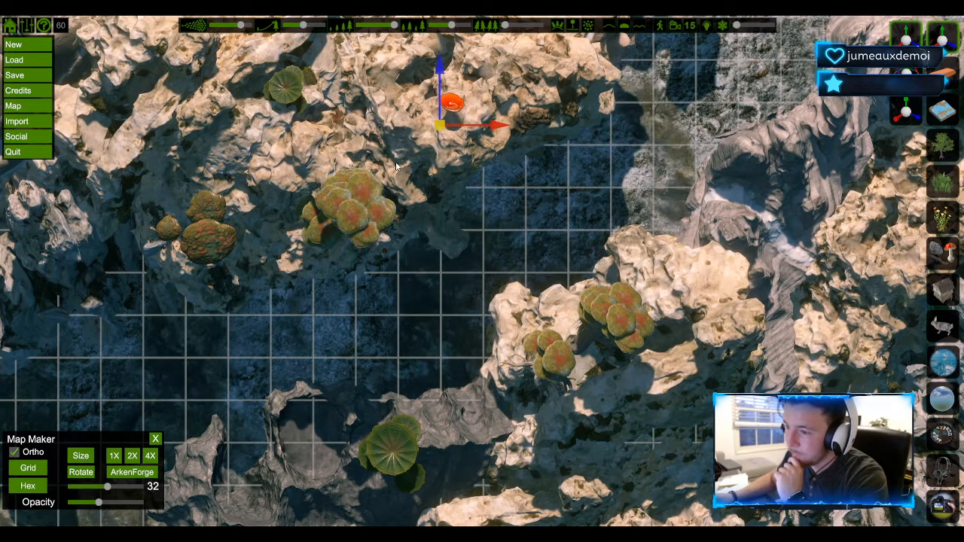
{"action": "left_click", "coordinate": [450, 106]}
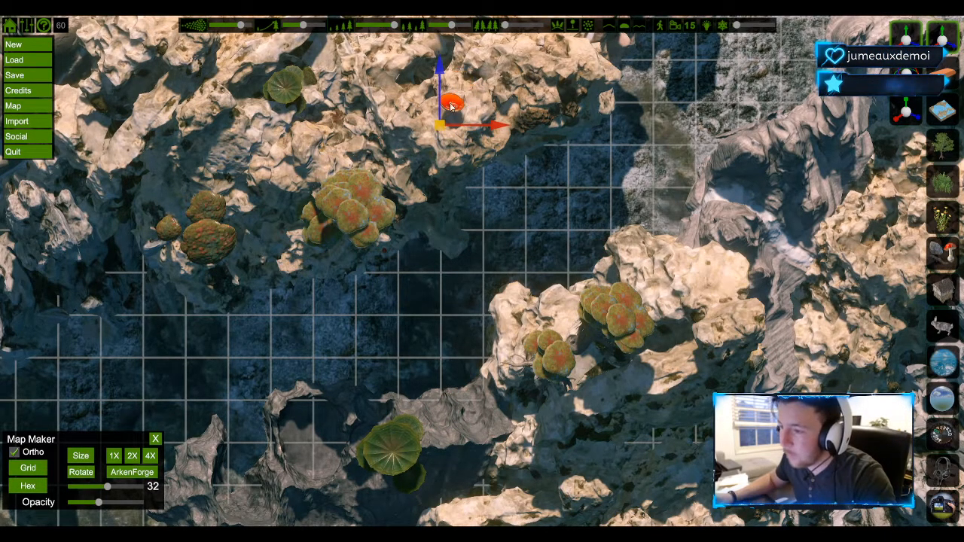
Place four copies of the small red mushroom on the shaded canyon floor beside the upper tan cliff.
{"action": "left_click", "coordinate": [506, 220]}
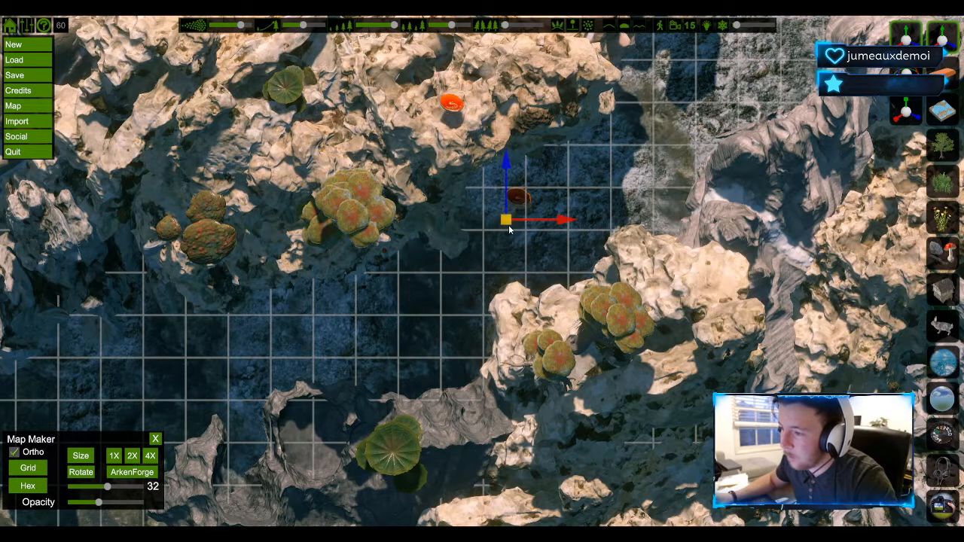
{"action": "left_click", "coordinate": [577, 216]}
{"action": "left_click", "coordinate": [591, 168]}
{"action": "left_click", "coordinate": [536, 219]}
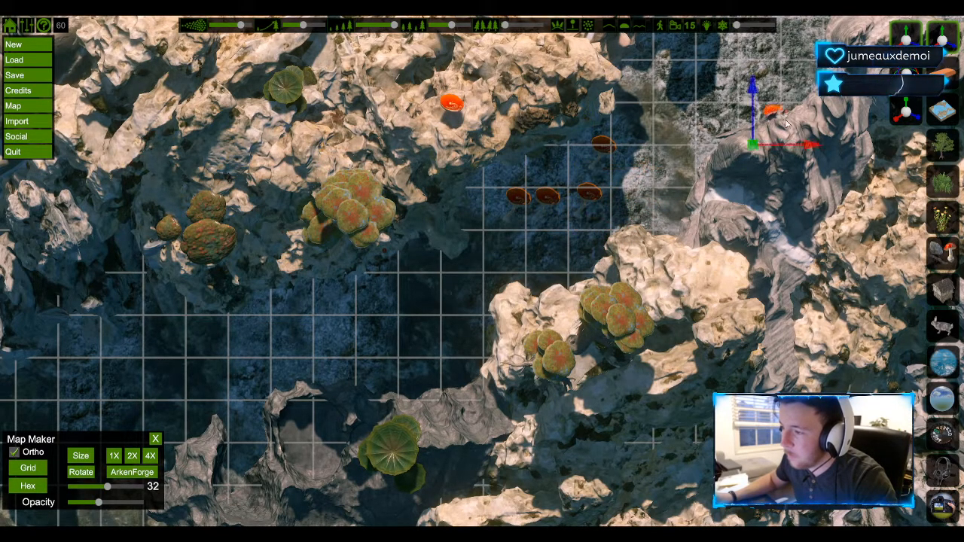
Rotate and enlarge the shaded-floor mushroom nearest the coral clusters so its spotted cap faces up, about one grid square wide.
{"action": "left_click", "coordinate": [906, 74]}
{"action": "left_click", "coordinate": [518, 201]}
{"action": "left_click_drag", "start_coordinate": [516, 208], "coordinate": [419, 306]}
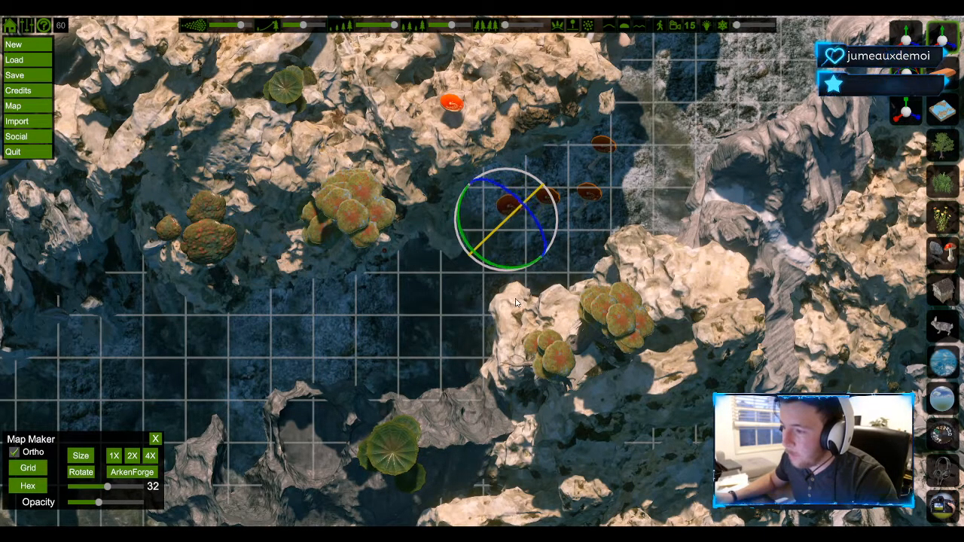
{"action": "left_click", "coordinate": [567, 221]}
{"action": "left_click", "coordinate": [513, 212]}
{"action": "left_click", "coordinate": [906, 39]}
{"action": "left_click", "coordinate": [517, 198]}
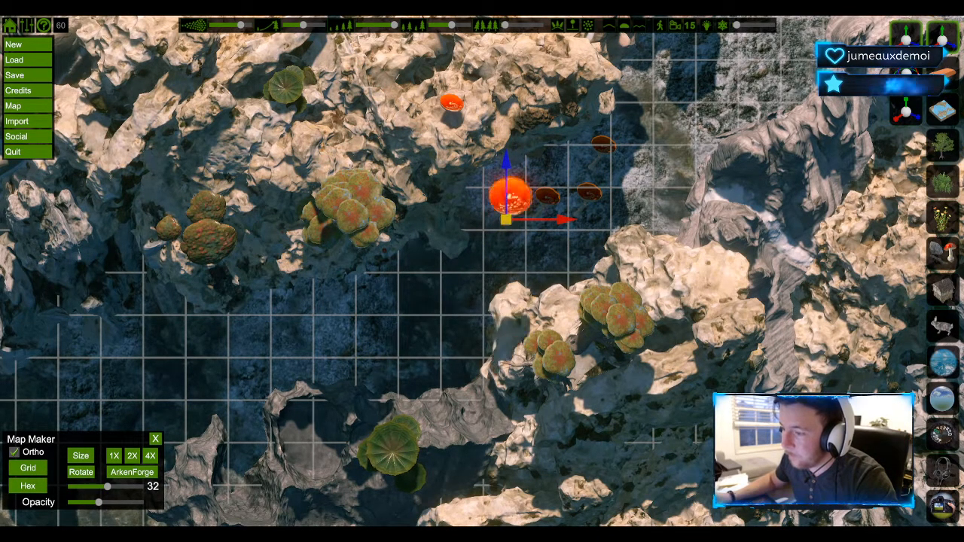
Move the large red mushroom onto the upper tan cliff, just above the small red mushroom.
{"action": "left_click_drag", "start_coordinate": [567, 230], "coordinate": [468, 226]}
{"action": "left_click_drag", "start_coordinate": [409, 176], "coordinate": [410, 79]}
{"action": "left_click_drag", "start_coordinate": [445, 121], "coordinate": [460, 120]}
{"action": "left_click_drag", "start_coordinate": [427, 72], "coordinate": [429, 43]}
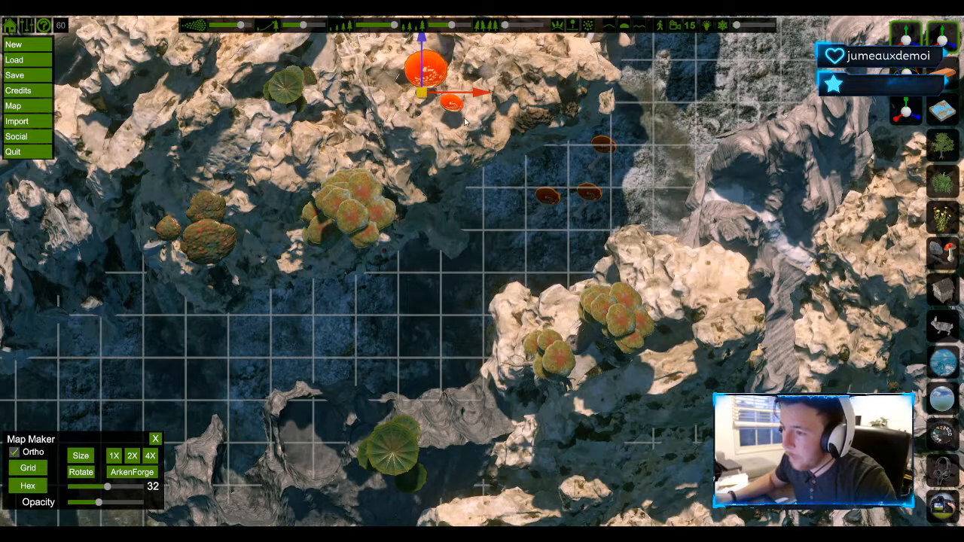
Rotate the neighbouring small mushroom on the shaded floor so its cap leans toward the upper cliff.
{"action": "left_click", "coordinate": [542, 198]}
{"action": "left_click", "coordinate": [941, 38]}
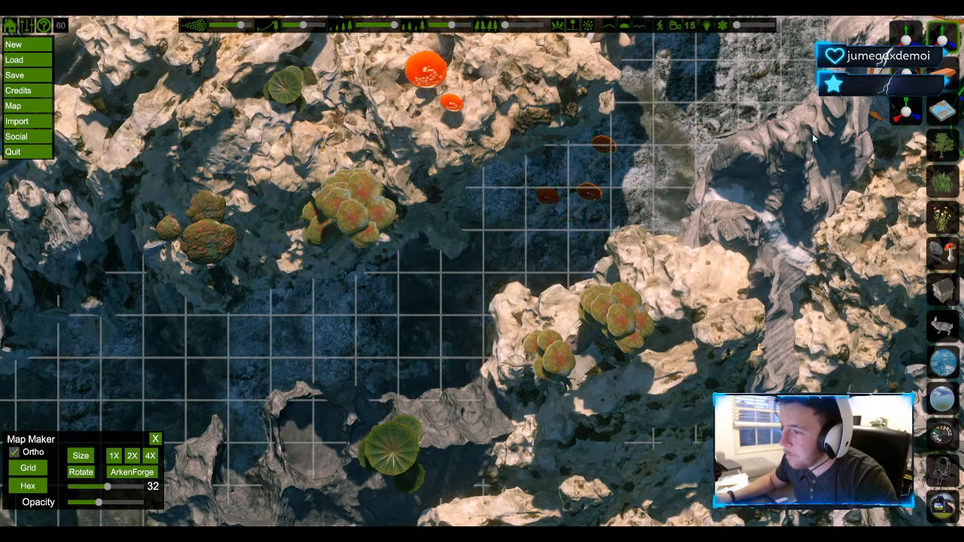
{"action": "left_click", "coordinate": [554, 205]}
{"action": "left_click_drag", "start_coordinate": [510, 231], "coordinate": [577, 200]}
{"action": "left_click_drag", "start_coordinate": [691, 356], "coordinate": [417, 31]}
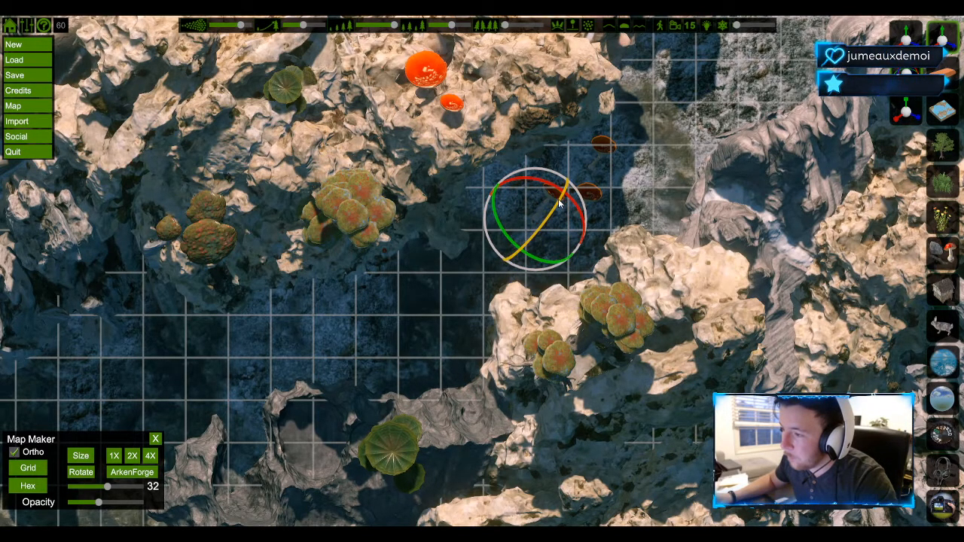
{"action": "left_click_drag", "start_coordinate": [575, 202], "coordinate": [444, 186]}
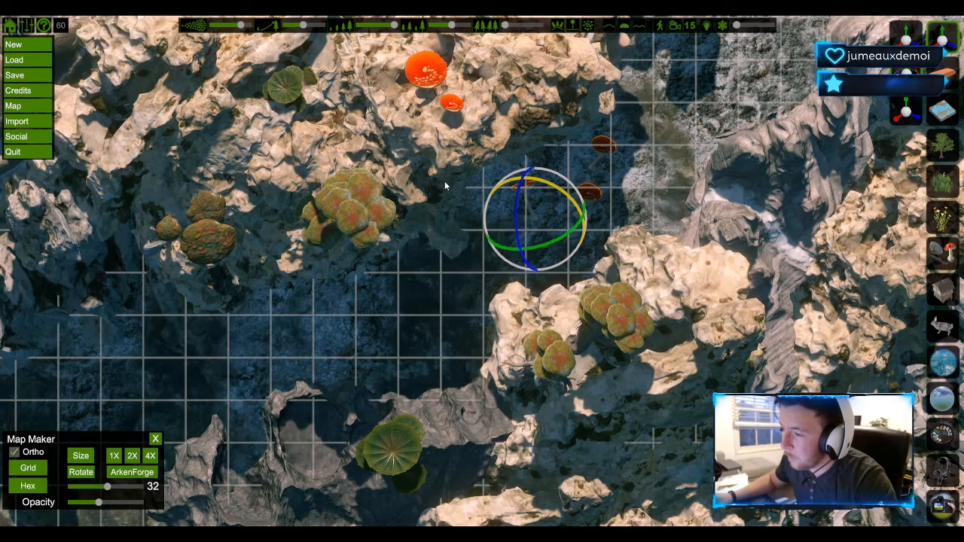
Shift the tilted mushroom about one grid square toward the coral clusters and adjust its rotation.
{"action": "left_click", "coordinate": [906, 36]}
{"action": "left_click", "coordinate": [535, 200]}
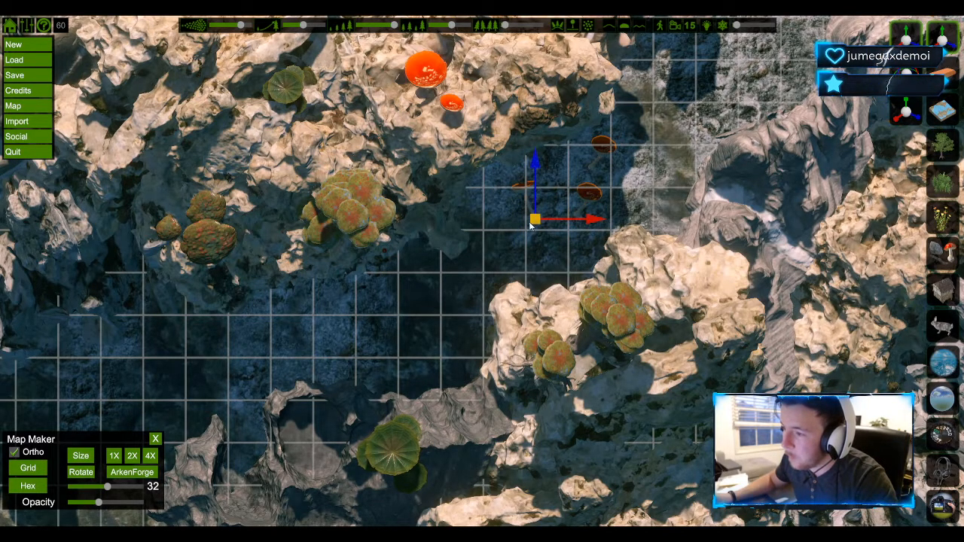
{"action": "left_click_drag", "start_coordinate": [591, 225], "coordinate": [539, 229]}
{"action": "left_click", "coordinate": [905, 38]}
{"action": "left_click", "coordinate": [475, 213]}
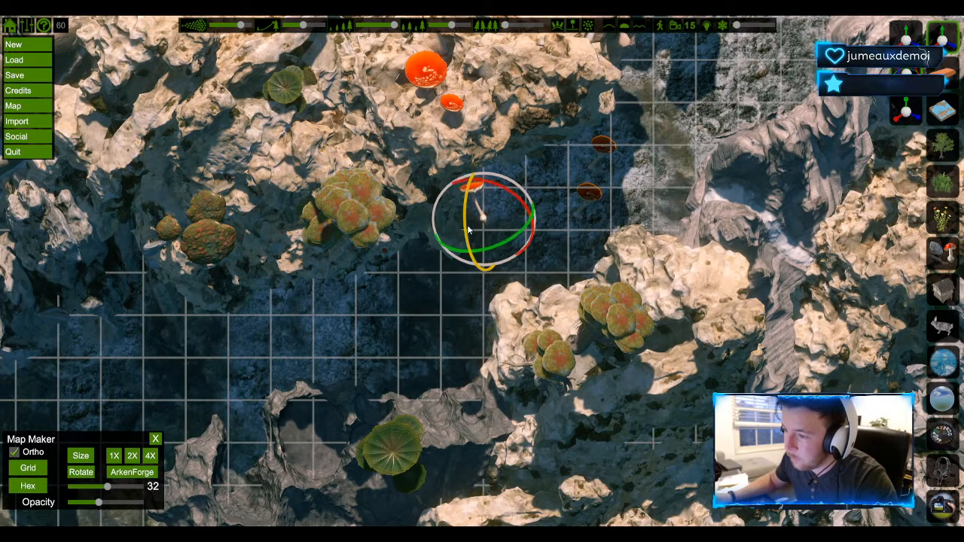
Move the tilted mushroom onto the upper tan cliff, beside the small mushroom and just below the large one.
{"action": "left_click", "coordinate": [906, 36]}
{"action": "left_click", "coordinate": [468, 195]}
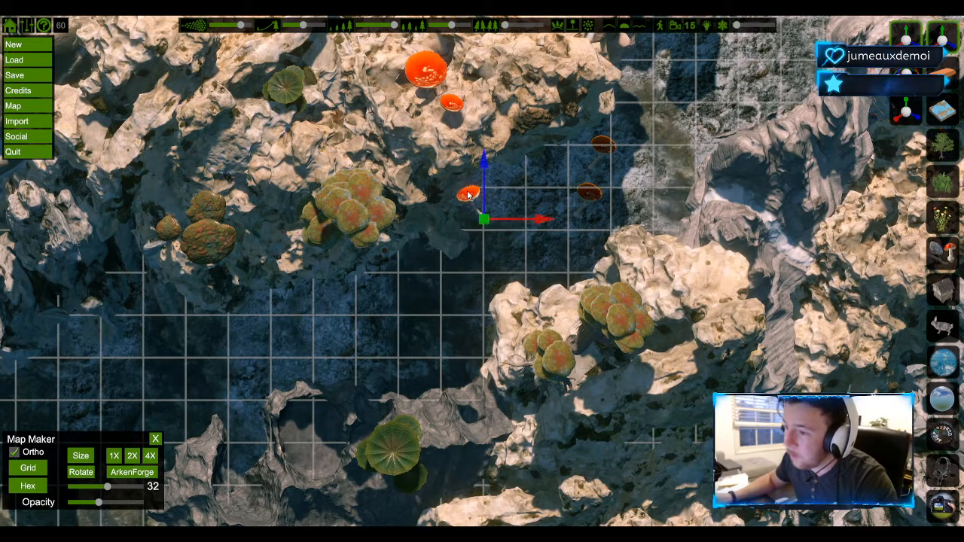
{"action": "left_click_drag", "start_coordinate": [483, 184], "coordinate": [482, 89]}
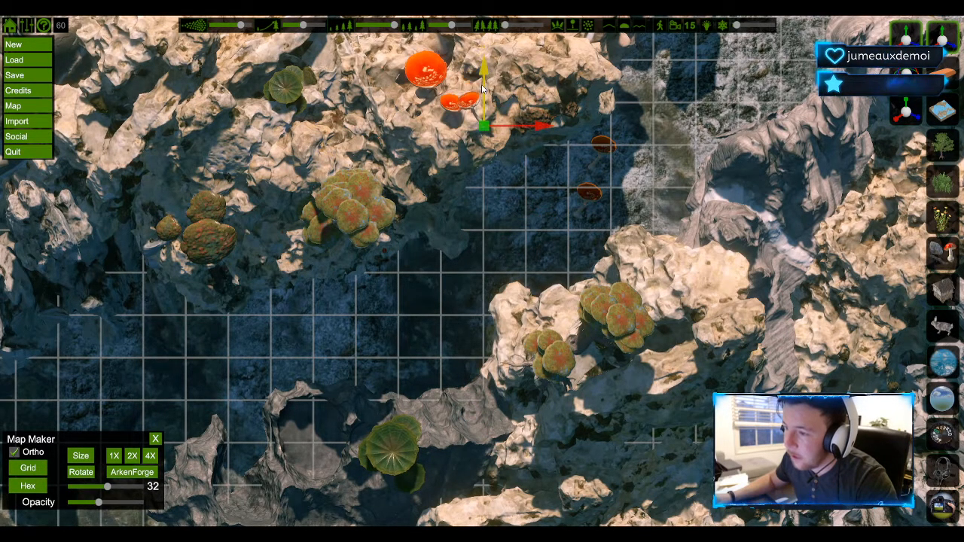
{"action": "left_click_drag", "start_coordinate": [495, 125], "coordinate": [444, 119]}
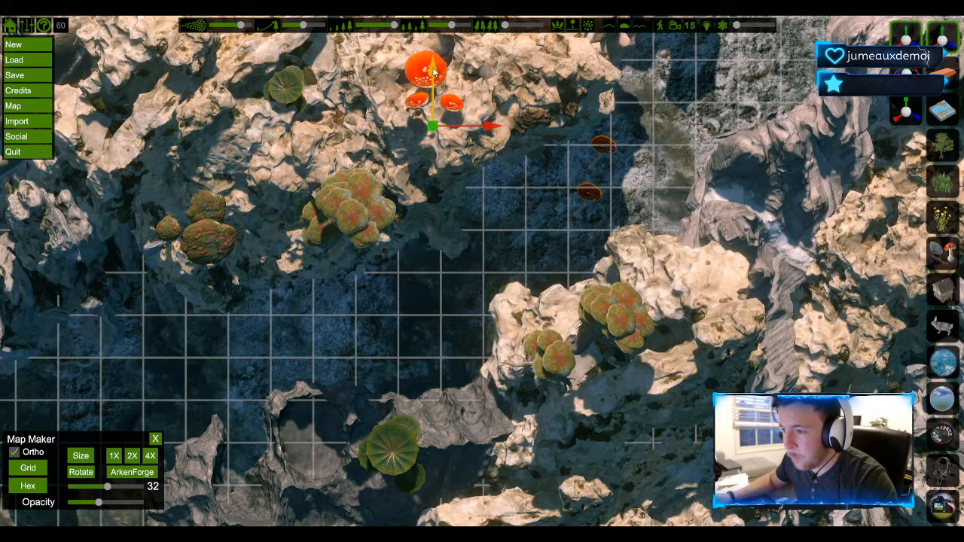
{"action": "left_click_drag", "start_coordinate": [488, 126], "coordinate": [494, 138]}
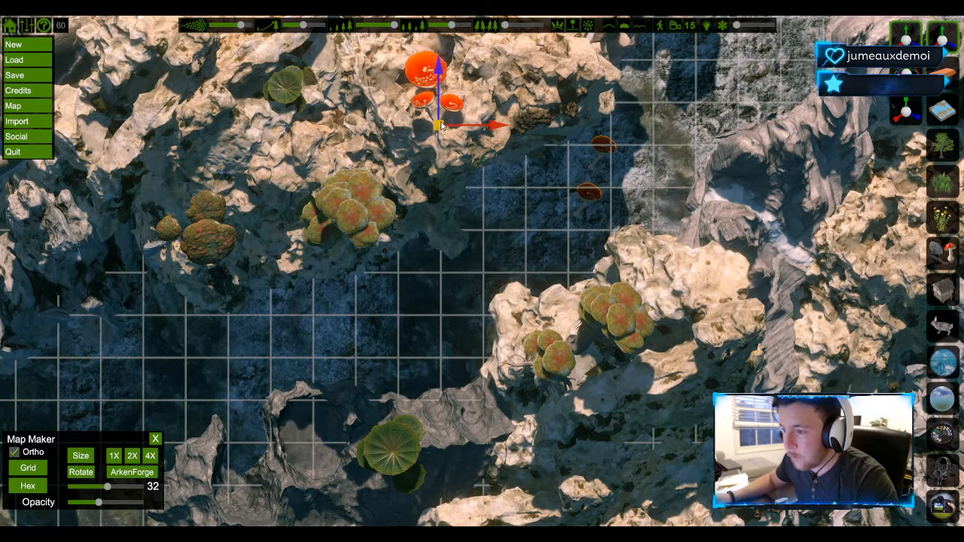
Shrink the lower of the two remaining shaded-floor mushrooms and move it onto the upper cliff, below the mushroom cluster.
{"action": "left_click", "coordinate": [589, 196]}
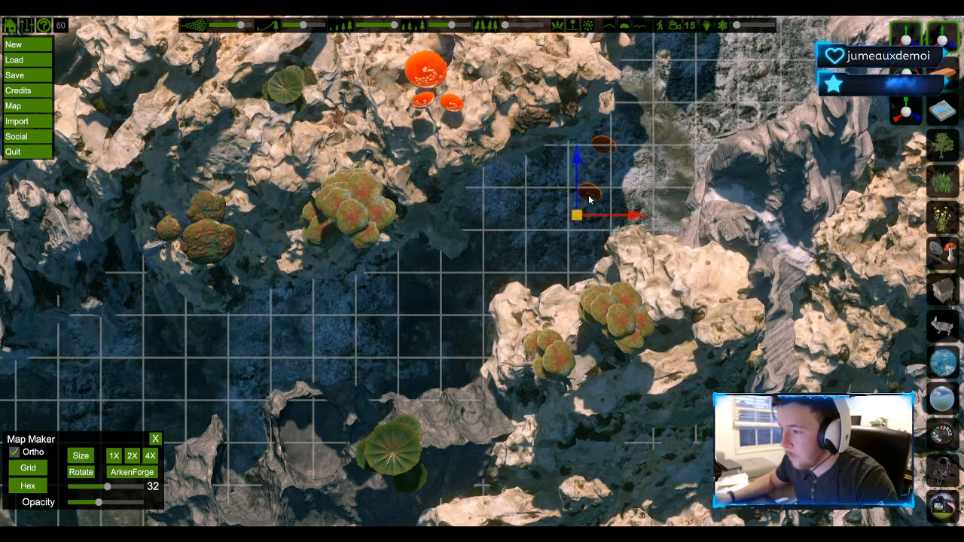
{"action": "left_click", "coordinate": [908, 112]}
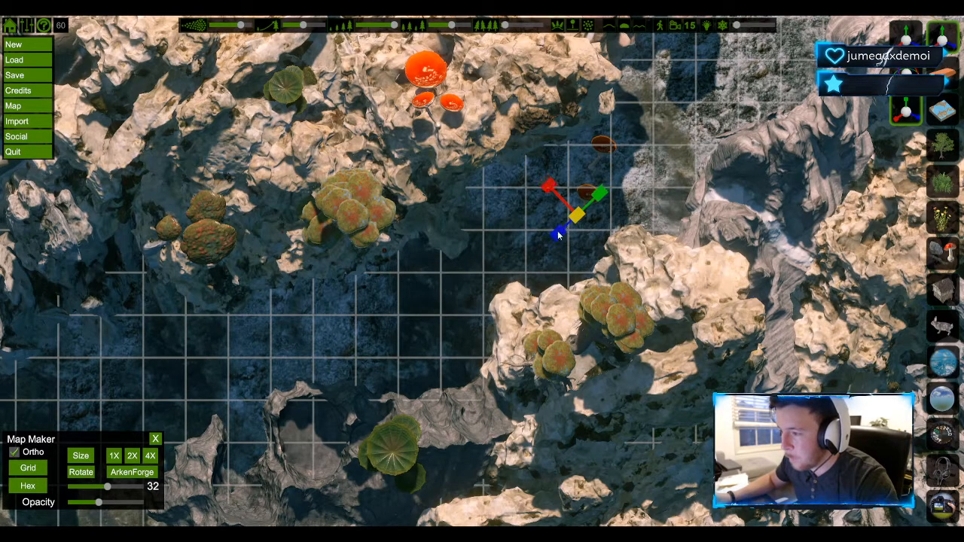
{"action": "left_click_drag", "start_coordinate": [488, 270], "coordinate": [434, 302]}
{"action": "left_click", "coordinate": [906, 112]}
{"action": "left_click", "coordinate": [581, 206]}
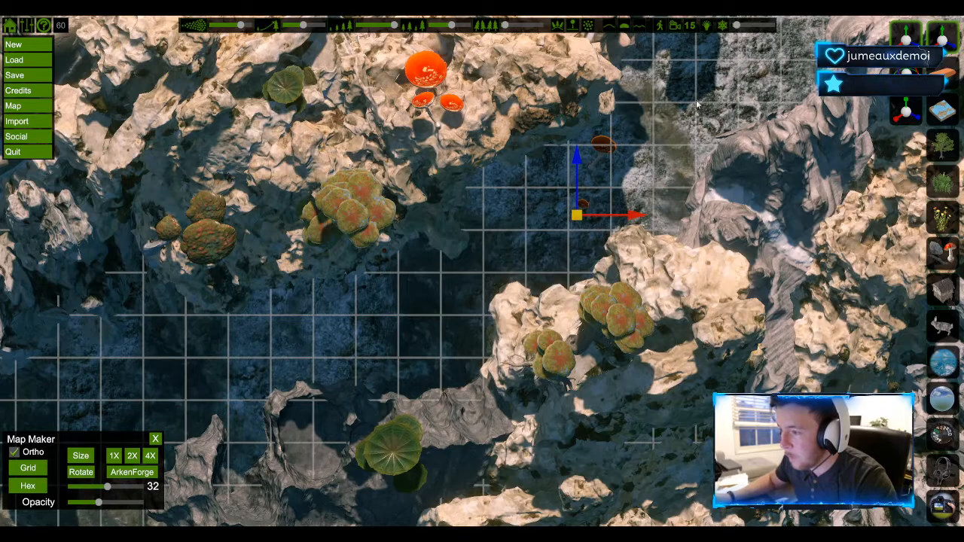
{"action": "left_click_drag", "start_coordinate": [632, 215], "coordinate": [493, 146]}
{"action": "left_click_drag", "start_coordinate": [442, 128], "coordinate": [444, 136]}
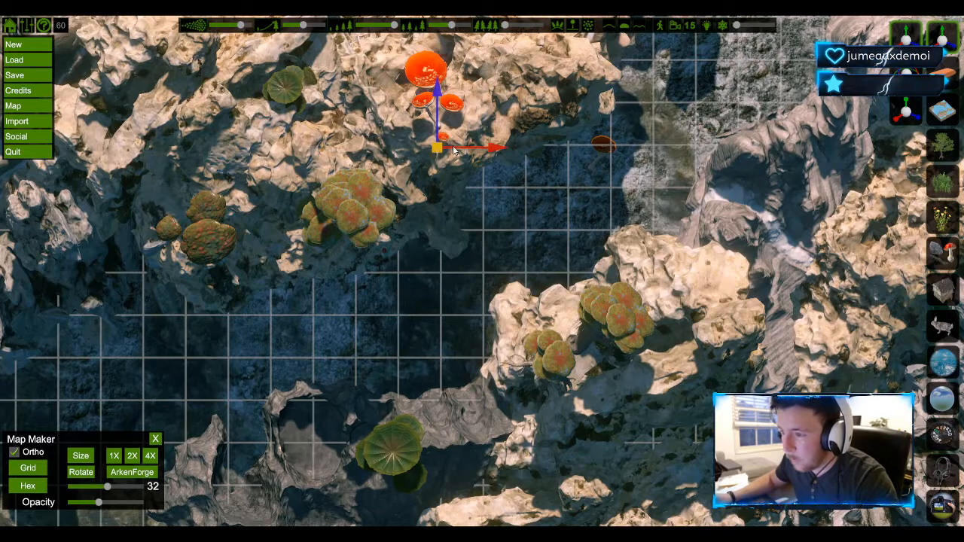
Scatter five copies of the tiny red mushroom across the shaded canyon floor between the two tan cliffs.
{"action": "left_click", "coordinate": [500, 222]}
{"action": "left_click", "coordinate": [535, 198]}
{"action": "left_click", "coordinate": [549, 222]}
{"action": "left_click", "coordinate": [494, 247]}
{"action": "left_click", "coordinate": [530, 209]}
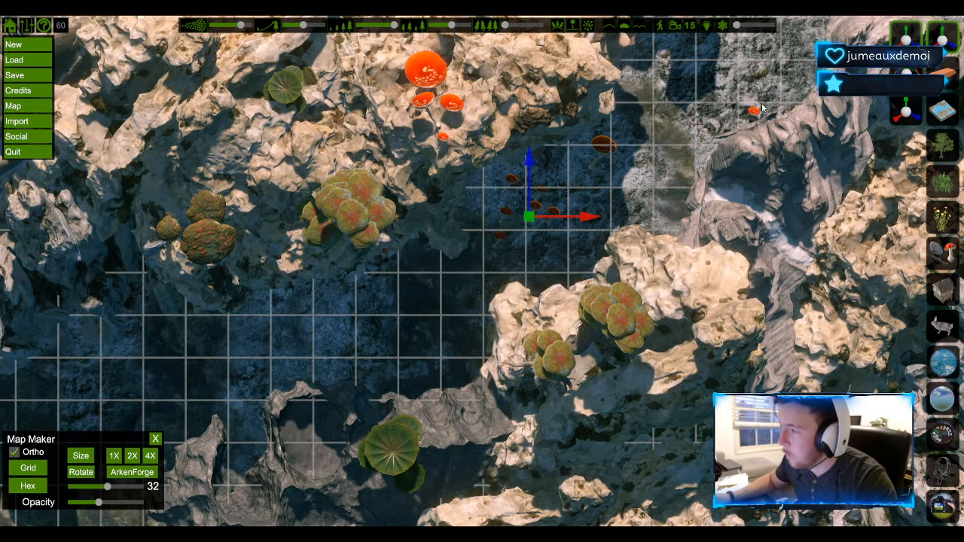
Delete the large gray rock formation between the pale floor and the far tan cliff.
{"action": "left_click", "coordinate": [949, 39]}
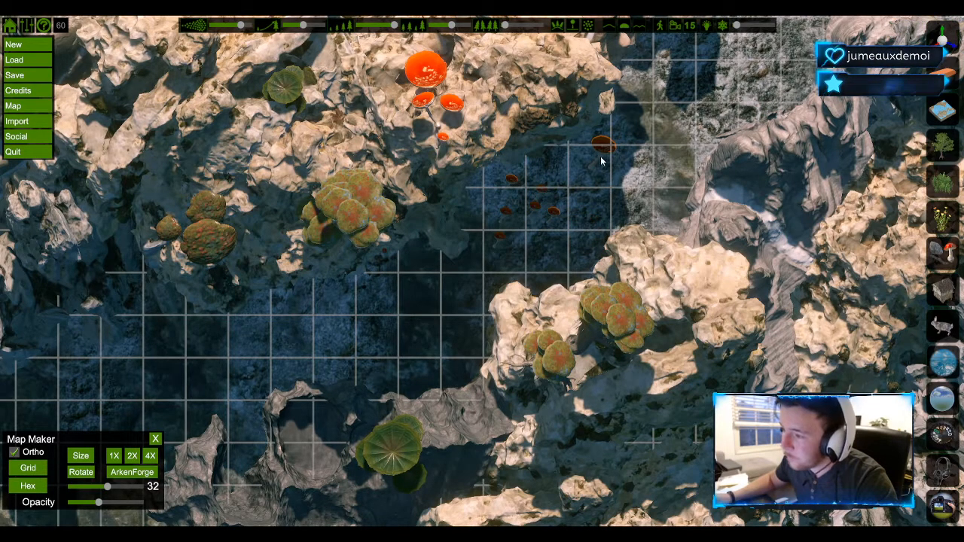
{"action": "key", "text": "Delete"}
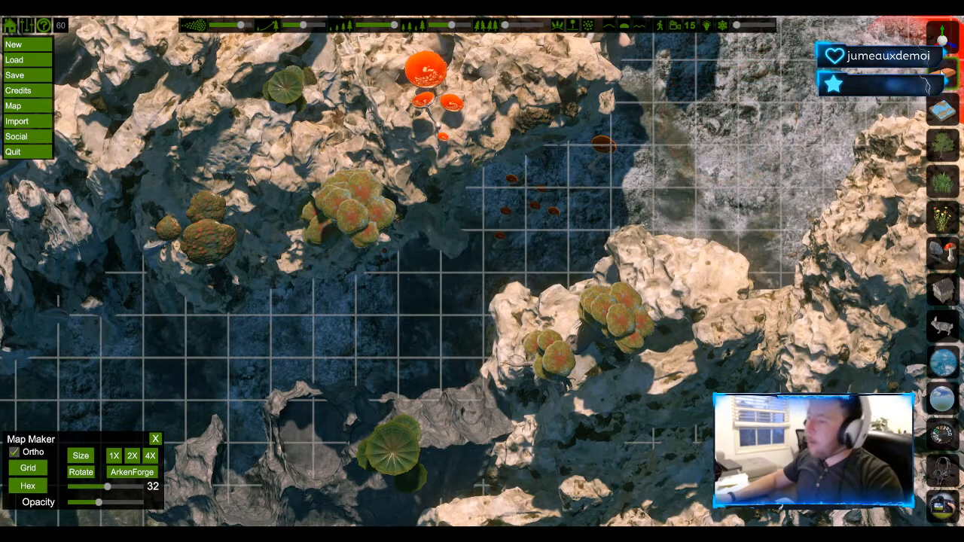
Rotate the remaining larger mushroom at the edge of the shaded floor so its spotted cap faces up, and adjust its scale.
{"action": "left_click", "coordinate": [941, 37]}
{"action": "left_click", "coordinate": [605, 158]}
{"action": "left_click_drag", "start_coordinate": [594, 168], "coordinate": [512, 90]}
{"action": "key", "text": "e"}
{"action": "left_click", "coordinate": [902, 112]}
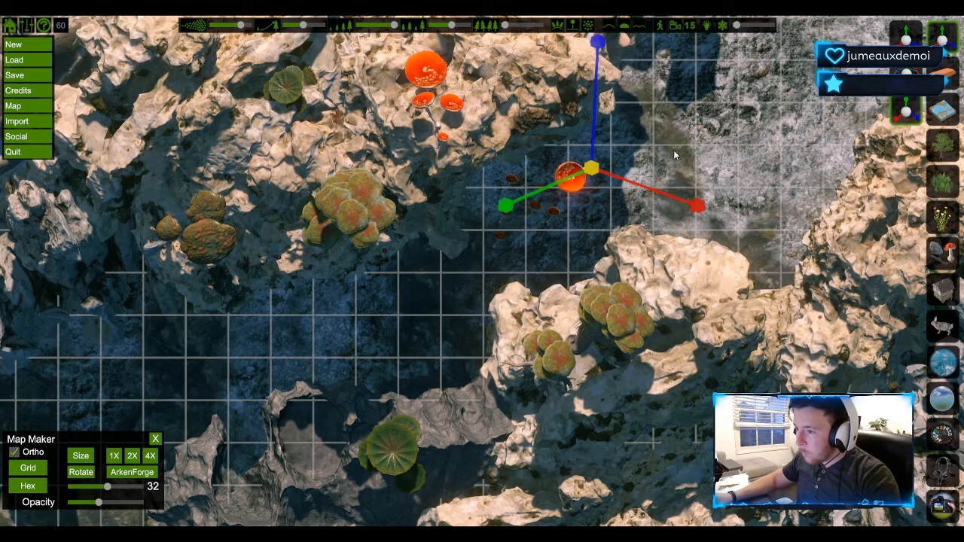
{"action": "left_click_drag", "start_coordinate": [674, 150], "coordinate": [673, 151]}
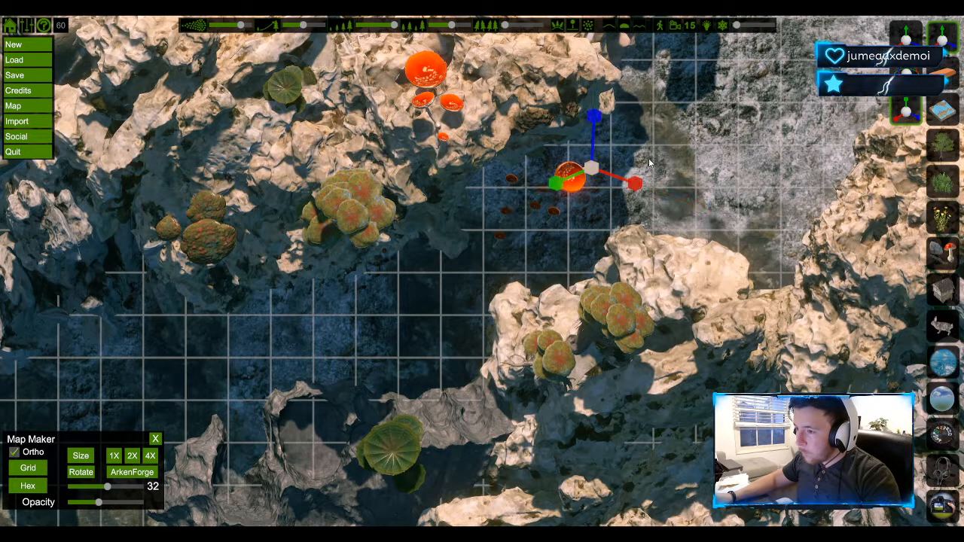
Scale that mushroom down to about half a grid square and rotate it so its stem points toward the pale floor.
{"action": "left_click_drag", "start_coordinate": [595, 169], "coordinate": [498, 229]}
{"action": "left_click", "coordinate": [904, 75]}
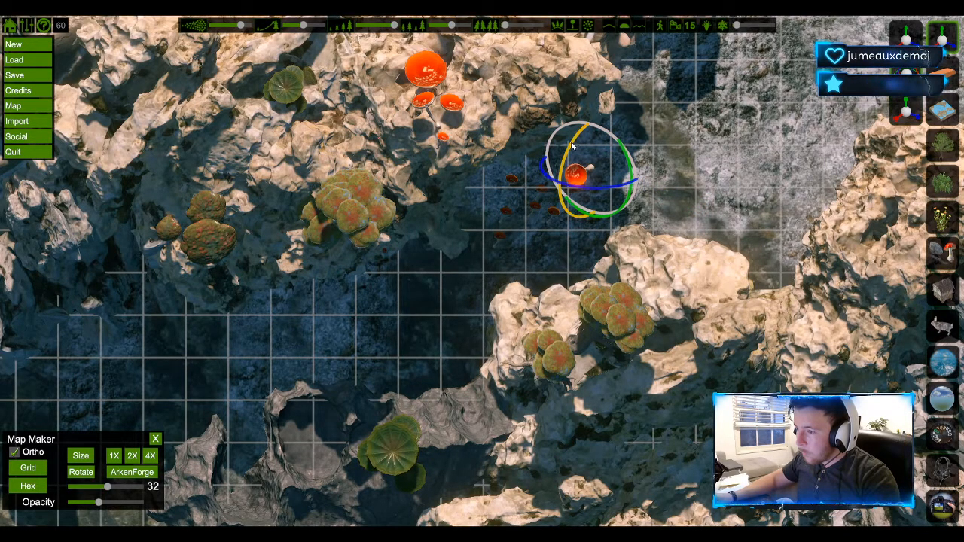
{"action": "left_click_drag", "start_coordinate": [602, 187], "coordinate": [573, 201]}
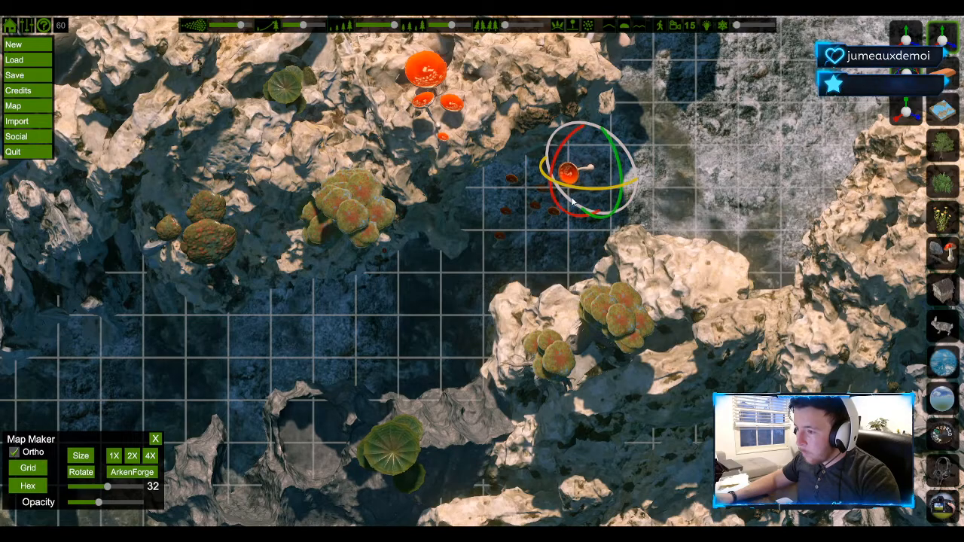
Move the selected red mushroom from the shadowed cave floor into the red mushroom group on the upper rock ledge.
{"action": "key", "text": "w"}
{"action": "left_click_drag", "start_coordinate": [651, 172], "coordinate": [515, 175]}
{"action": "left_click_drag", "start_coordinate": [443, 109], "coordinate": [442, 72]}
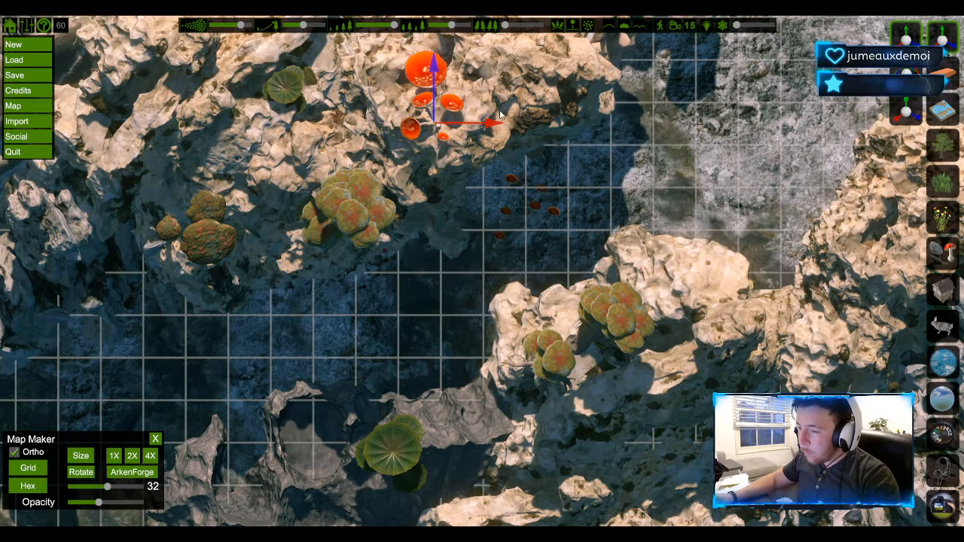
{"action": "left_click", "coordinate": [785, 160]}
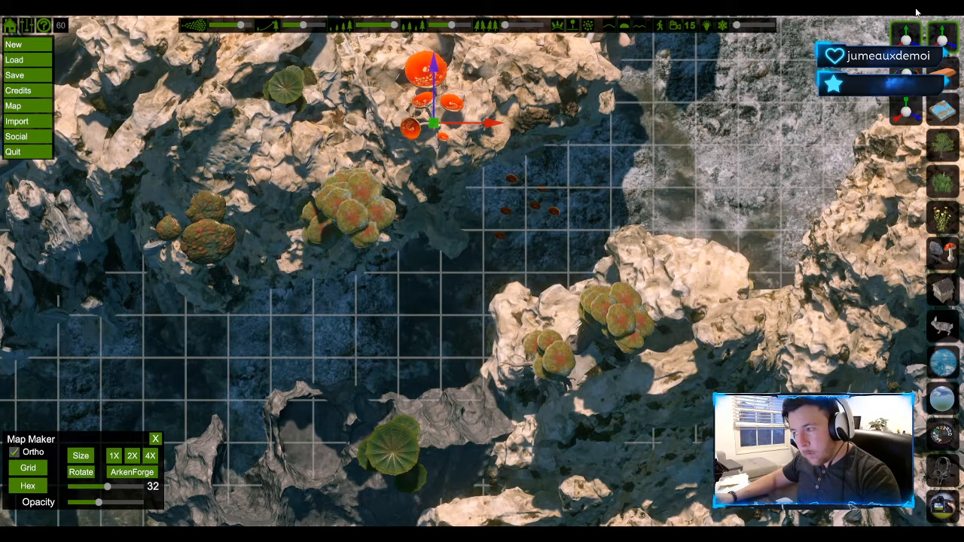
{"action": "left_click", "coordinate": [943, 44]}
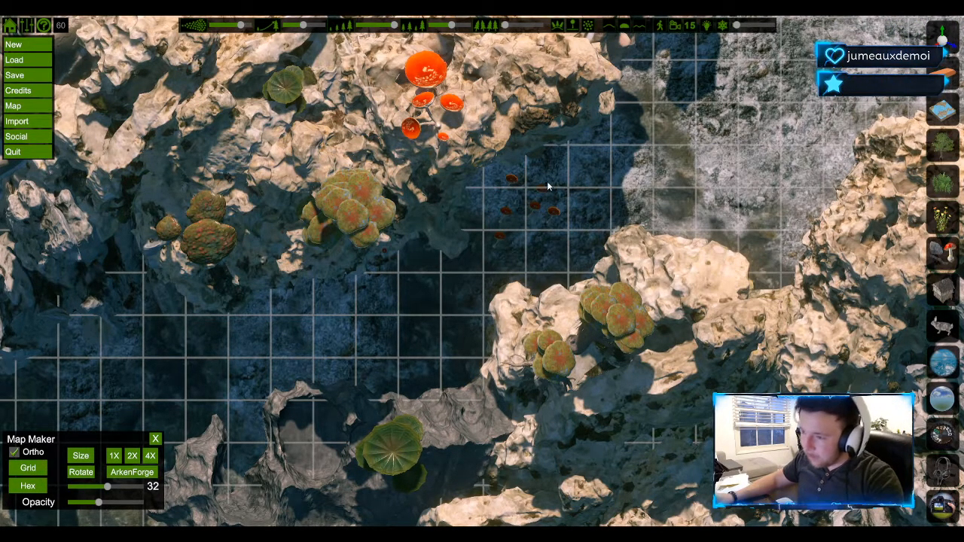
Move the northernmost small mushroom from the dark floor patch to the eastern side of the red mushroom group.
{"action": "left_click", "coordinate": [947, 44]}
{"action": "left_click", "coordinate": [508, 183]}
{"action": "left_click_drag", "start_coordinate": [536, 189], "coordinate": [491, 189]}
{"action": "left_click_drag", "start_coordinate": [465, 140], "coordinate": [442, 77]}
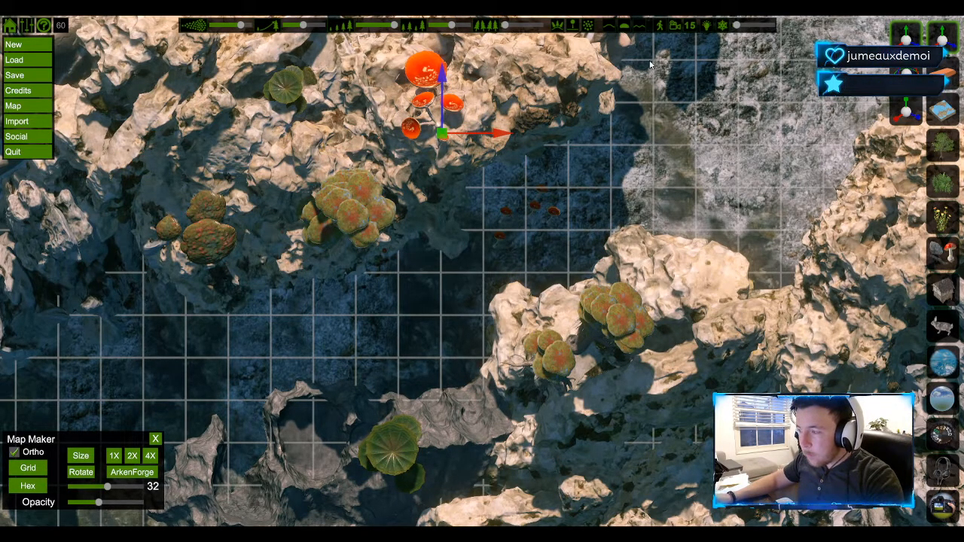
{"action": "left_click_drag", "start_coordinate": [442, 133], "coordinate": [612, 137]}
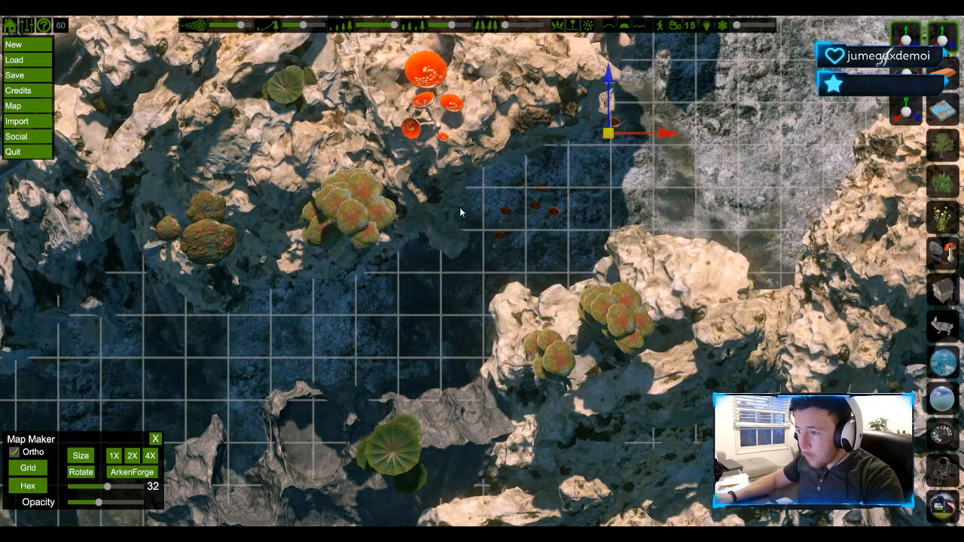
{"action": "left_click_drag", "start_coordinate": [682, 120], "coordinate": [503, 110]}
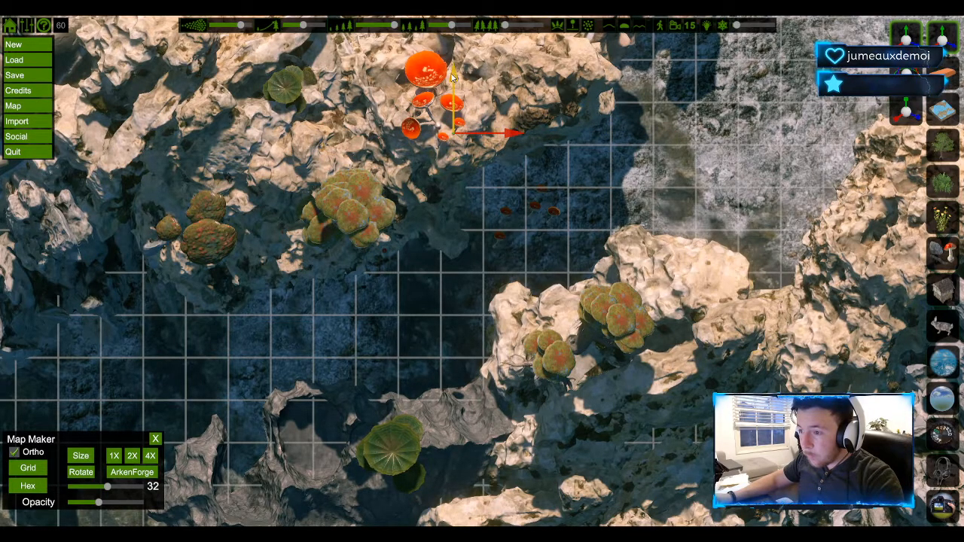
{"action": "left_click_drag", "start_coordinate": [503, 130], "coordinate": [497, 137]}
Rotate the newly placed mushroom to tilt its cap, and nudge its position within the red group.
{"action": "left_click", "coordinate": [941, 33]}
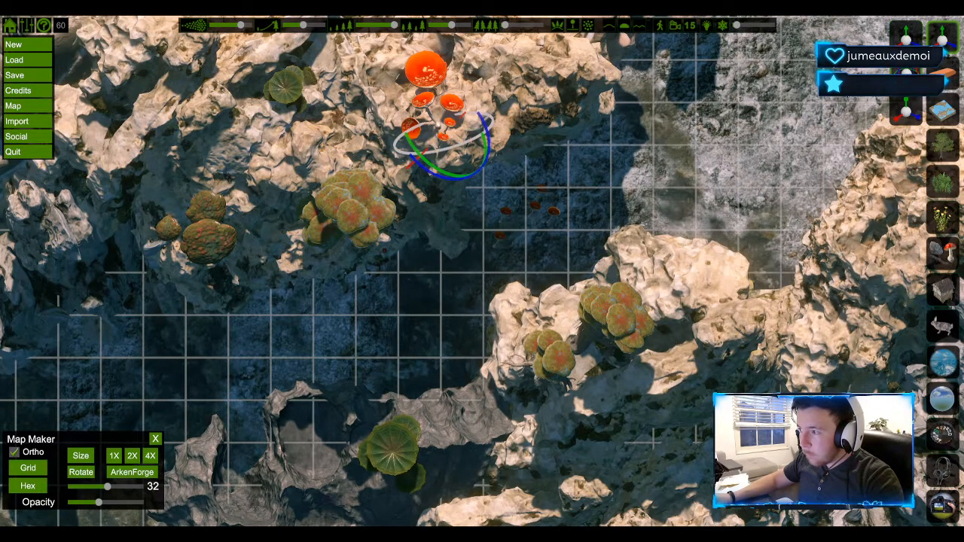
{"action": "left_click_drag", "start_coordinate": [483, 155], "coordinate": [448, 167]}
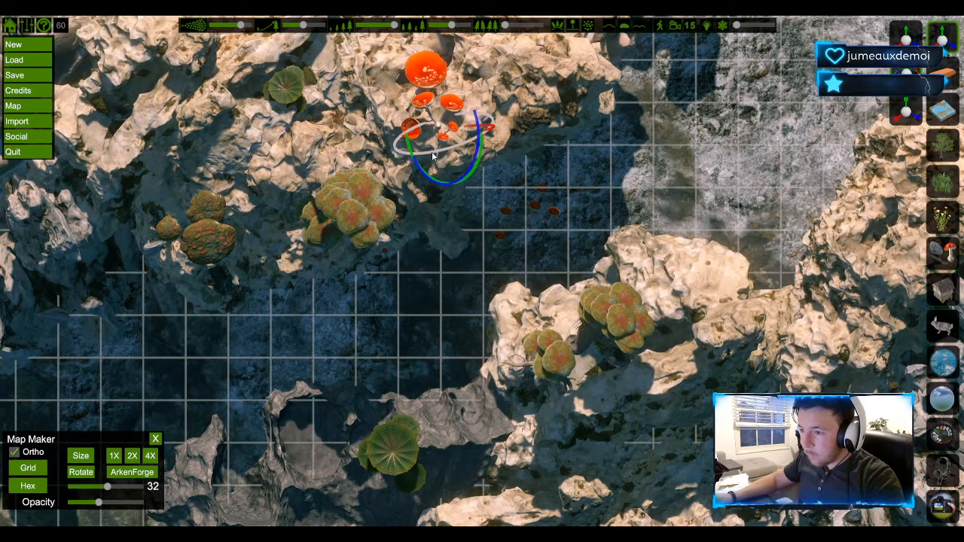
{"action": "left_click", "coordinate": [432, 153]}
{"action": "key", "text": "Escape"}
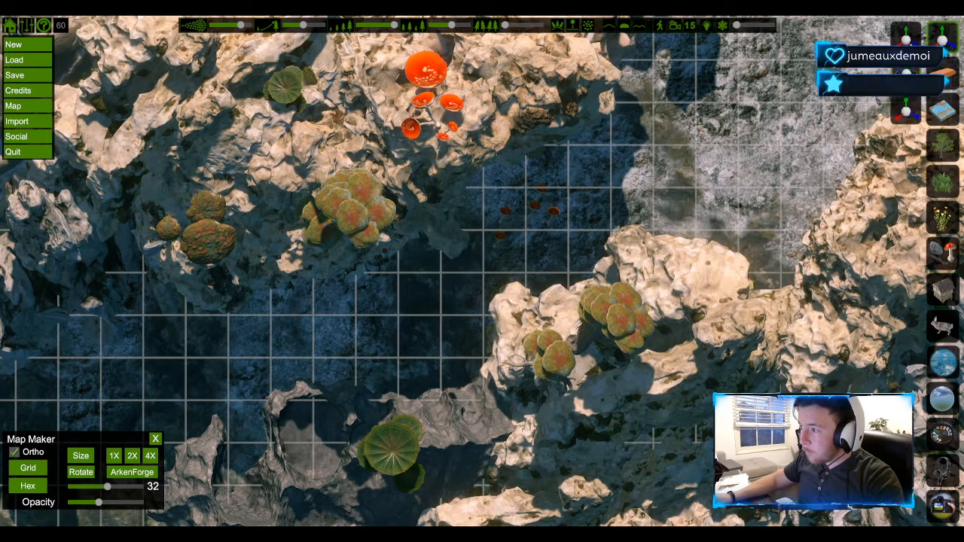
{"action": "left_click_drag", "start_coordinate": [442, 86], "coordinate": [442, 80]}
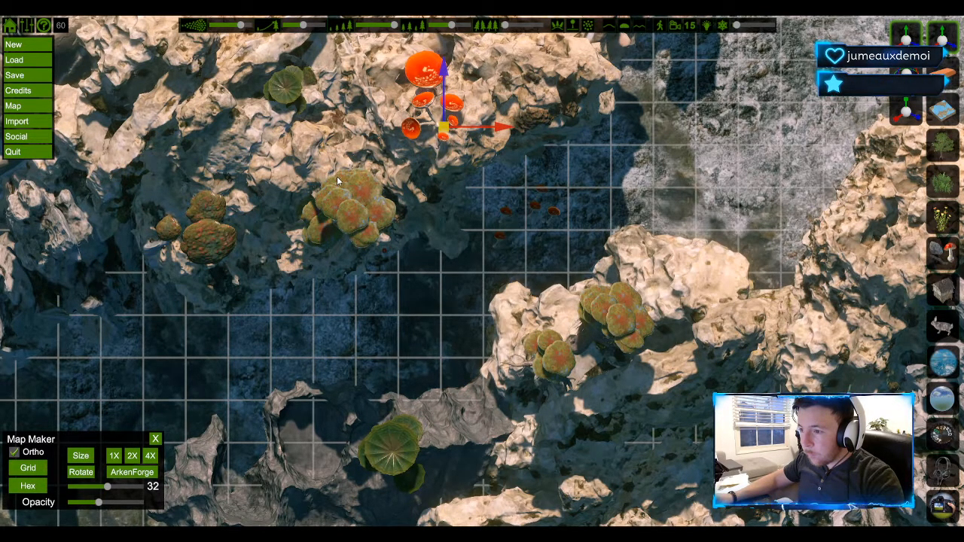
Move the easternmost small mushroom from the dark floor patch to the lower edge of the red mushroom group.
{"action": "left_click", "coordinate": [553, 212]}
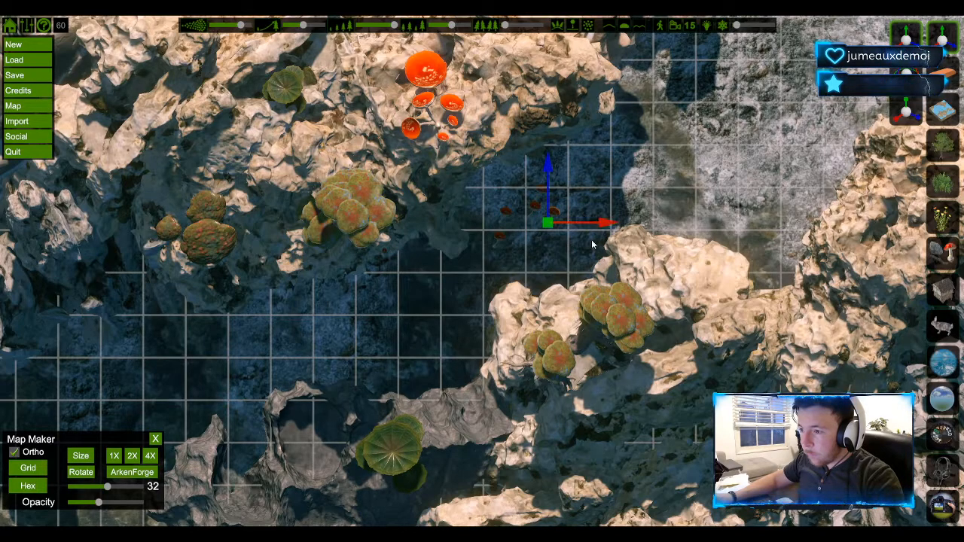
{"action": "left_click_drag", "start_coordinate": [599, 223], "coordinate": [491, 224]}
{"action": "left_click_drag", "start_coordinate": [437, 176], "coordinate": [438, 110]}
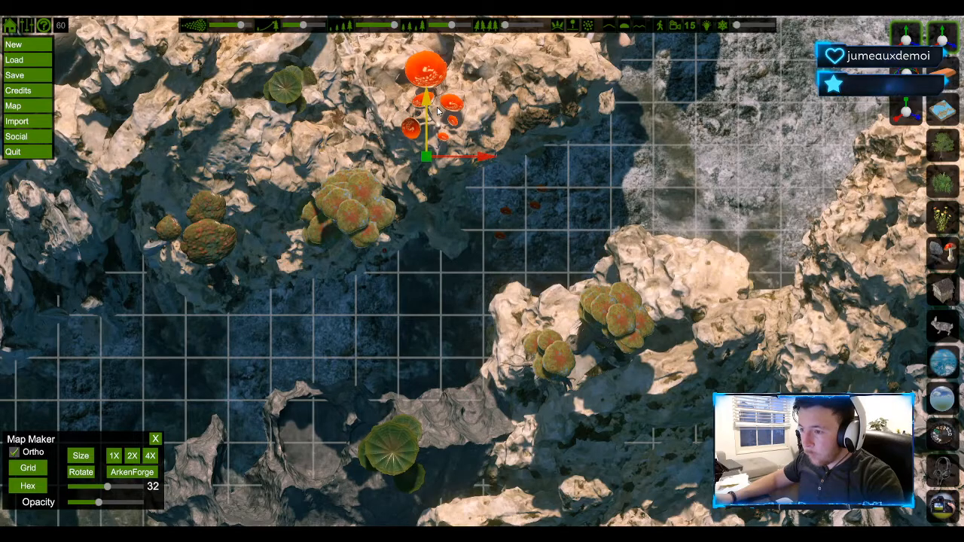
{"action": "left_click", "coordinate": [908, 99]}
{"action": "left_click_drag", "start_coordinate": [348, 203], "coordinate": [333, 210]}
{"action": "key", "text": "w"}
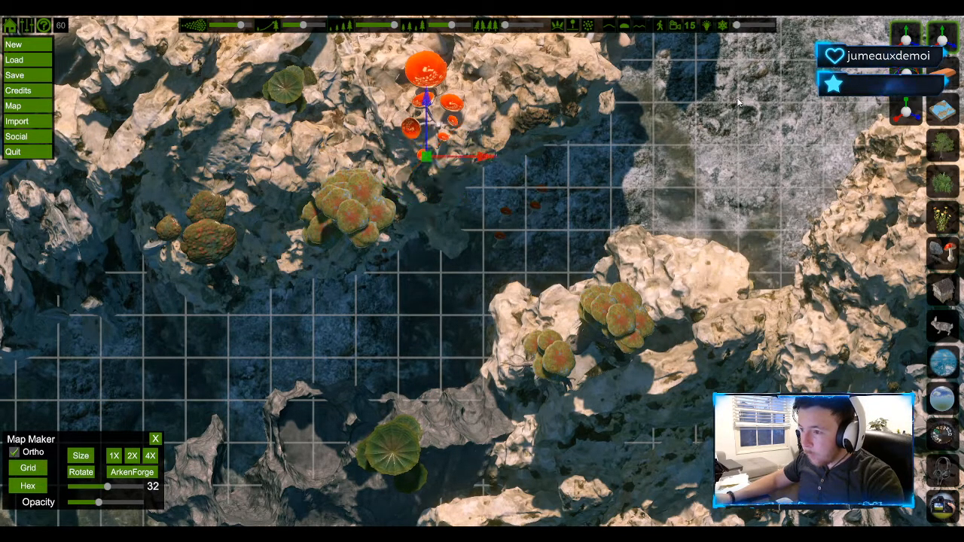
{"action": "left_click_drag", "start_coordinate": [441, 107], "coordinate": [441, 96]}
{"action": "left_click_drag", "start_coordinate": [492, 148], "coordinate": [487, 149]}
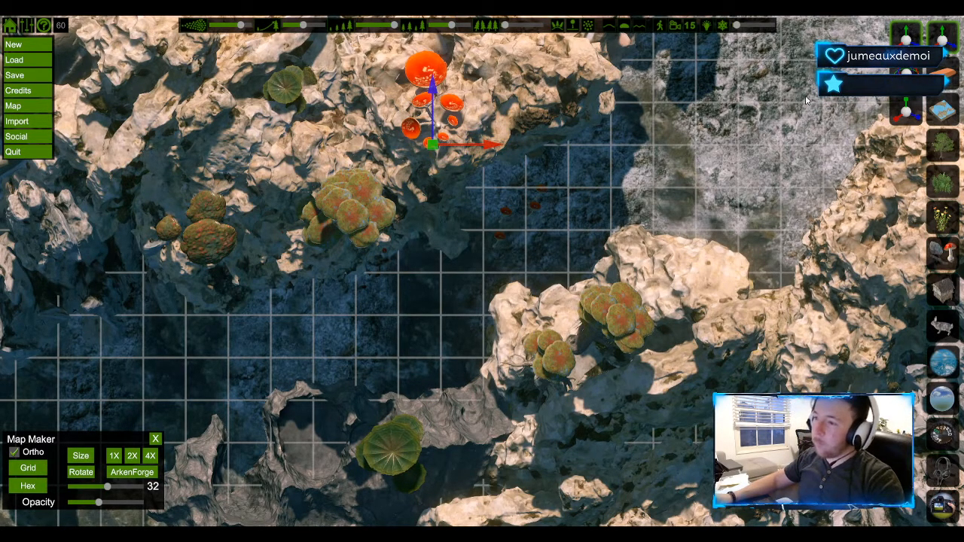
{"action": "left_click", "coordinate": [950, 50]}
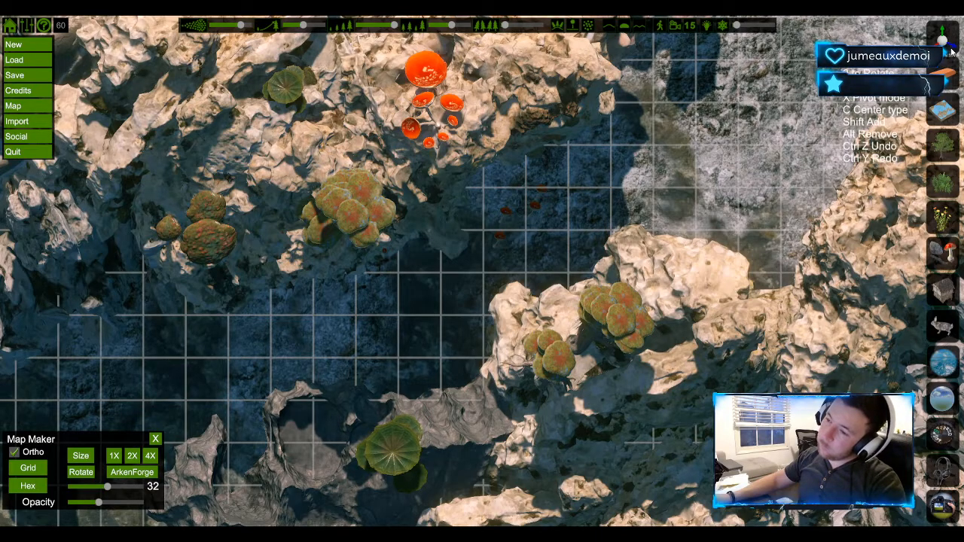
Move the westernmost upper mushroom on the dark floor patch to the ledge below the red group, and try scaling it.
{"action": "key", "text": "g"}
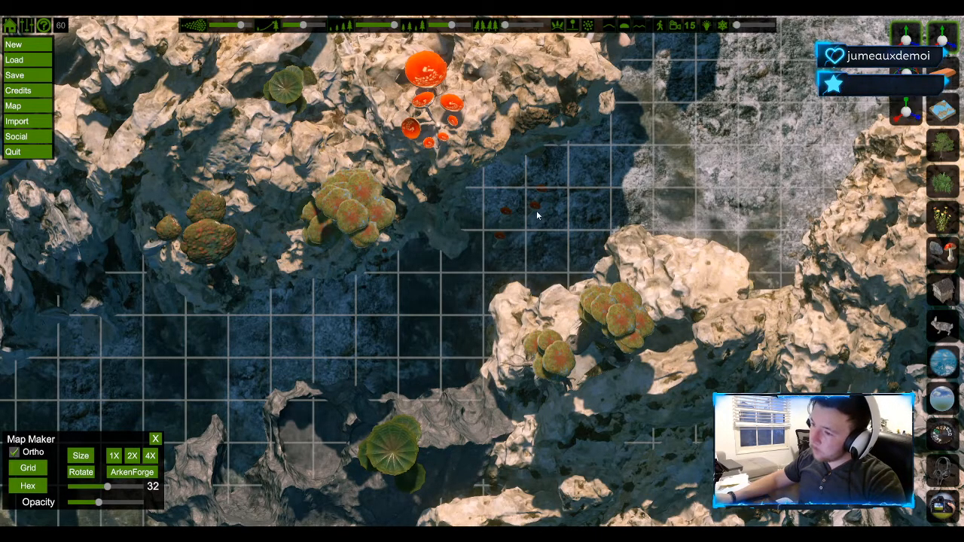
{"action": "left_click", "coordinate": [502, 213]}
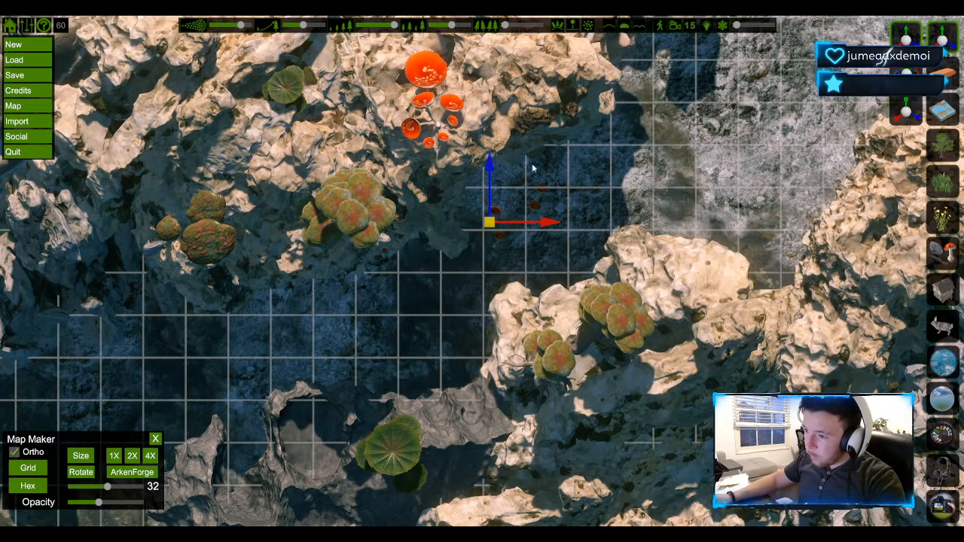
{"action": "left_click", "coordinate": [718, 247]}
{"action": "left_click", "coordinate": [496, 214]}
{"action": "left_click_drag", "start_coordinate": [543, 227], "coordinate": [490, 233]}
{"action": "left_click", "coordinate": [903, 114]}
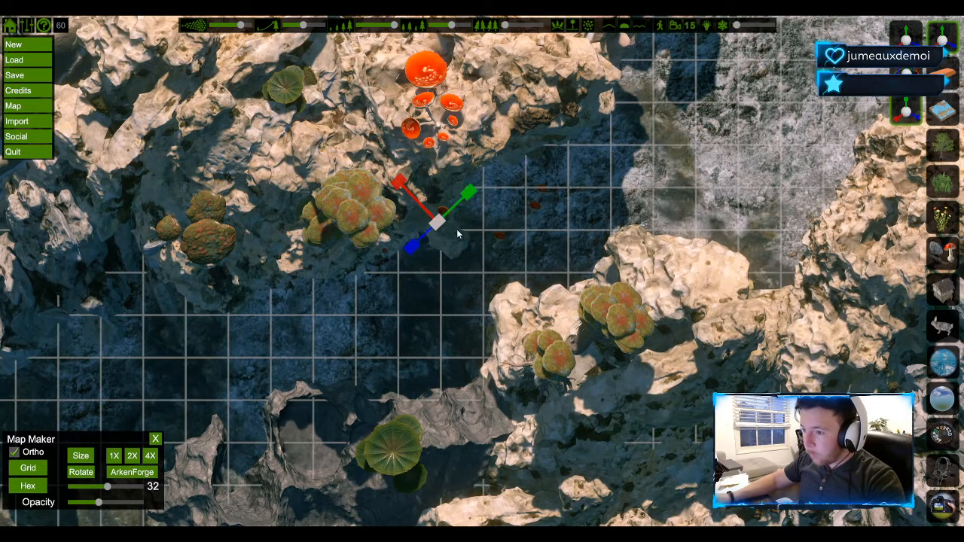
{"action": "left_click_drag", "start_coordinate": [423, 242], "coordinate": [424, 244]}
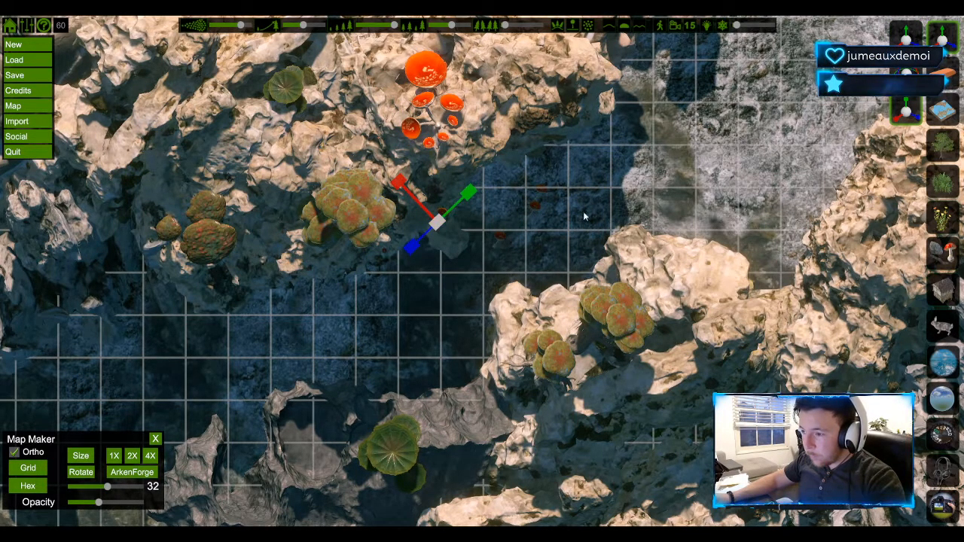
Move another small mushroom from the middle of the floor patch to the rock between the red group and the green coral cluster.
{"action": "left_click", "coordinate": [906, 38]}
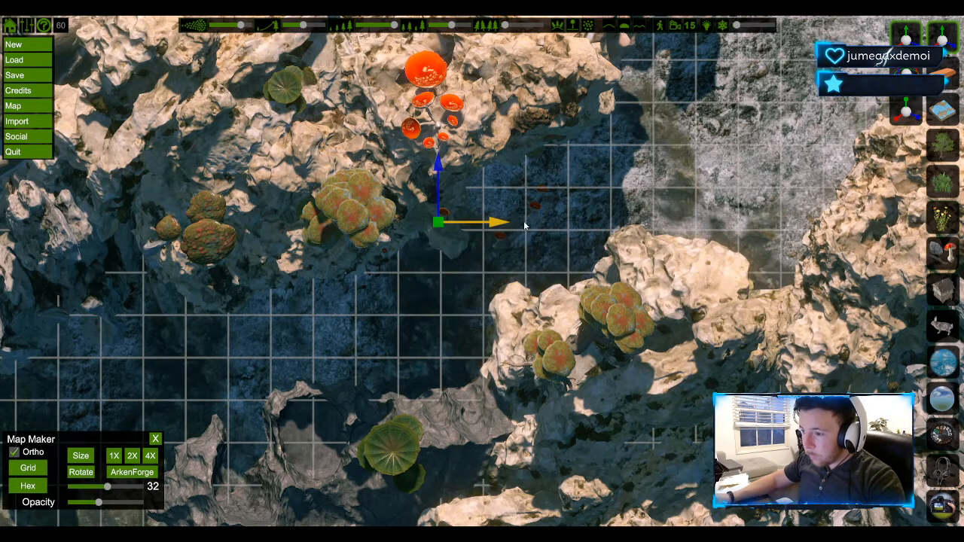
{"action": "left_click_drag", "start_coordinate": [445, 217], "coordinate": [493, 227]}
{"action": "left_click_drag", "start_coordinate": [428, 160], "coordinate": [431, 122]}
{"action": "left_click_drag", "start_coordinate": [500, 186], "coordinate": [486, 193]}
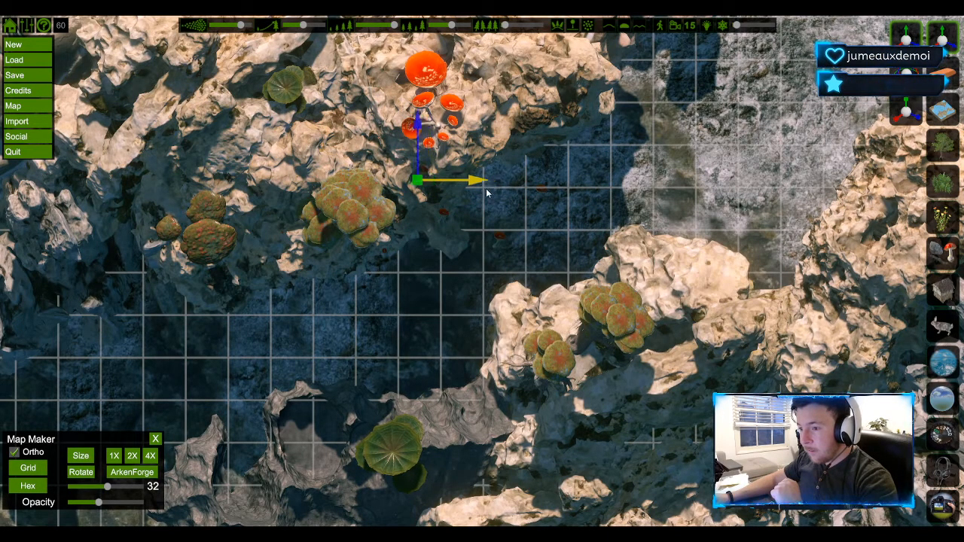
{"action": "left_click_drag", "start_coordinate": [422, 130], "coordinate": [422, 140]}
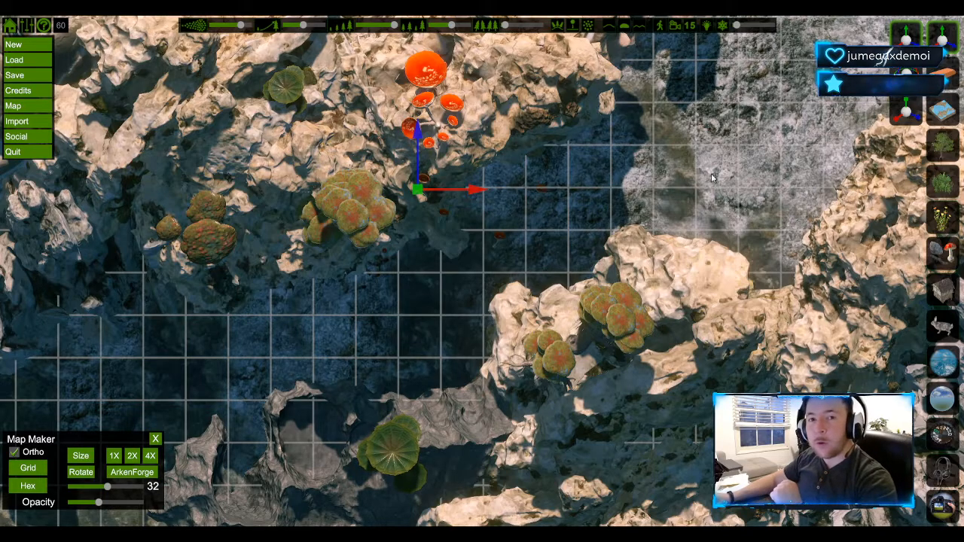
Rotate that mushroom so its cap leans toward the green coral cluster.
{"action": "left_click", "coordinate": [905, 74]}
{"action": "left_click_drag", "start_coordinate": [456, 194], "coordinate": [381, 230]}
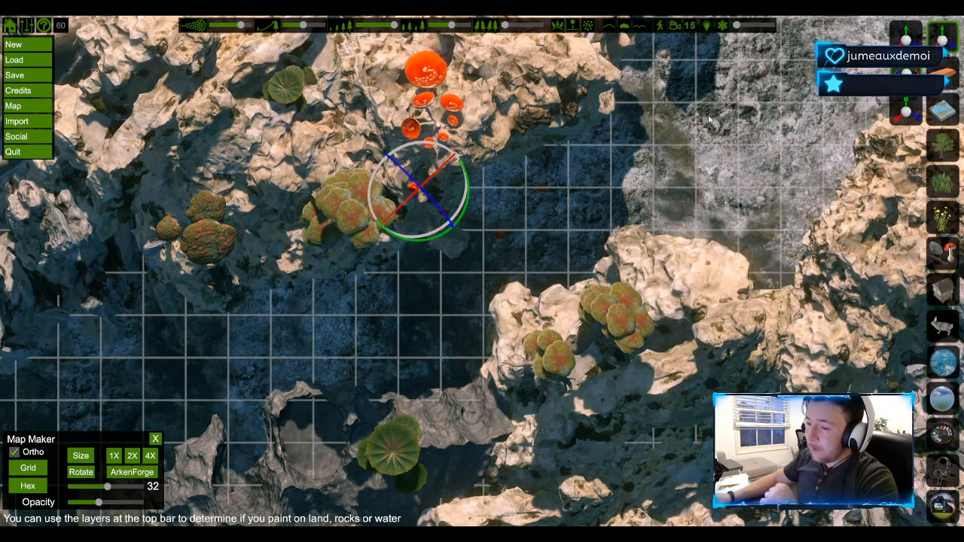
{"action": "left_click", "coordinate": [936, 41]}
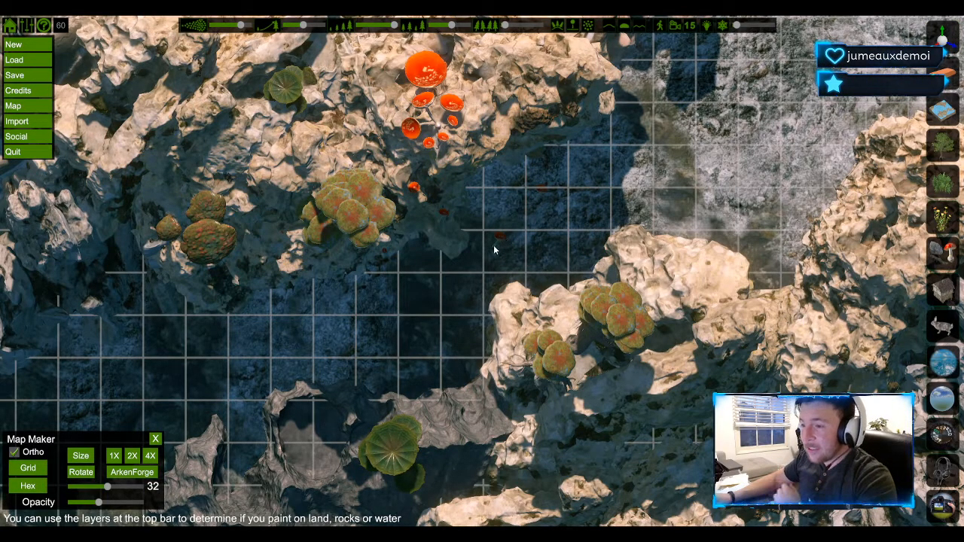
Move the lowest small mushroom from the dark floor patch to just beneath the red group and activate scaling for it.
{"action": "left_click", "coordinate": [941, 38]}
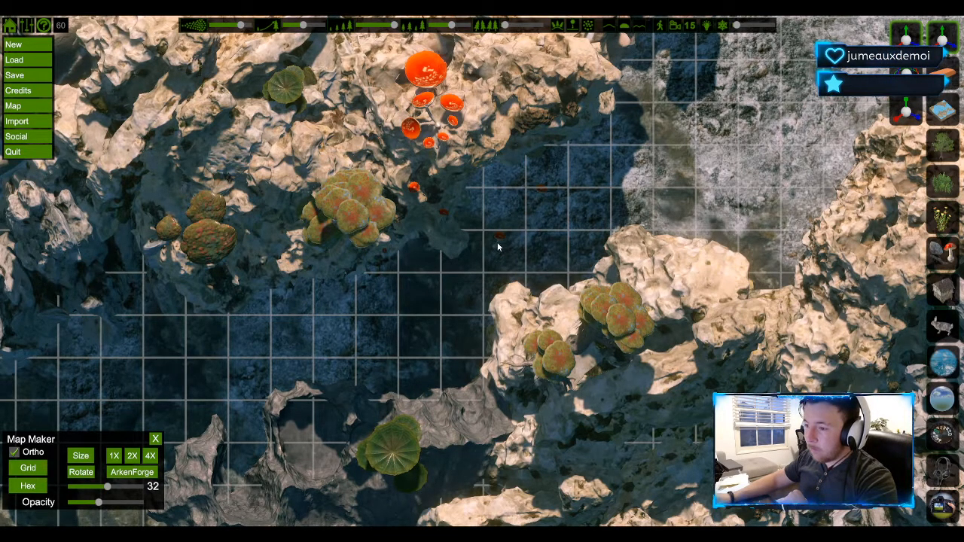
{"action": "left_click_drag", "start_coordinate": [556, 251], "coordinate": [484, 254]}
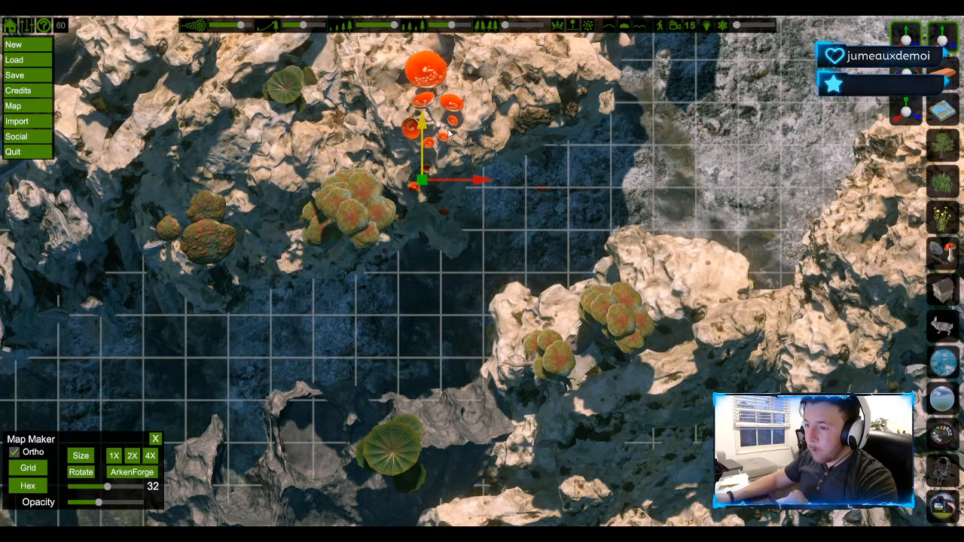
{"action": "left_click", "coordinate": [905, 116]}
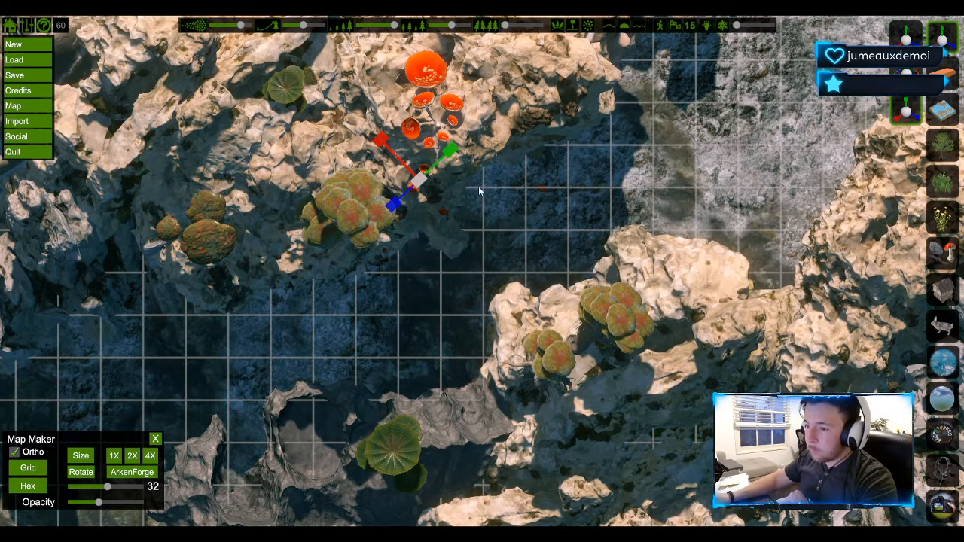
Move the last small floor mushroom beside the green coral cluster, rotate it to tilt its cap, and deselect it.
{"action": "left_click", "coordinate": [901, 38]}
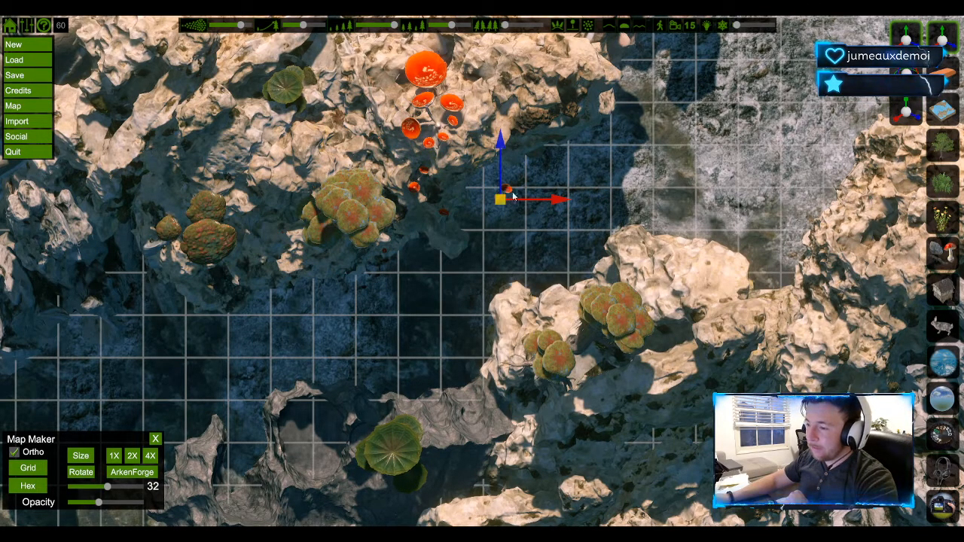
{"action": "left_click_drag", "start_coordinate": [561, 213], "coordinate": [494, 214]}
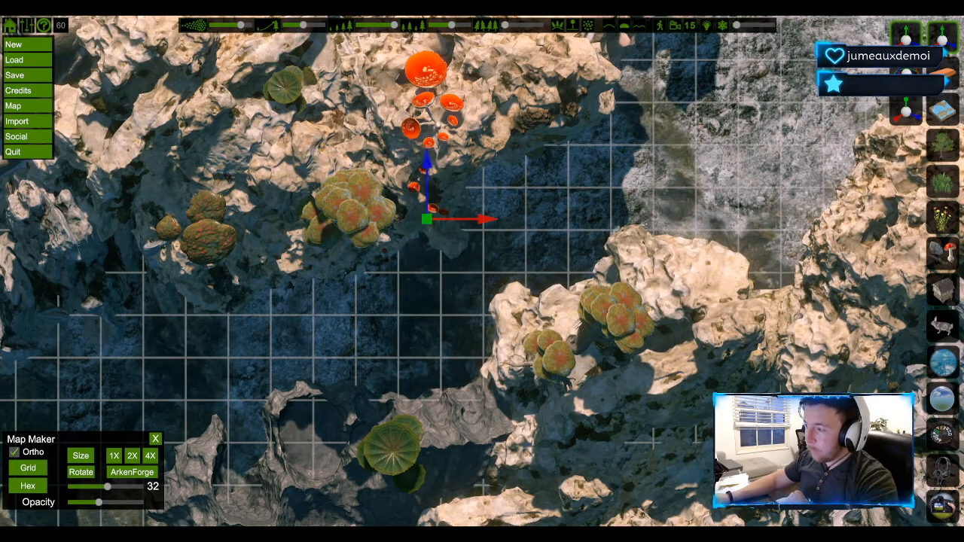
{"action": "left_click", "coordinate": [906, 73]}
{"action": "left_click_drag", "start_coordinate": [433, 220], "coordinate": [313, 339]}
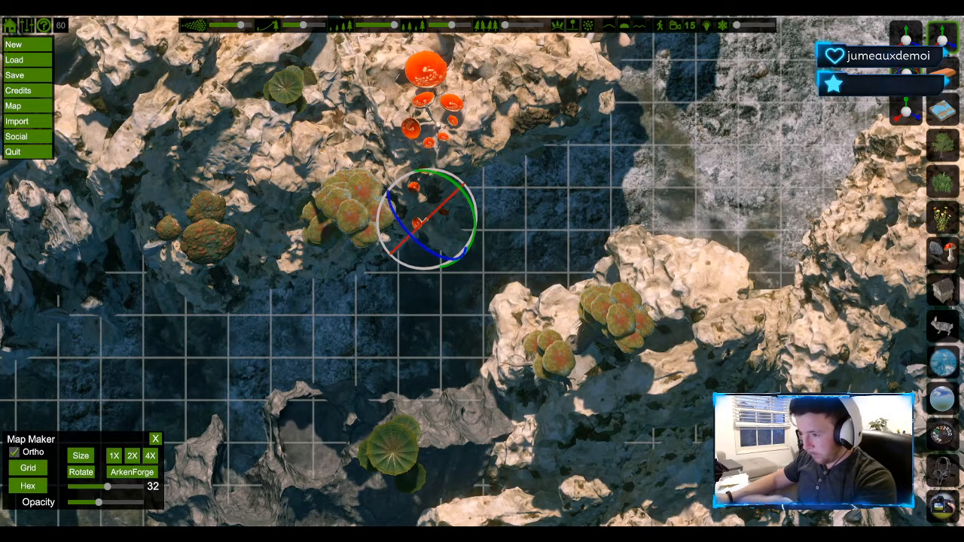
{"action": "left_click", "coordinate": [907, 34]}
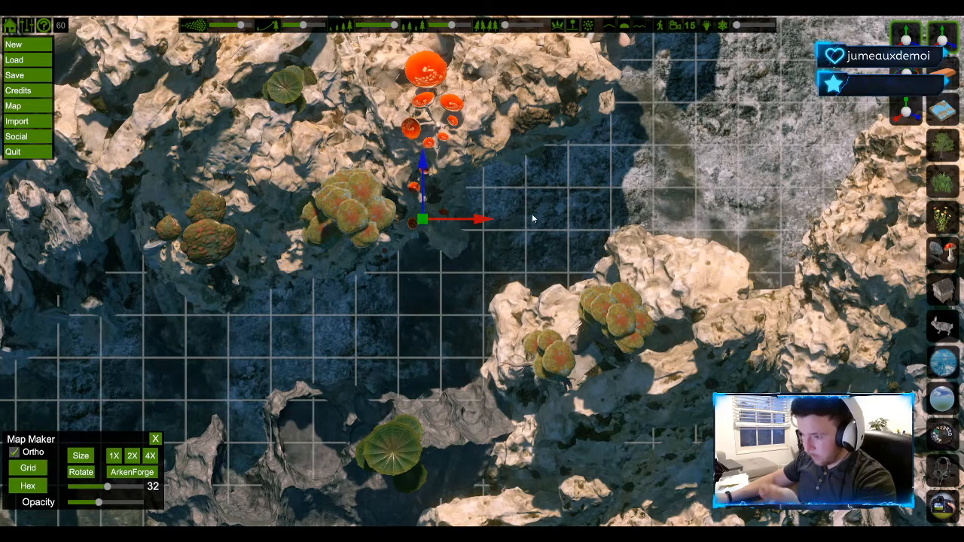
{"action": "left_click", "coordinate": [639, 232]}
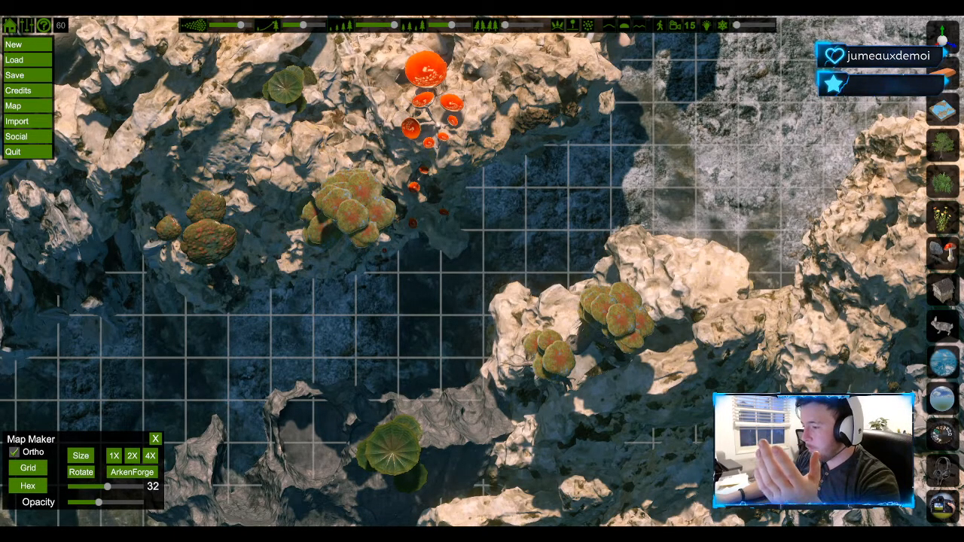
Move the large rock from the lower ledge to the right-hand rock wall beside the cavern floor, adjust its placement, and deselect it.
{"action": "left_click", "coordinate": [942, 34]}
{"action": "left_click_drag", "start_coordinate": [697, 457], "coordinate": [692, 405]}
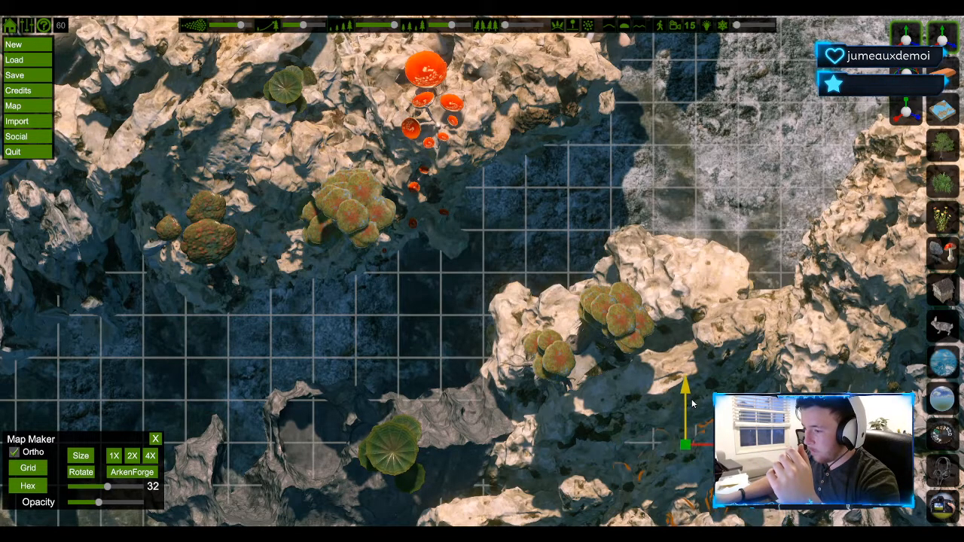
{"action": "left_click_drag", "start_coordinate": [685, 443], "coordinate": [901, 380]}
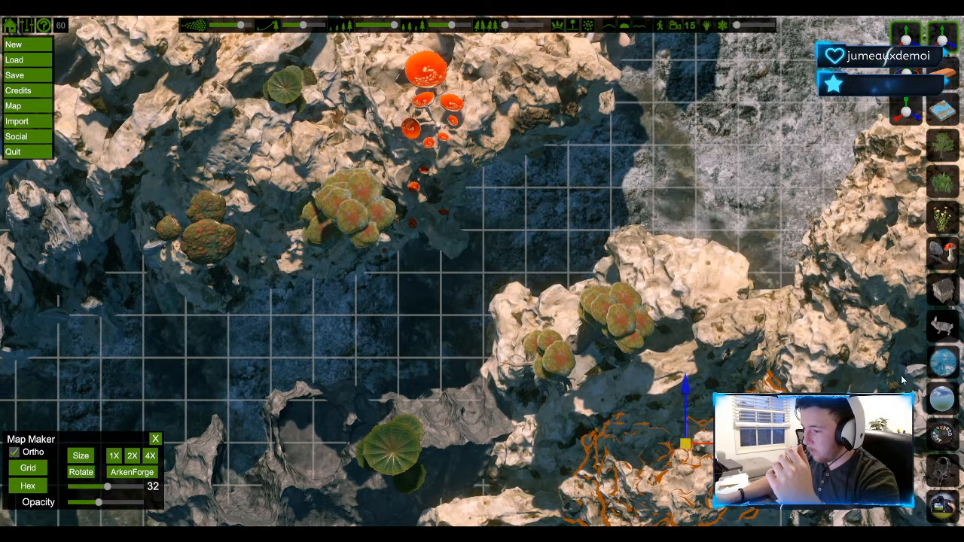
{"action": "left_click", "coordinate": [893, 384]}
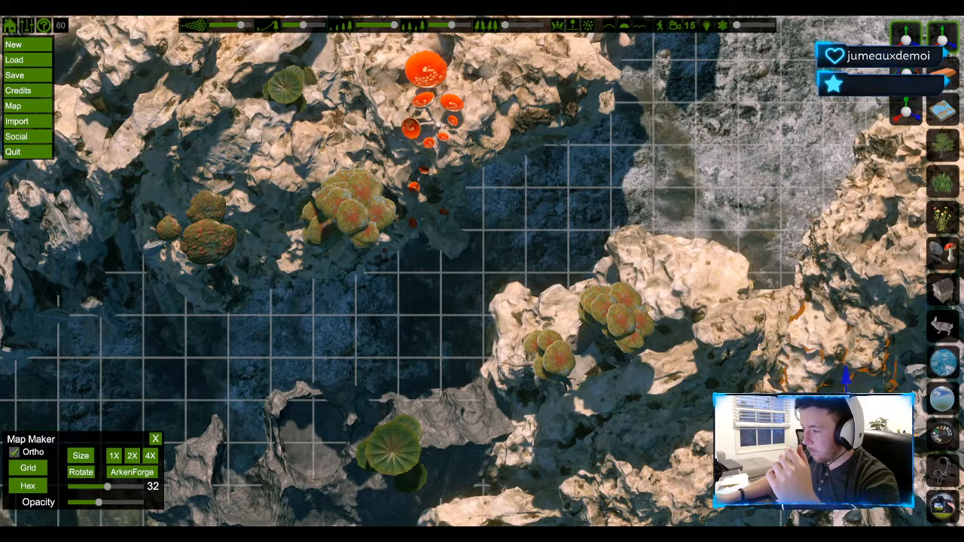
{"action": "left_click_drag", "start_coordinate": [832, 379], "coordinate": [832, 398]}
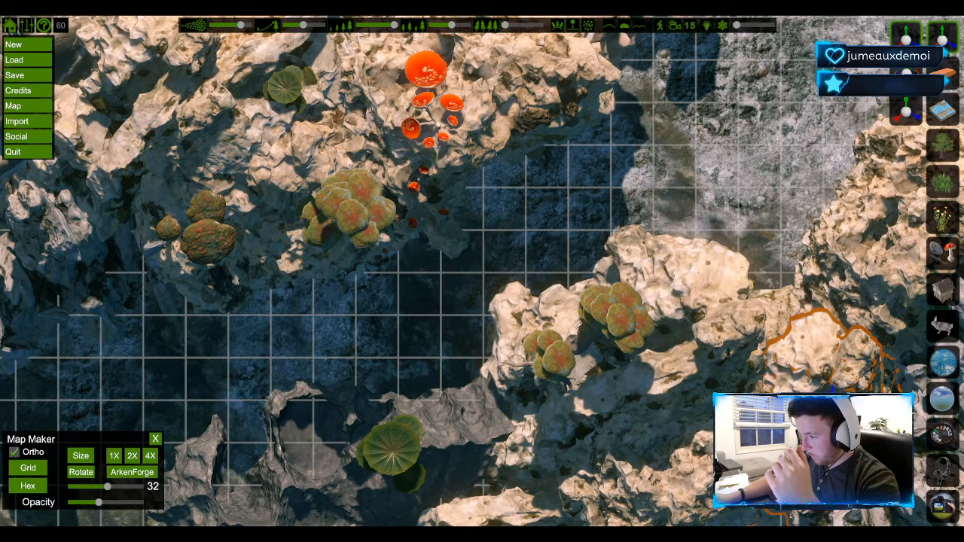
{"action": "left_click", "coordinate": [941, 40]}
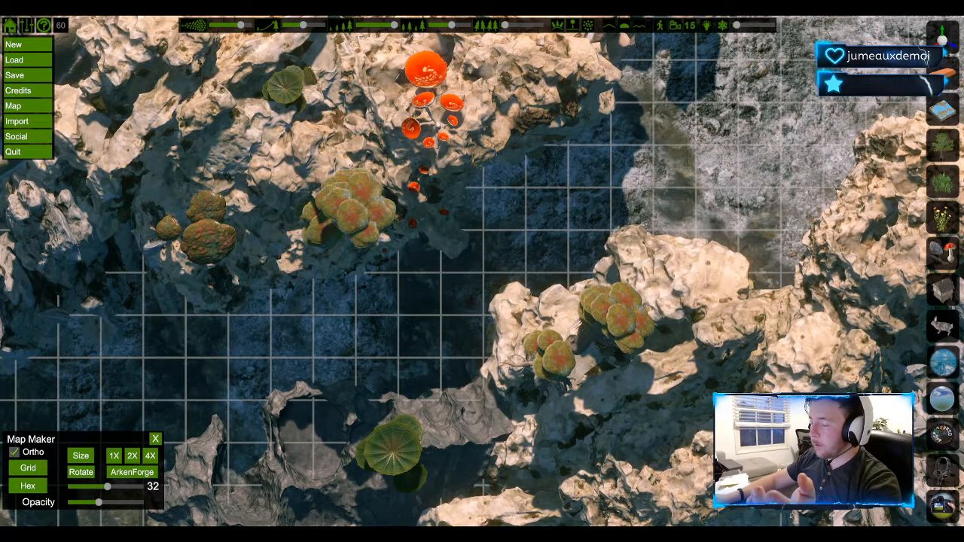
Place a brown-green coral growth cluster on the snowy cavern floor, then enlarge it and rotate its caps toward the right wall.
{"action": "left_click", "coordinate": [951, 257]}
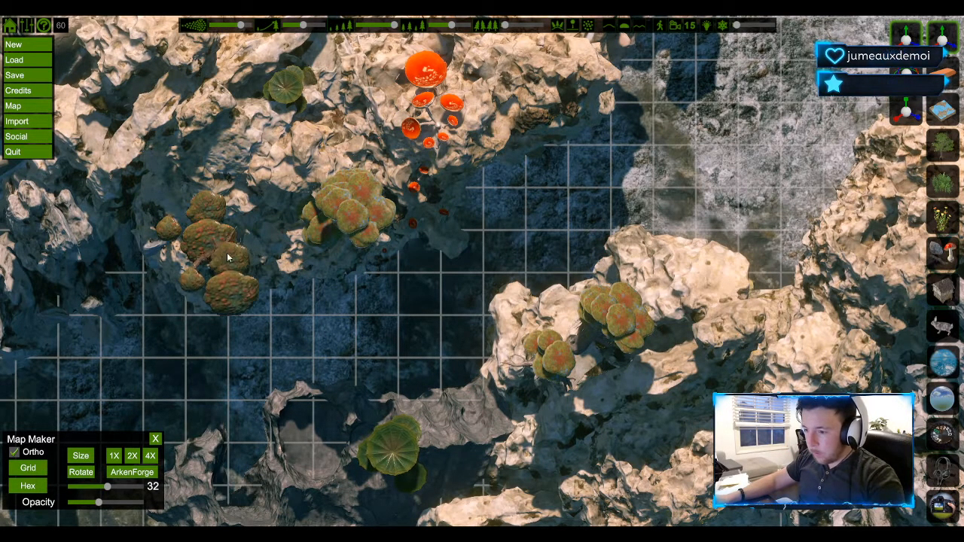
{"action": "left_click", "coordinate": [731, 178]}
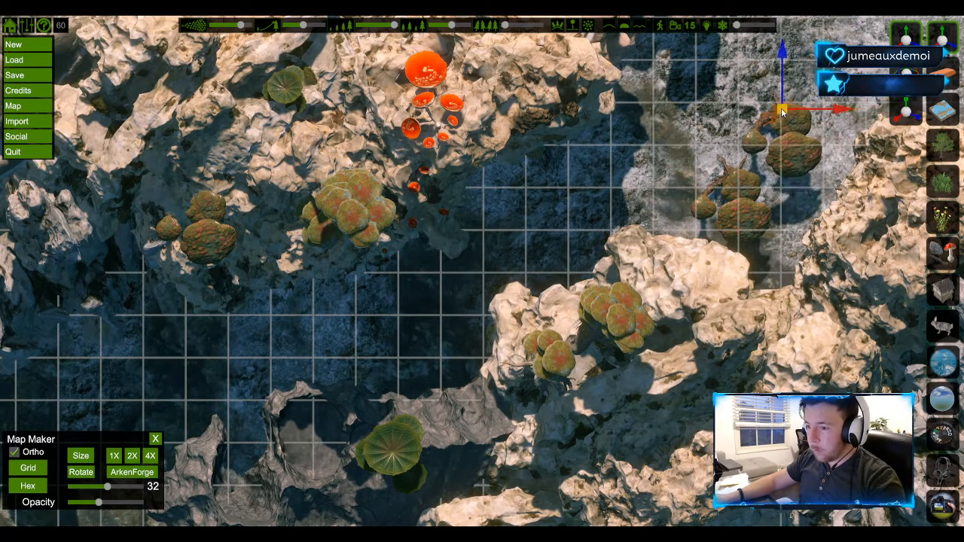
{"action": "right_click", "coordinate": [768, 103]}
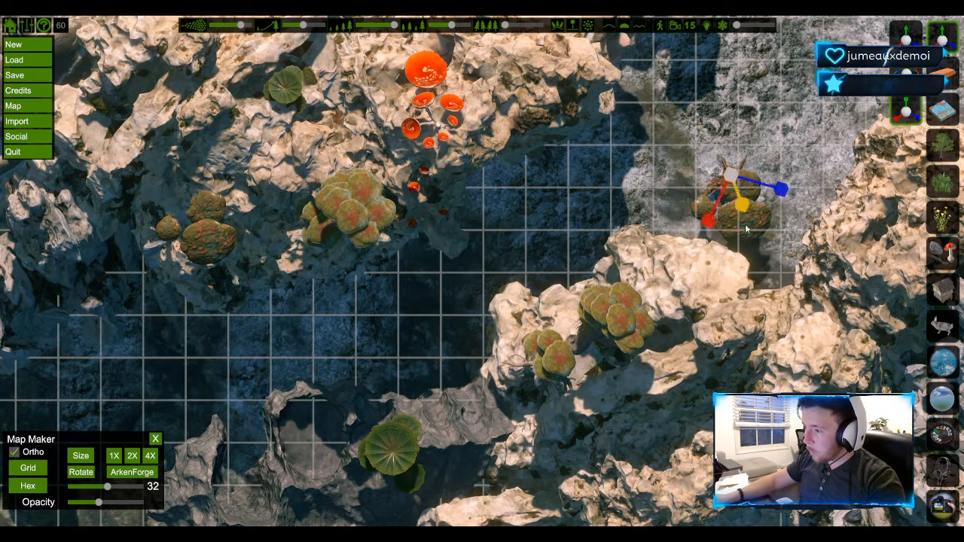
{"action": "left_click_drag", "start_coordinate": [735, 183], "coordinate": [729, 117]}
{"action": "key", "text": "e"}
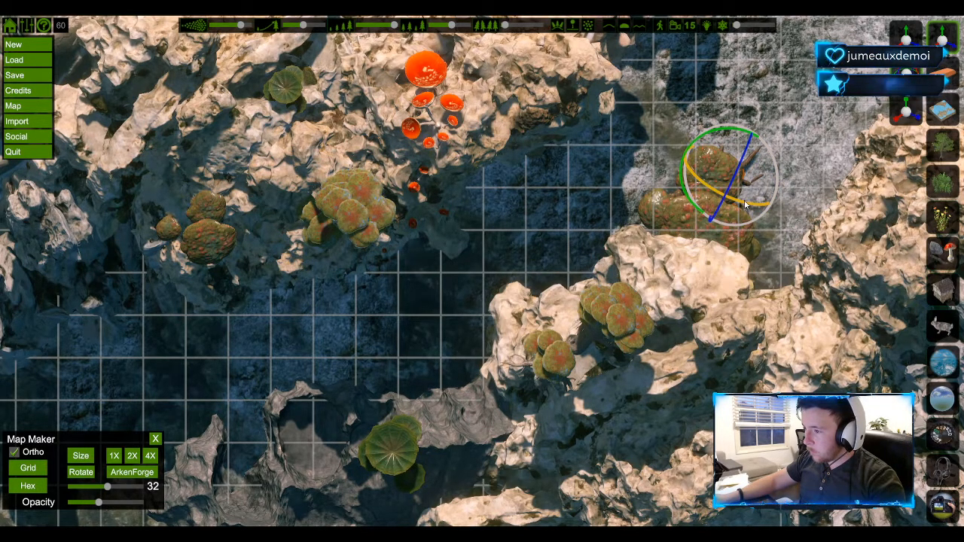
{"action": "left_click_drag", "start_coordinate": [775, 174], "coordinate": [812, 137]}
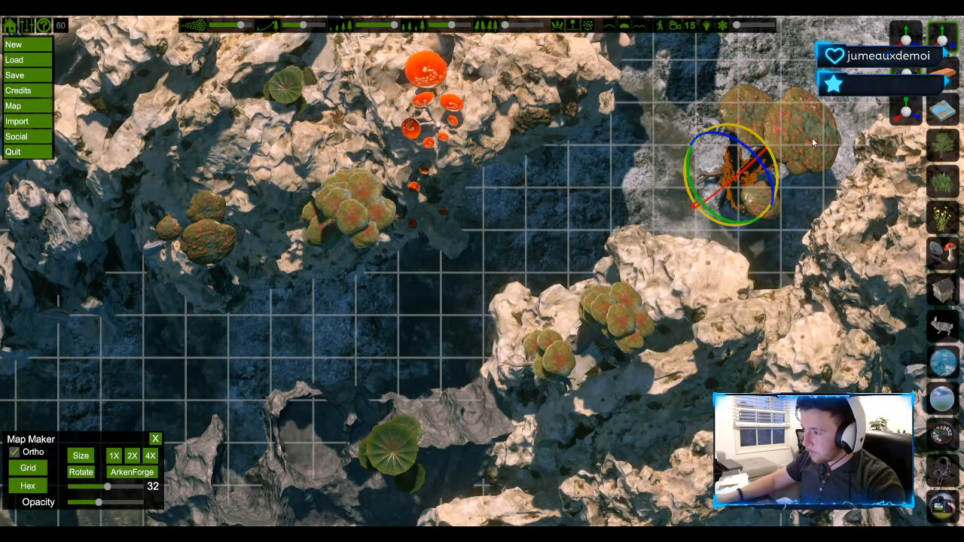
Move the enlarged coral growth onto the lower right ledge beside the rock, scale it up further, and deselect it.
{"action": "left_click", "coordinate": [906, 34]}
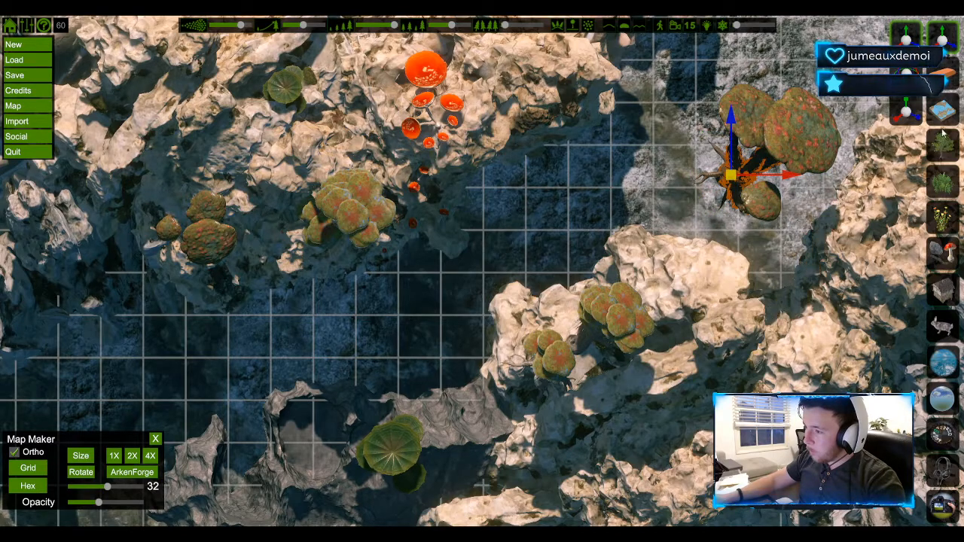
{"action": "left_click_drag", "start_coordinate": [741, 128], "coordinate": [740, 343]}
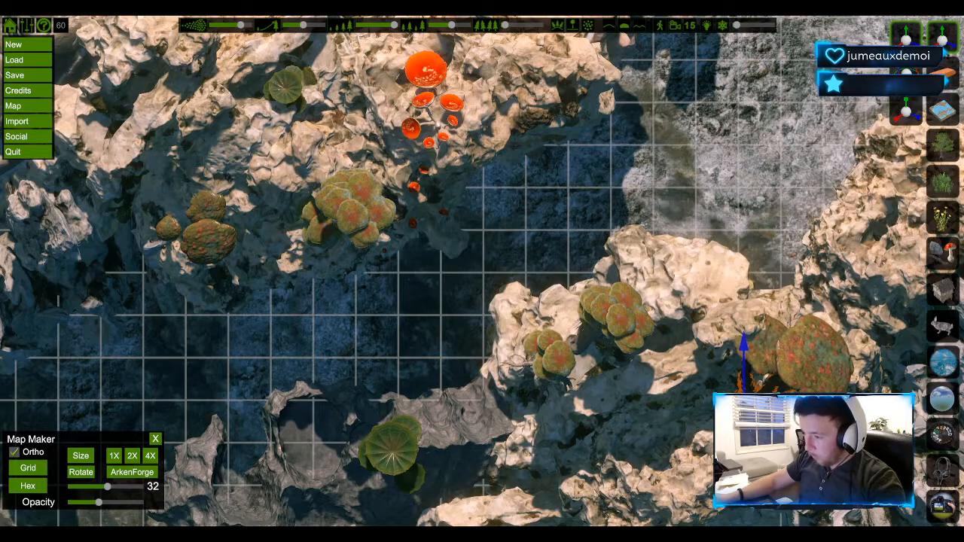
{"action": "left_click", "coordinate": [896, 117]}
{"action": "left_click_drag", "start_coordinate": [744, 408], "coordinate": [771, 394]}
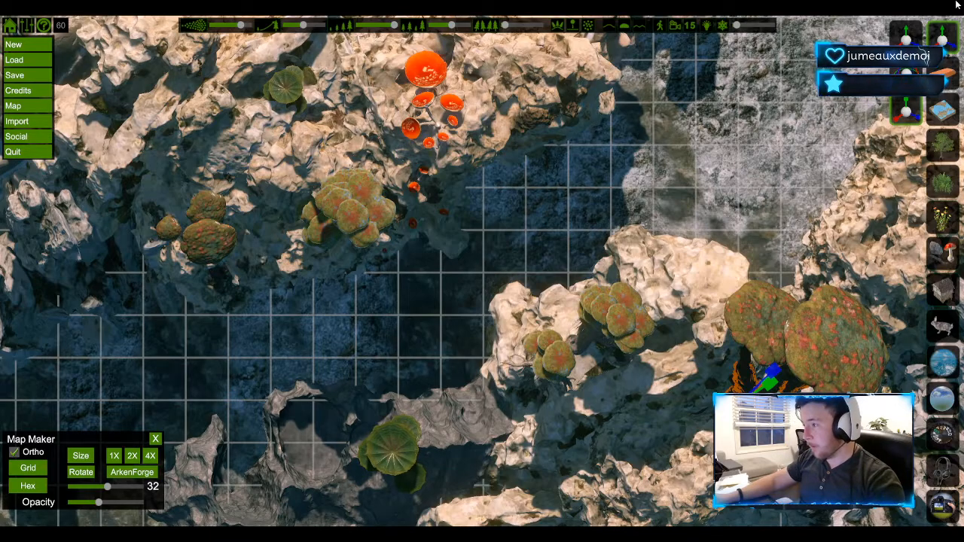
{"action": "left_click", "coordinate": [941, 34]}
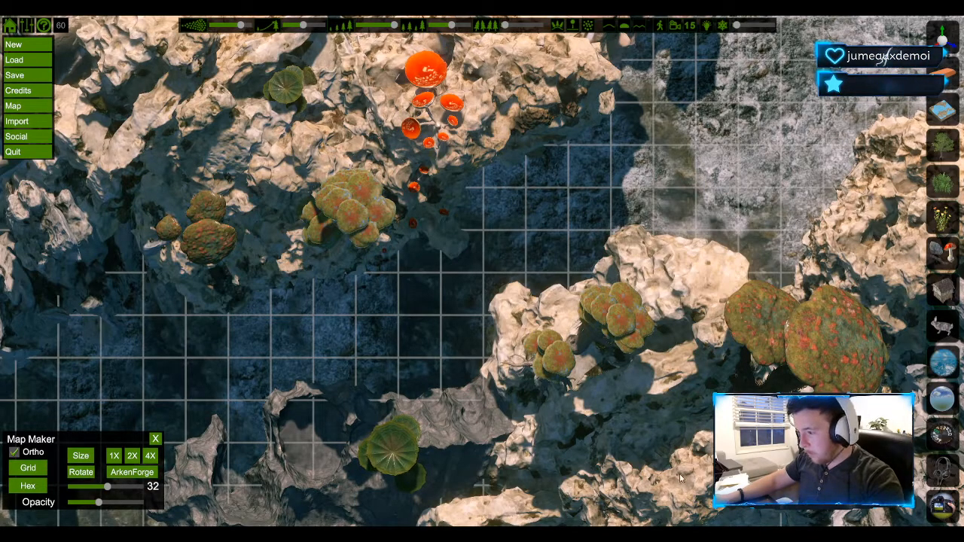
Try to add a large red mushroom and position it on the lower ledge below the green coral clusters.
{"action": "left_click", "coordinate": [721, 217]}
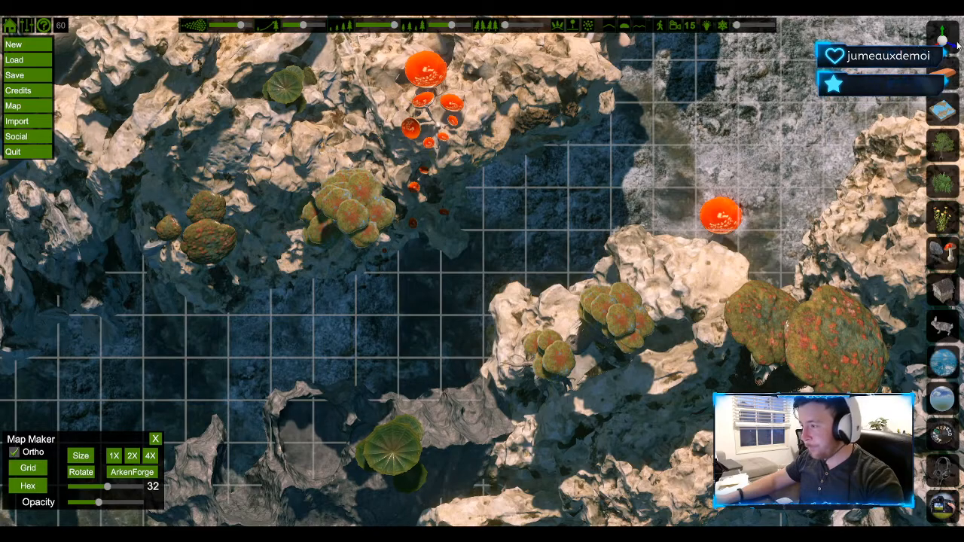
{"action": "left_click", "coordinate": [726, 220]}
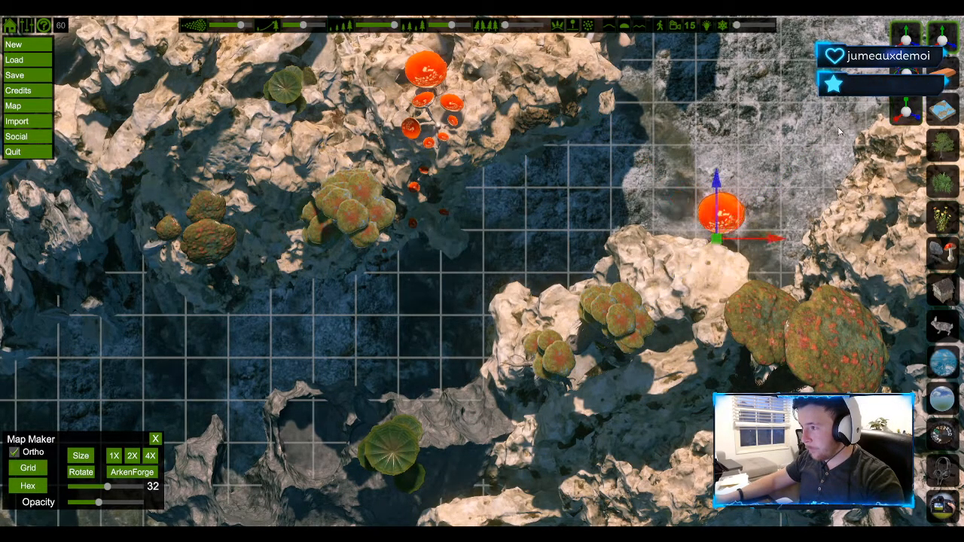
{"action": "left_click_drag", "start_coordinate": [719, 235], "coordinate": [688, 380]}
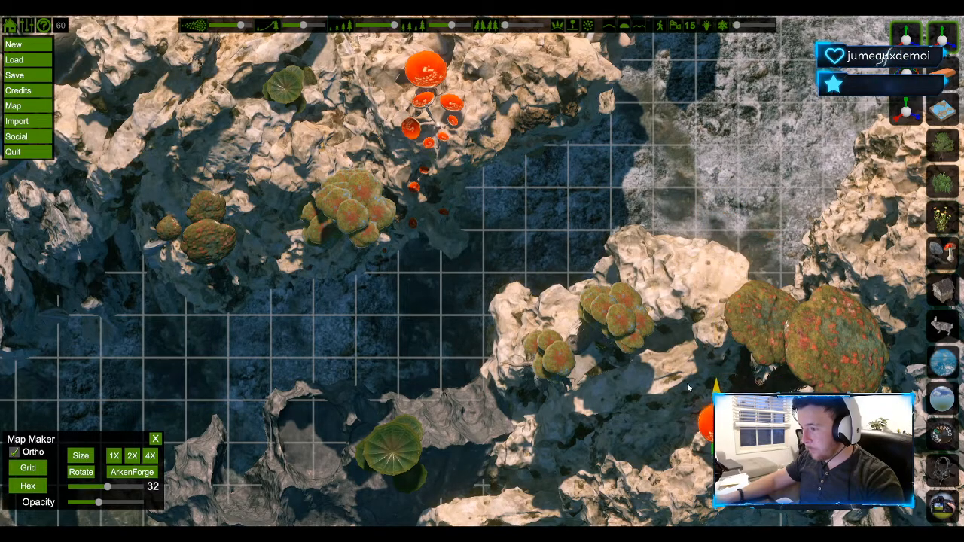
{"action": "left_click_drag", "start_coordinate": [713, 427], "coordinate": [675, 431]}
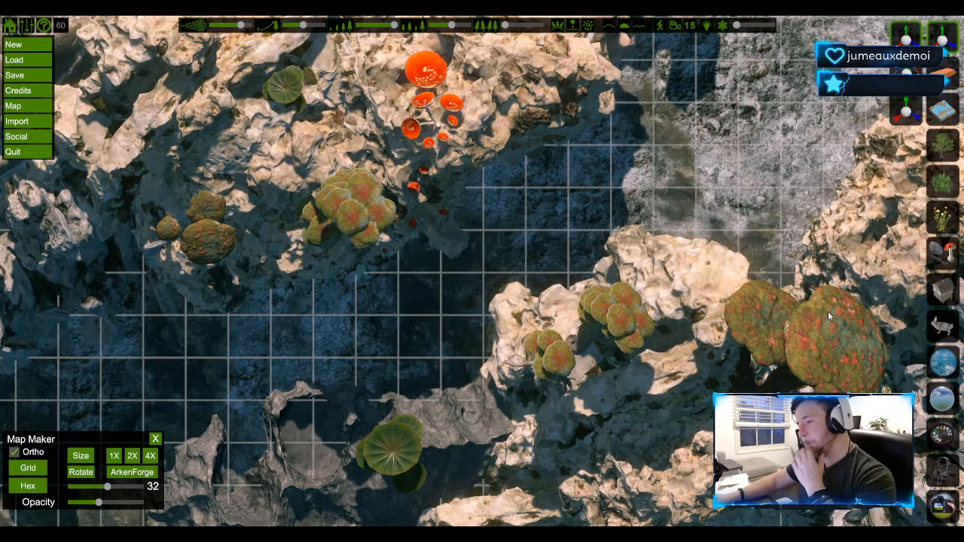
Choose the small red-capped mushroom from the rocks and mushrooms set and scatter it over the upper and right rock ledges.
{"action": "left_click", "coordinate": [933, 263]}
{"action": "left_click", "coordinate": [892, 335]}
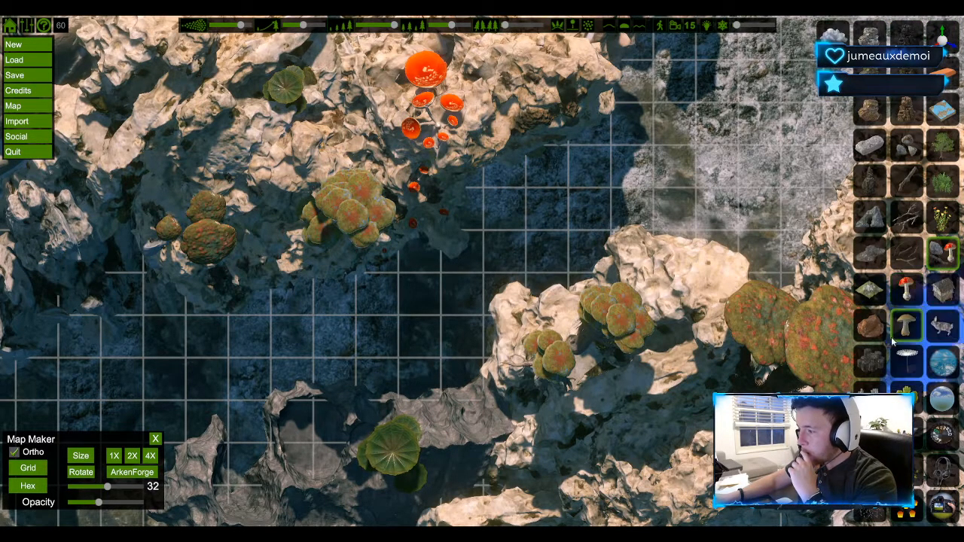
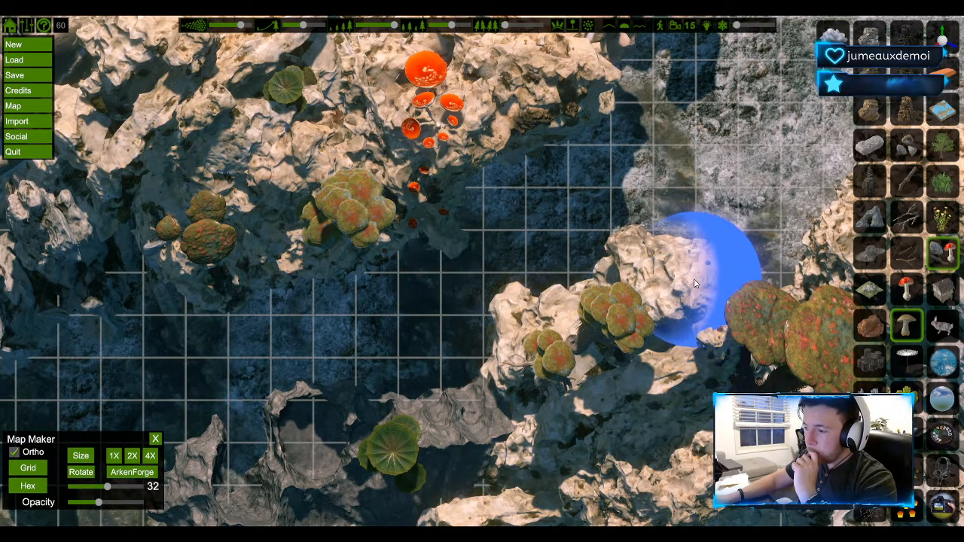
{"action": "left_click", "coordinate": [906, 288]}
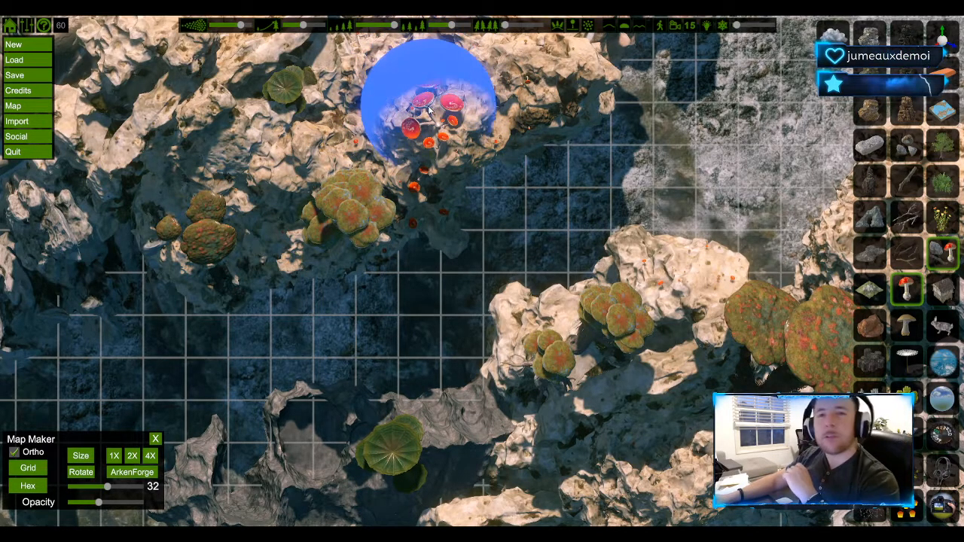
{"action": "left_click", "coordinate": [425, 69]}
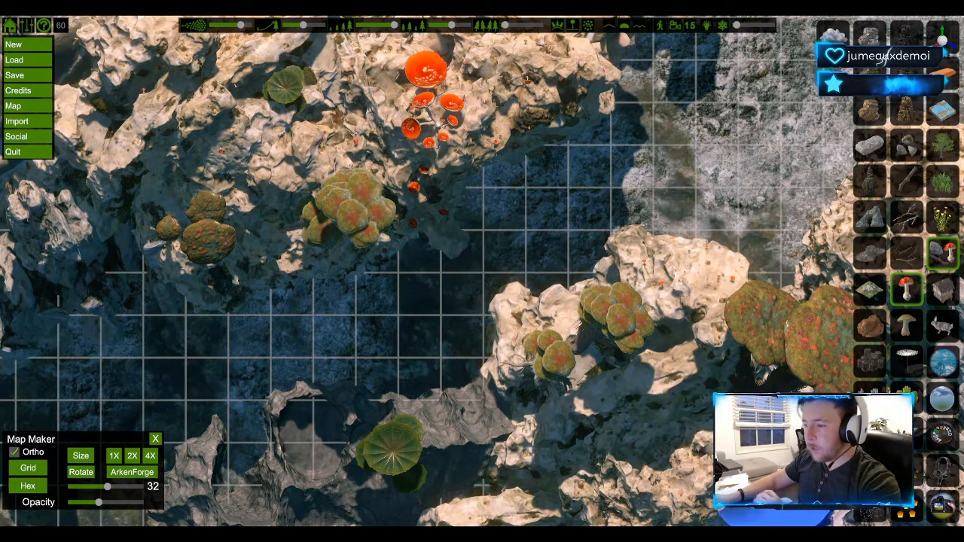
Try out a light object in different colours over the cavern floor and around the coral clusters.
{"action": "left_click", "coordinate": [946, 289]}
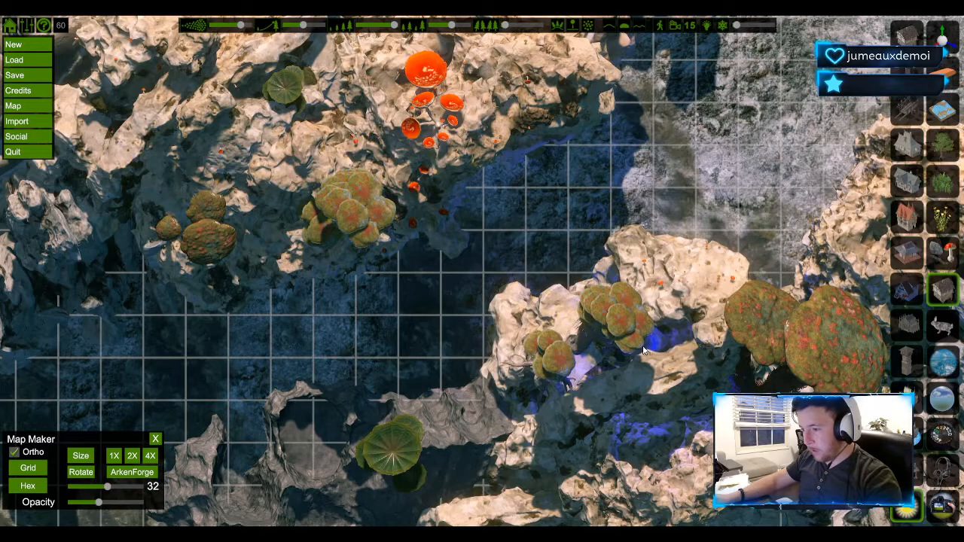
{"action": "scroll", "coordinate": [642, 345], "scroll_direction": "down", "scroll_amount": 1}
{"action": "scroll", "coordinate": [615, 351], "scroll_direction": "down", "scroll_amount": 2}
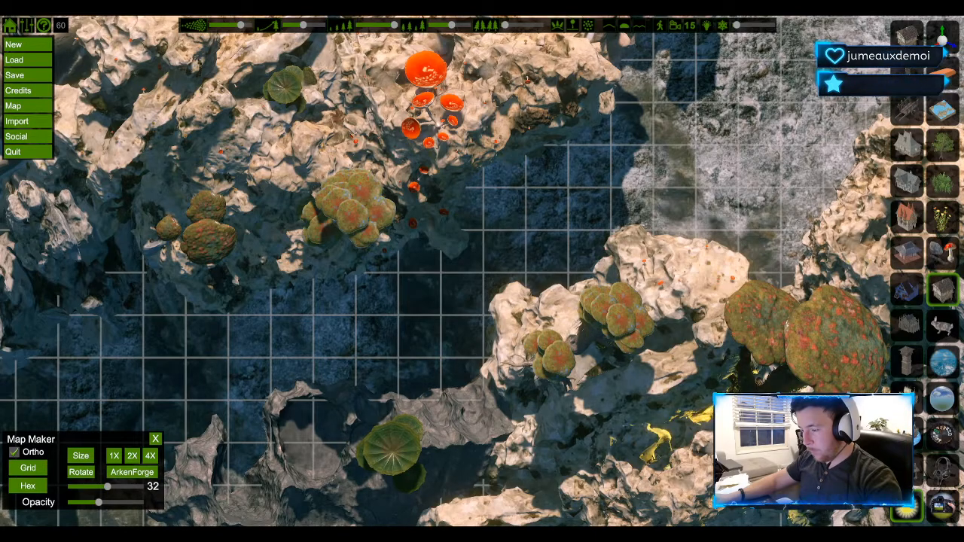
{"action": "scroll", "coordinate": [681, 406], "scroll_direction": "up", "scroll_amount": 2}
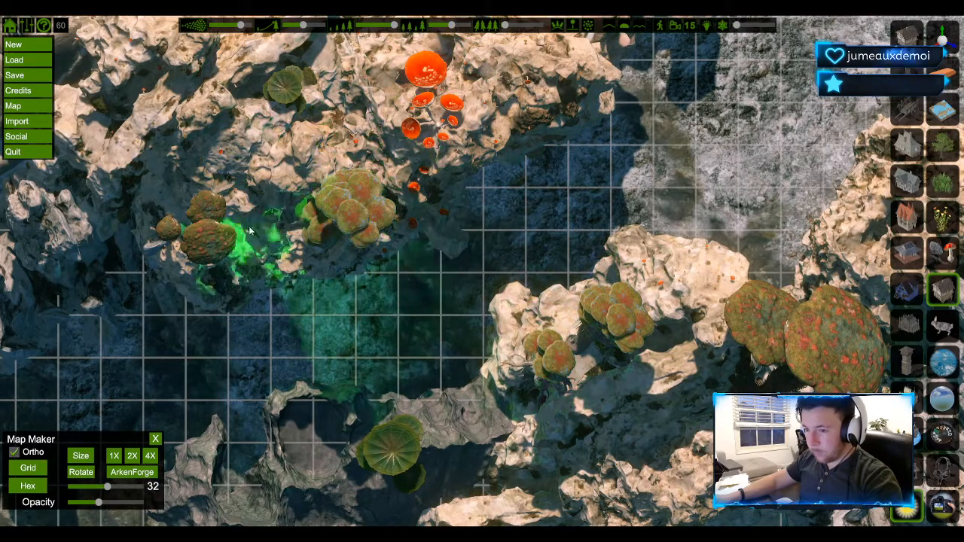
Adjust the sun's direction and raise its height until the light falls from overhead without long shadows across the ledges.
{"action": "left_click", "coordinate": [941, 444]}
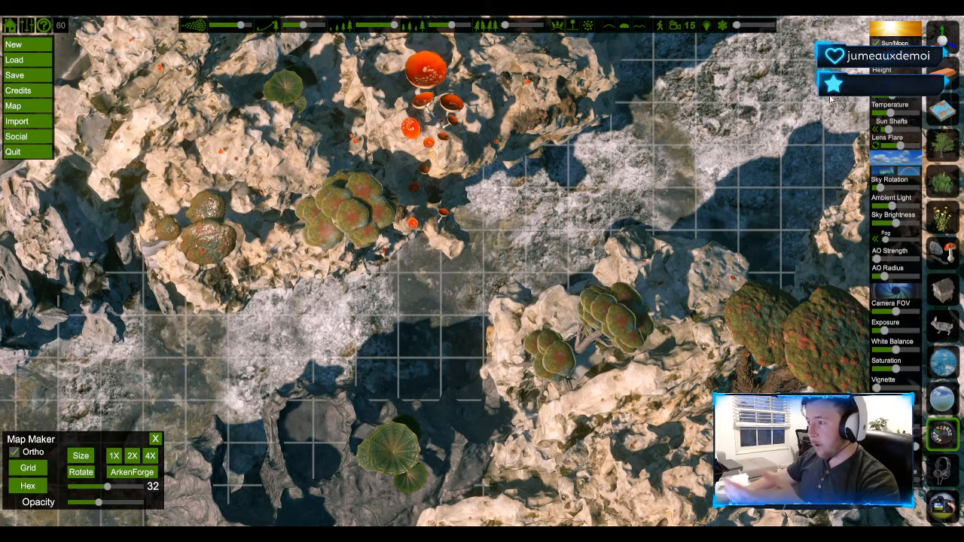
{"action": "left_click_drag", "start_coordinate": [903, 65], "coordinate": [917, 76]}
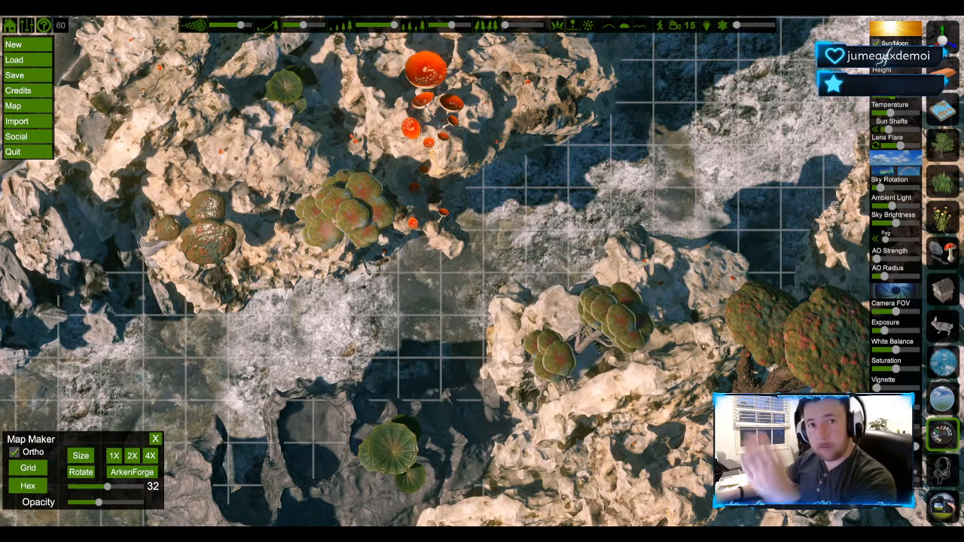
{"action": "left_click_drag", "start_coordinate": [882, 79], "coordinate": [897, 79]}
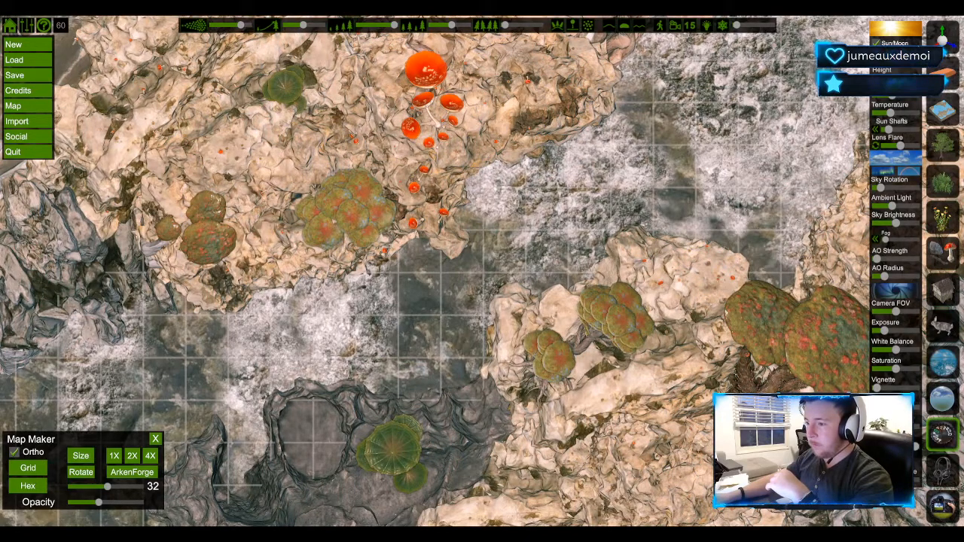
{"action": "left_click_drag", "start_coordinate": [898, 79], "coordinate": [876, 80]}
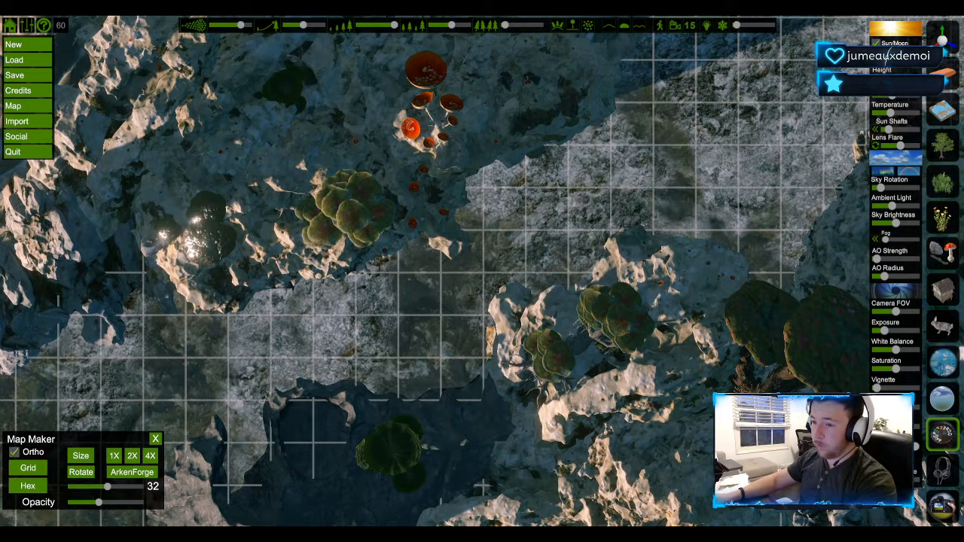
{"action": "left_click_drag", "start_coordinate": [875, 79], "coordinate": [900, 79]}
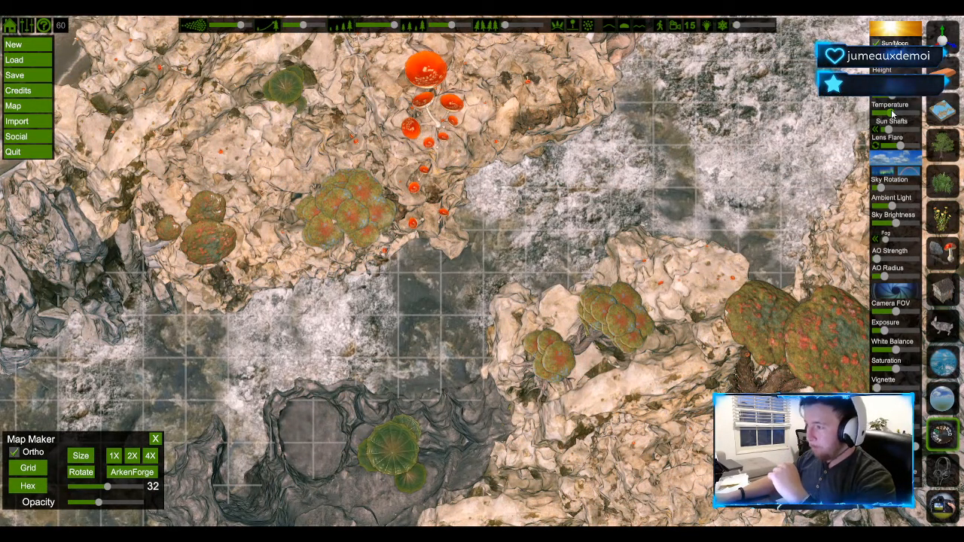
Give the cavern cool blue lighting with dimmed sunlight, maximum temperature, high ambient light and minimum sky brightness.
{"action": "mouse_move", "coordinate": [894, 96]}
{"action": "left_mouse_down"}
{"action": "mouse_move", "coordinate": [910, 98]}
{"action": "mouse_move", "coordinate": [886, 103]}
{"action": "left_mouse_up"}
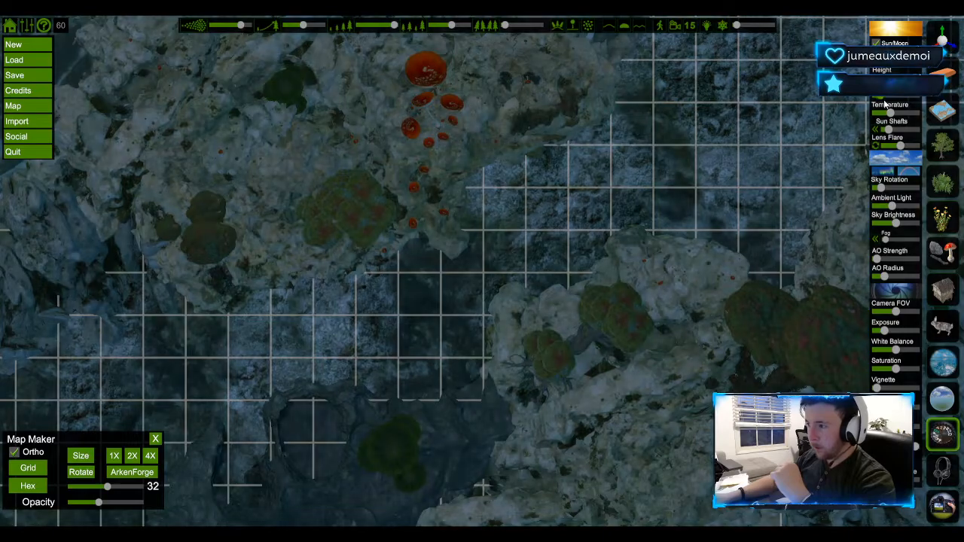
{"action": "mouse_move", "coordinate": [882, 110]}
{"action": "left_mouse_down"}
{"action": "mouse_move", "coordinate": [869, 110]}
{"action": "mouse_move", "coordinate": [901, 97]}
{"action": "mouse_move", "coordinate": [883, 99]}
{"action": "left_mouse_up"}
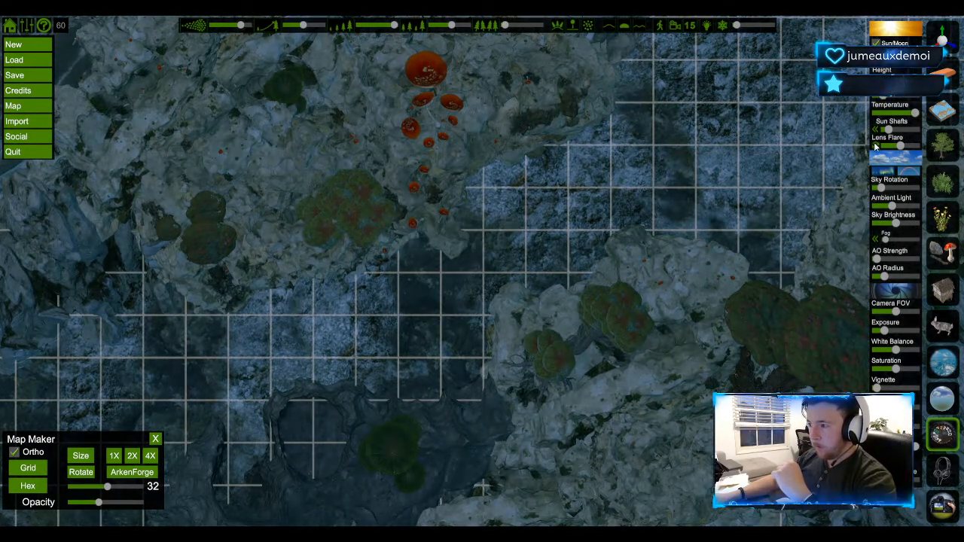
{"action": "mouse_move", "coordinate": [890, 208]}
{"action": "left_mouse_down"}
{"action": "mouse_move", "coordinate": [919, 207]}
{"action": "mouse_move", "coordinate": [909, 207]}
{"action": "left_mouse_up"}
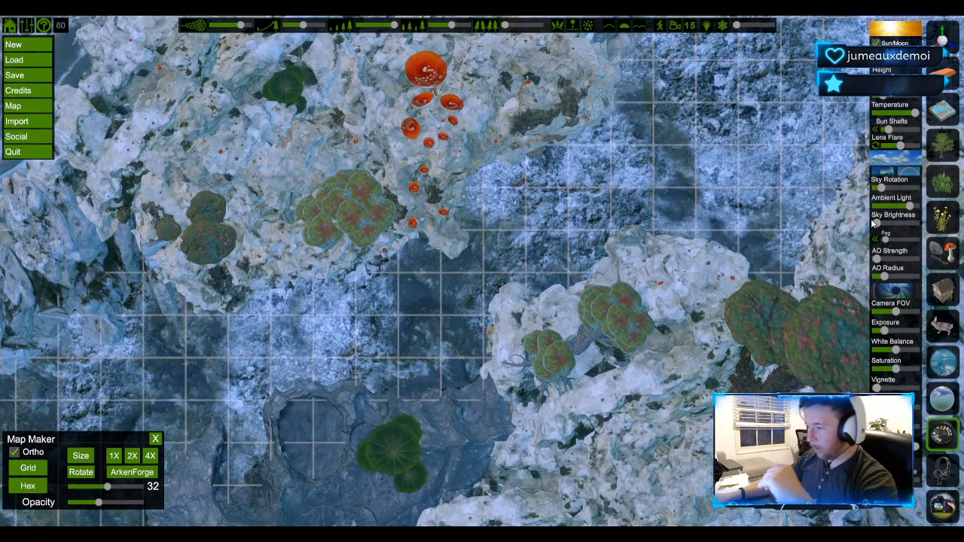
{"action": "left_click_drag", "start_coordinate": [889, 407], "coordinate": [922, 409]}
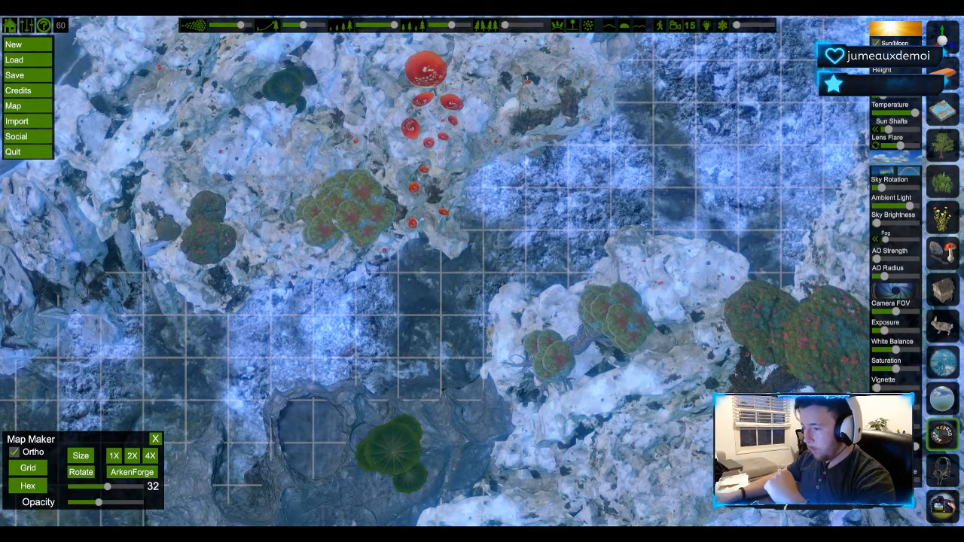
Increase the fog strength, enable ground fog, and reduce the fog colour's red component to its minimum.
{"action": "left_click", "coordinate": [876, 240]}
{"action": "left_click_drag", "start_coordinate": [879, 243], "coordinate": [908, 245]}
{"action": "left_click", "coordinate": [818, 171]}
{"action": "left_click_drag", "start_coordinate": [846, 153], "coordinate": [822, 130]}
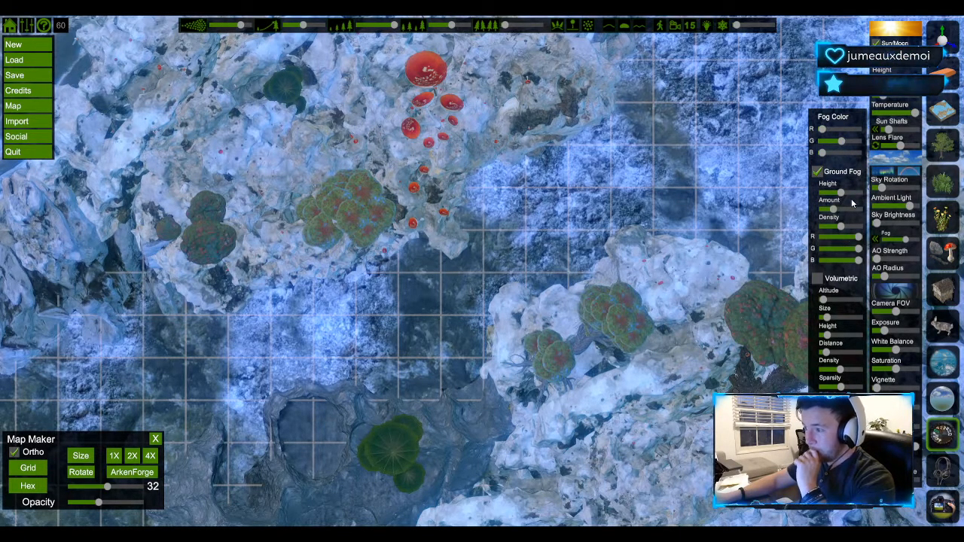
Turn the ground fog teal green with minimum red, full green and medium blue, at maximum height and amount and high density.
{"action": "left_click_drag", "start_coordinate": [842, 192], "coordinate": [858, 194]}
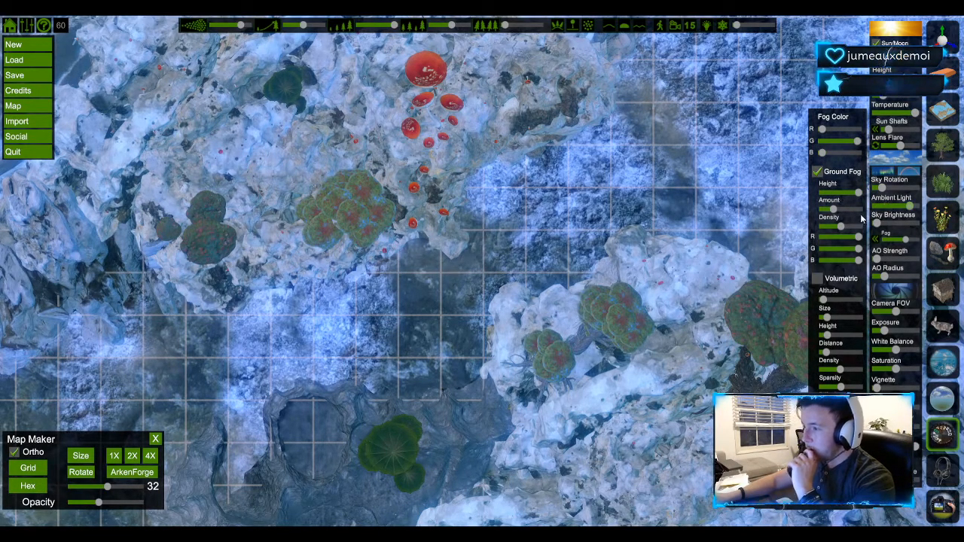
{"action": "left_click_drag", "start_coordinate": [855, 237], "coordinate": [831, 261]}
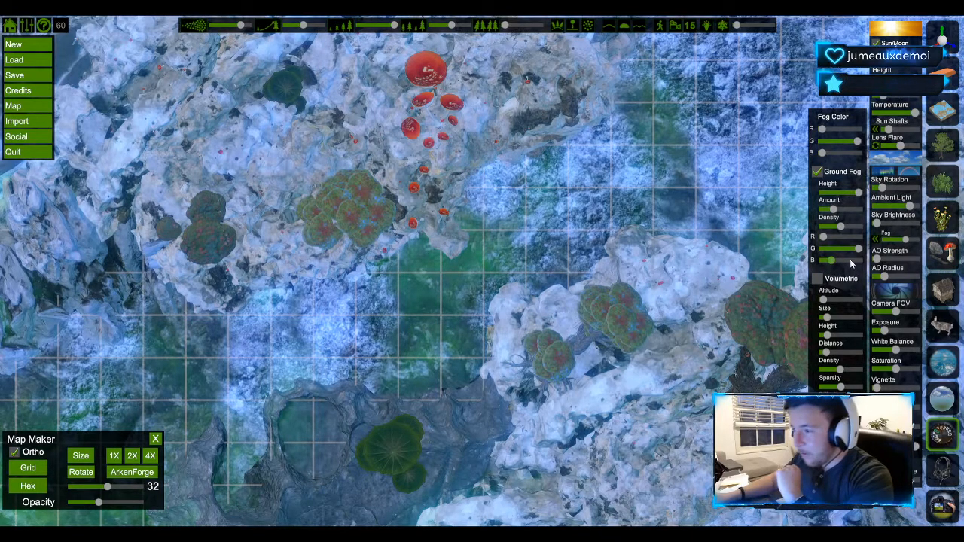
{"action": "left_click_drag", "start_coordinate": [841, 226], "coordinate": [854, 227]}
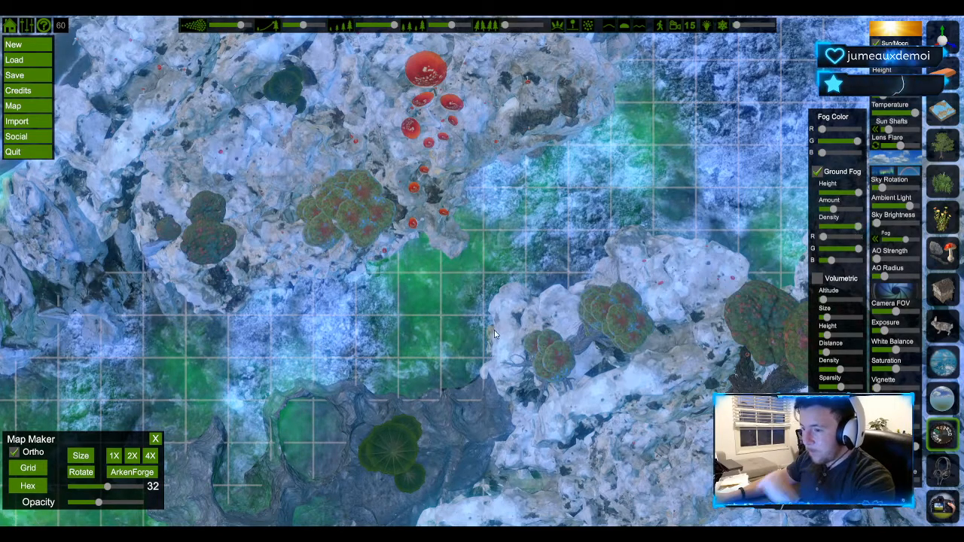
{"action": "left_click_drag", "start_coordinate": [832, 208], "coordinate": [864, 216]}
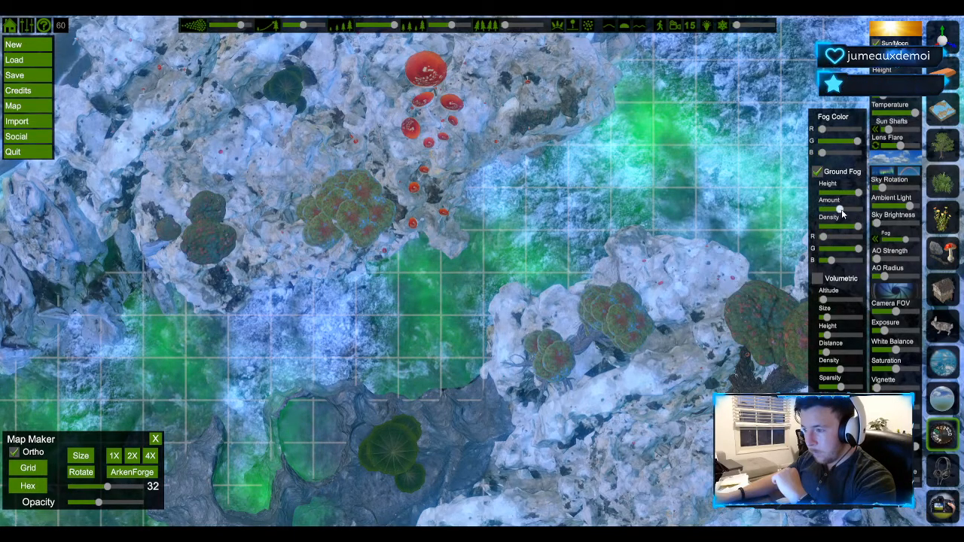
{"action": "left_click_drag", "start_coordinate": [853, 227], "coordinate": [849, 228]}
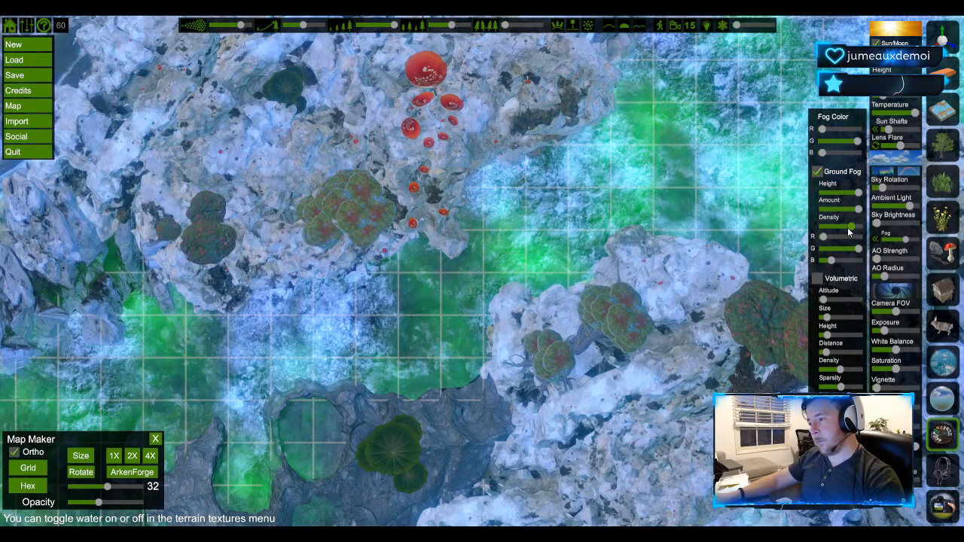
{"action": "left_click_drag", "start_coordinate": [828, 260], "coordinate": [844, 261]}
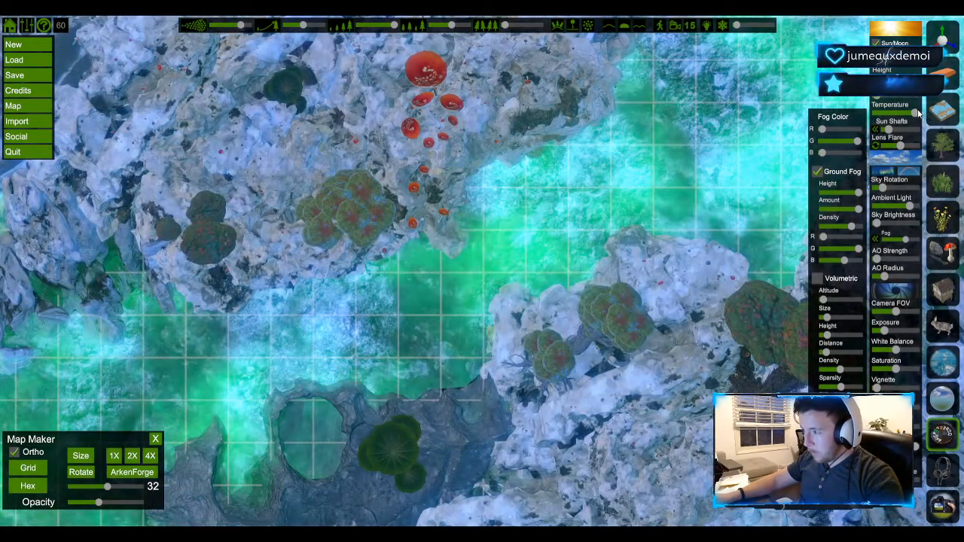
Lower the ambient light to just under half and reduce the ground fog's amount and density.
{"action": "left_click_drag", "start_coordinate": [904, 114], "coordinate": [936, 115]}
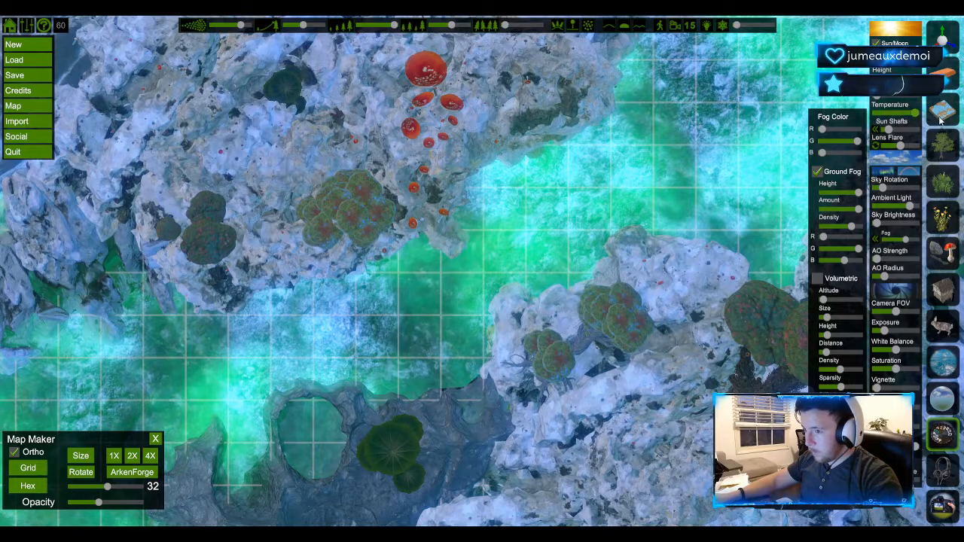
{"action": "left_click_drag", "start_coordinate": [909, 205], "coordinate": [891, 206]}
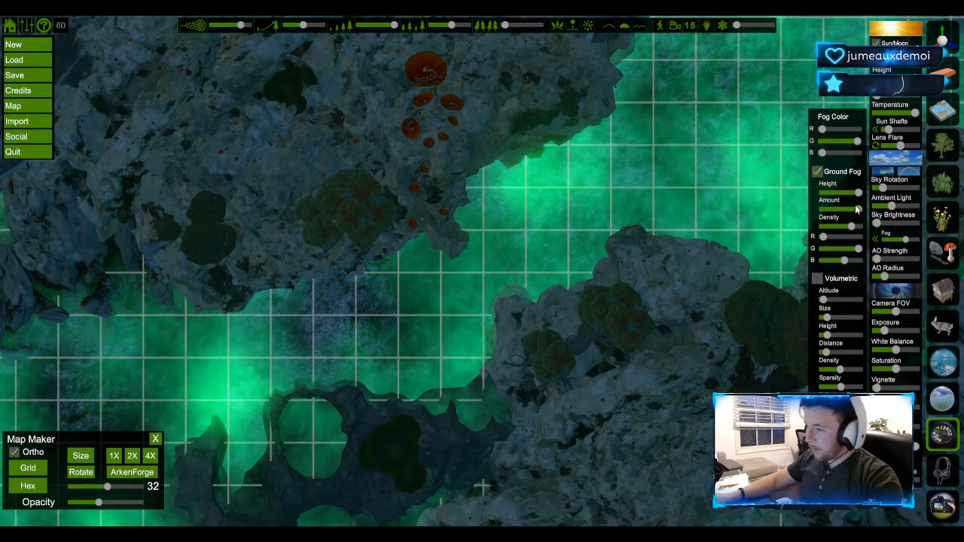
{"action": "left_click_drag", "start_coordinate": [823, 210], "coordinate": [860, 198]}
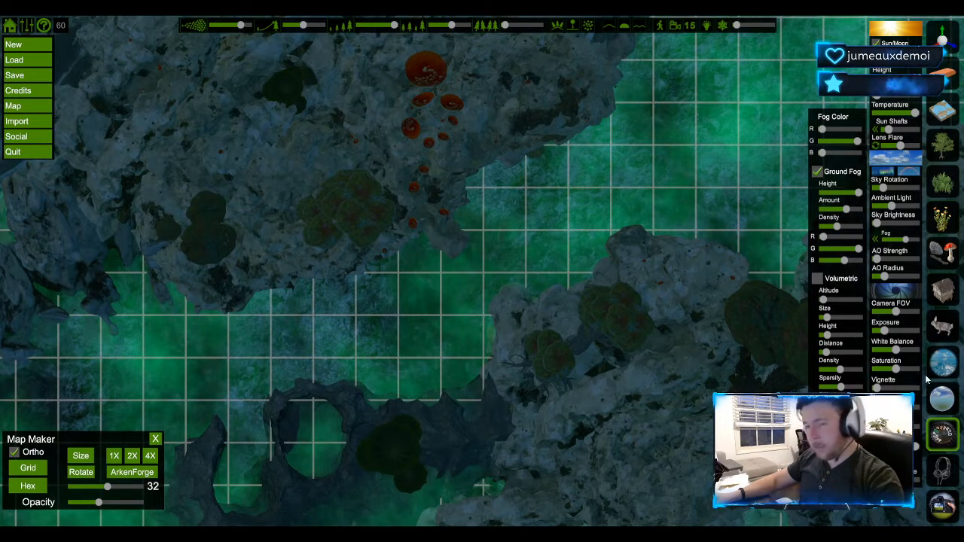
Try a green light by the upper coral cluster and a blue one among the lower clusters, and undo both lights.
{"action": "left_click", "coordinate": [943, 290]}
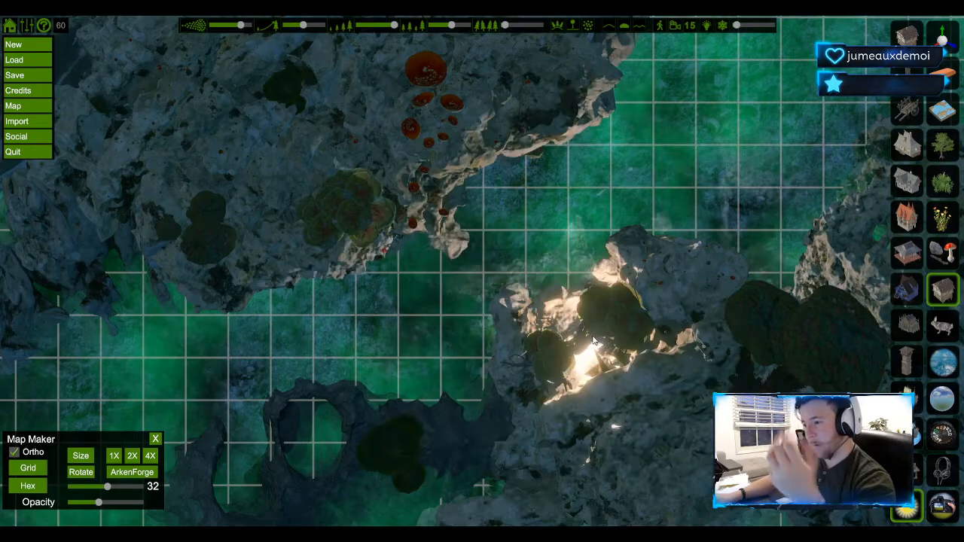
{"action": "scroll", "coordinate": [570, 338], "scroll_direction": "down", "scroll_amount": 1}
{"action": "scroll", "coordinate": [571, 334], "scroll_direction": "down", "scroll_amount": 3}
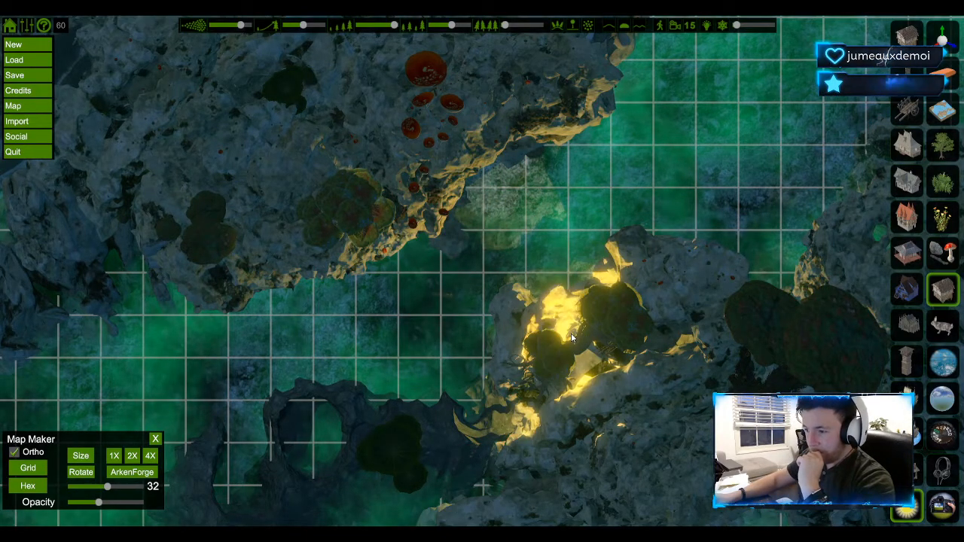
{"action": "scroll", "coordinate": [573, 338], "scroll_direction": "down", "scroll_amount": 1}
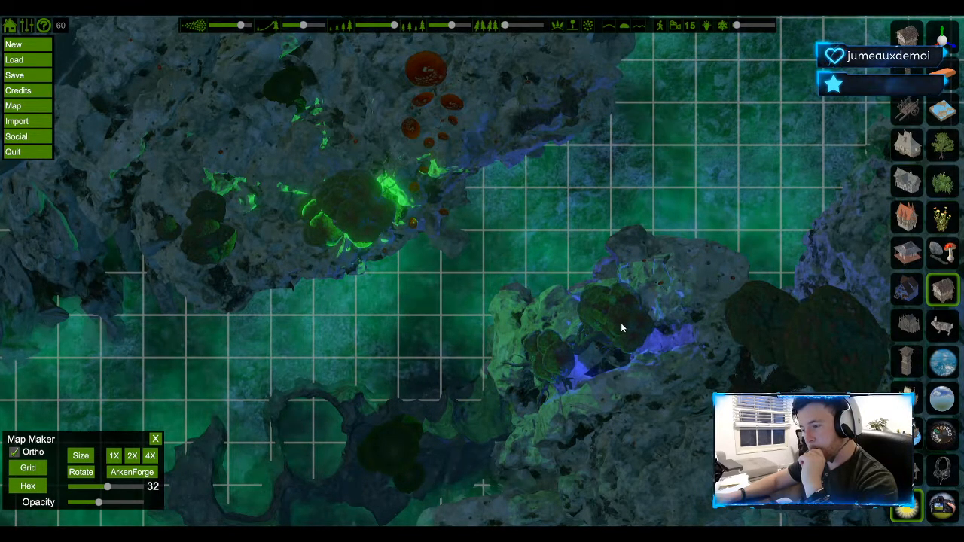
{"action": "left_click", "coordinate": [950, 36]}
{"action": "left_click", "coordinate": [572, 257]}
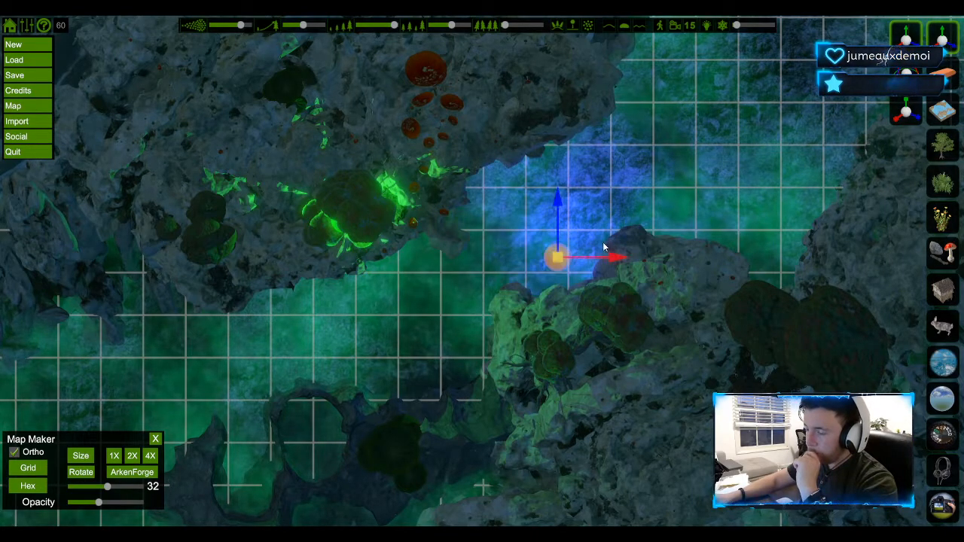
{"action": "left_click_drag", "start_coordinate": [611, 258], "coordinate": [648, 367]}
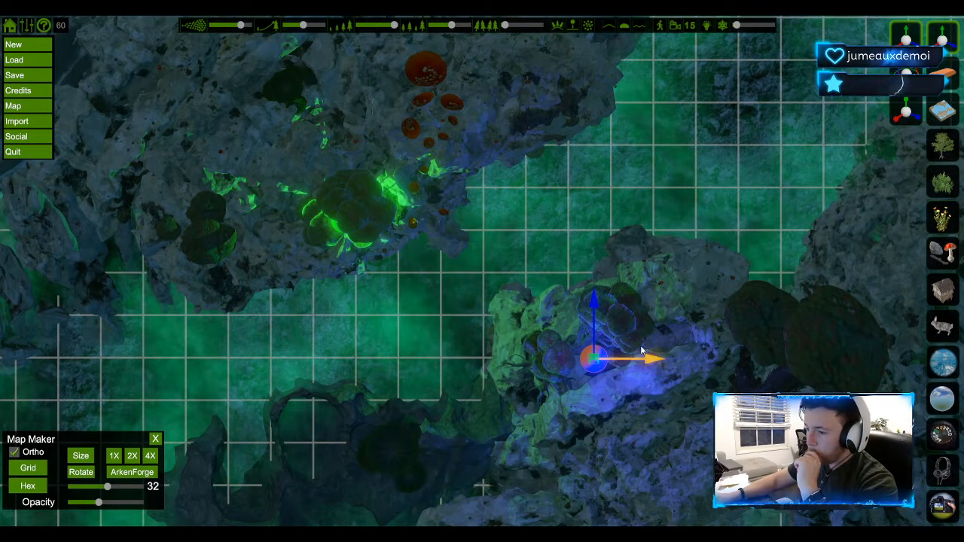
{"action": "left_click", "coordinate": [947, 35]}
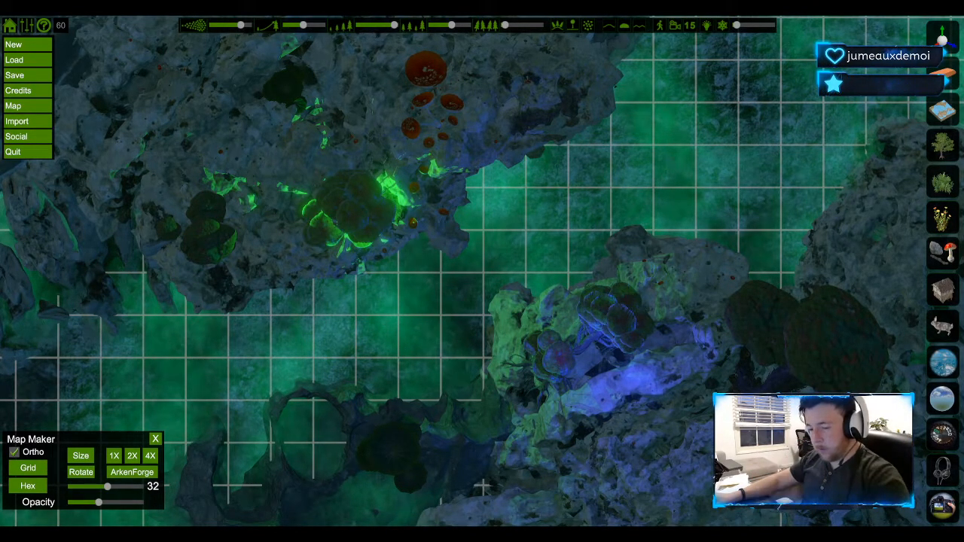
{"action": "key", "text": "ctrl+z"}
{"action": "key", "text": "ctrl+z"}
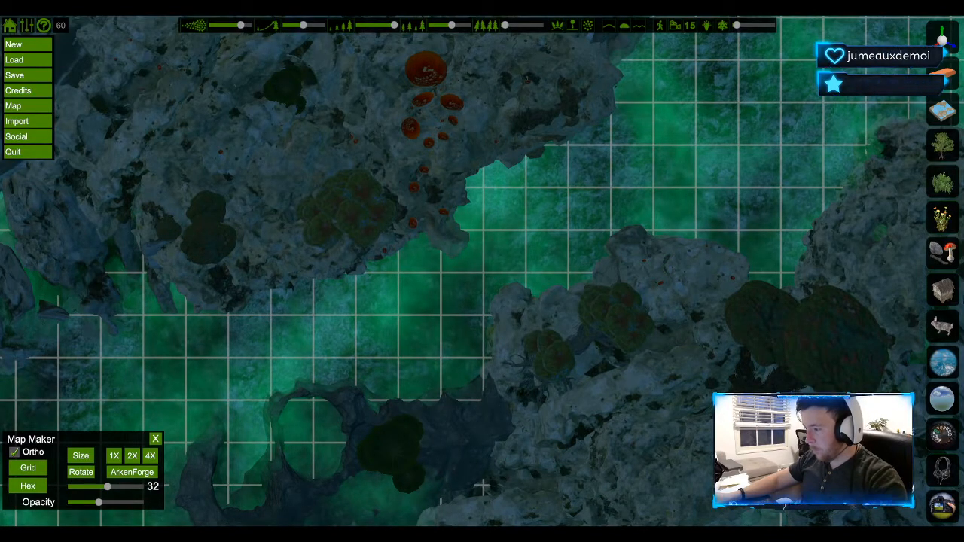
Place a blue light, move it between the two small coral clusters on the lower ledge and raise it above the rock.
{"action": "left_click", "coordinate": [942, 289]}
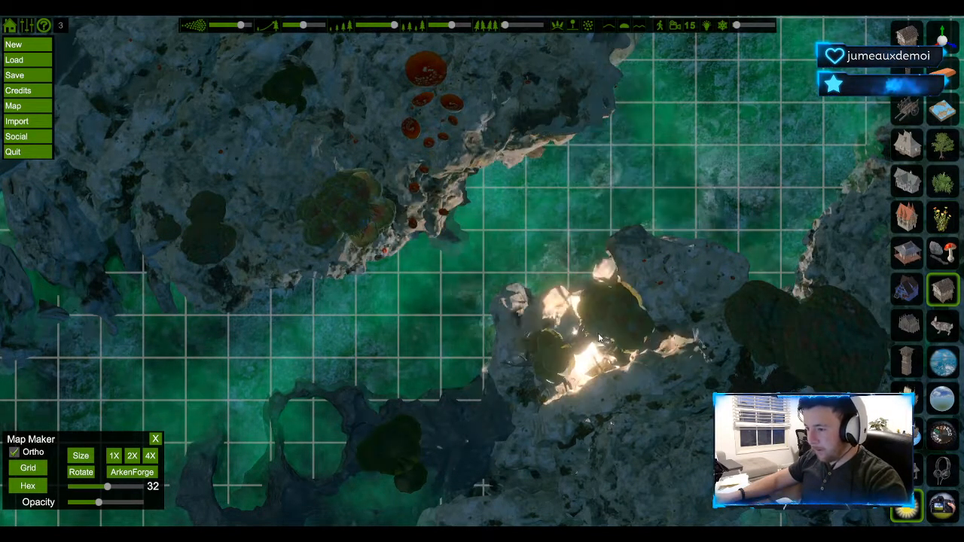
{"action": "left_click", "coordinate": [545, 245]}
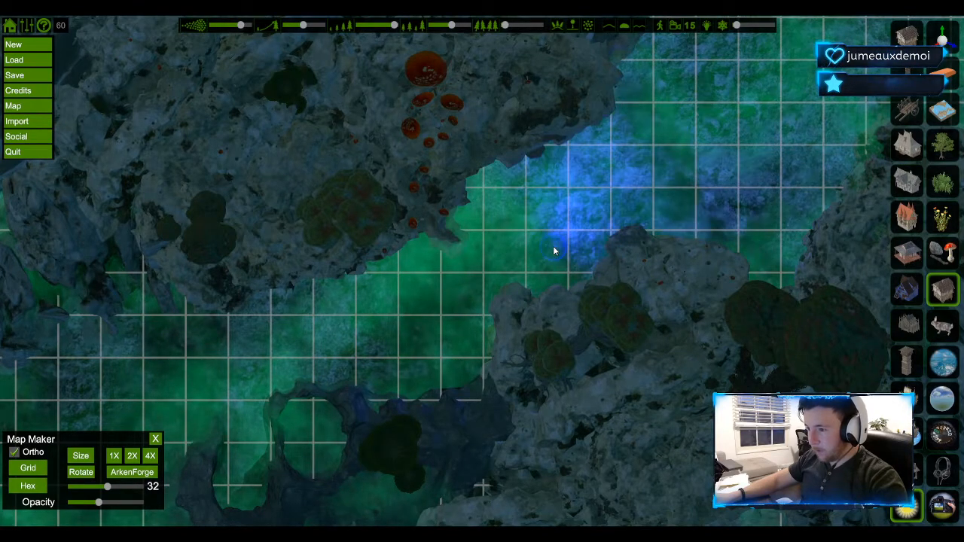
{"action": "left_click", "coordinate": [555, 248]}
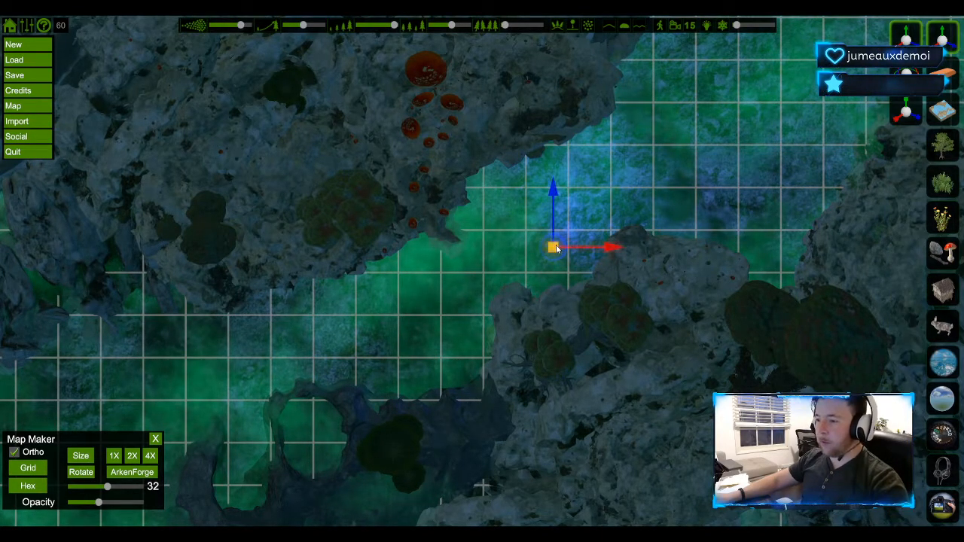
{"action": "left_click_drag", "start_coordinate": [555, 248], "coordinate": [682, 222]}
{"action": "left_click_drag", "start_coordinate": [551, 188], "coordinate": [561, 323]}
{"action": "left_click_drag", "start_coordinate": [619, 384], "coordinate": [660, 384]}
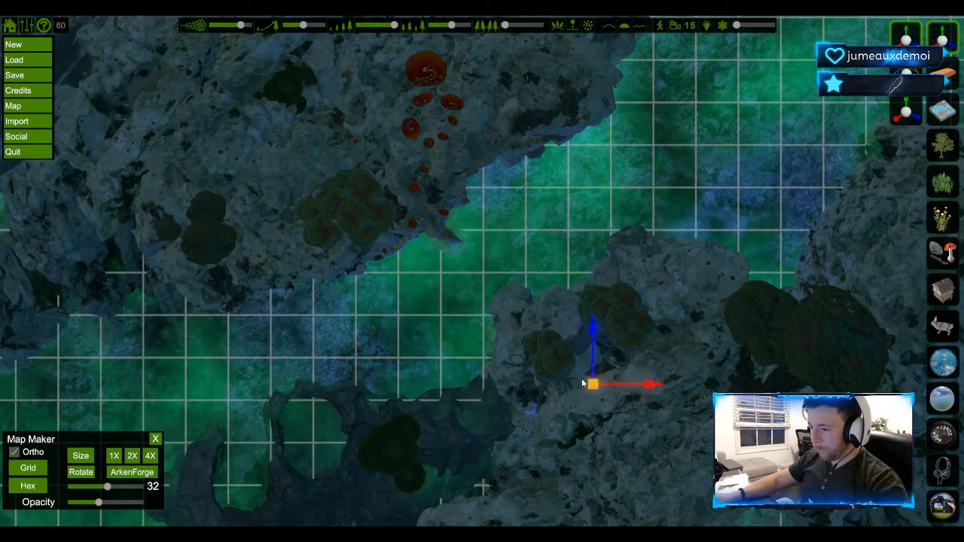
{"action": "left_click_drag", "start_coordinate": [600, 343], "coordinate": [600, 314]}
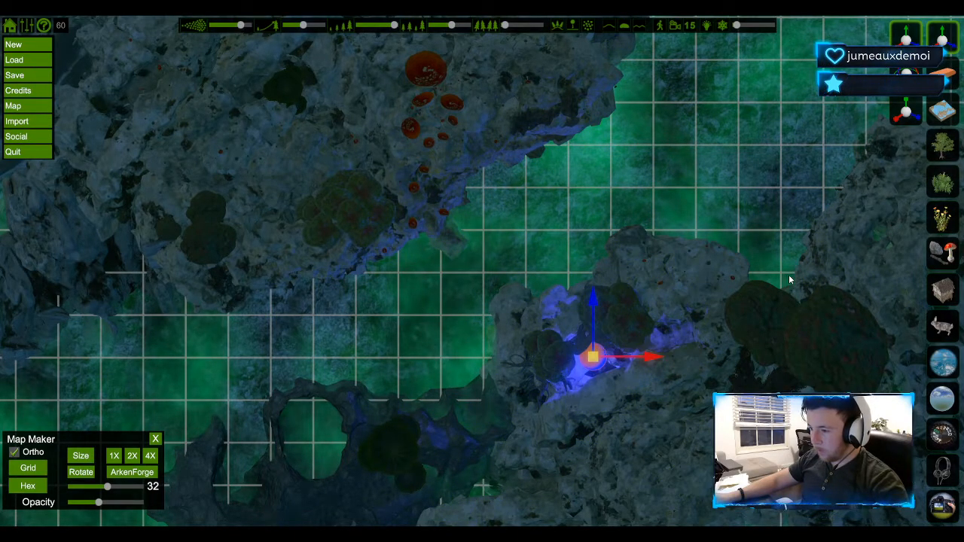
{"action": "left_click", "coordinate": [736, 277]}
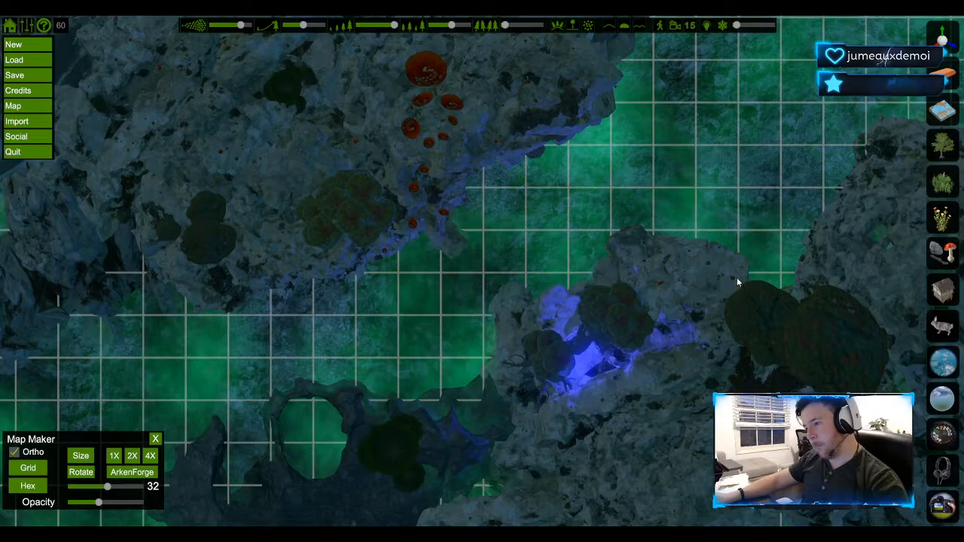
{"action": "left_click", "coordinate": [597, 353]}
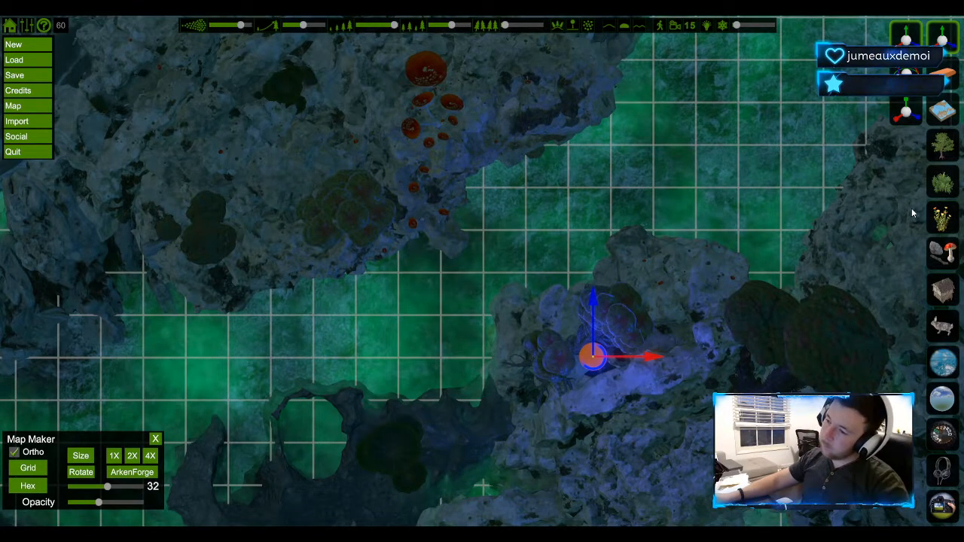
{"action": "left_click", "coordinate": [948, 38]}
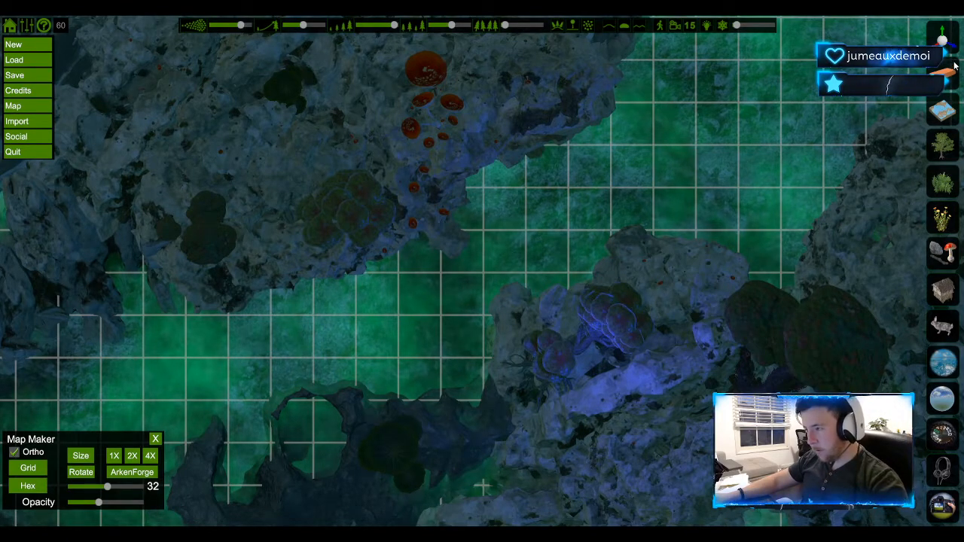
Place a red light, move it over the red mushrooms on the upper ledge and raise it above them.
{"action": "left_click", "coordinate": [942, 290]}
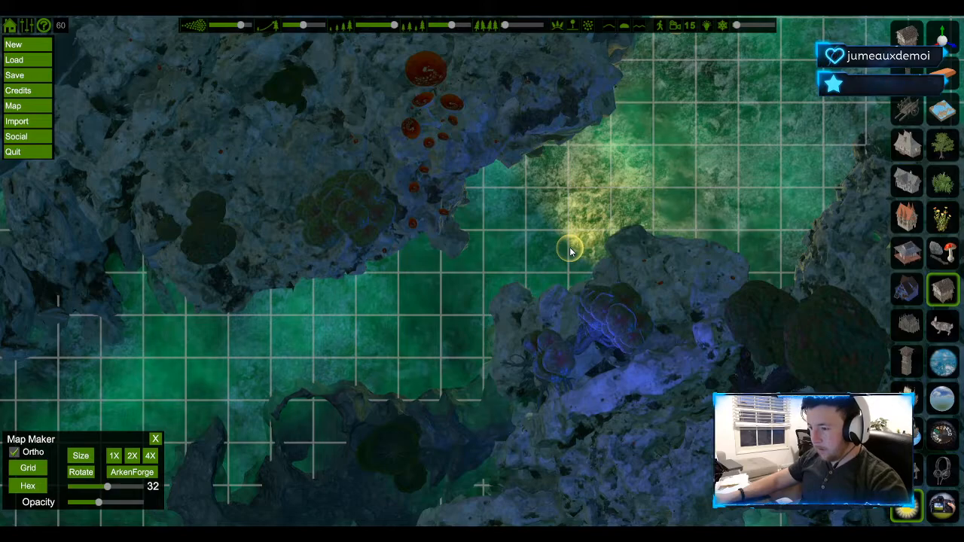
{"action": "scroll", "coordinate": [571, 246], "scroll_direction": "down", "scroll_amount": 3}
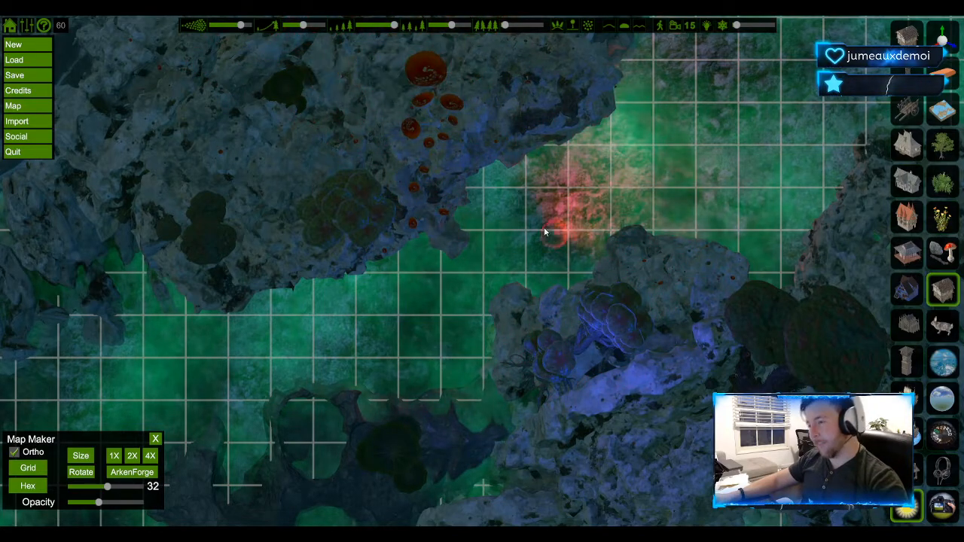
{"action": "left_click", "coordinate": [538, 206]}
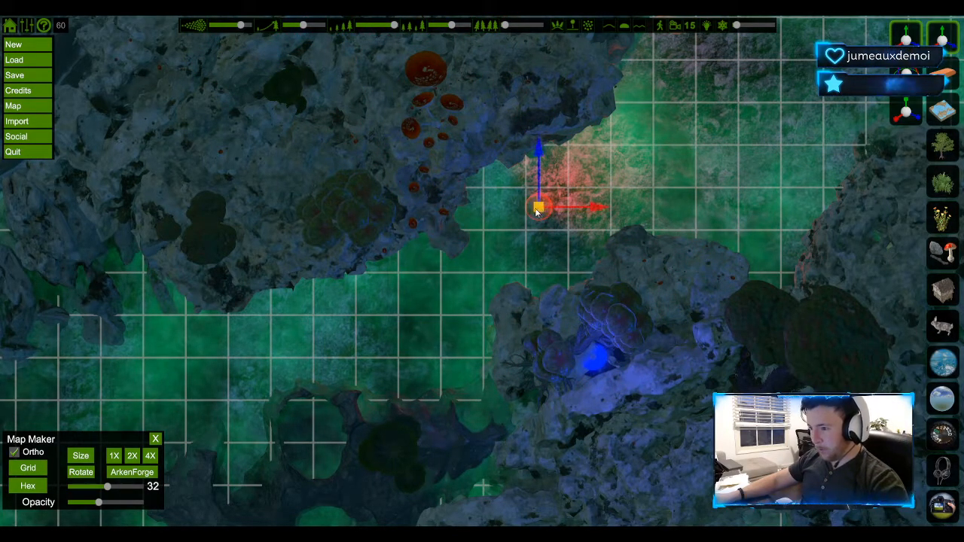
{"action": "left_click_drag", "start_coordinate": [583, 206], "coordinate": [484, 210]}
{"action": "left_click_drag", "start_coordinate": [433, 146], "coordinate": [435, 49]}
{"action": "left_click_drag", "start_coordinate": [428, 106], "coordinate": [105, 54]}
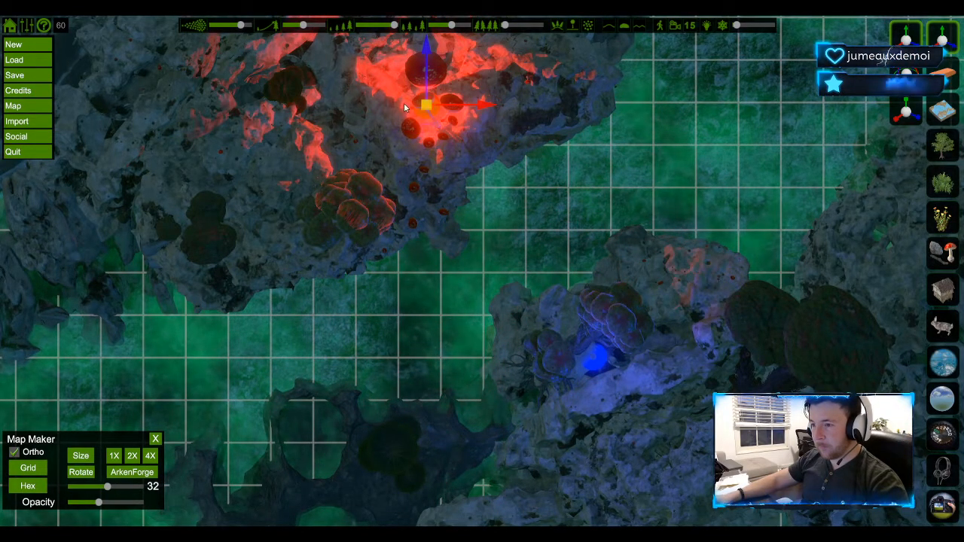
{"action": "left_click_drag", "start_coordinate": [421, 107], "coordinate": [302, 70]}
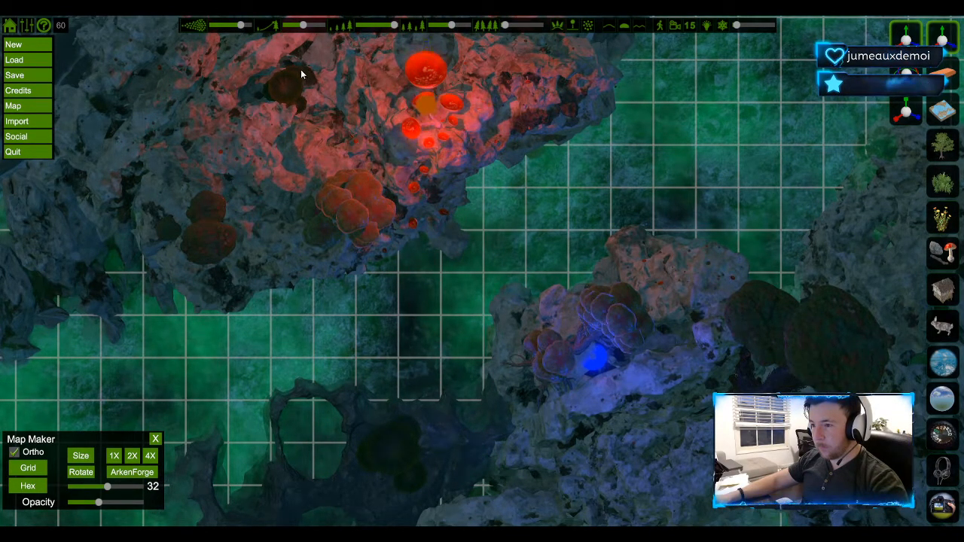
{"action": "left_click", "coordinate": [935, 41]}
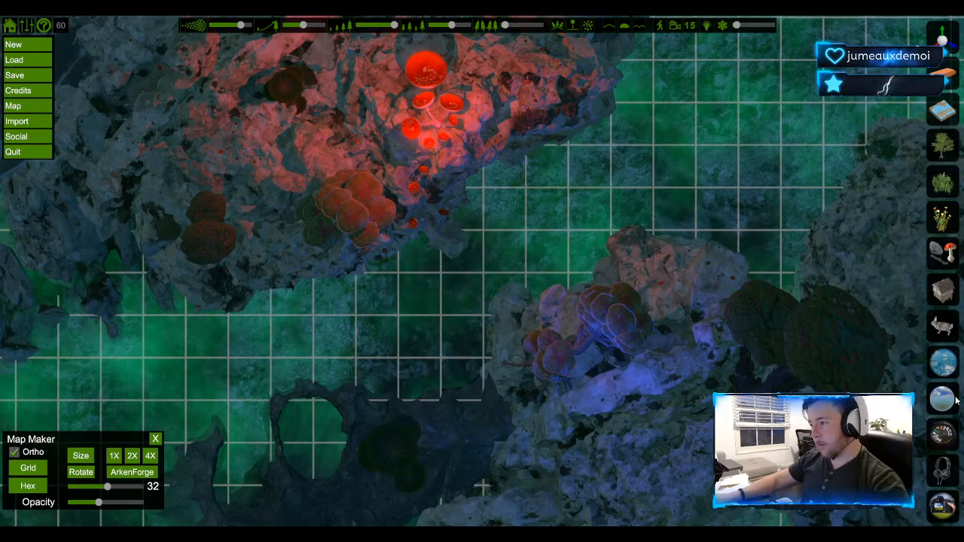
Try the cavern with minimum ambient light and restore the previous ambient level.
{"action": "left_click", "coordinate": [942, 432]}
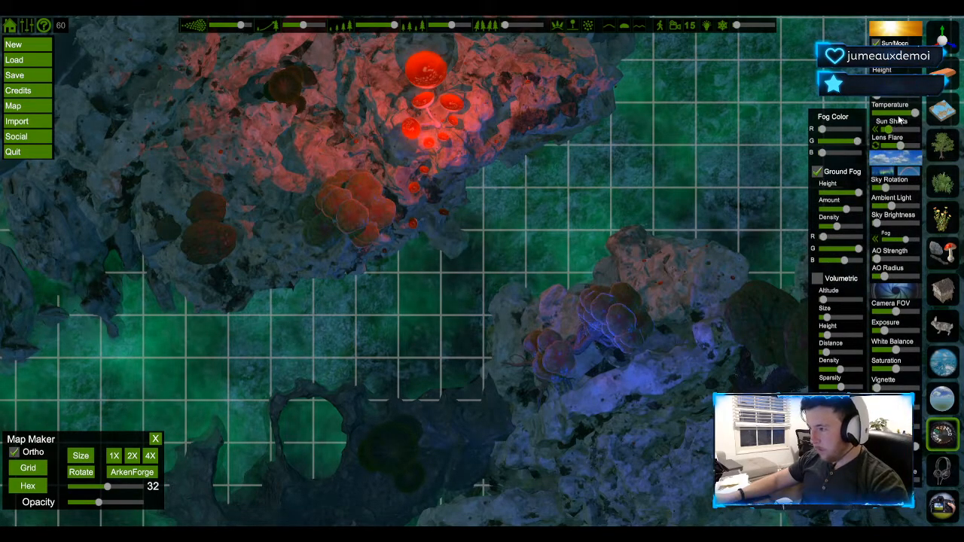
{"action": "left_click_drag", "start_coordinate": [890, 205], "coordinate": [876, 206]}
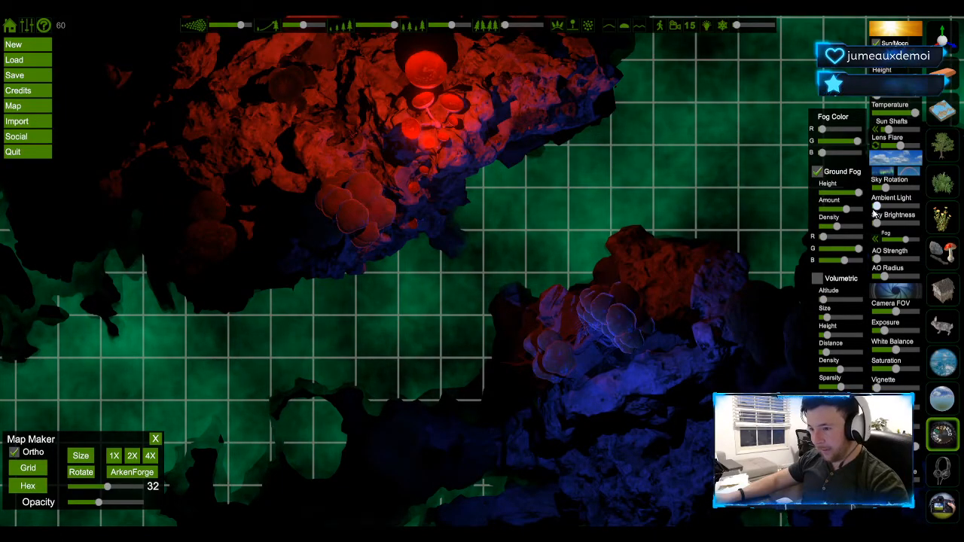
{"action": "left_click_drag", "start_coordinate": [877, 212], "coordinate": [892, 214]}
Place a green light over the chasm beneath the upper ledge and select it for moving.
{"action": "left_click", "coordinate": [948, 295]}
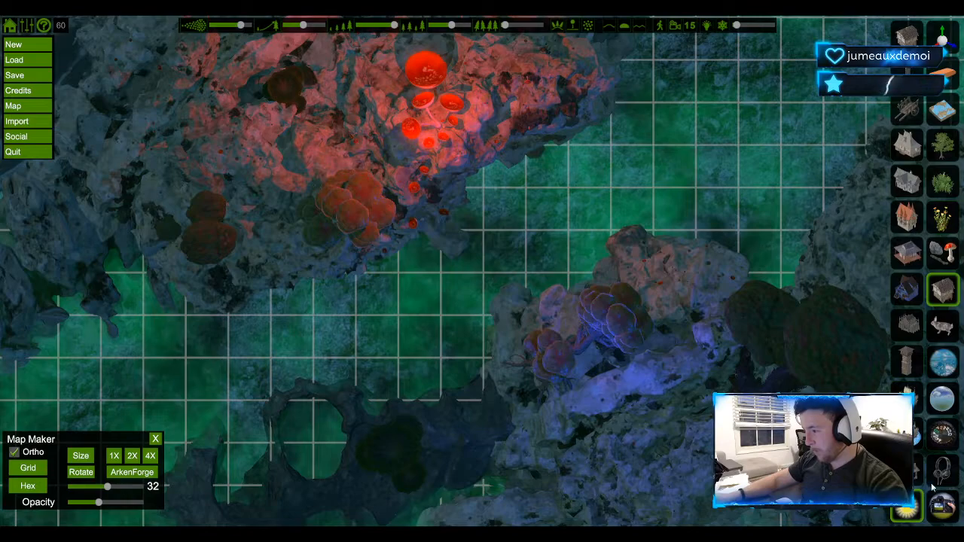
{"action": "scroll", "coordinate": [613, 195], "scroll_direction": "down", "scroll_amount": 2}
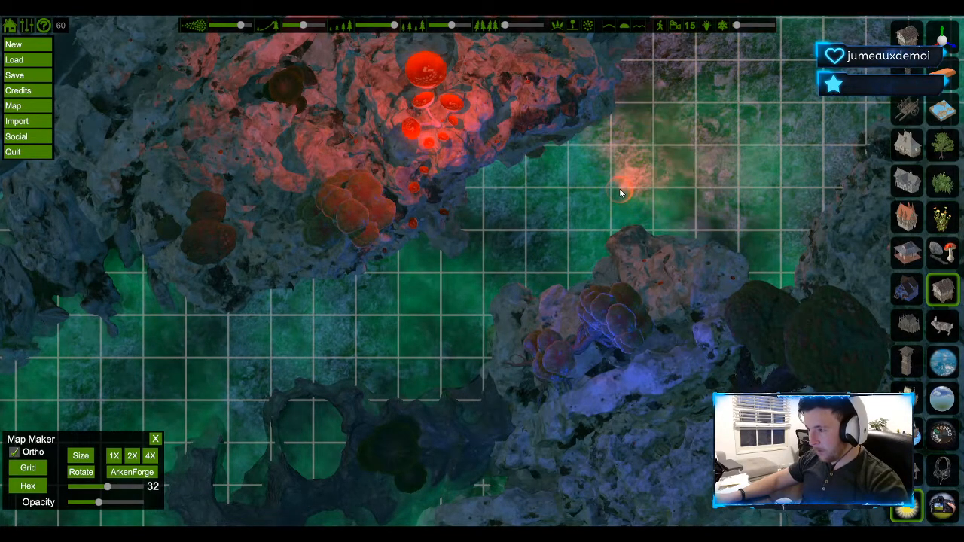
{"action": "scroll", "coordinate": [619, 188], "scroll_direction": "down", "scroll_amount": 1}
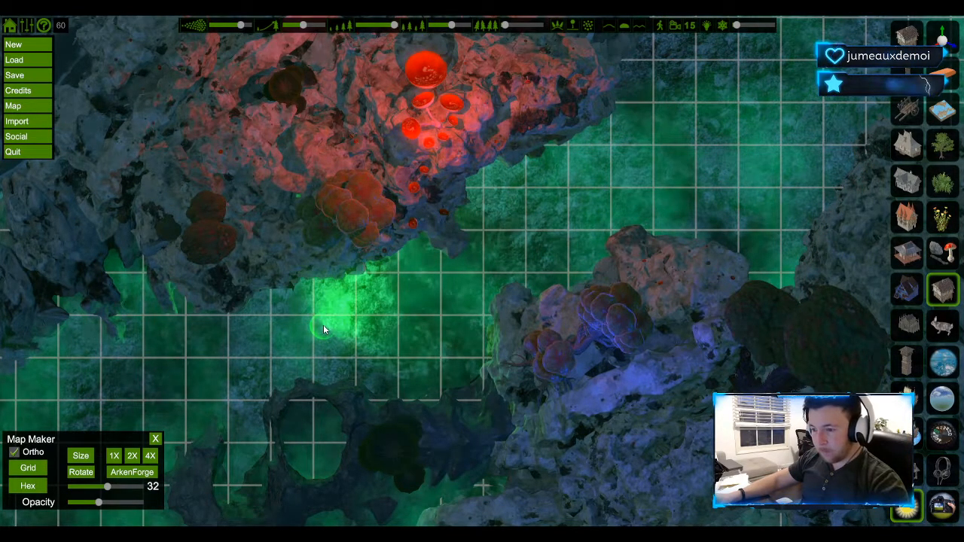
{"action": "left_click", "coordinate": [323, 326]}
{"action": "left_click", "coordinate": [326, 324]}
{"action": "left_click_drag", "start_coordinate": [326, 324], "coordinate": [144, 465]}
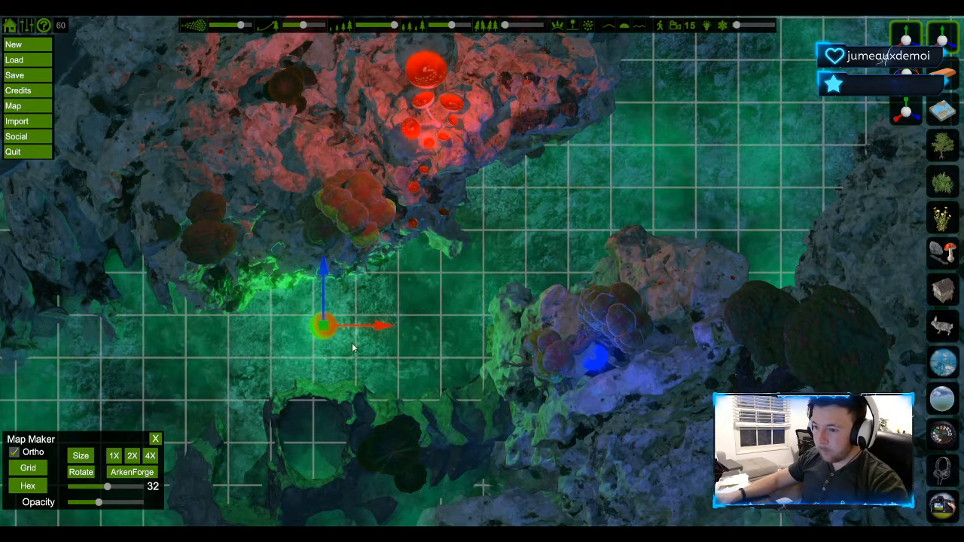
Move the green light onto the upper ledge between the two coral clusters and raise it above the rock.
{"action": "left_click_drag", "start_coordinate": [325, 286], "coordinate": [336, 168]}
{"action": "left_click_drag", "start_coordinate": [323, 211], "coordinate": [799, 12]}
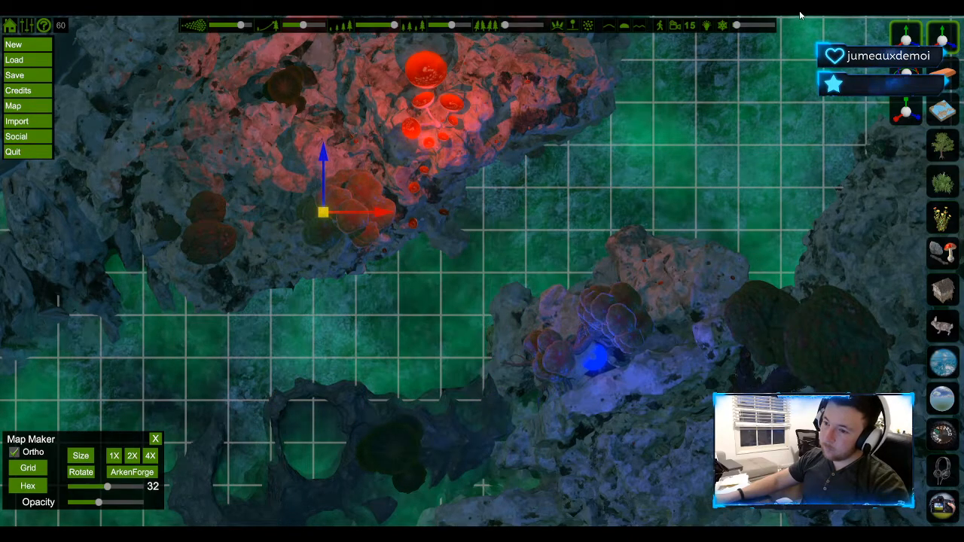
{"action": "left_click_drag", "start_coordinate": [382, 213], "coordinate": [349, 215]}
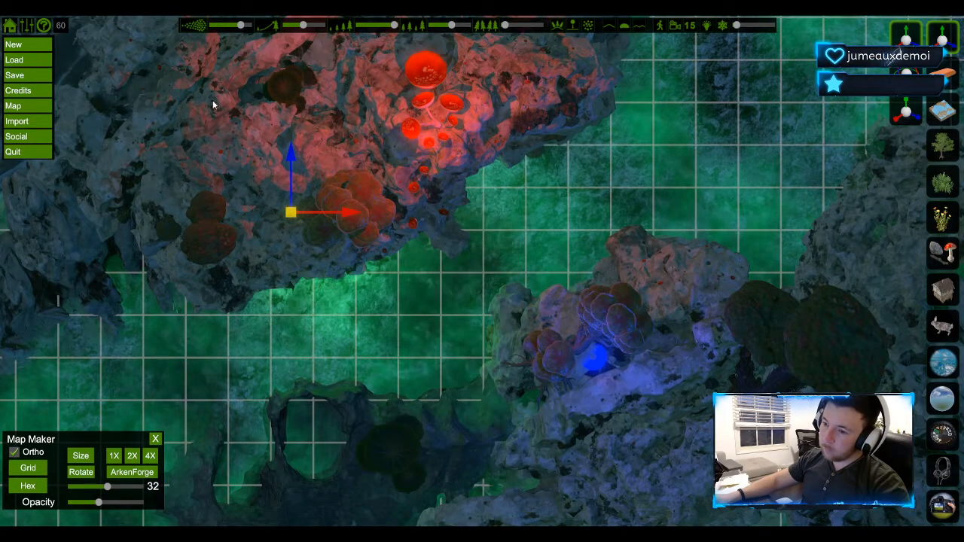
{"action": "left_click_drag", "start_coordinate": [212, 101], "coordinate": [151, 3]}
{"action": "left_click_drag", "start_coordinate": [282, 193], "coordinate": [107, 2]}
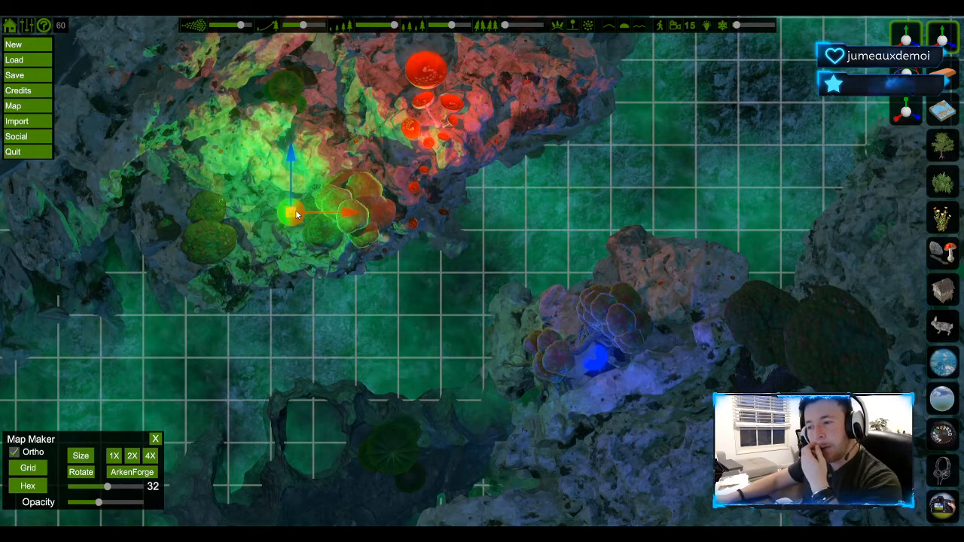
{"action": "left_click_drag", "start_coordinate": [338, 214], "coordinate": [310, 213]}
{"action": "left_click_drag", "start_coordinate": [214, 203], "coordinate": [198, 139]}
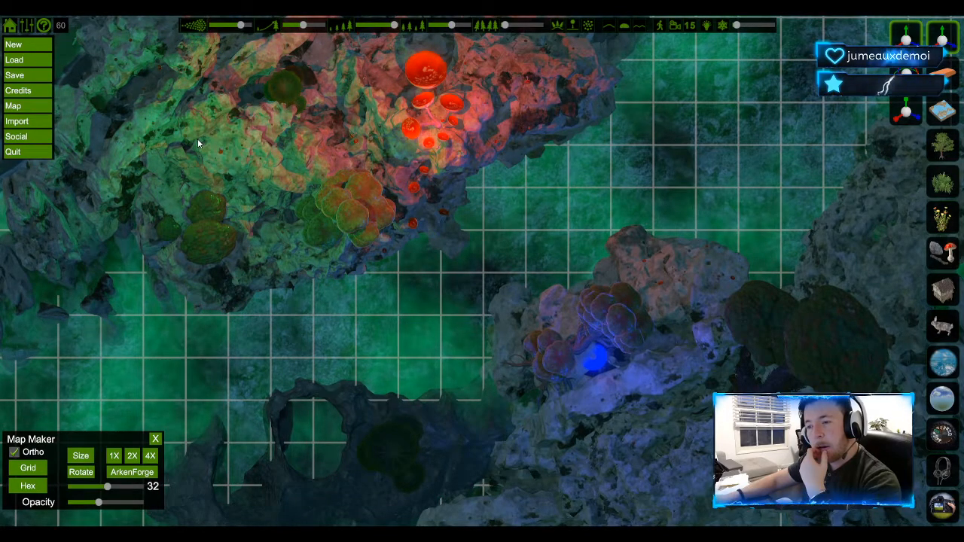
Try minimum ambient light with the green light on the upper ledge and restore the previous brightness.
{"action": "left_click", "coordinate": [944, 286]}
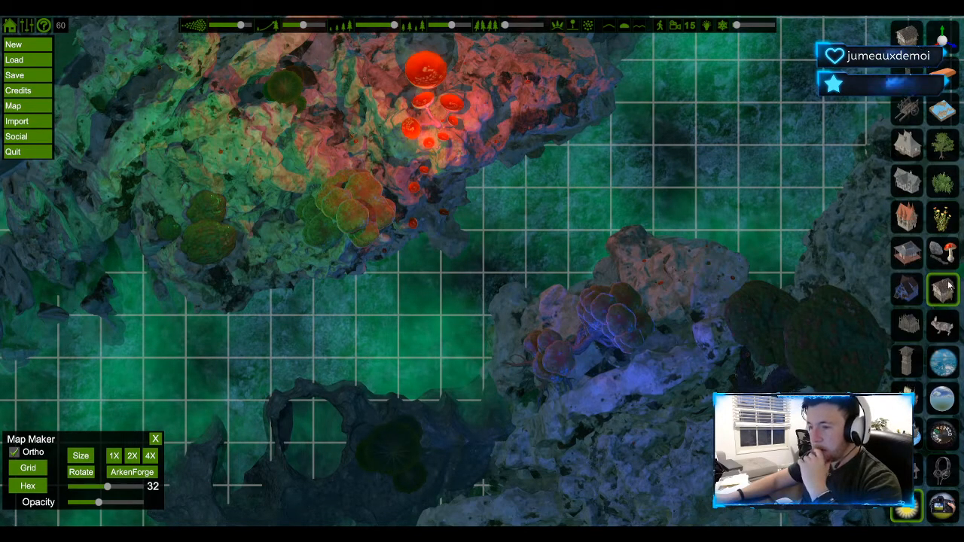
{"action": "left_click", "coordinate": [947, 439]}
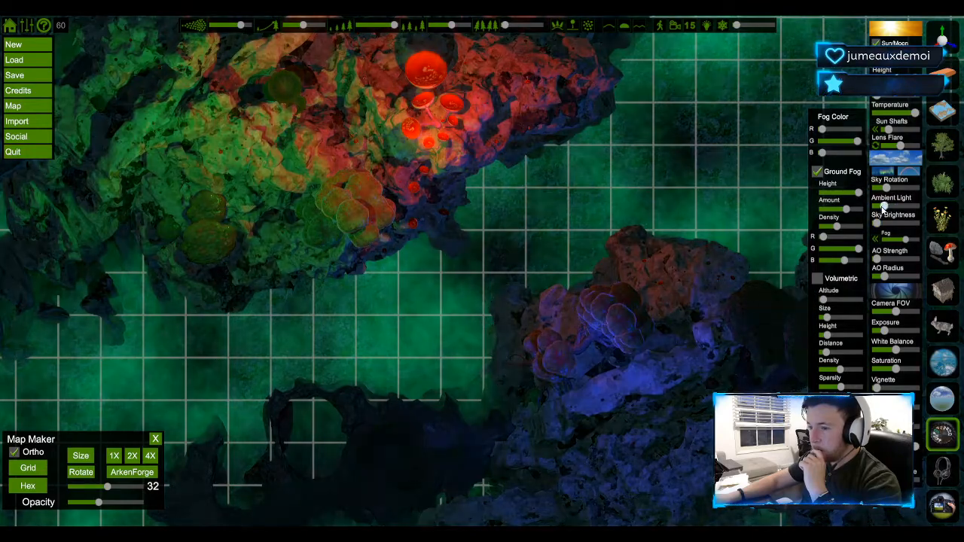
{"action": "left_click_drag", "start_coordinate": [892, 206], "coordinate": [877, 207]}
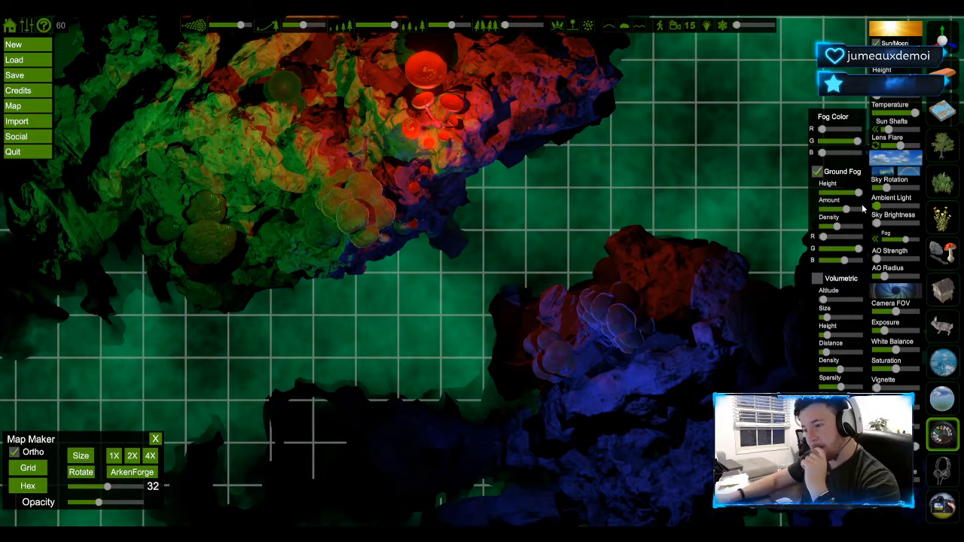
{"action": "left_click_drag", "start_coordinate": [875, 205], "coordinate": [892, 206]}
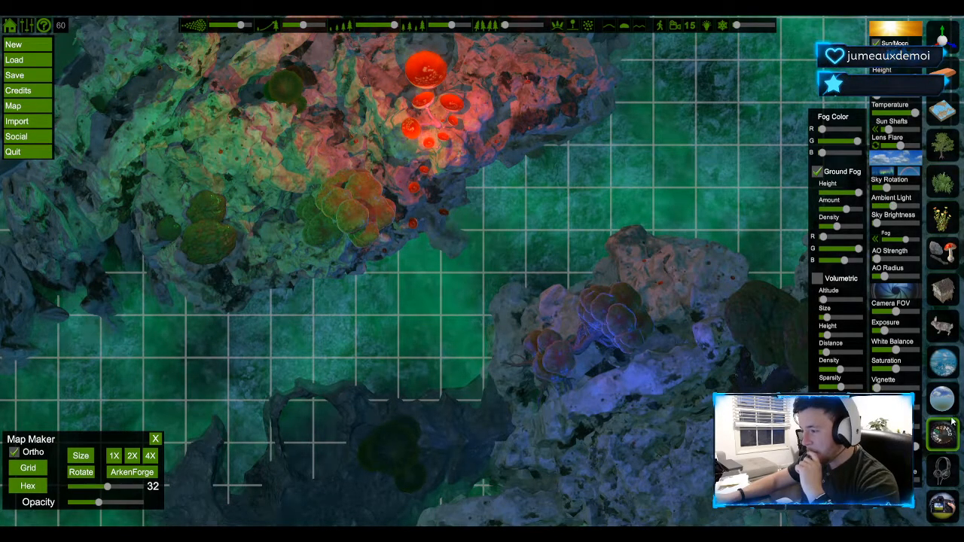
Place a second green light over the chasm and move it to the round green mushroom on the lower rock.
{"action": "left_click", "coordinate": [946, 287]}
{"action": "left_click", "coordinate": [907, 512]}
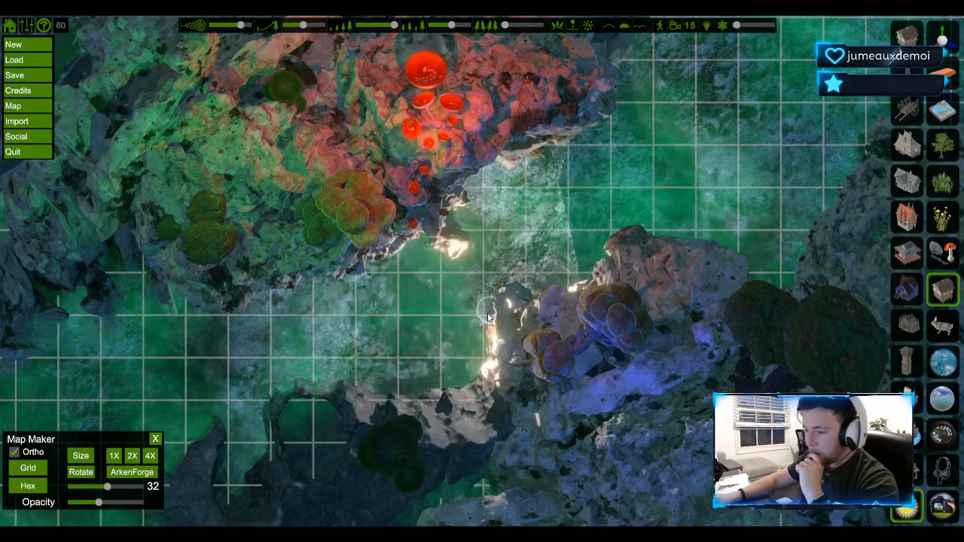
{"action": "left_click", "coordinate": [354, 338]}
{"action": "left_click", "coordinate": [942, 38]}
{"action": "left_click", "coordinate": [353, 337]}
{"action": "left_click_drag", "start_coordinate": [354, 337], "coordinate": [125, 538]}
{"action": "left_click_drag", "start_coordinate": [349, 286], "coordinate": [304, 488]}
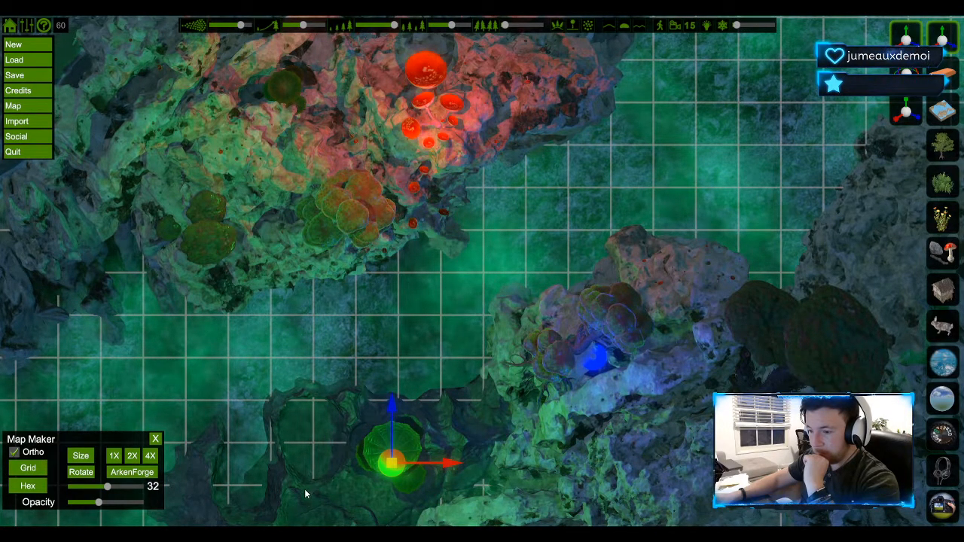
{"action": "left_click", "coordinate": [940, 36]}
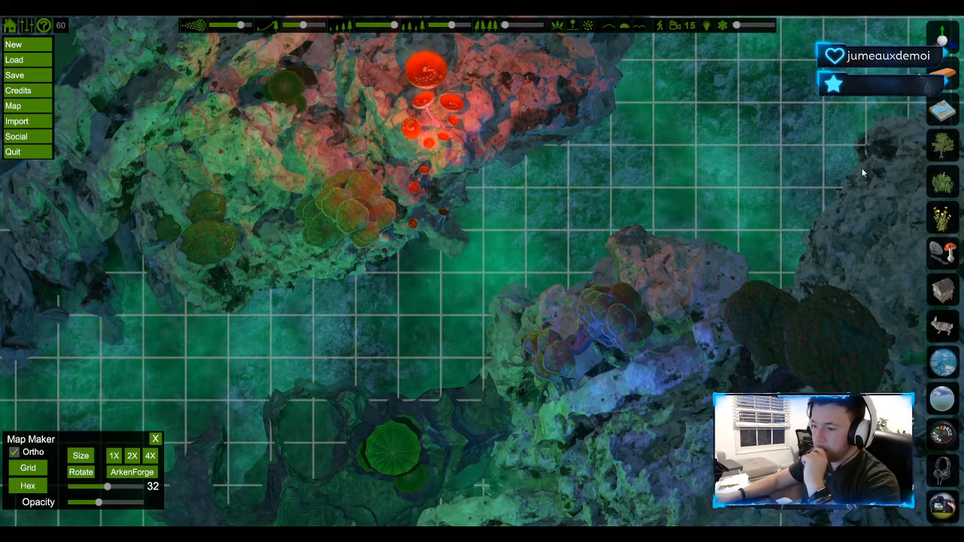
Lower the ambient light to darken the cavern and preview the map without the interface.
{"action": "left_click", "coordinate": [942, 434]}
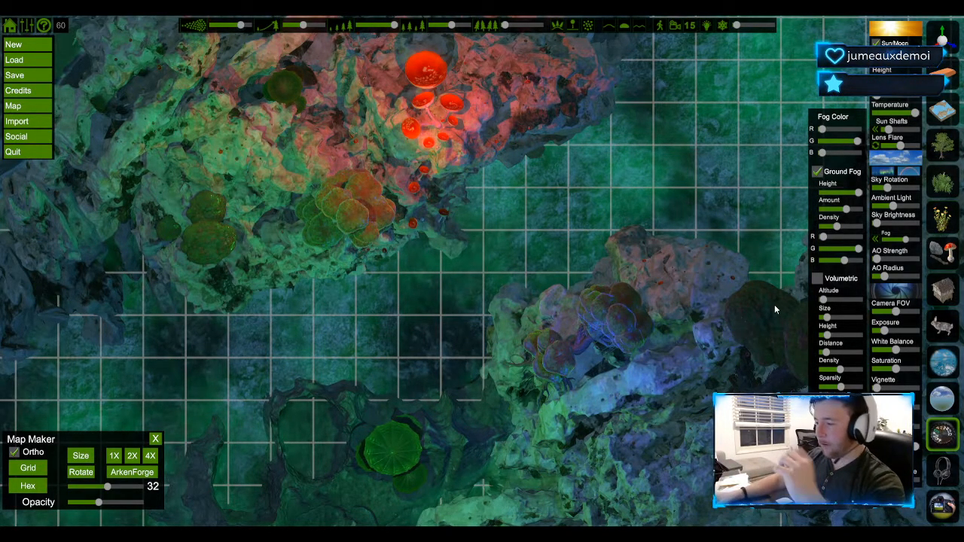
{"action": "left_click_drag", "start_coordinate": [892, 207], "coordinate": [883, 206]}
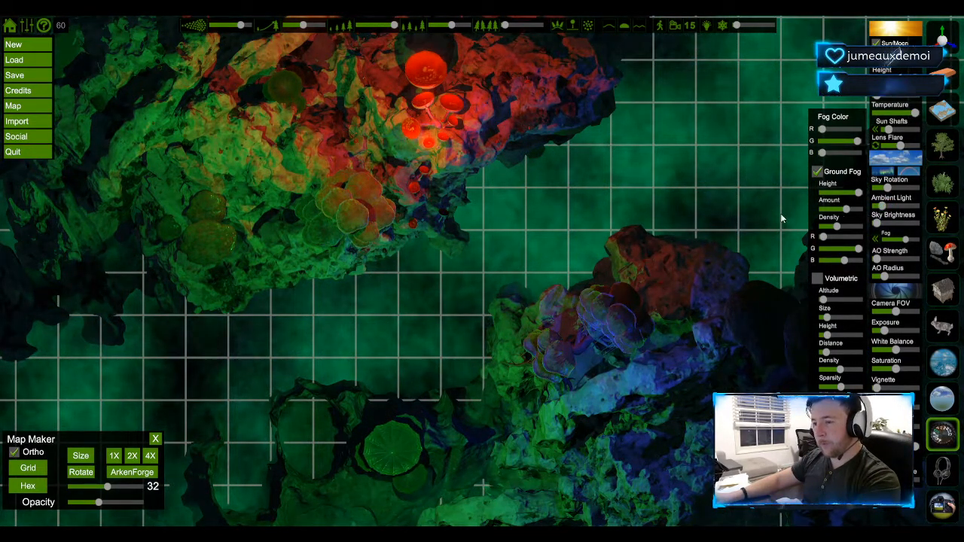
{"action": "key", "text": "Tab"}
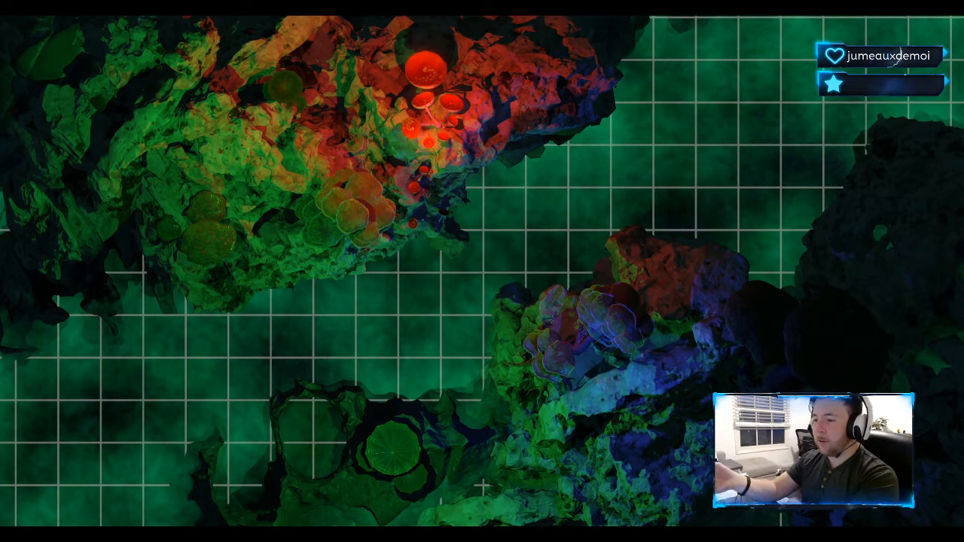
{"action": "key", "text": "Tab"}
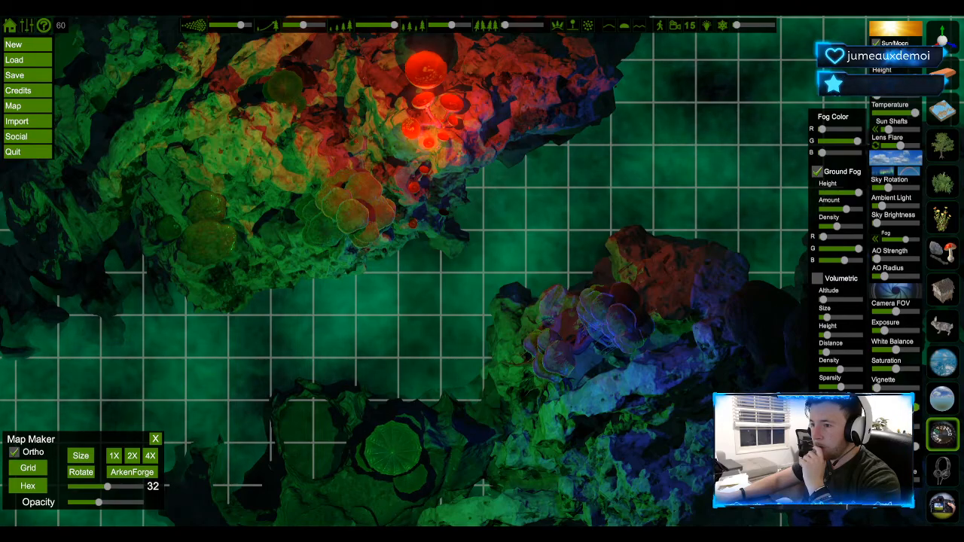
Reduce the ambient light to its minimum, strengthen the glow of the lights and preview the map without the interface.
{"action": "mouse_move", "coordinate": [916, 426]}
{"action": "left_mouse_down"}
{"action": "mouse_move", "coordinate": [881, 426]}
{"action": "mouse_move", "coordinate": [903, 426]}
{"action": "left_mouse_up"}
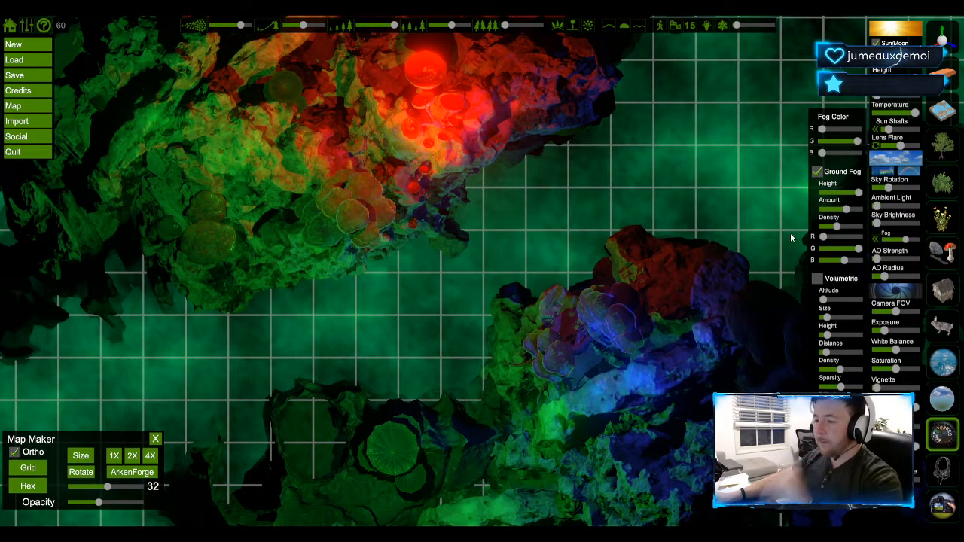
{"action": "key", "text": "Tab"}
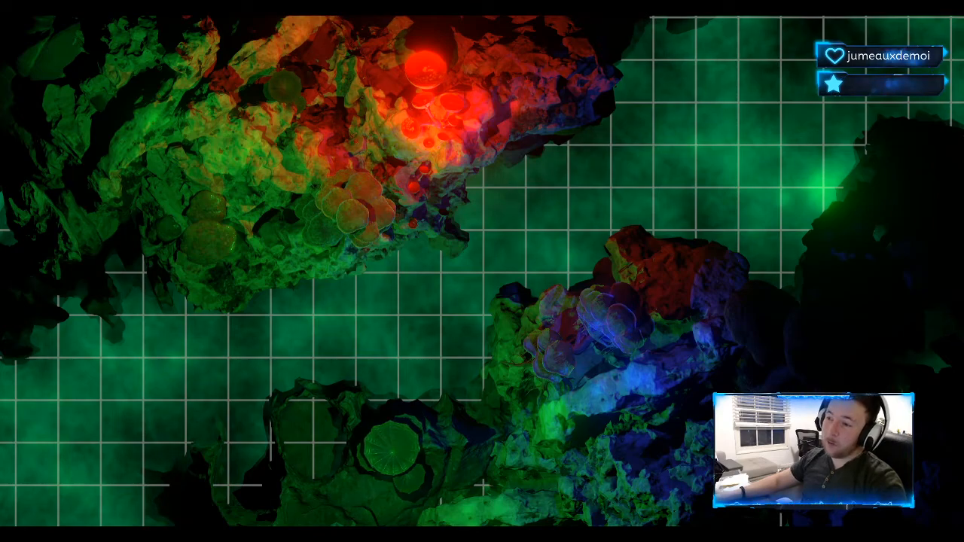
{"action": "key", "text": "Tab"}
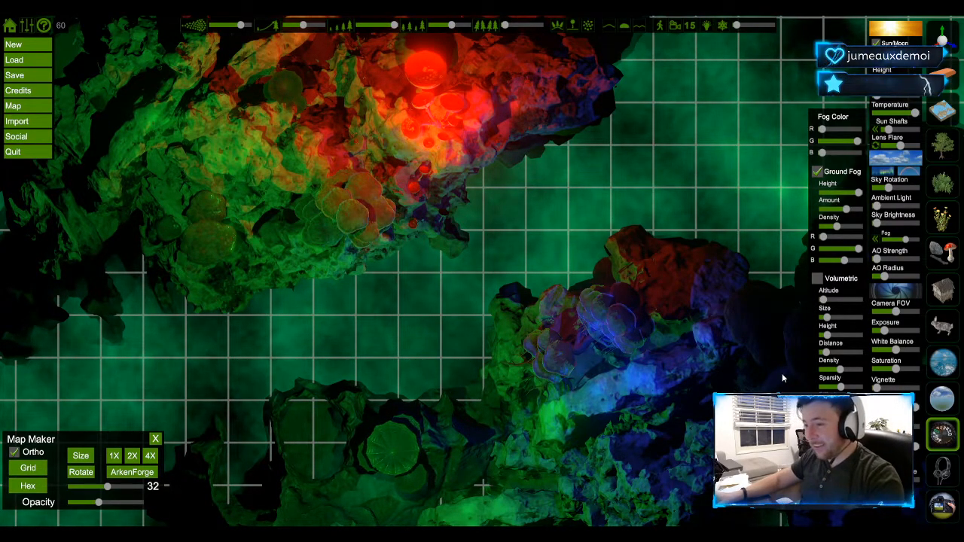
Place another blue light beside the lower ledge and move it onto the larger of its two coral clusters.
{"action": "left_click", "coordinate": [943, 289]}
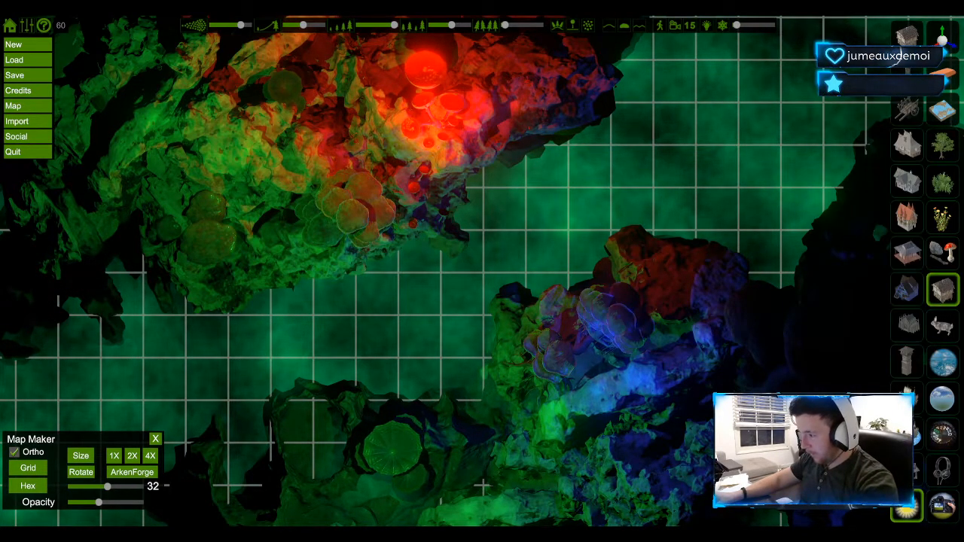
{"action": "scroll", "coordinate": [443, 364], "scroll_direction": "down", "scroll_amount": 3}
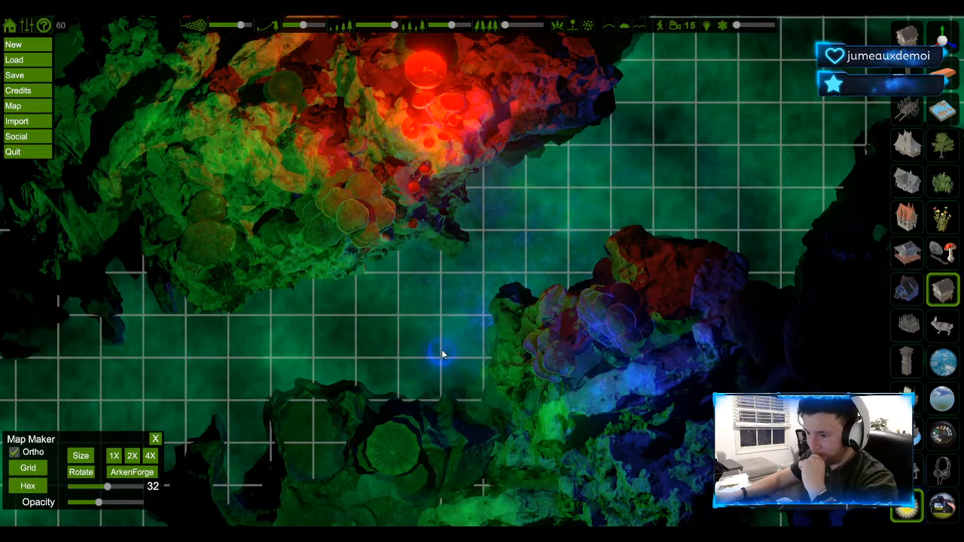
{"action": "left_click", "coordinate": [468, 327]}
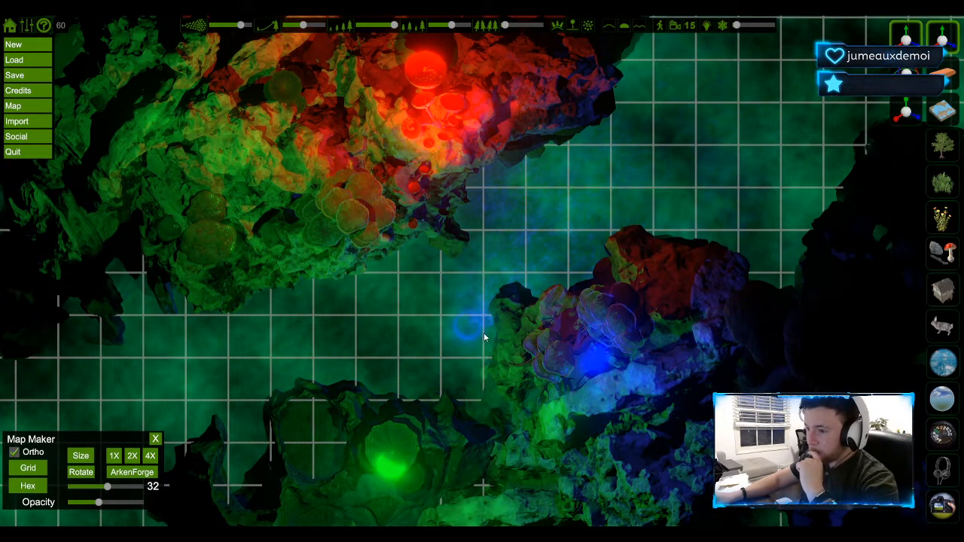
{"action": "left_click_drag", "start_coordinate": [536, 333], "coordinate": [678, 323]}
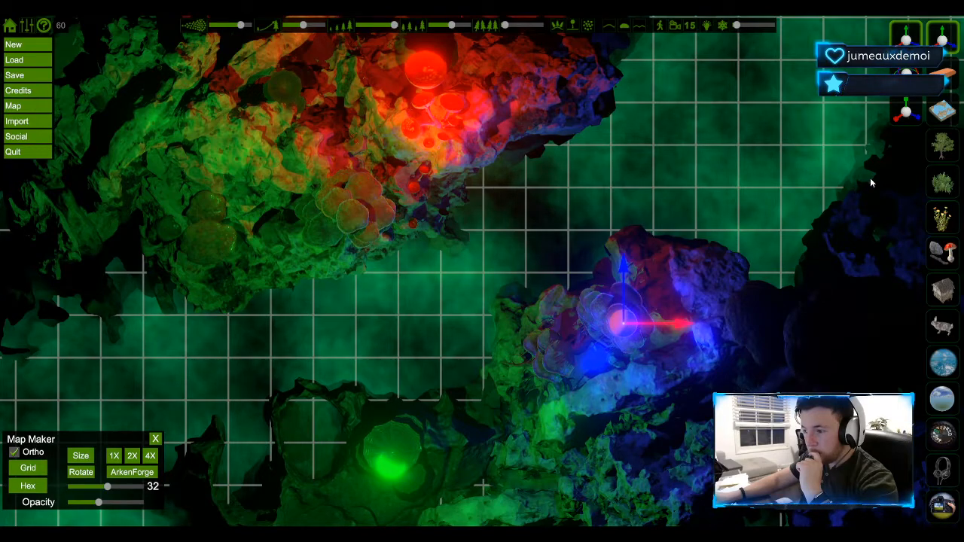
{"action": "left_click", "coordinate": [941, 38]}
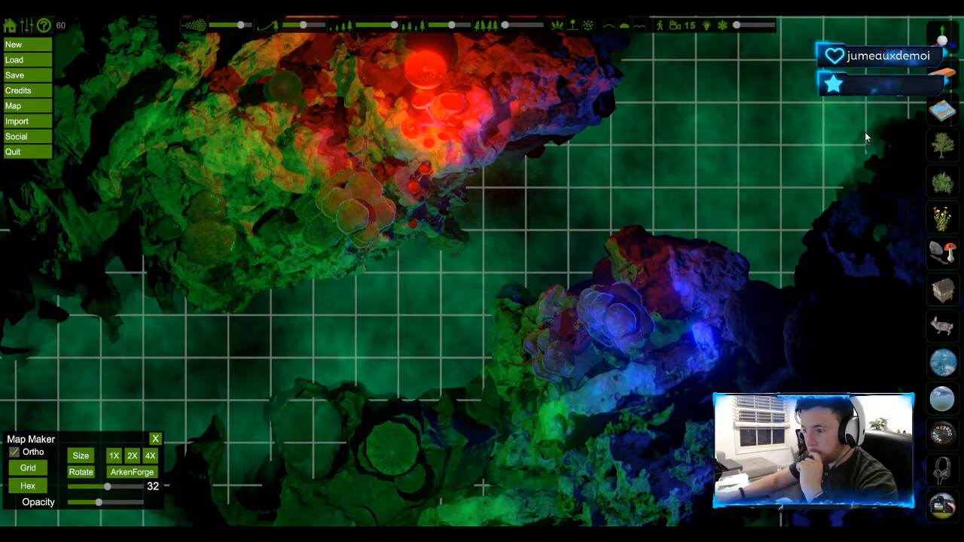
Lower the image saturation slightly and soften the glow of the lights.
{"action": "left_click", "coordinate": [950, 285]}
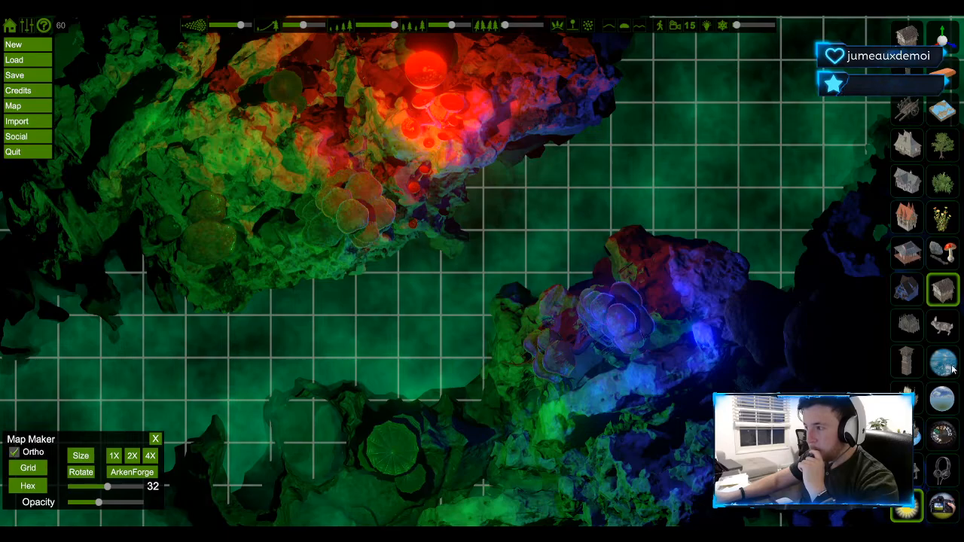
{"action": "left_click", "coordinate": [942, 433]}
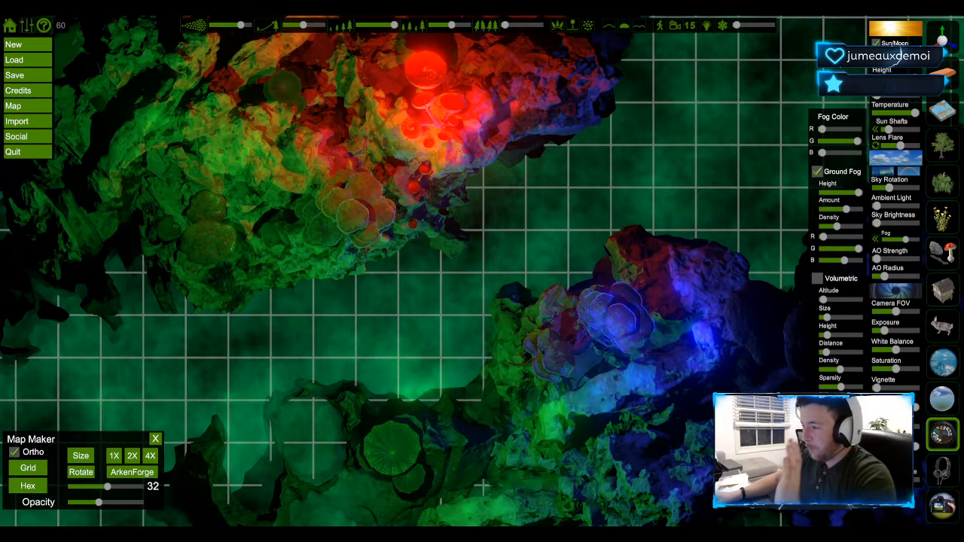
{"action": "mouse_move", "coordinate": [891, 369]}
{"action": "left_mouse_down"}
{"action": "mouse_move", "coordinate": [933, 368]}
{"action": "mouse_move", "coordinate": [891, 370]}
{"action": "left_mouse_up"}
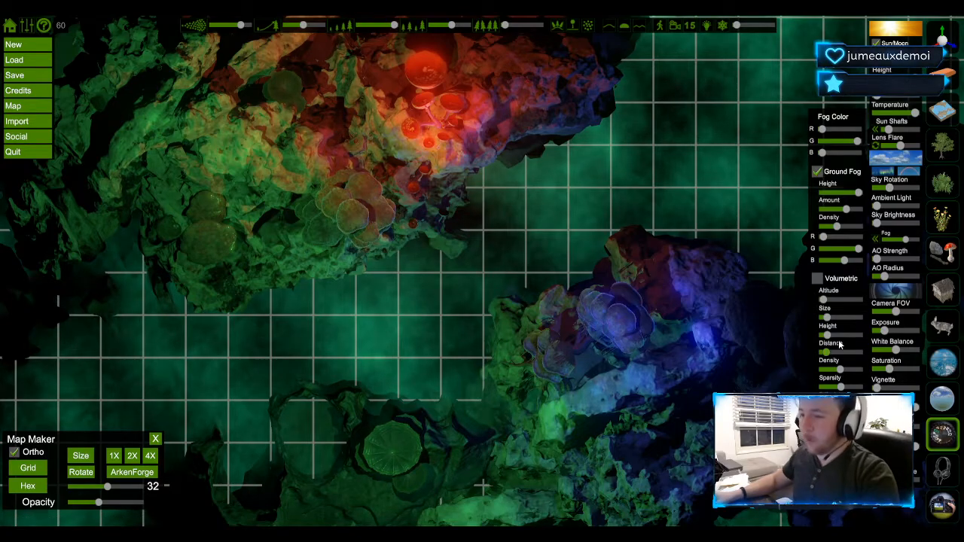
Place a green light in the fog gap and move it onto the large mushroom on the lower ledge.
{"action": "left_click", "coordinate": [945, 290]}
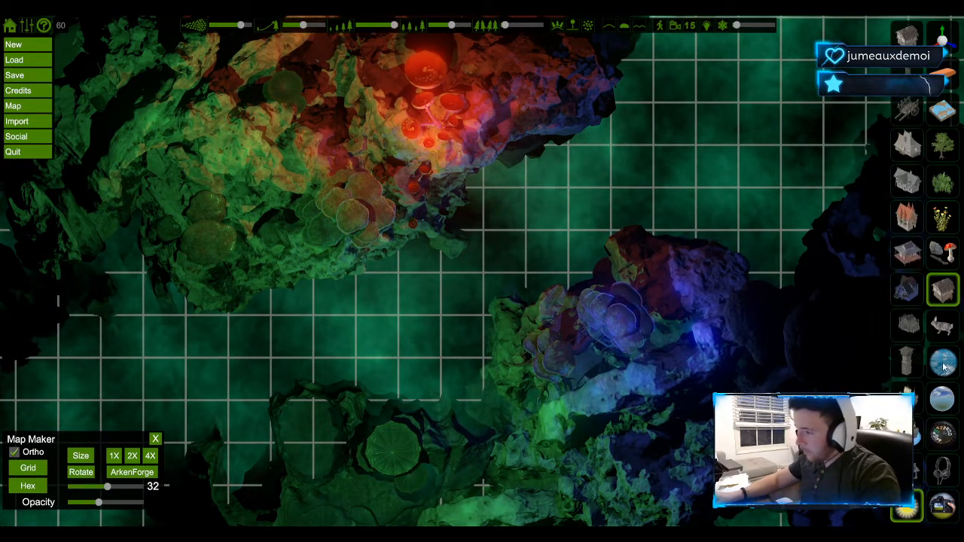
{"action": "left_click", "coordinate": [906, 509]}
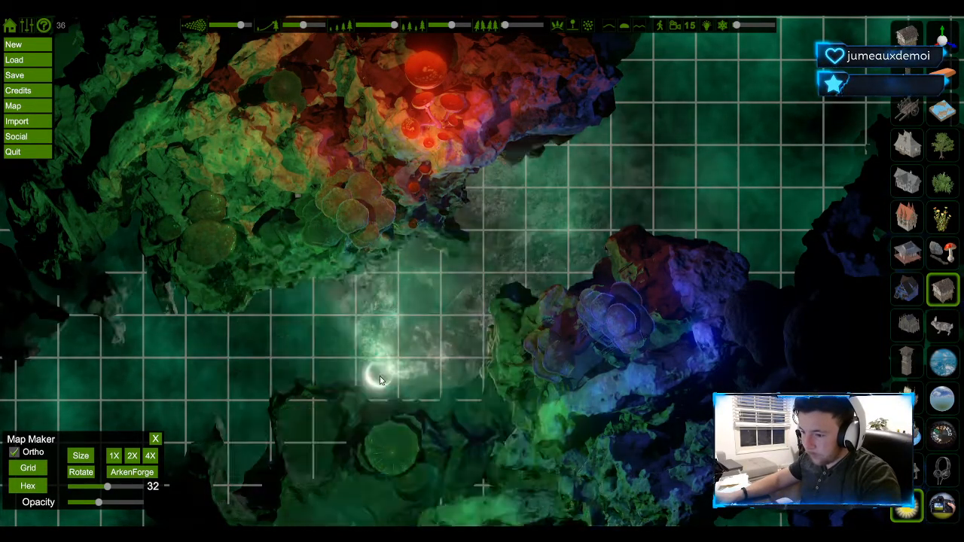
{"action": "scroll", "coordinate": [380, 369], "scroll_direction": "down", "scroll_amount": 2}
{"action": "left_click", "coordinate": [398, 316]}
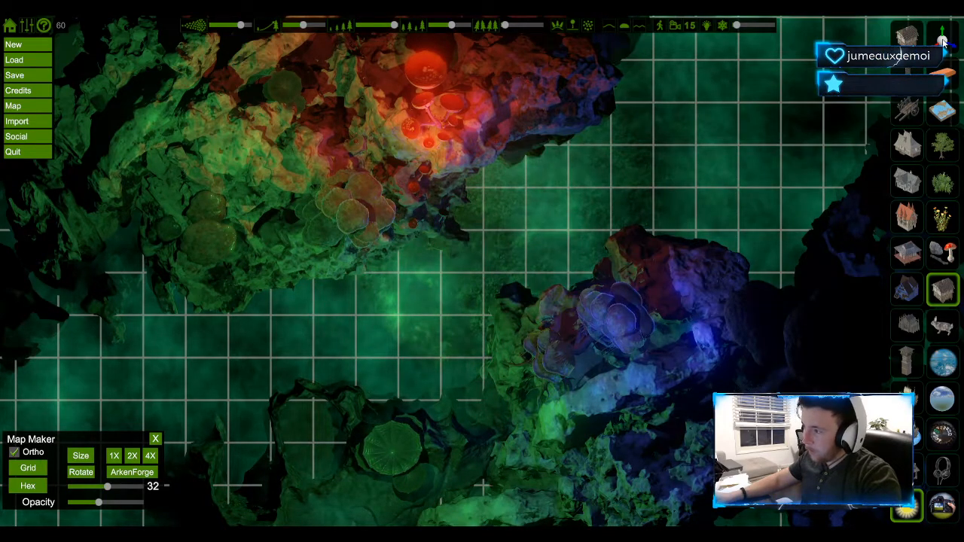
{"action": "left_click", "coordinate": [943, 43]}
{"action": "left_click", "coordinate": [392, 341]}
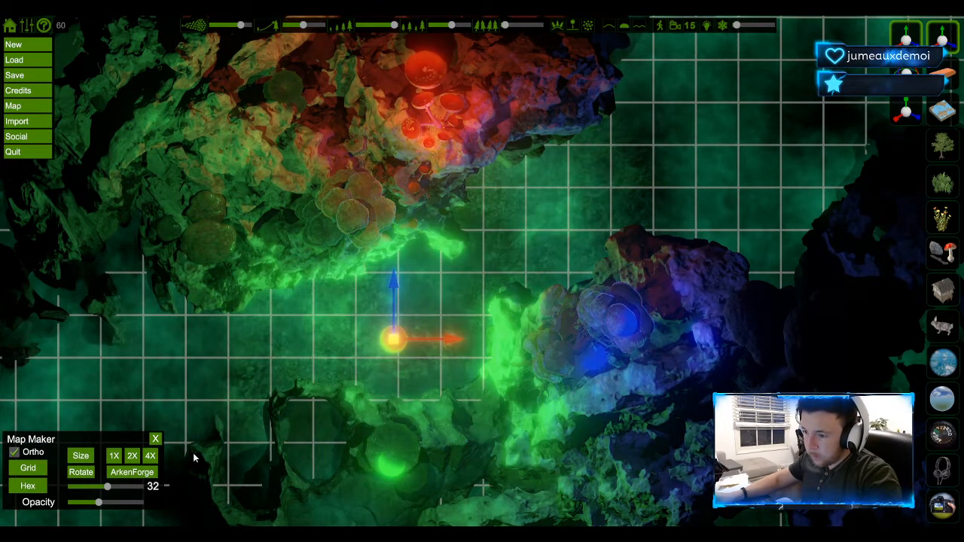
{"action": "left_click_drag", "start_coordinate": [383, 301], "coordinate": [386, 410]}
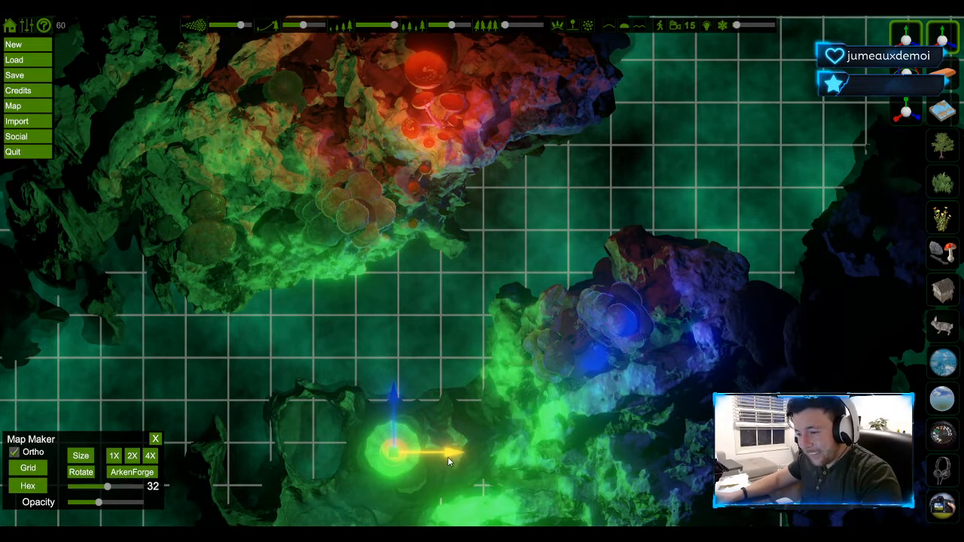
{"action": "left_click_drag", "start_coordinate": [448, 456], "coordinate": [417, 460]}
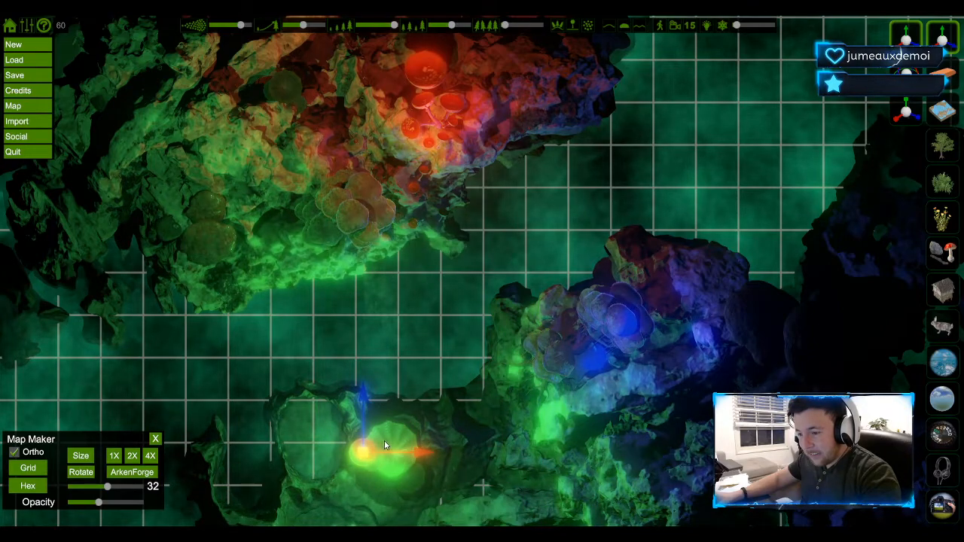
{"action": "left_click_drag", "start_coordinate": [417, 456], "coordinate": [428, 456]}
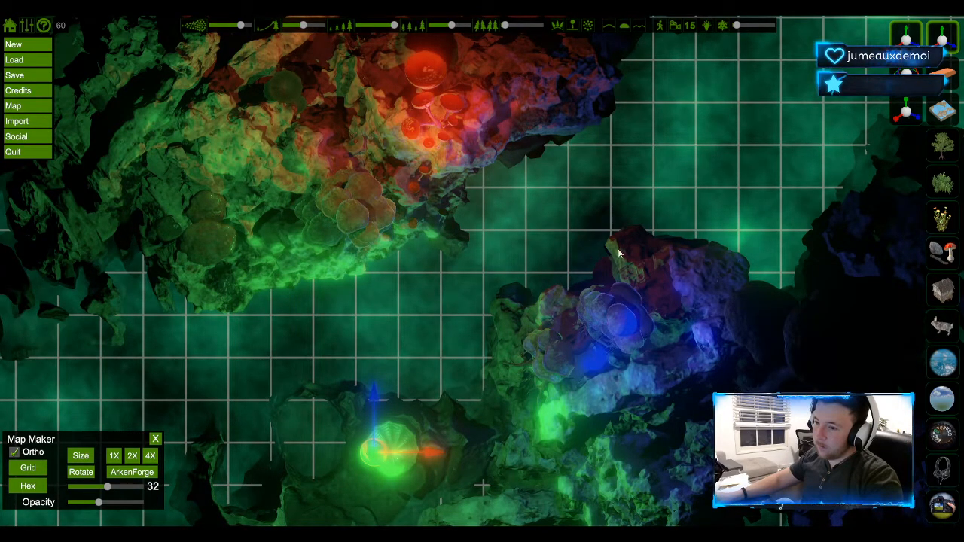
{"action": "left_click", "coordinate": [950, 52]}
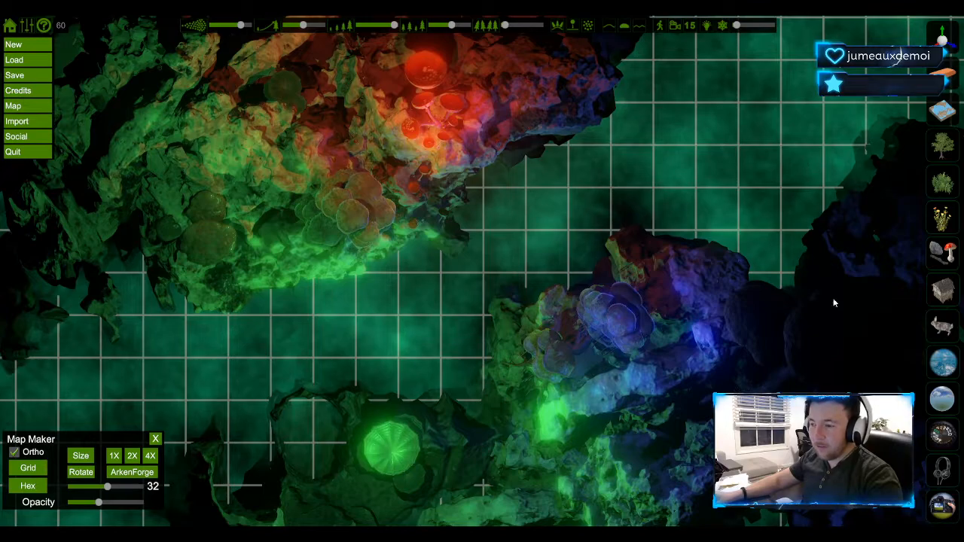
Try a yellow light over the dark boulders beside the blue-lit ledge and delete it.
{"action": "left_click", "coordinate": [942, 290]}
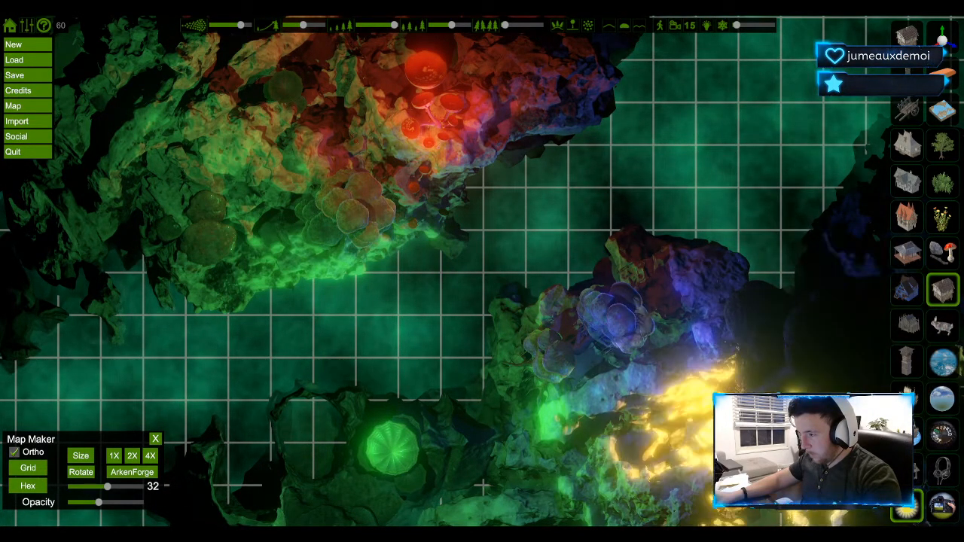
{"action": "left_click", "coordinate": [768, 200]}
{"action": "left_click", "coordinate": [951, 42]}
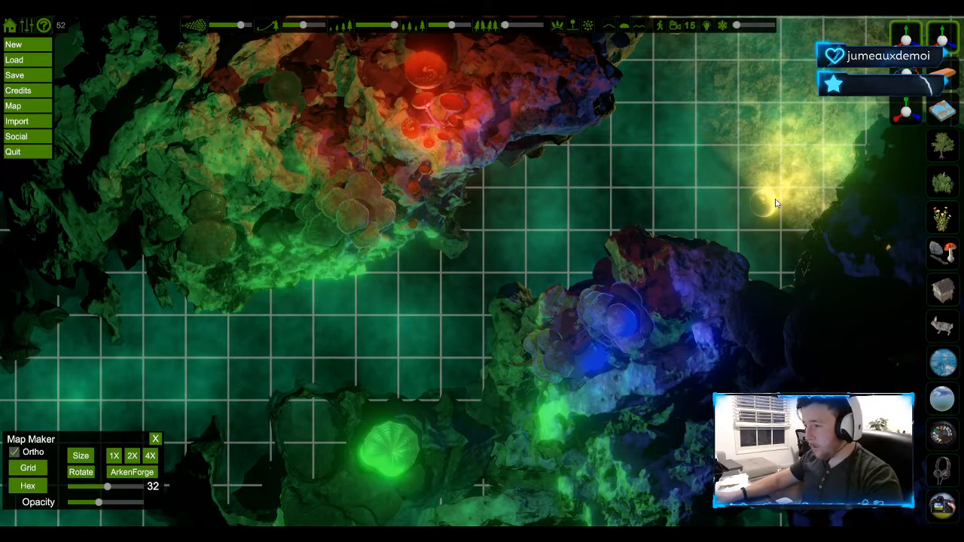
{"action": "left_click", "coordinate": [764, 204]}
{"action": "left_click_drag", "start_coordinate": [764, 203], "coordinate": [765, 198]}
{"action": "left_click_drag", "start_coordinate": [764, 143], "coordinate": [804, 314]}
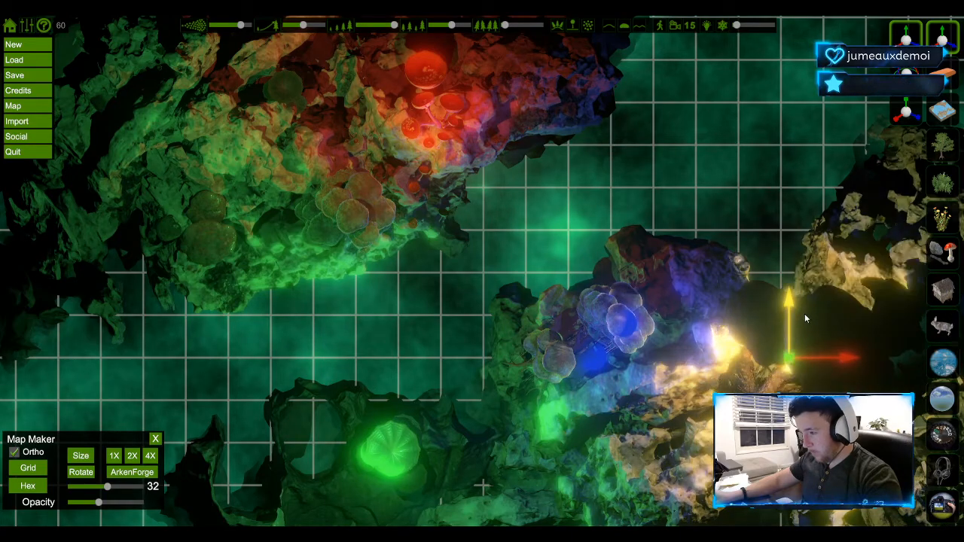
{"action": "key", "text": "Delete"}
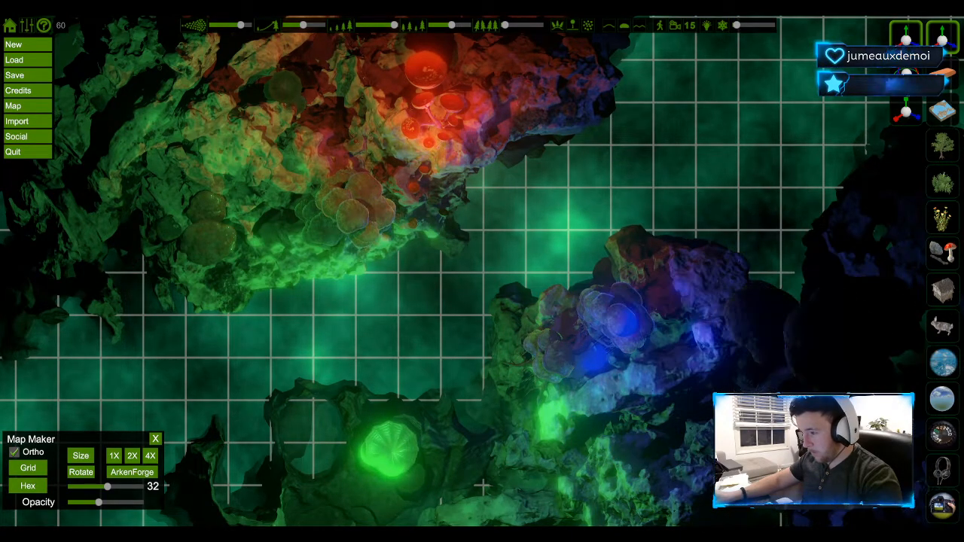
Try shifting the yellow light around between the two dark boulders and undo its placement.
{"action": "left_click", "coordinate": [788, 365]}
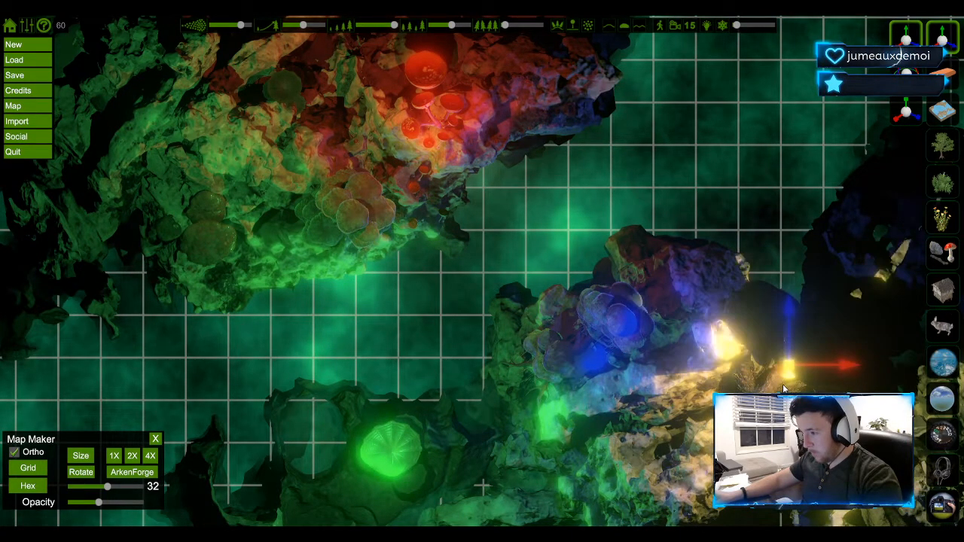
{"action": "left_click_drag", "start_coordinate": [788, 351], "coordinate": [788, 399]}
{"action": "mouse_move", "coordinate": [741, 449]}
{"action": "left_mouse_down"}
{"action": "mouse_move", "coordinate": [697, 448]}
{"action": "mouse_move", "coordinate": [740, 449]}
{"action": "left_mouse_up"}
{"action": "left_click_drag", "start_coordinate": [788, 362], "coordinate": [799, 314]}
{"action": "mouse_move", "coordinate": [819, 360]}
{"action": "left_mouse_down"}
{"action": "mouse_move", "coordinate": [886, 359]}
{"action": "mouse_move", "coordinate": [822, 359]}
{"action": "mouse_move", "coordinate": [926, 304]}
{"action": "mouse_move", "coordinate": [846, 369]}
{"action": "mouse_move", "coordinate": [691, 465]}
{"action": "mouse_move", "coordinate": [631, 469]}
{"action": "mouse_move", "coordinate": [901, 302]}
{"action": "mouse_move", "coordinate": [831, 367]}
{"action": "left_mouse_up"}
{"action": "left_click", "coordinate": [942, 38]}
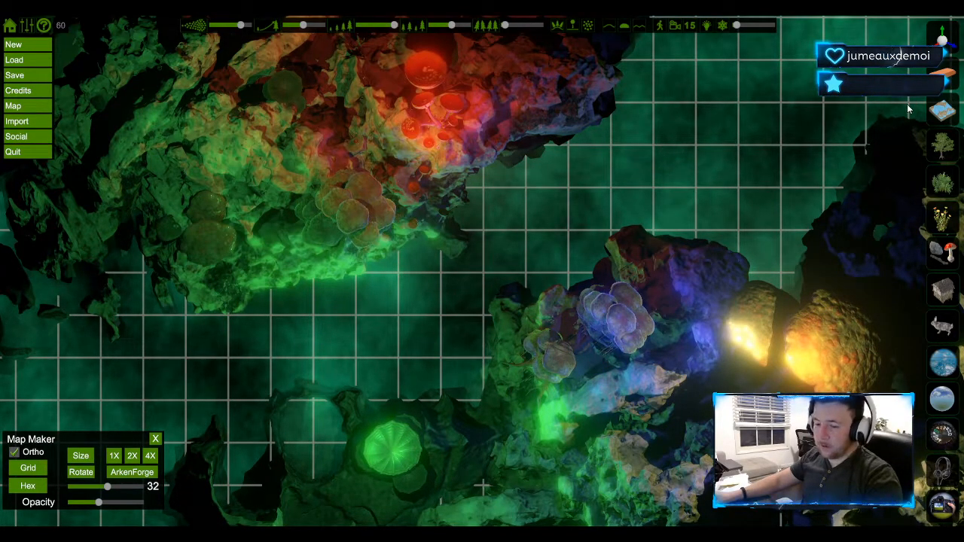
{"action": "key", "text": "ctrl+z"}
Place another green light in the fog gap and move it onto the round mushroom at the top of the upper rock ledge.
{"action": "left_click", "coordinate": [935, 296]}
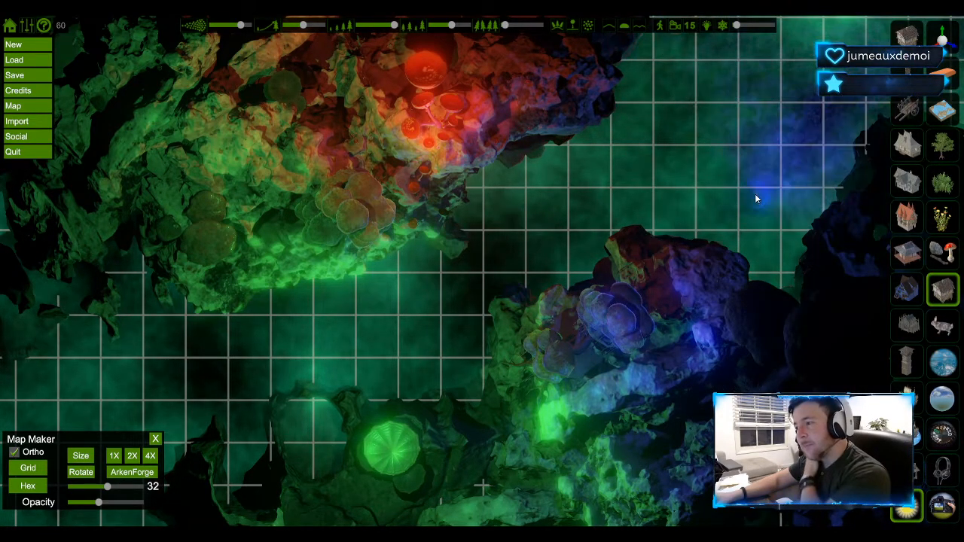
{"action": "scroll", "coordinate": [756, 196], "scroll_direction": "down", "scroll_amount": 3}
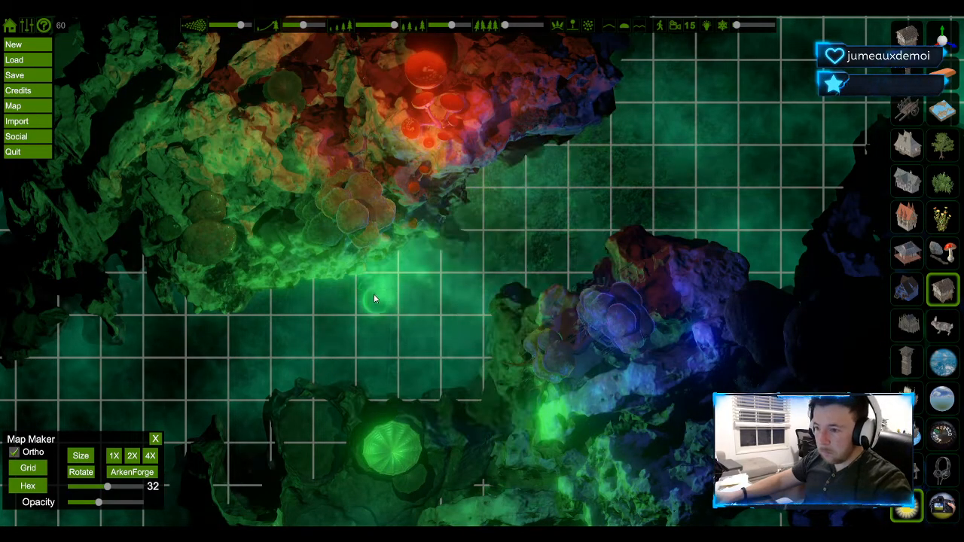
{"action": "left_click", "coordinate": [376, 300]}
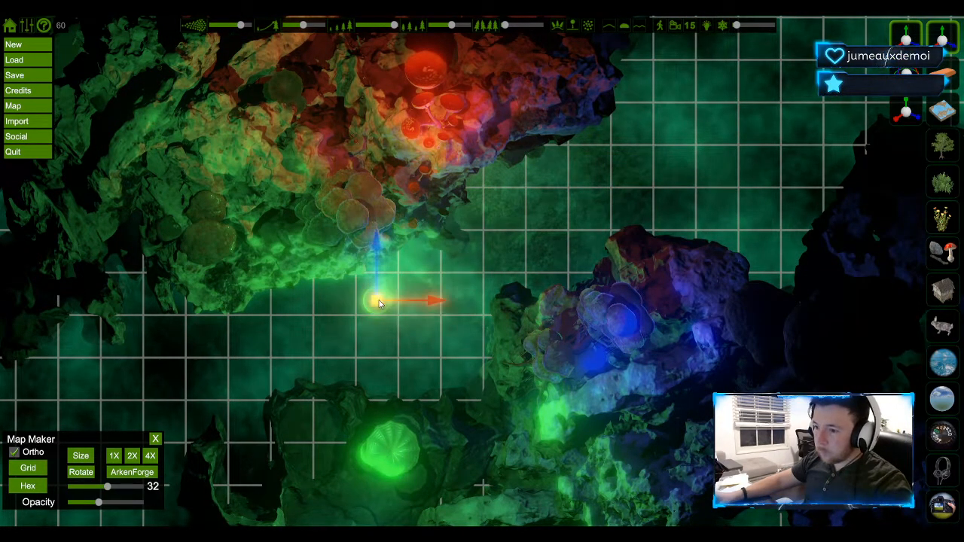
{"action": "left_click_drag", "start_coordinate": [376, 260], "coordinate": [346, 112]}
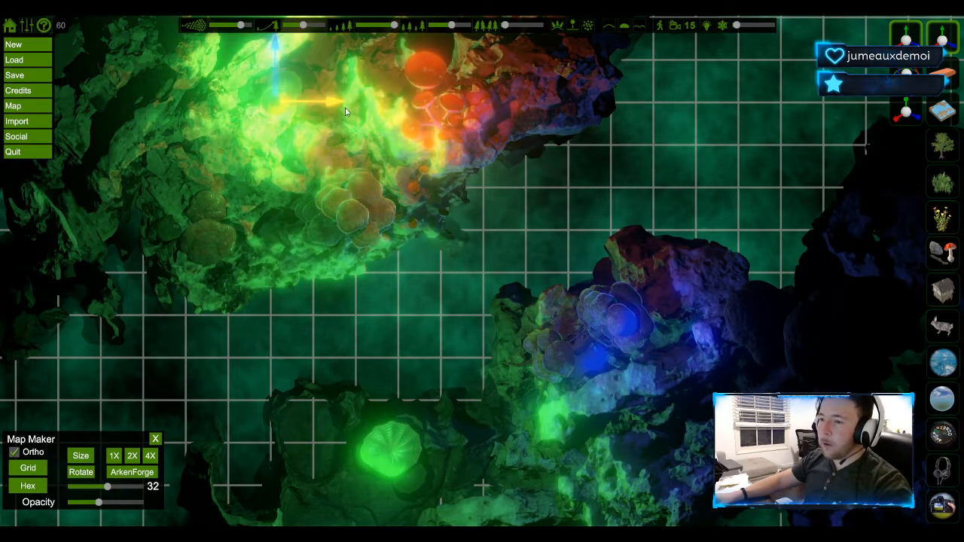
{"action": "left_click_drag", "start_coordinate": [277, 52], "coordinate": [277, 39]}
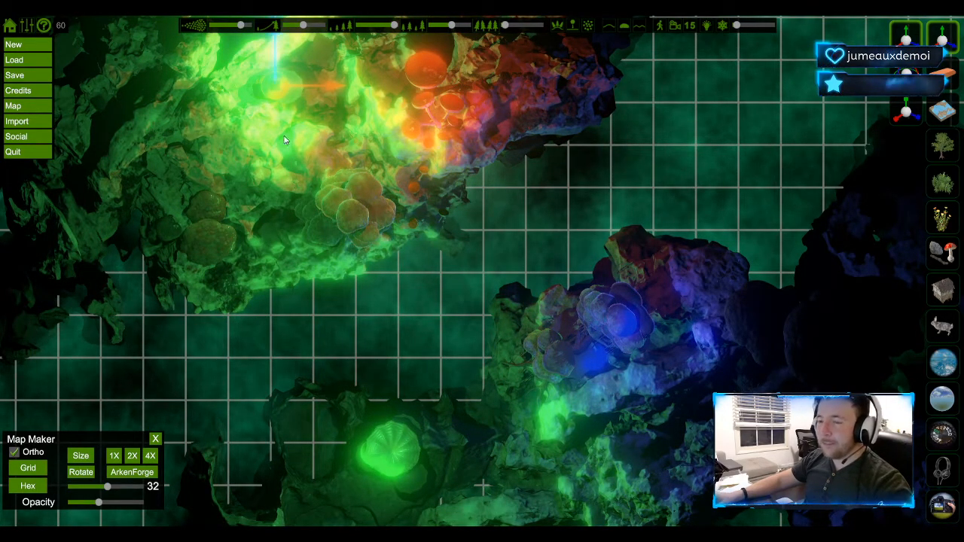
{"action": "left_click_drag", "start_coordinate": [280, 91], "coordinate": [325, 90]}
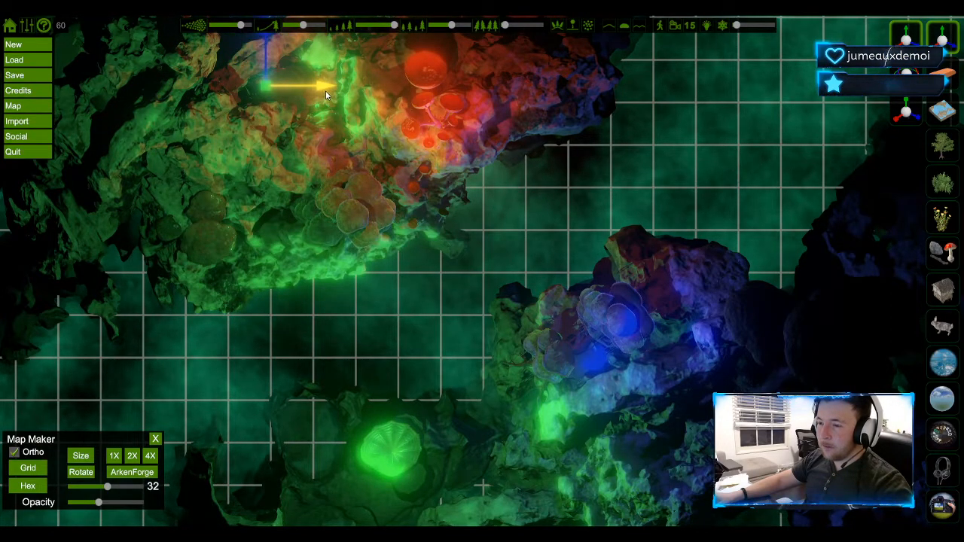
{"action": "left_click_drag", "start_coordinate": [266, 53], "coordinate": [264, 63]}
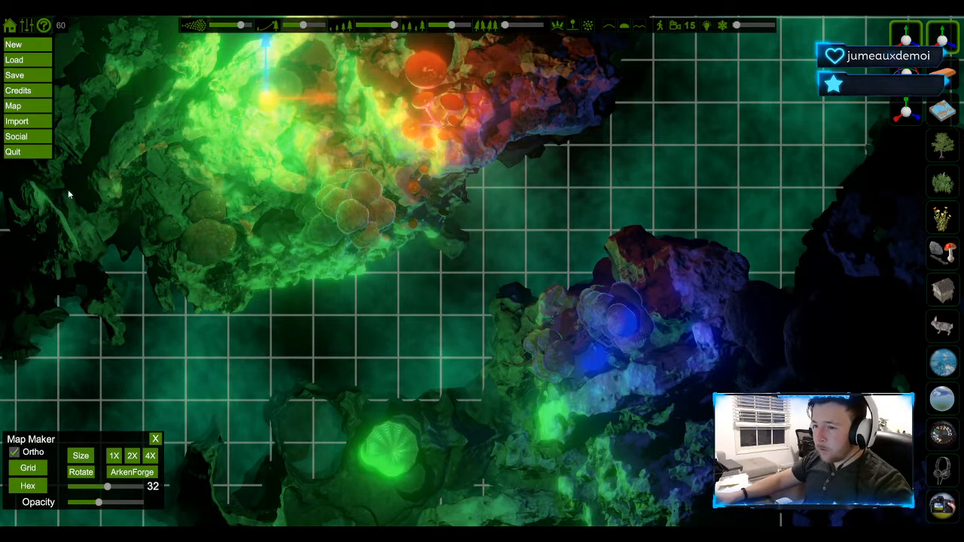
{"action": "left_click_drag", "start_coordinate": [329, 101], "coordinate": [342, 101]}
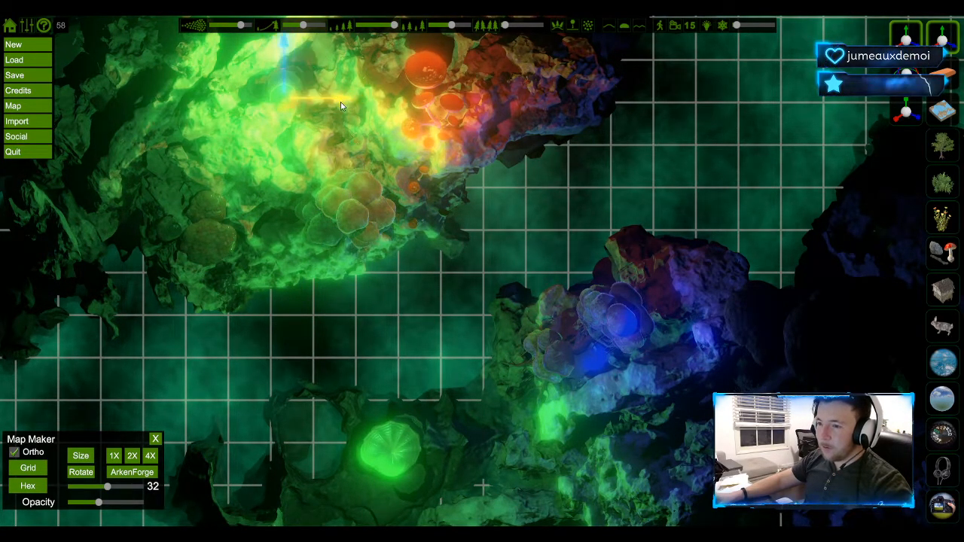
{"action": "left_click_drag", "start_coordinate": [283, 72], "coordinate": [284, 50]}
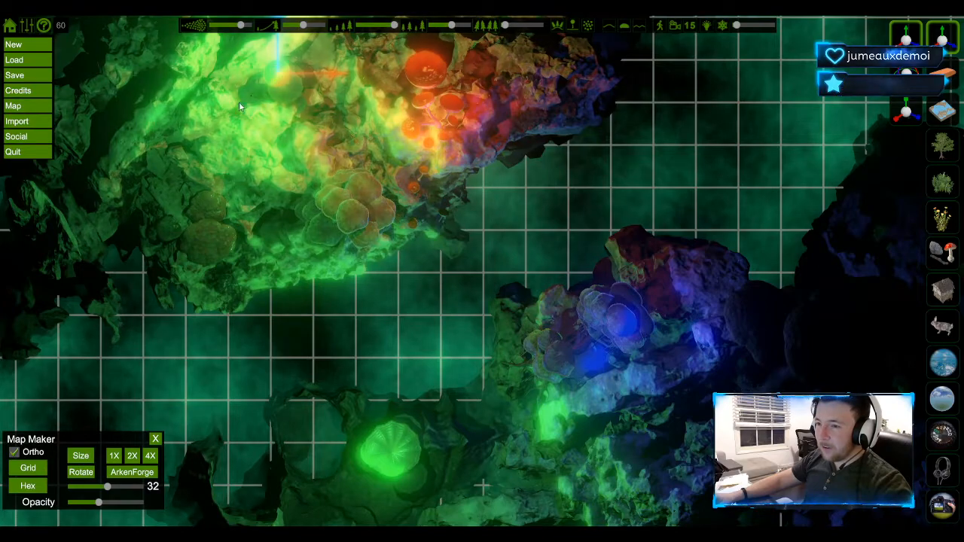
Fine-tune the new green light's position over the upper ledge's round mushroom and preview the map without the interface.
{"action": "left_click", "coordinate": [198, 130]}
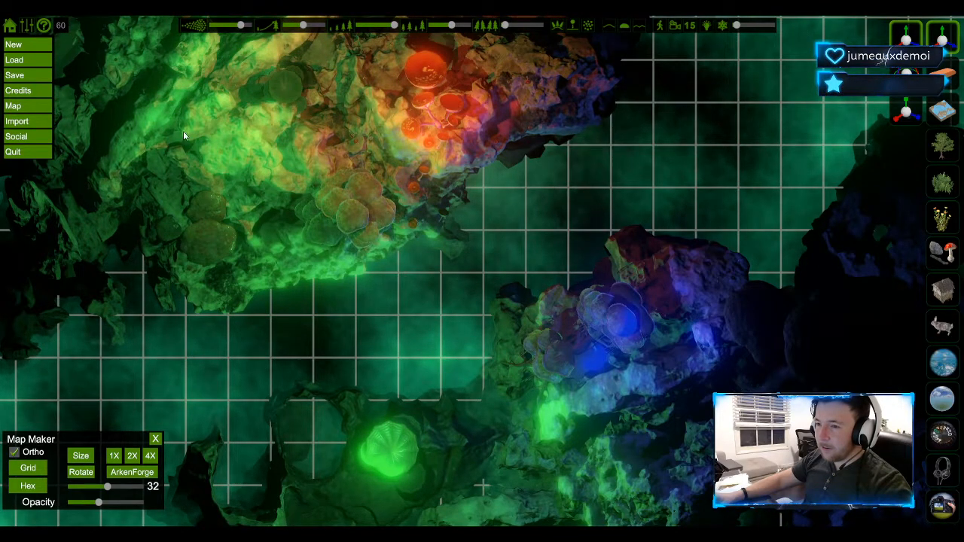
{"action": "left_click", "coordinate": [221, 118]}
{"action": "left_click_drag", "start_coordinate": [323, 78], "coordinate": [322, 76]}
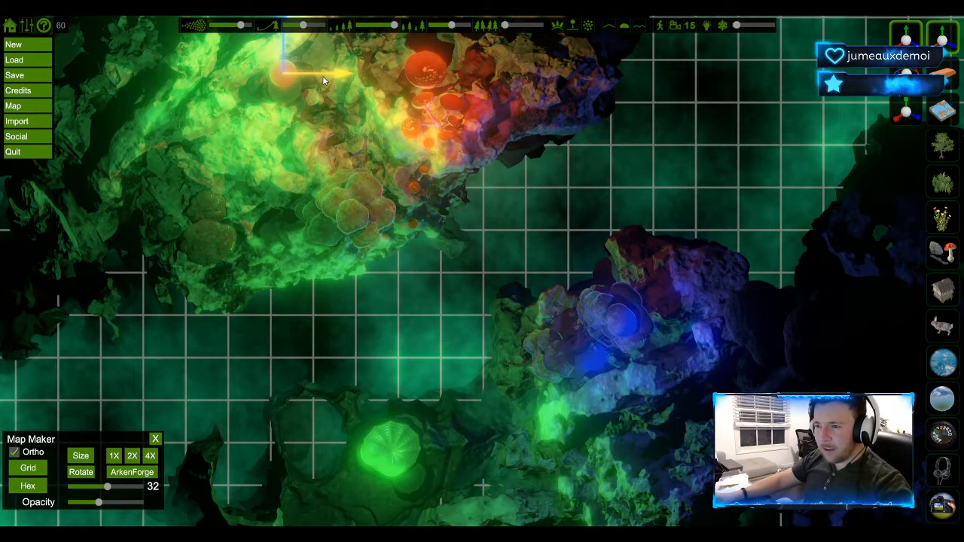
{"action": "scroll", "coordinate": [284, 53], "scroll_direction": "down", "scroll_amount": 3}
{"action": "left_click_drag", "start_coordinate": [281, 35], "coordinate": [279, 68]}
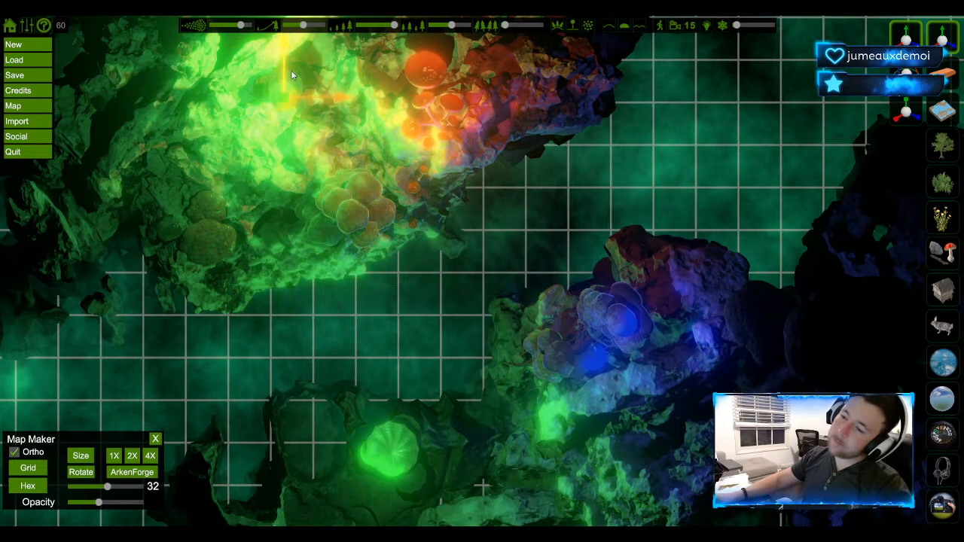
{"action": "mouse_move", "coordinate": [285, 69]}
{"action": "left_mouse_down"}
{"action": "mouse_move", "coordinate": [285, 54]}
{"action": "mouse_move", "coordinate": [281, 86]}
{"action": "left_mouse_up"}
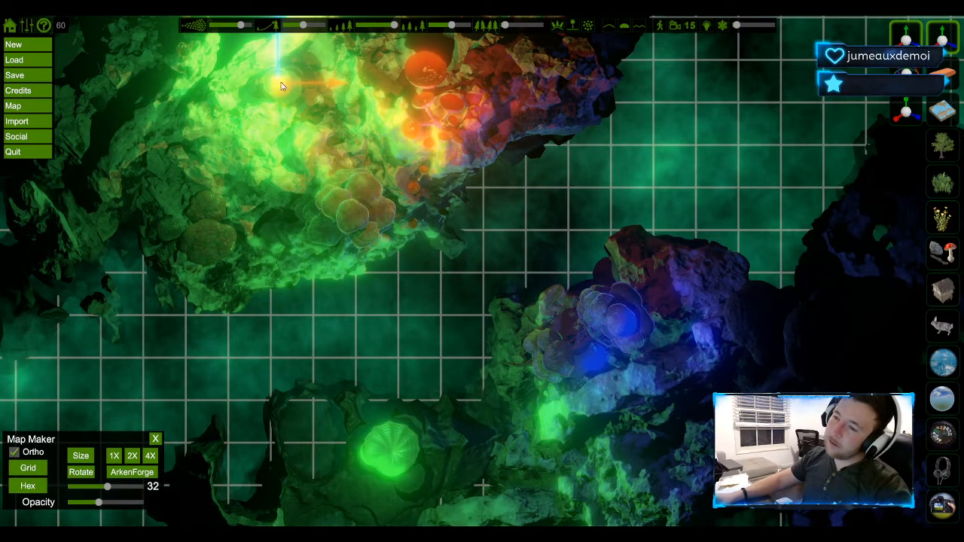
{"action": "left_click", "coordinate": [906, 111]}
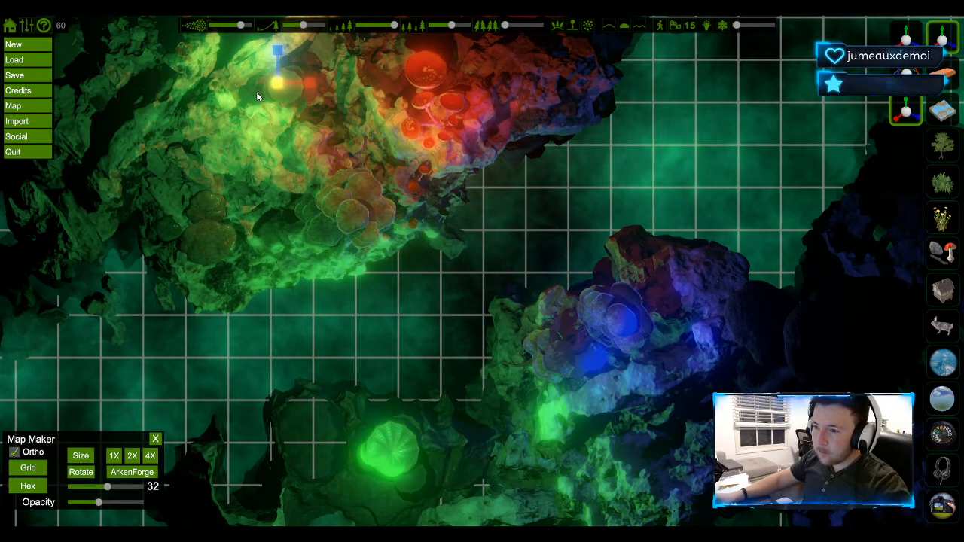
{"action": "left_click", "coordinate": [942, 36]}
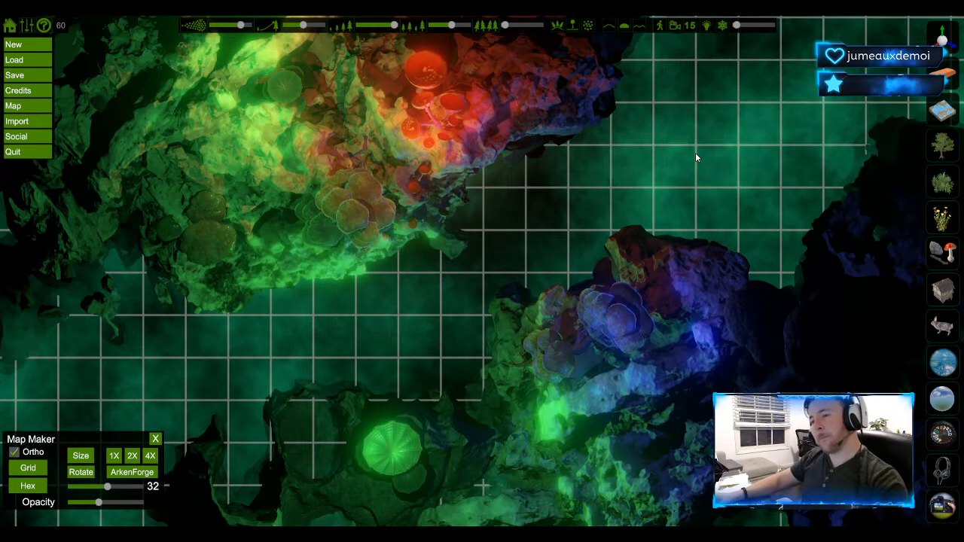
{"action": "key", "text": "Tab"}
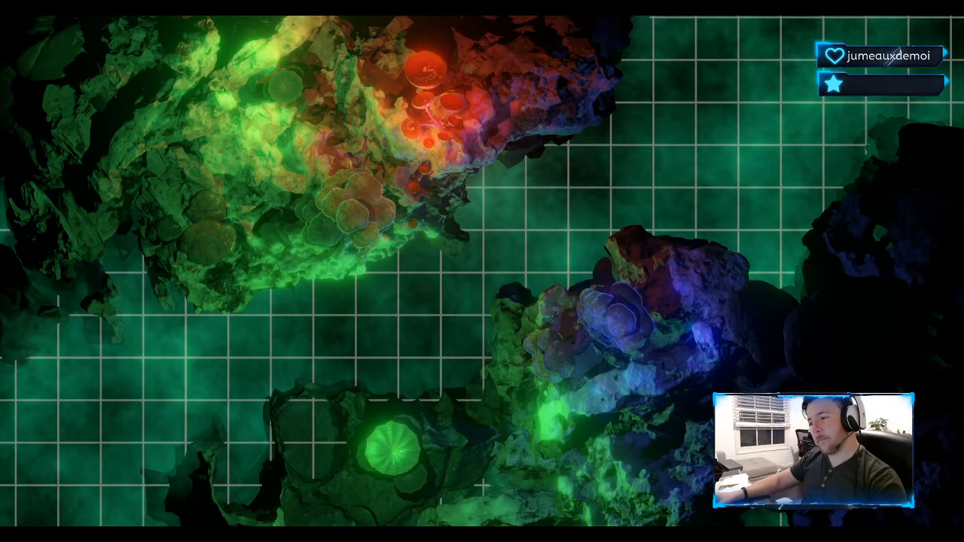
{"action": "key", "text": "Tab"}
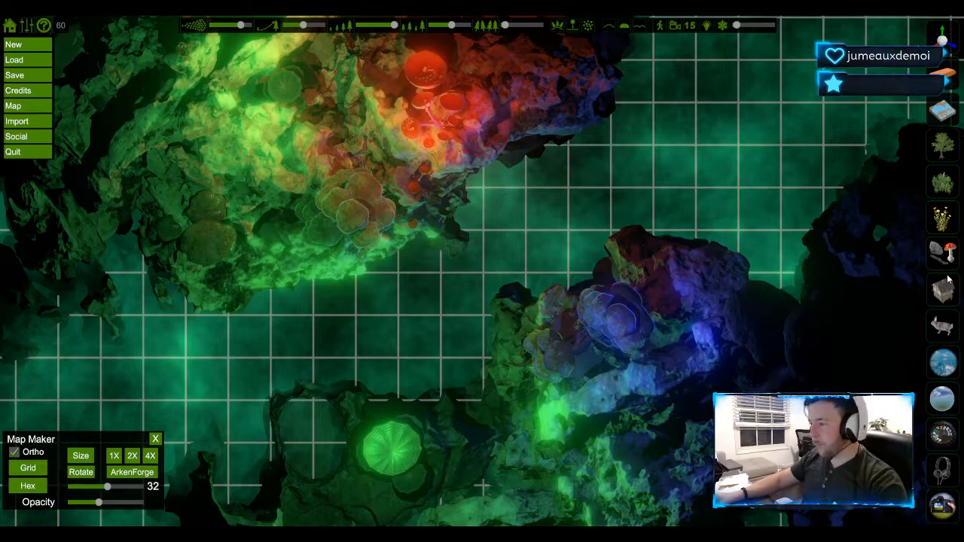
Place a green light in the fog at the edge of the dark rock mass beyond the blue-lit ledge and preview it.
{"action": "left_click", "coordinate": [946, 301]}
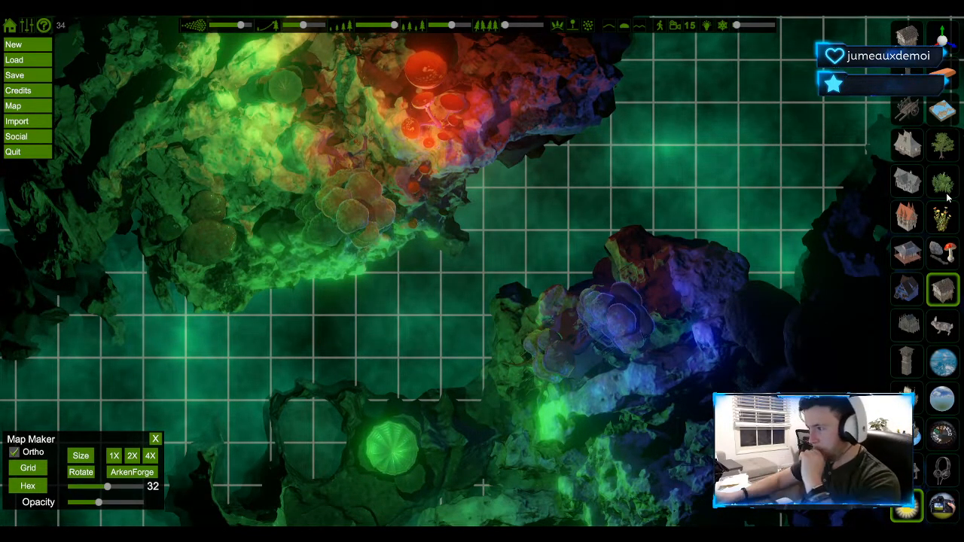
{"action": "left_click", "coordinate": [946, 256]}
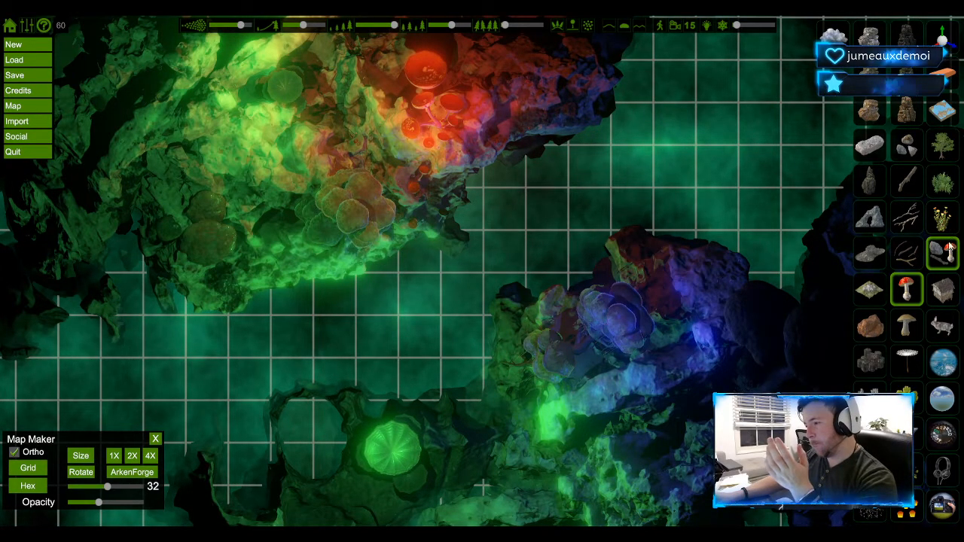
{"action": "left_click", "coordinate": [943, 407]}
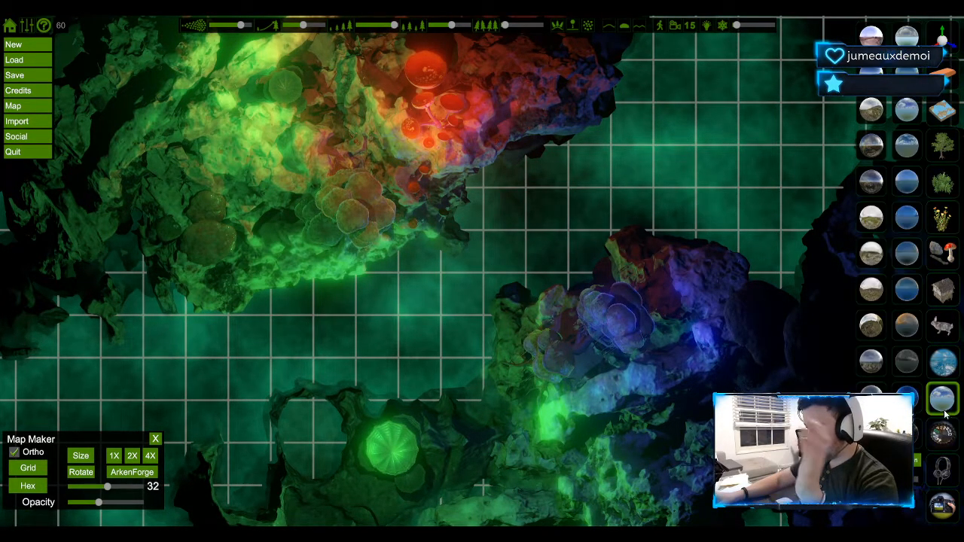
{"action": "left_click", "coordinate": [944, 292]}
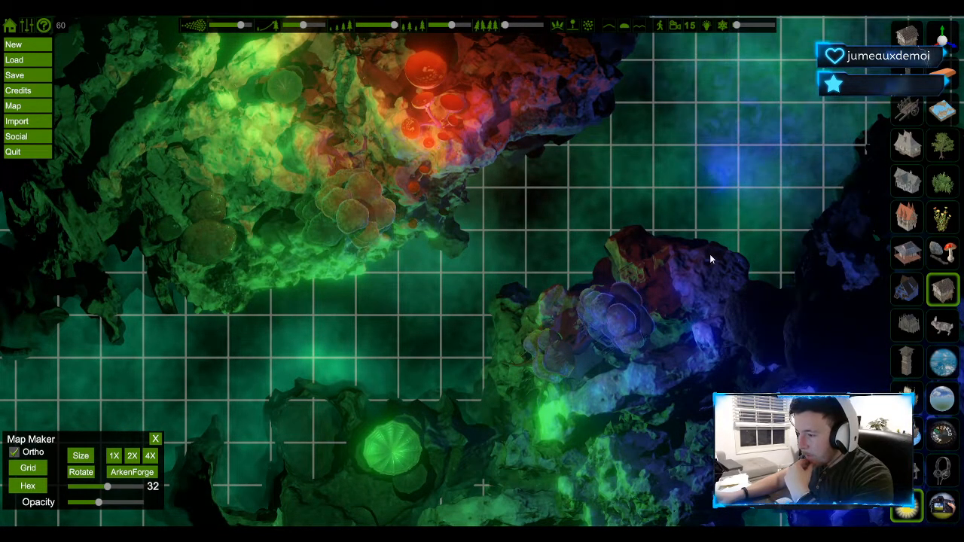
{"action": "key", "text": "Tab"}
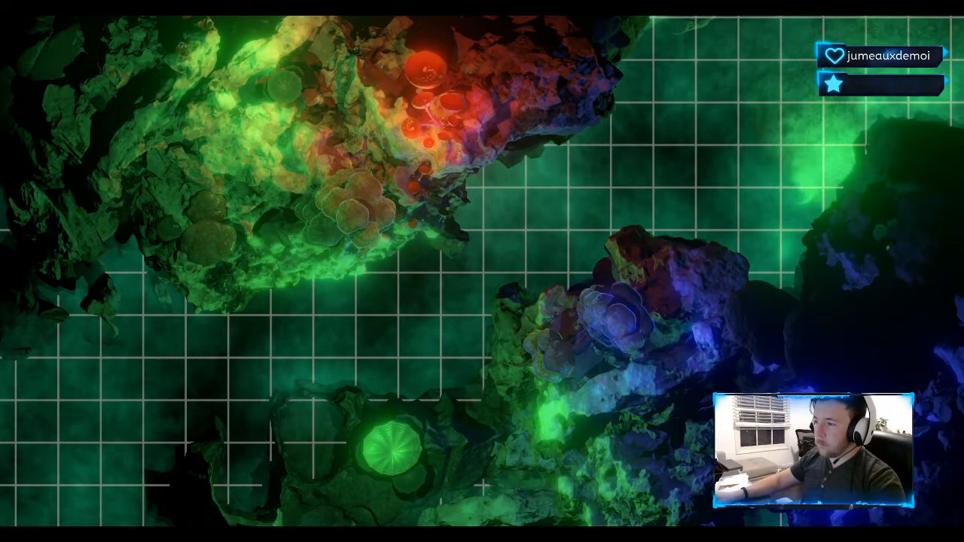
{"action": "key", "text": "Tab"}
Move the new green light from the fog onto the dark rock mass and preview the map without the interface.
{"action": "left_click", "coordinate": [942, 35]}
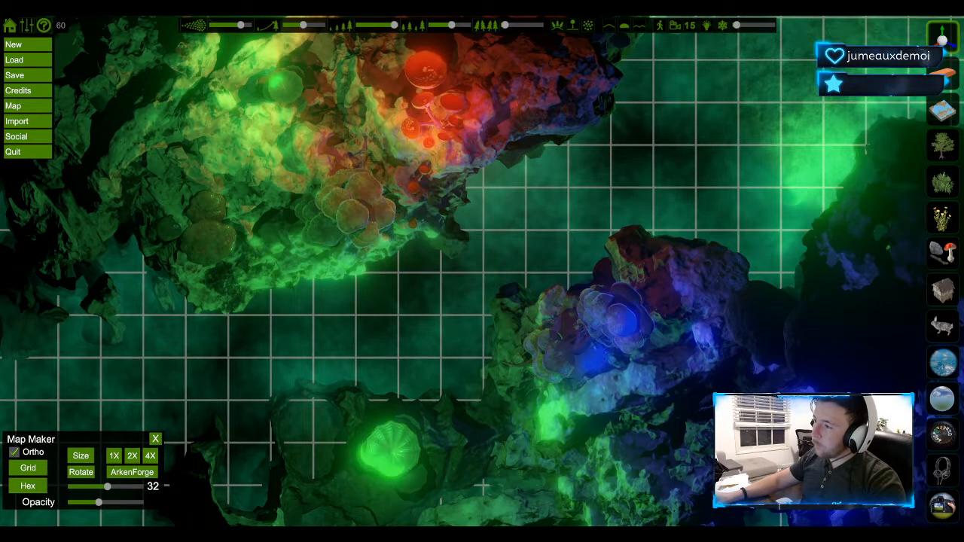
{"action": "left_click", "coordinate": [794, 191]}
{"action": "left_click_drag", "start_coordinate": [790, 198], "coordinate": [941, 197]}
{"action": "left_click", "coordinate": [905, 36]}
{"action": "key", "text": "Tab"}
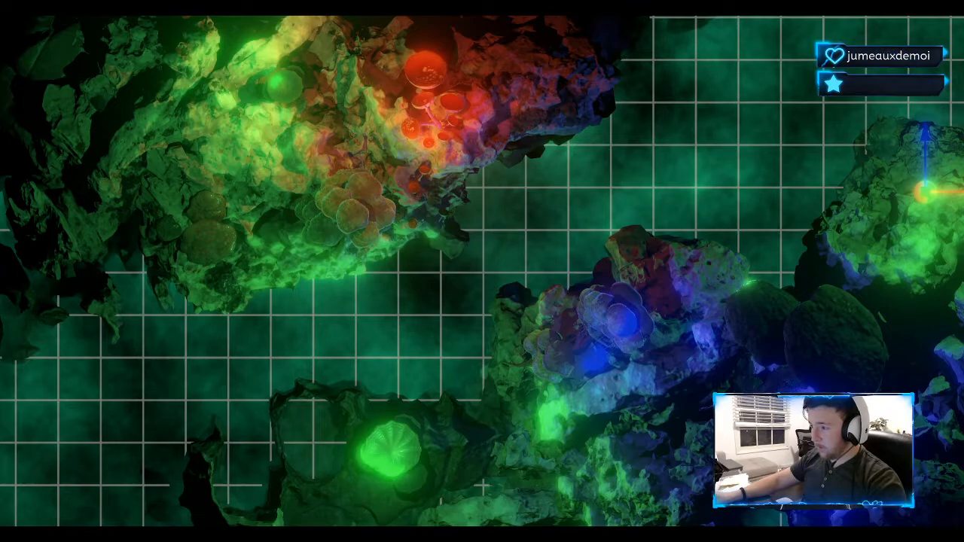
{"action": "key", "text": "Tab"}
{"action": "key", "text": "Tab"}
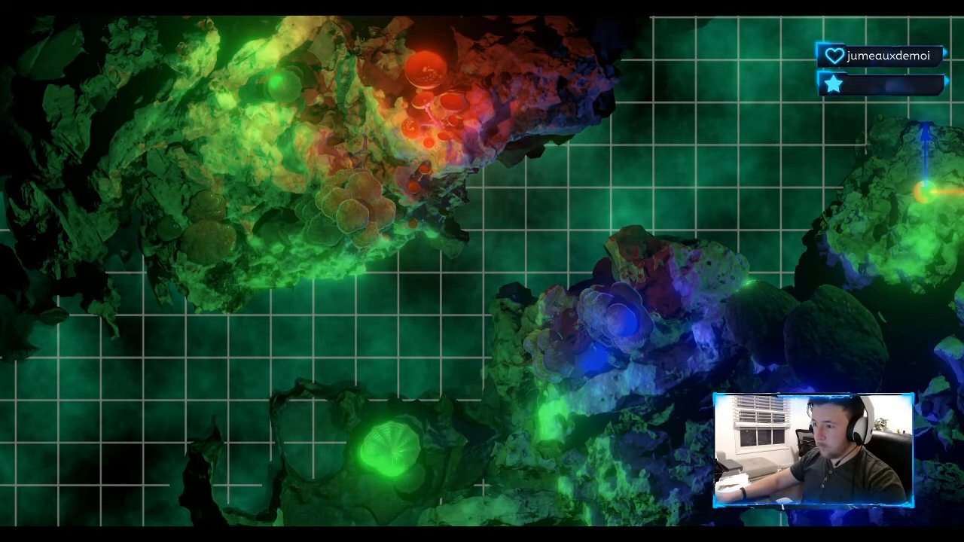
{"action": "key", "text": "Tab"}
Scale down the green light on top of the dark rock mass.
{"action": "left_click", "coordinate": [906, 113]}
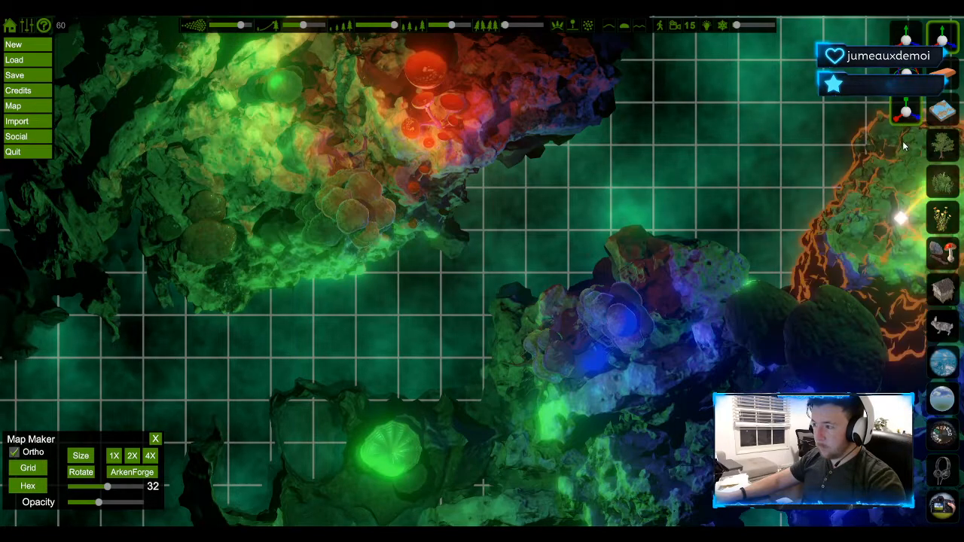
{"action": "key", "text": "d"}
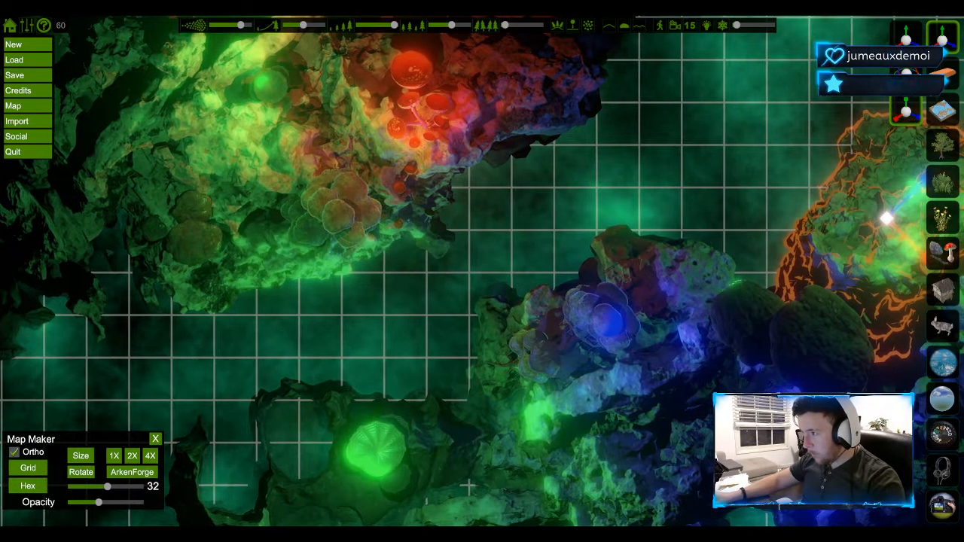
{"action": "middle_click_drag", "start_coordinate": [822, 129], "coordinate": [602, 142]}
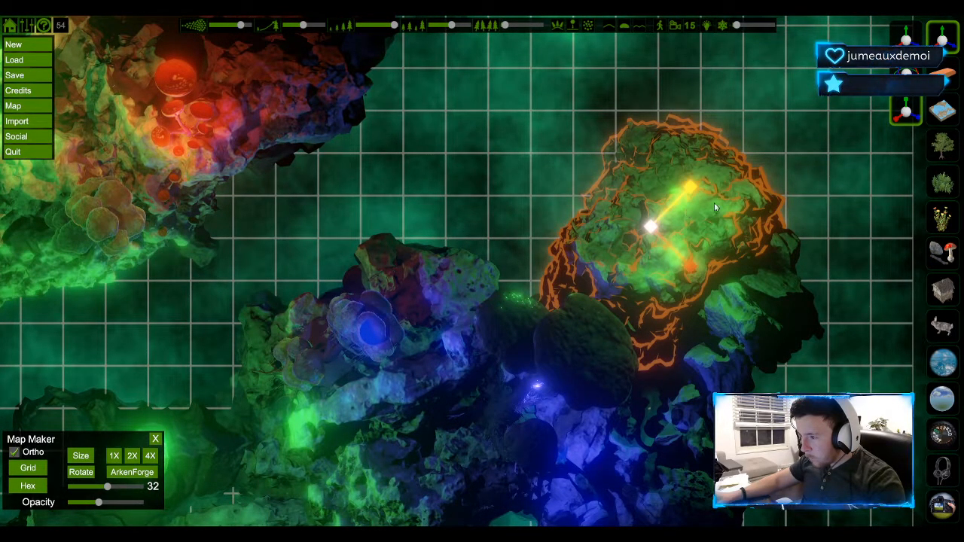
{"action": "key", "text": "Delete"}
{"action": "left_click", "coordinate": [678, 202]}
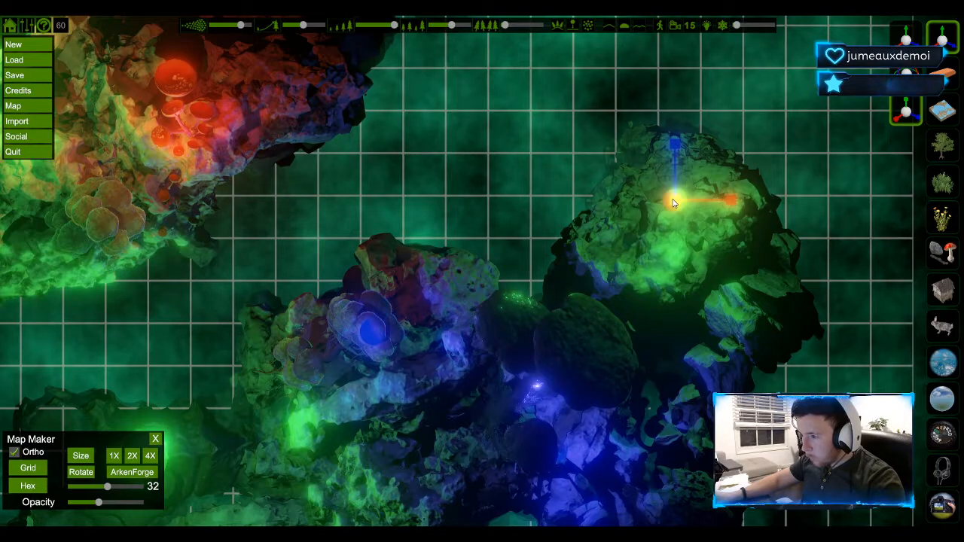
{"action": "key", "text": "Delete"}
{"action": "key", "text": "ctrl+z"}
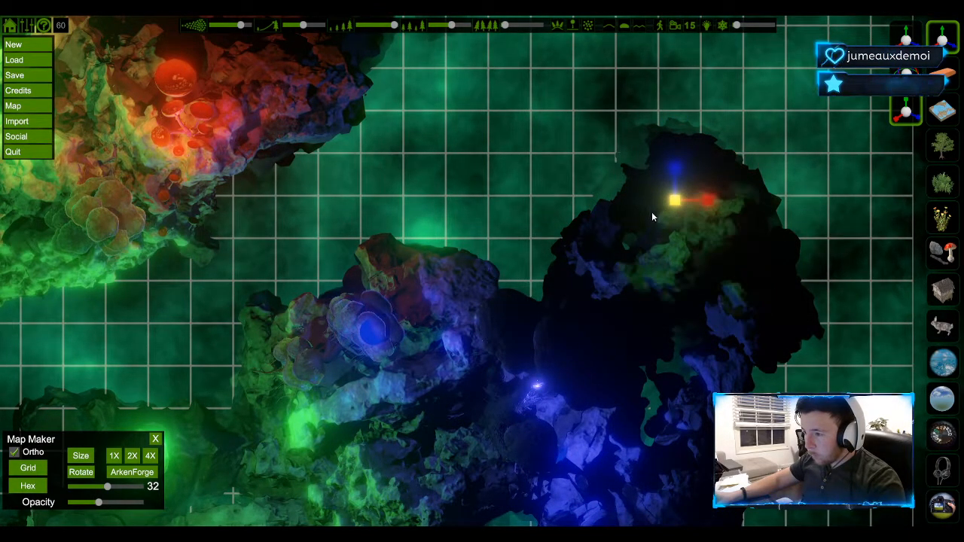
Shift the green light slightly toward the fog-facing side of the rock mass and preview the wider map.
{"action": "key", "text": "Delete"}
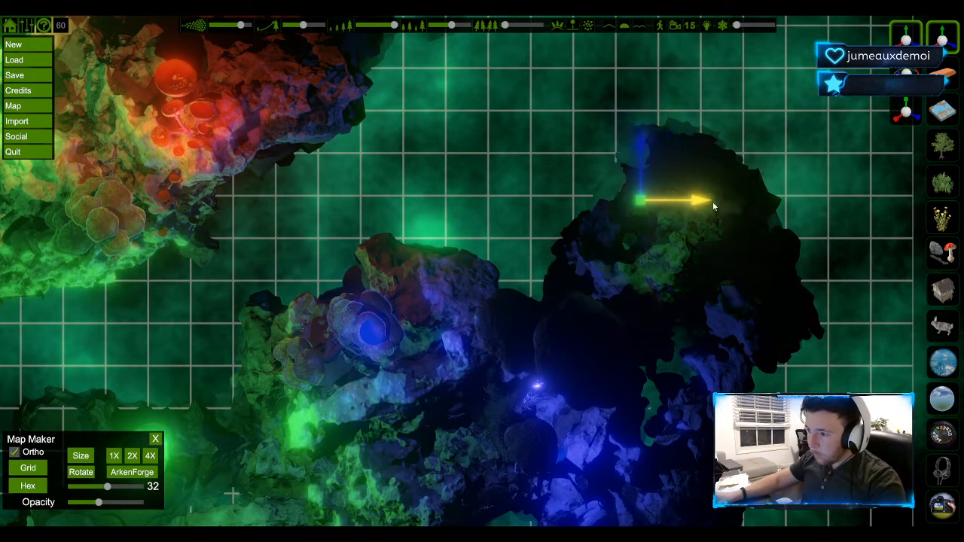
{"action": "key", "text": "ctrl+z"}
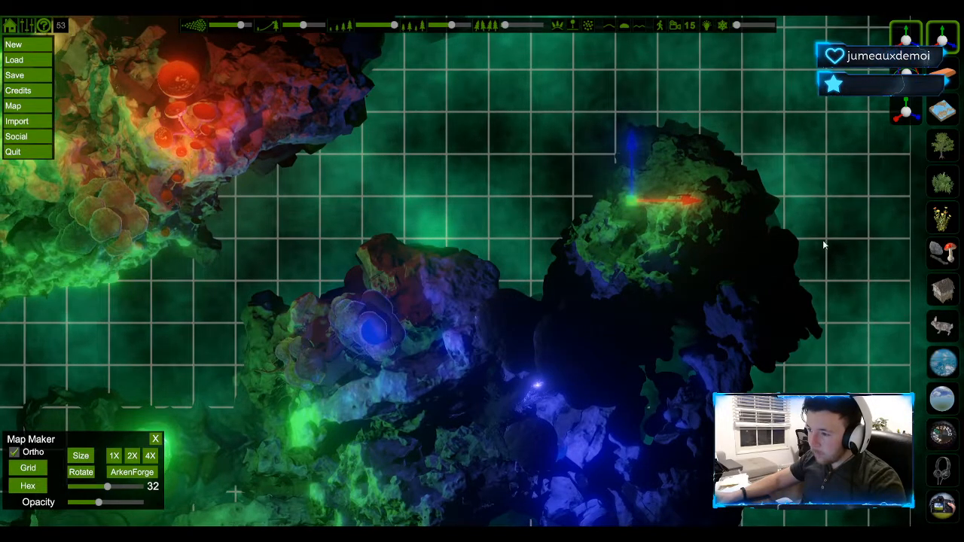
{"action": "middle_click_drag", "start_coordinate": [344, 292], "coordinate": [661, 238]}
{"action": "left_click", "coordinate": [662, 187]}
{"action": "middle_click_drag", "start_coordinate": [661, 187], "coordinate": [660, 220]}
{"action": "key", "text": "Tab"}
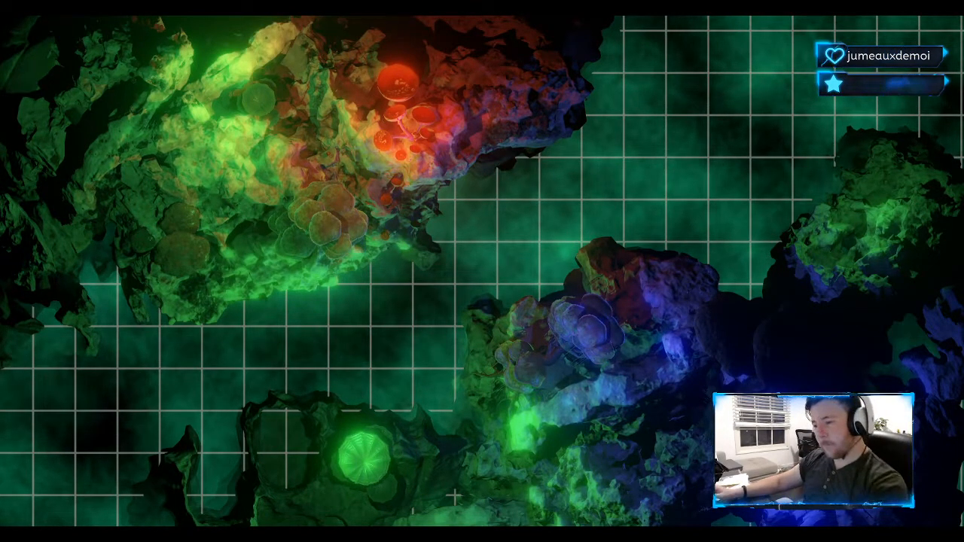
{"action": "key", "text": "Tab"}
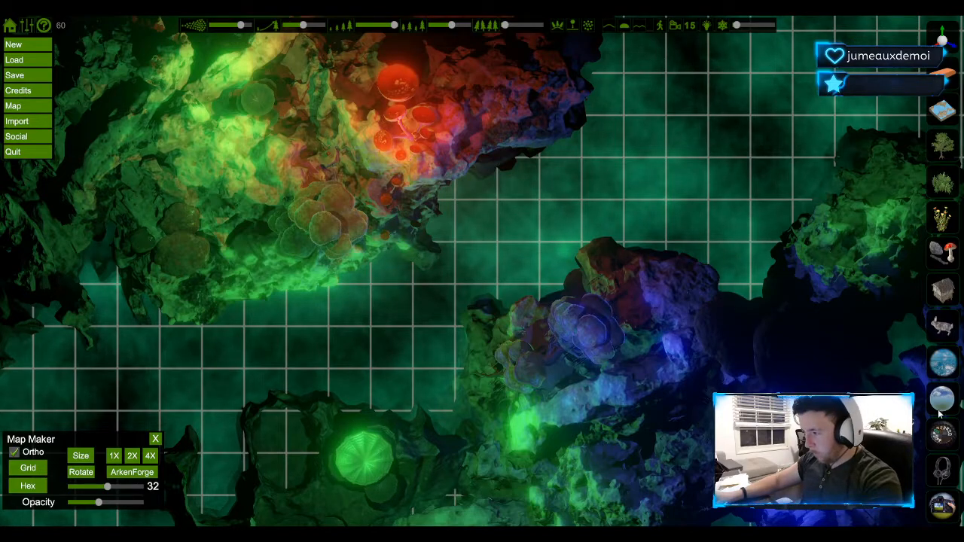
Lower the ground fog's height and density slightly, raise the ambient light a little, and preview the map.
{"action": "left_click", "coordinate": [933, 436]}
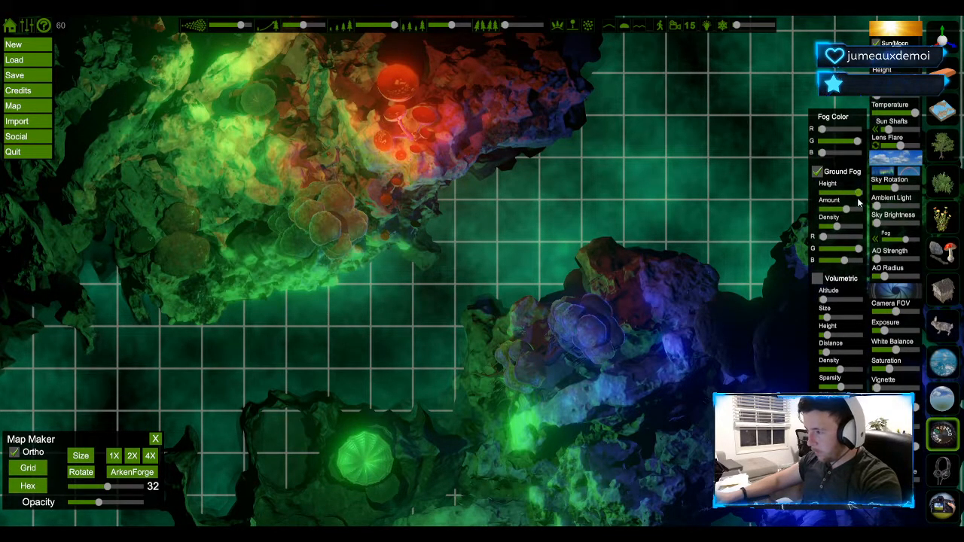
{"action": "left_click_drag", "start_coordinate": [857, 193], "coordinate": [825, 231]}
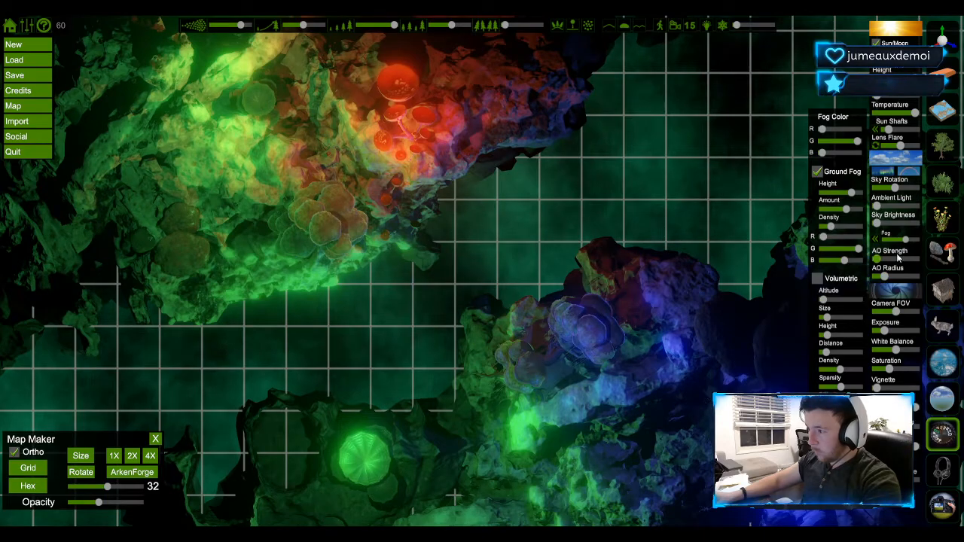
{"action": "left_click_drag", "start_coordinate": [877, 207], "coordinate": [885, 207]}
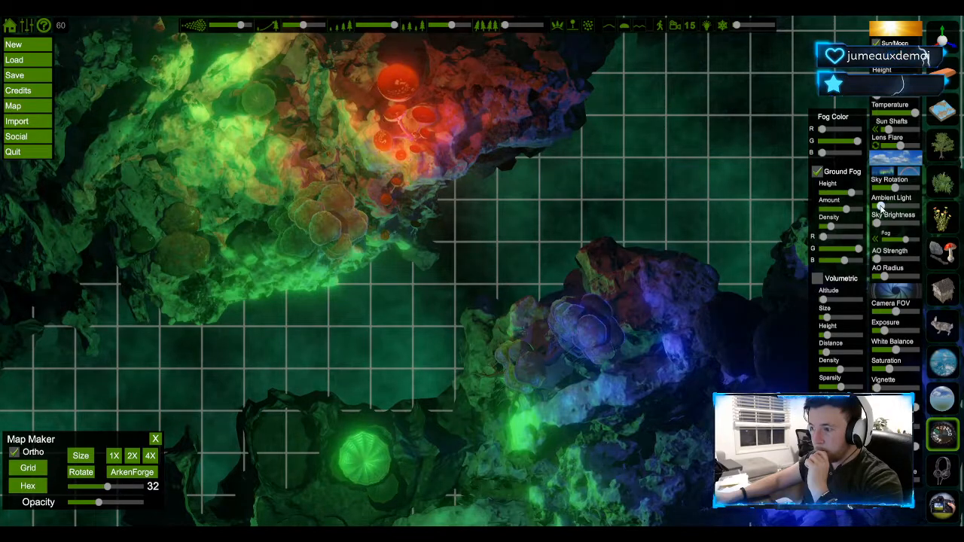
{"action": "key", "text": "Tab"}
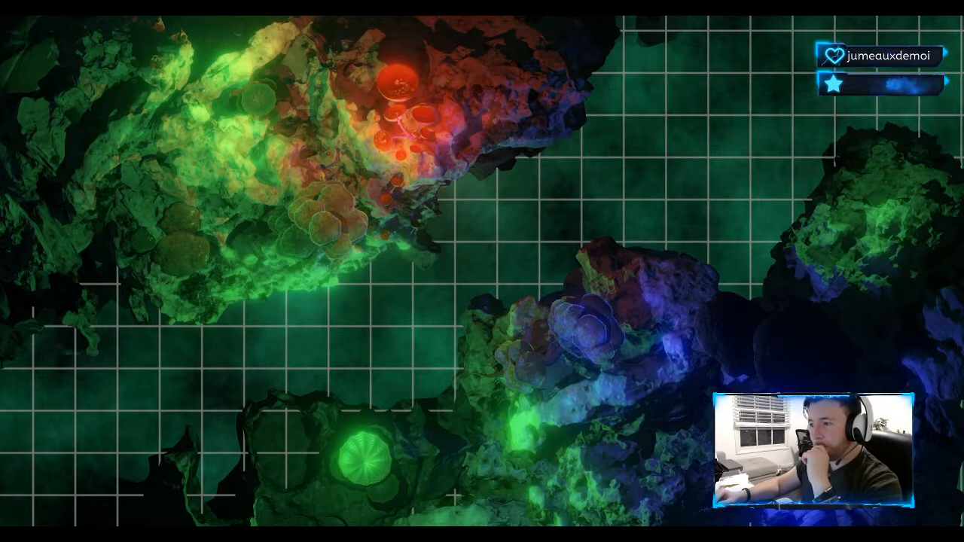
{"action": "key", "text": "Tab"}
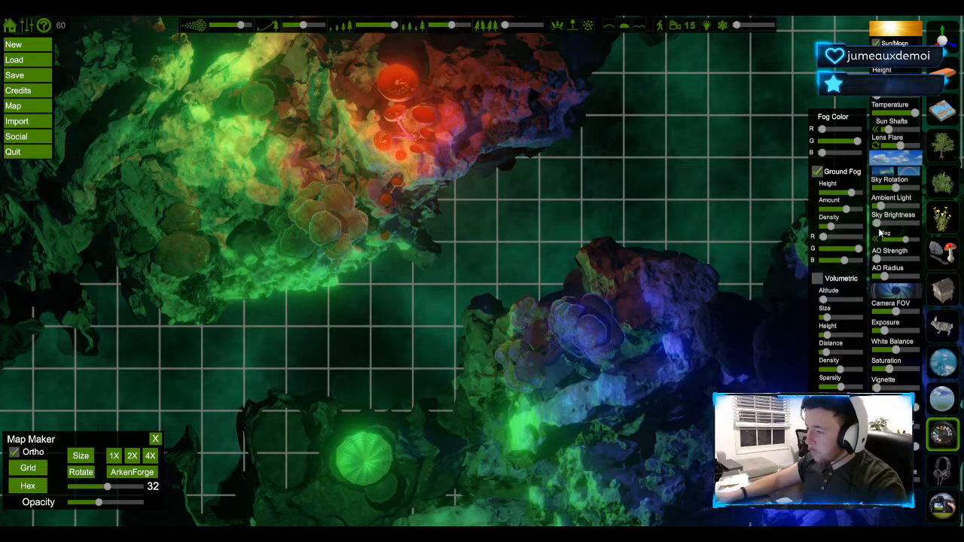
Set the AO radius to its maximum and slightly lower the exposure and white balance.
{"action": "mouse_move", "coordinate": [877, 262]}
{"action": "left_mouse_down"}
{"action": "mouse_move", "coordinate": [915, 260]}
{"action": "mouse_move", "coordinate": [858, 260]}
{"action": "mouse_move", "coordinate": [926, 260]}
{"action": "mouse_move", "coordinate": [874, 263]}
{"action": "mouse_move", "coordinate": [924, 276]}
{"action": "mouse_move", "coordinate": [873, 278]}
{"action": "mouse_move", "coordinate": [895, 260]}
{"action": "mouse_move", "coordinate": [924, 260]}
{"action": "mouse_move", "coordinate": [933, 277]}
{"action": "mouse_move", "coordinate": [954, 282]}
{"action": "mouse_move", "coordinate": [903, 259]}
{"action": "mouse_move", "coordinate": [867, 262]}
{"action": "left_mouse_up"}
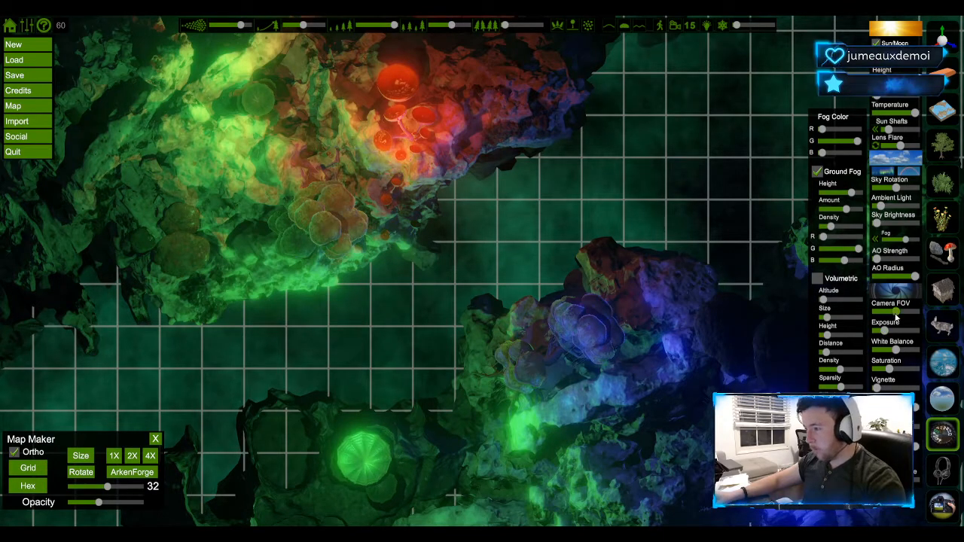
{"action": "mouse_move", "coordinate": [895, 349]}
{"action": "left_mouse_down"}
{"action": "mouse_move", "coordinate": [856, 350]}
{"action": "mouse_move", "coordinate": [894, 349]}
{"action": "mouse_move", "coordinate": [865, 346]}
{"action": "mouse_move", "coordinate": [893, 350]}
{"action": "mouse_move", "coordinate": [882, 335]}
{"action": "left_mouse_up"}
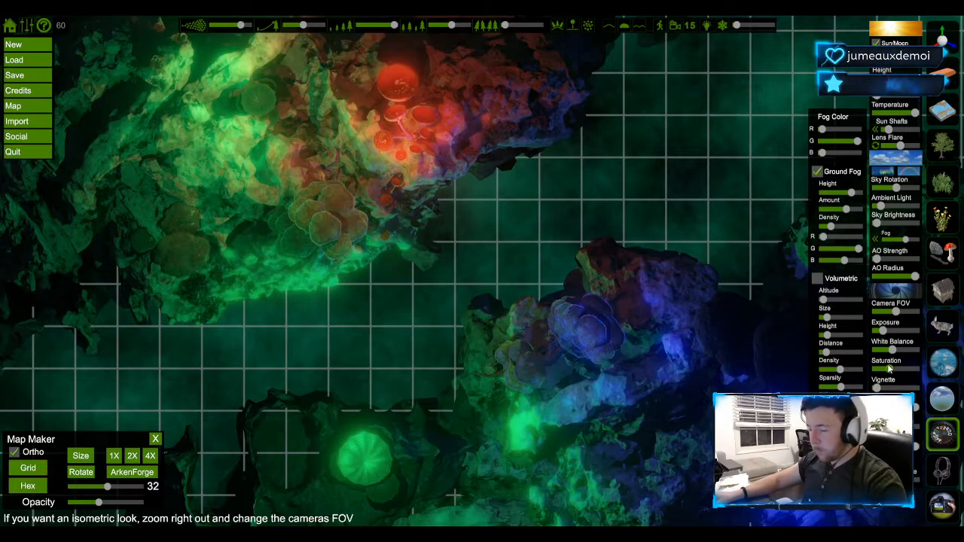
Apply a strong vignette, ease it back to about three quarters, and preview the darkened map.
{"action": "left_click_drag", "start_coordinate": [876, 388], "coordinate": [939, 390]}
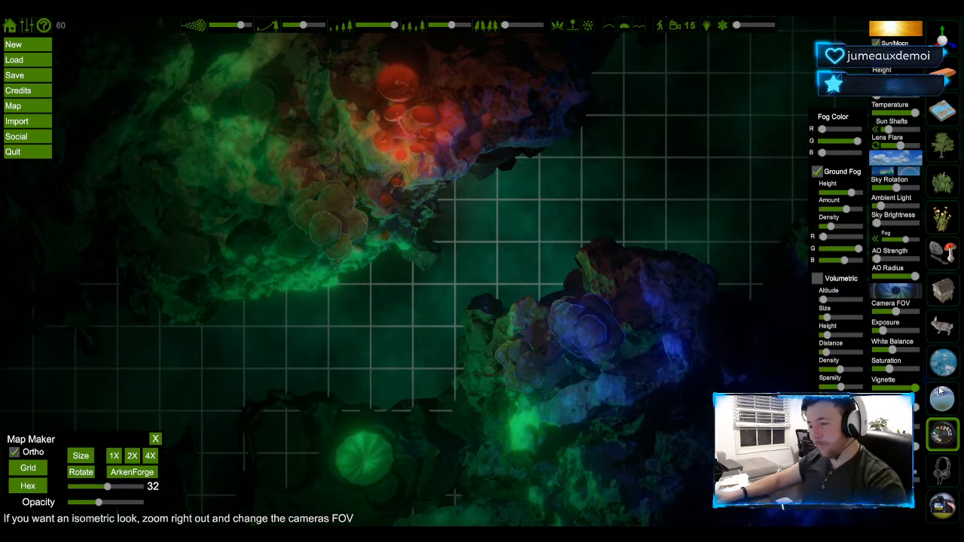
{"action": "mouse_move", "coordinate": [914, 388]}
{"action": "left_mouse_down"}
{"action": "mouse_move", "coordinate": [877, 388]}
{"action": "mouse_move", "coordinate": [903, 388]}
{"action": "left_mouse_up"}
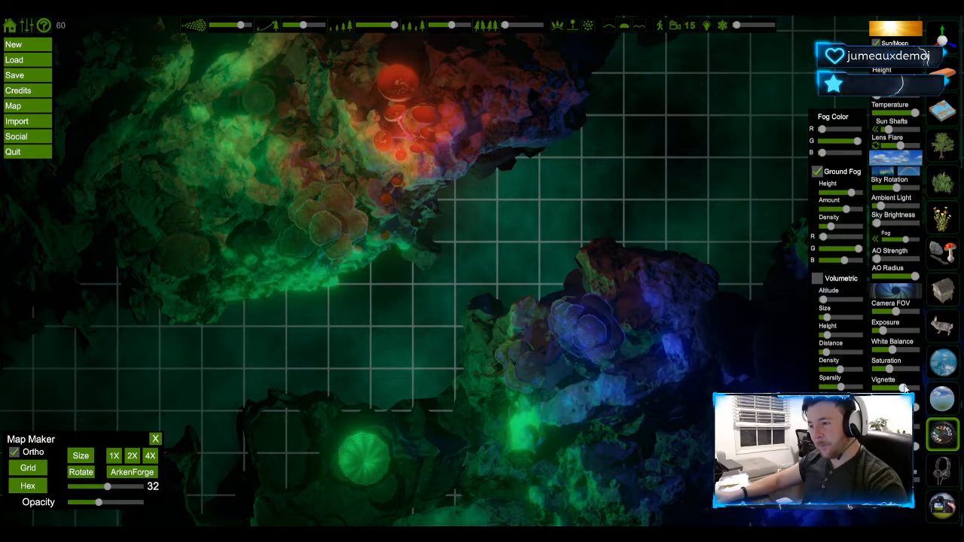
{"action": "key", "text": "Tab"}
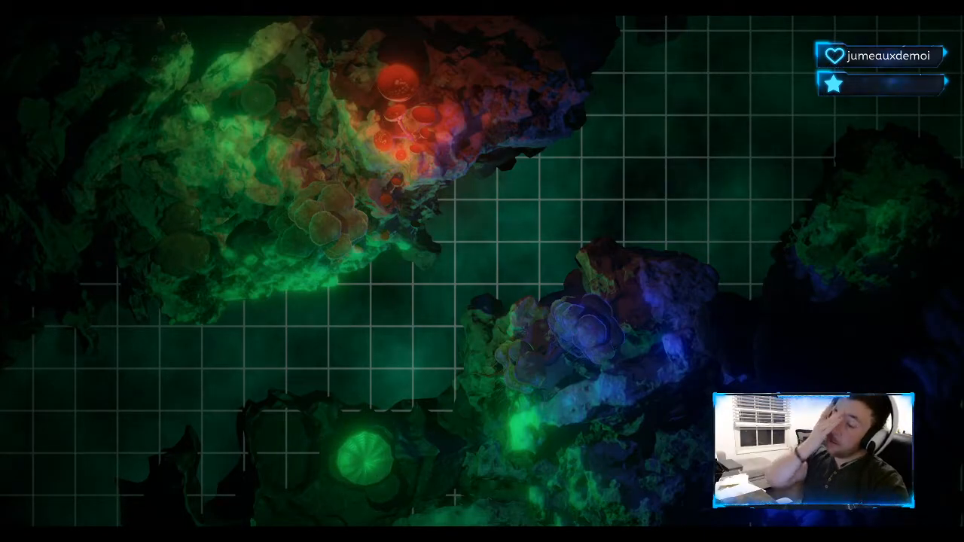
{"action": "key", "text": "Tab"}
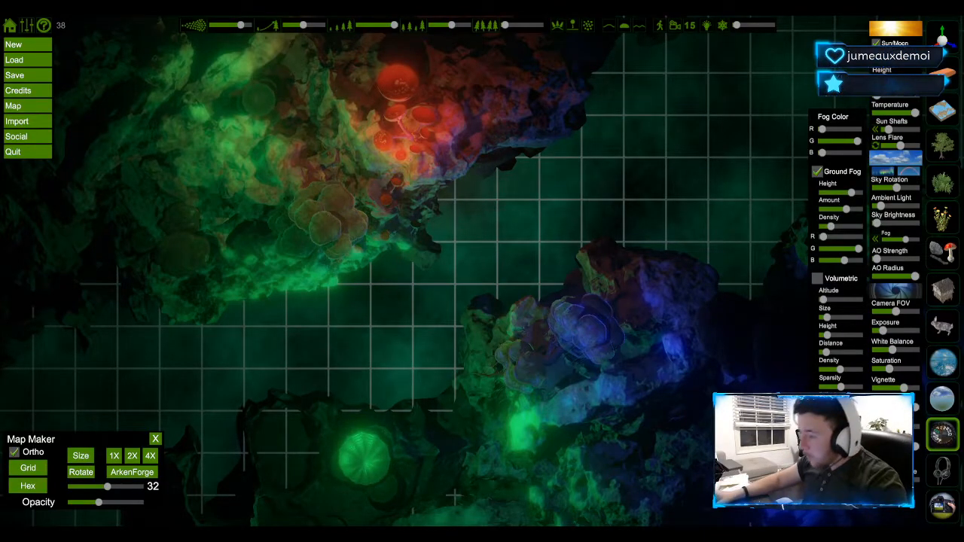
{"action": "key", "text": "Tab"}
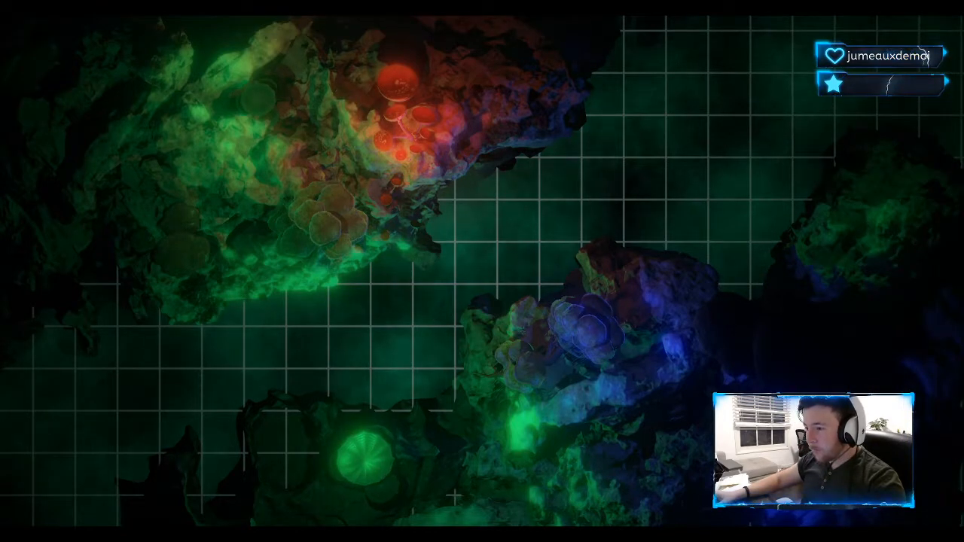
{"action": "key", "text": "Tab"}
Choose the small insect swarm from the animal models for the fog gap between the rock ledges.
{"action": "left_click", "coordinate": [944, 294]}
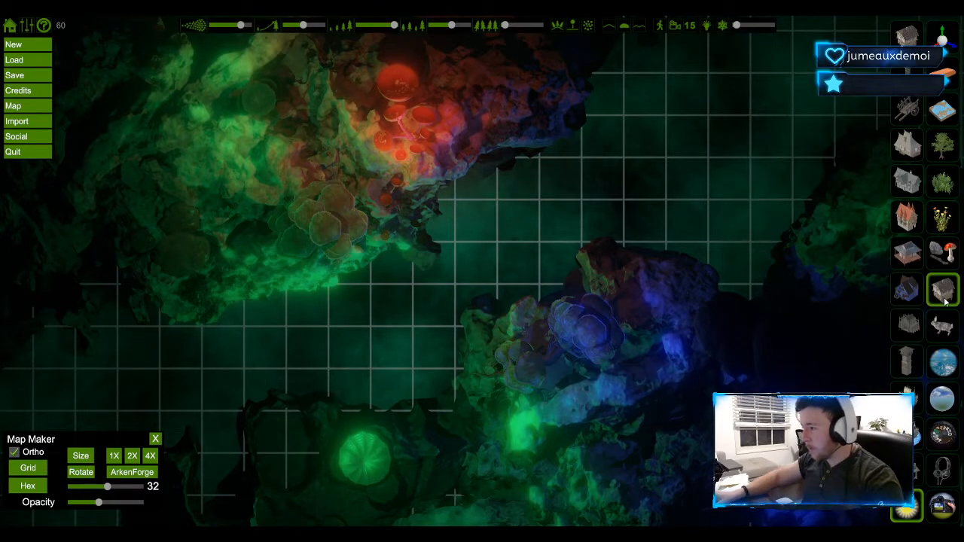
{"action": "left_click", "coordinate": [945, 256]}
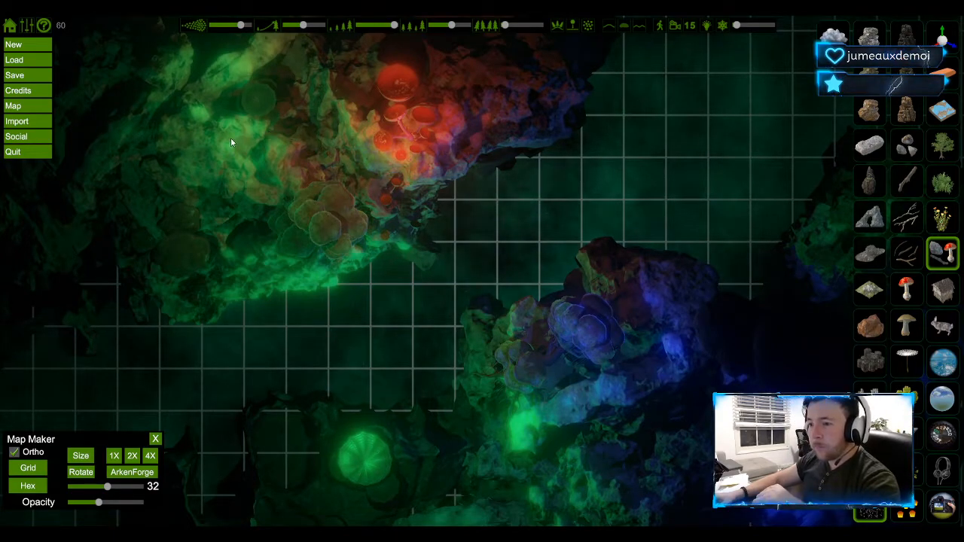
{"action": "left_click", "coordinate": [943, 324]}
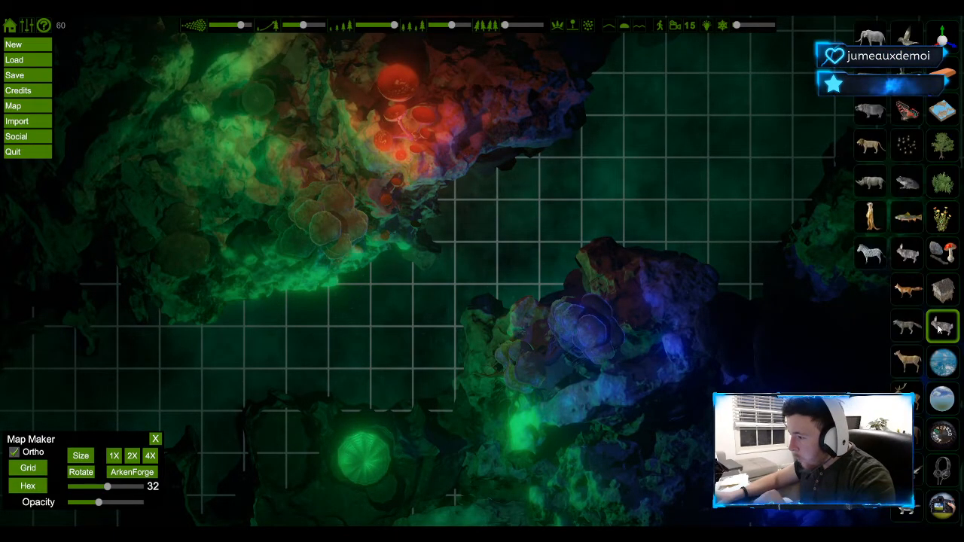
{"action": "left_click", "coordinate": [907, 144]}
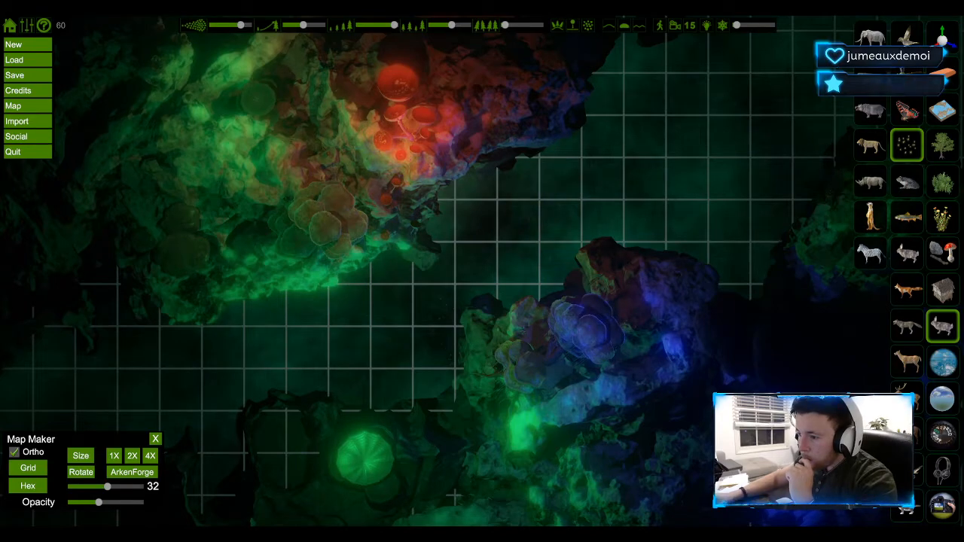
Enlarge the insect swarm in the fog gap between the rock ledges and leave the transform tool.
{"action": "left_click", "coordinate": [942, 37]}
{"action": "left_click", "coordinate": [562, 219]}
{"action": "left_click", "coordinate": [915, 107]}
{"action": "left_click_drag", "start_coordinate": [559, 216], "coordinate": [649, 188]}
{"action": "left_click", "coordinate": [942, 38]}
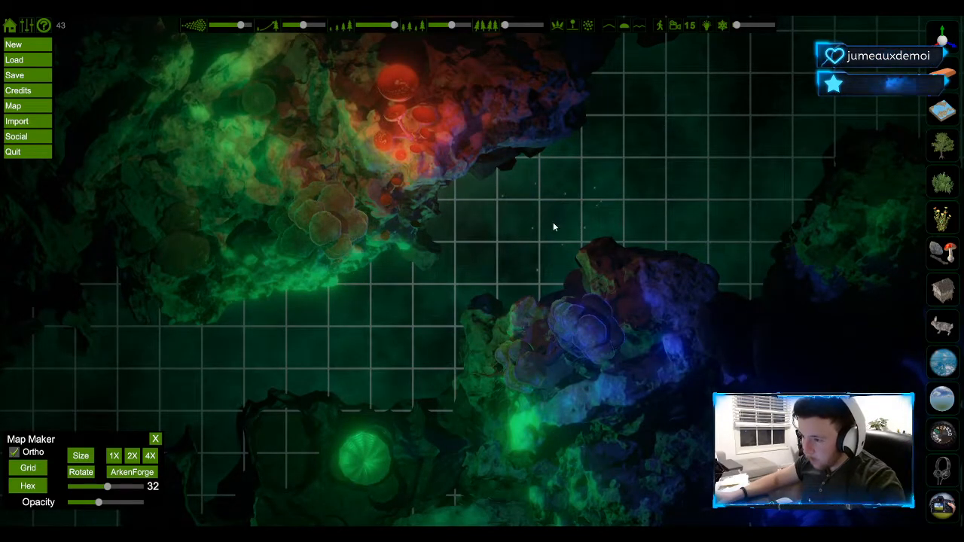
Select the enlarged insect swarm for moving and shift it across the open gap towards the far rock ledge.
{"action": "key", "text": "g"}
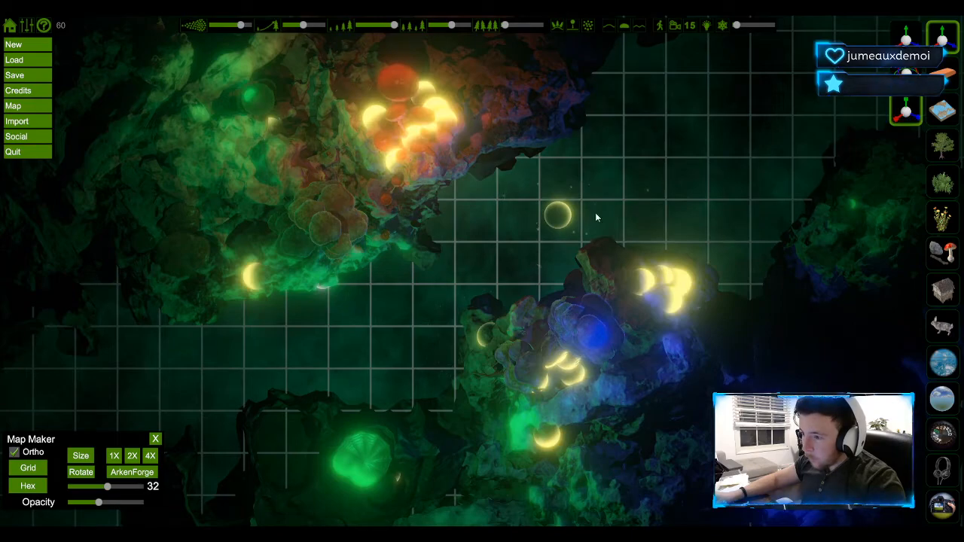
{"action": "left_click", "coordinate": [558, 220]}
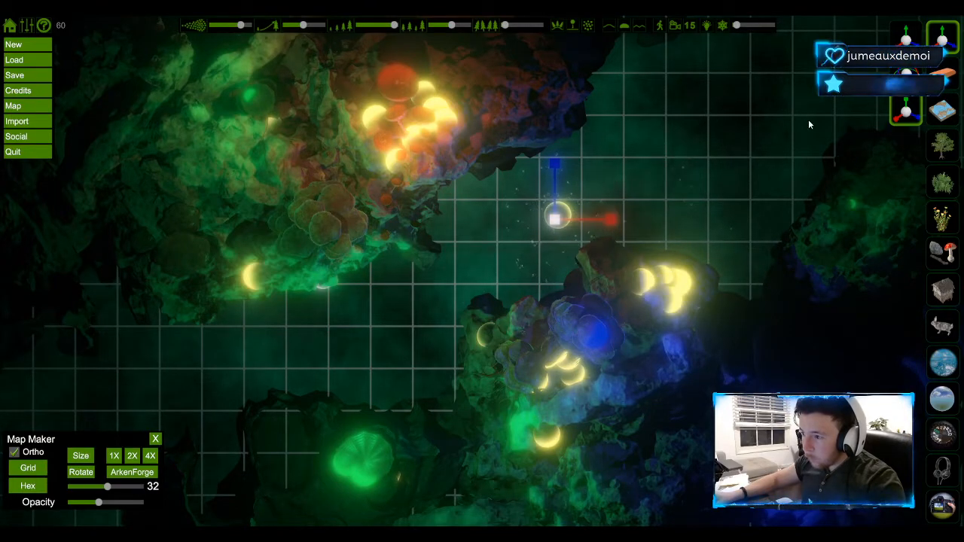
{"action": "left_click", "coordinate": [906, 37]}
{"action": "left_click", "coordinate": [561, 223]}
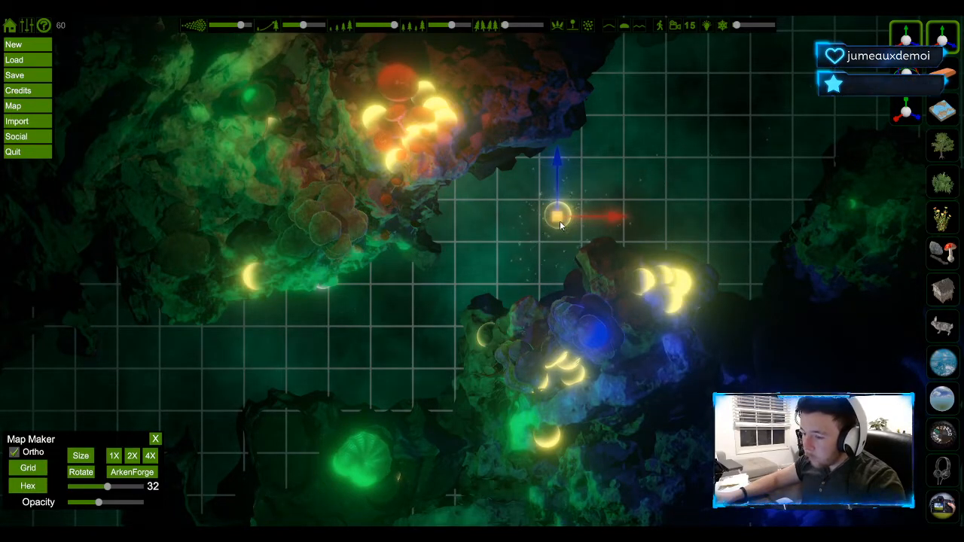
{"action": "left_click", "coordinate": [666, 185]}
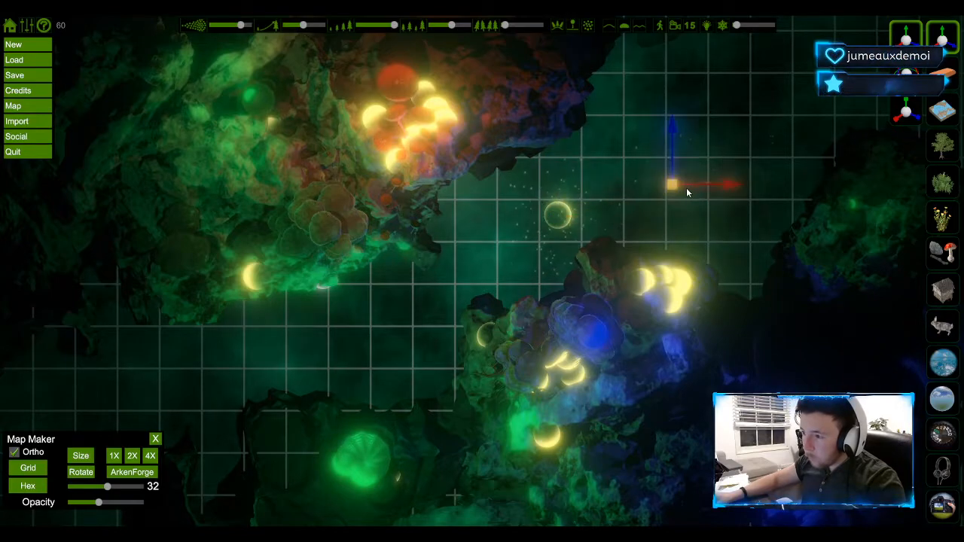
{"action": "left_click", "coordinate": [695, 96]}
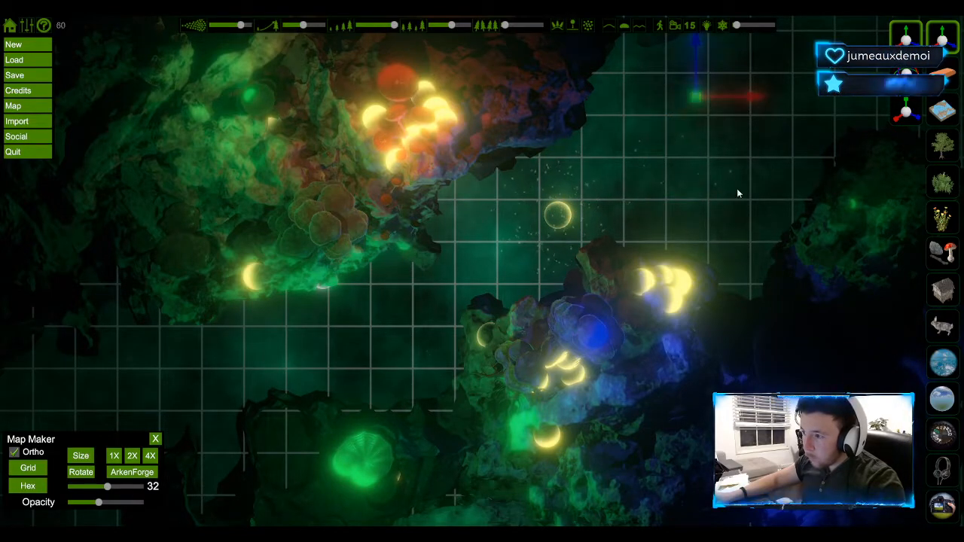
{"action": "left_click", "coordinate": [713, 219]}
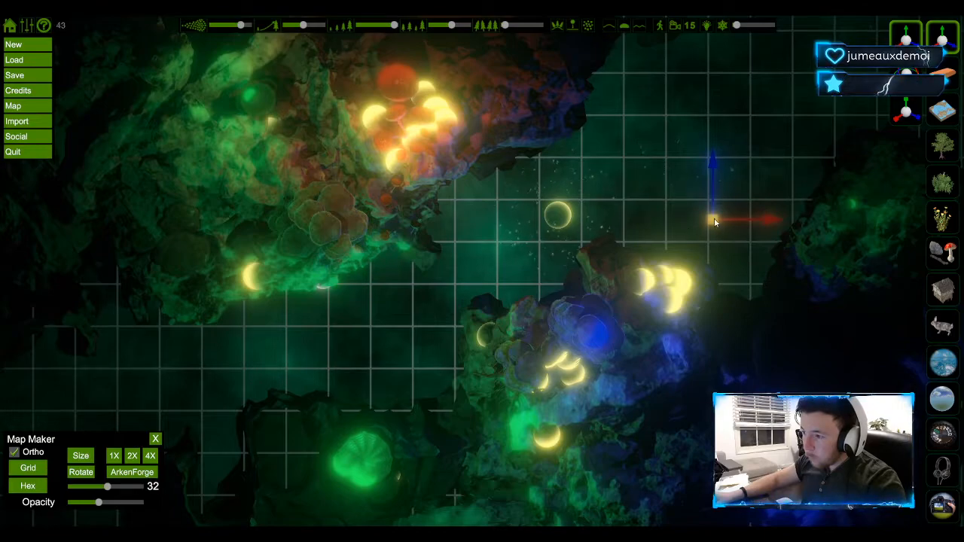
Scale the first insect swarm up further to spread its insects over more of the gap.
{"action": "left_click", "coordinate": [898, 115]}
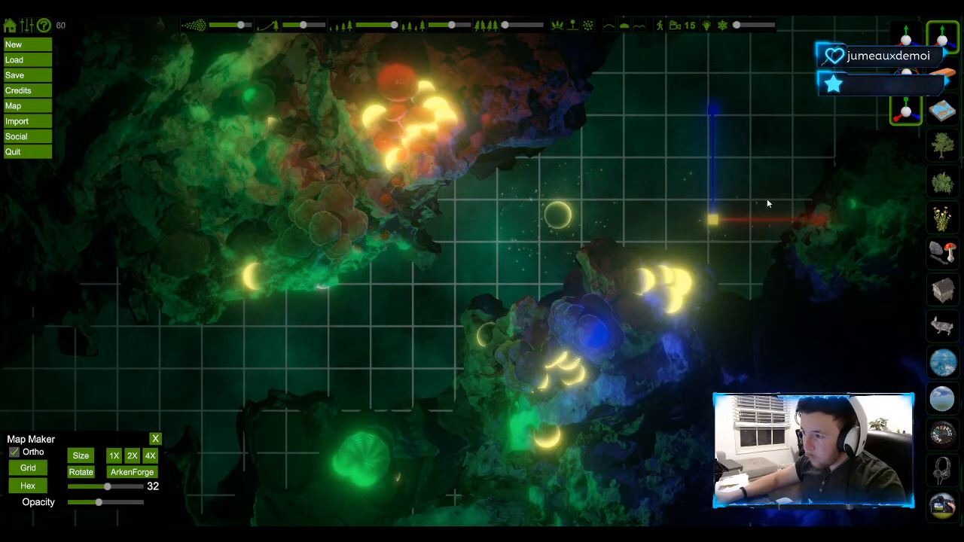
{"action": "left_click", "coordinate": [557, 217]}
{"action": "left_click_drag", "start_coordinate": [591, 221], "coordinate": [559, 65]}
Move the insect swarm in stages down through the fog gap to the glowing green mushroom.
{"action": "left_click", "coordinate": [562, 218]}
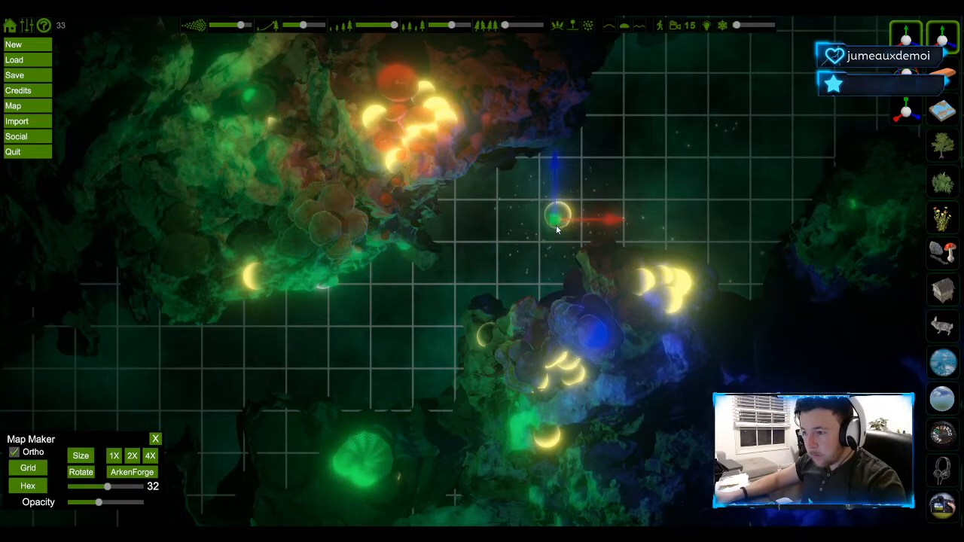
{"action": "left_click_drag", "start_coordinate": [594, 191], "coordinate": [544, 288]}
{"action": "left_click", "coordinate": [555, 225]}
{"action": "left_click_drag", "start_coordinate": [624, 223], "coordinate": [575, 226]}
{"action": "left_click_drag", "start_coordinate": [513, 172], "coordinate": [496, 239]}
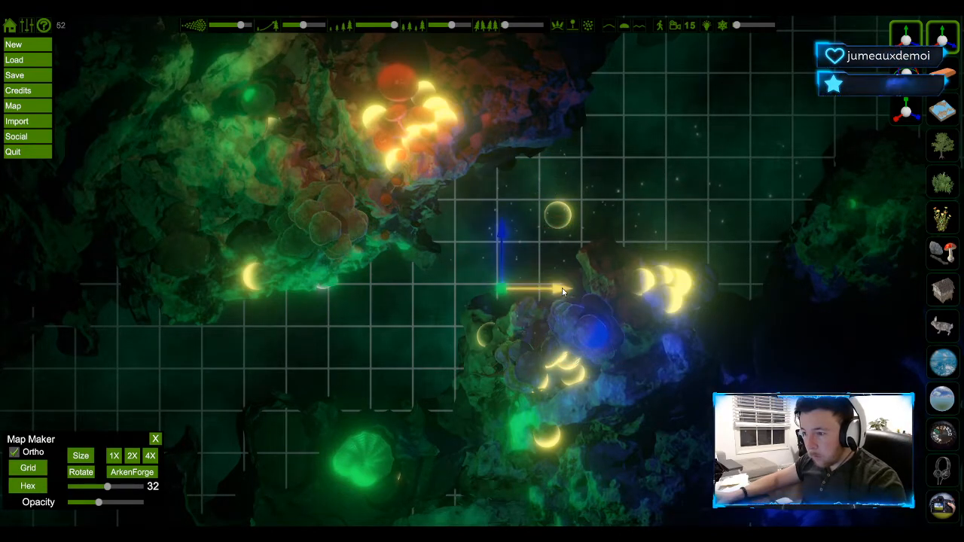
{"action": "left_click_drag", "start_coordinate": [557, 289], "coordinate": [484, 296]}
{"action": "left_click_drag", "start_coordinate": [426, 242], "coordinate": [426, 282]}
{"action": "left_click_drag", "start_coordinate": [471, 309], "coordinate": [468, 327]}
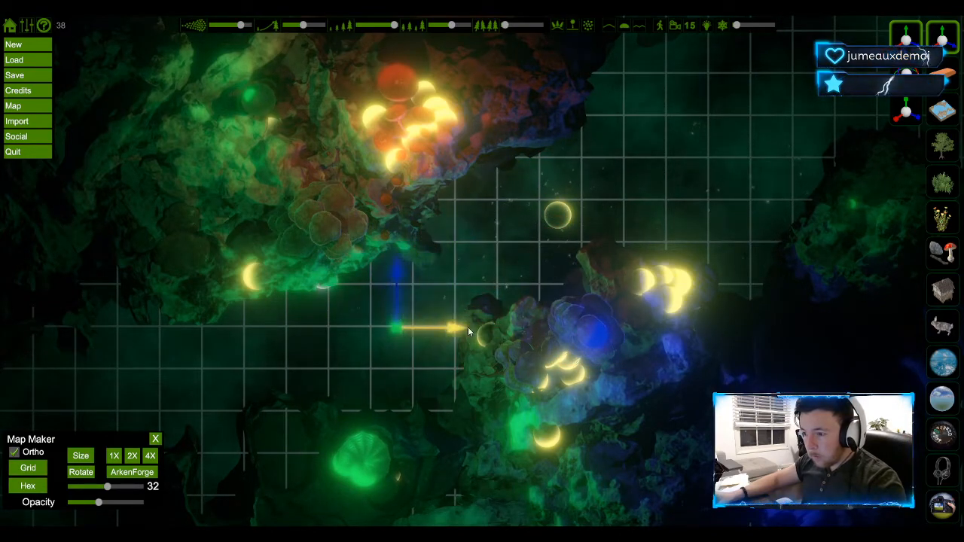
{"action": "left_click_drag", "start_coordinate": [396, 273], "coordinate": [360, 380]}
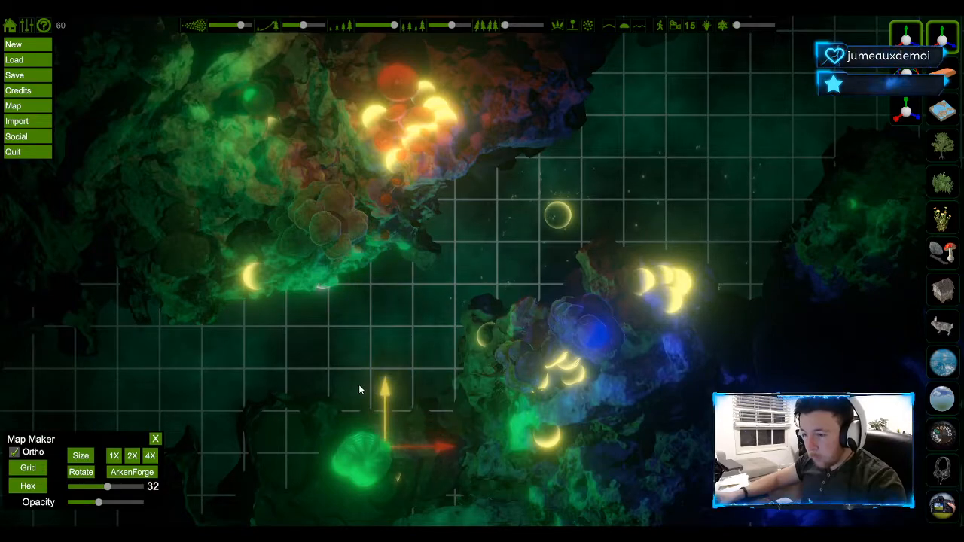
Reselect the insect swarm at its light ring and shift it towards the large green-lit ledge.
{"action": "left_click", "coordinate": [557, 216]}
{"action": "left_click_drag", "start_coordinate": [558, 166], "coordinate": [557, 230]}
{"action": "left_click_drag", "start_coordinate": [614, 276], "coordinate": [203, 274]}
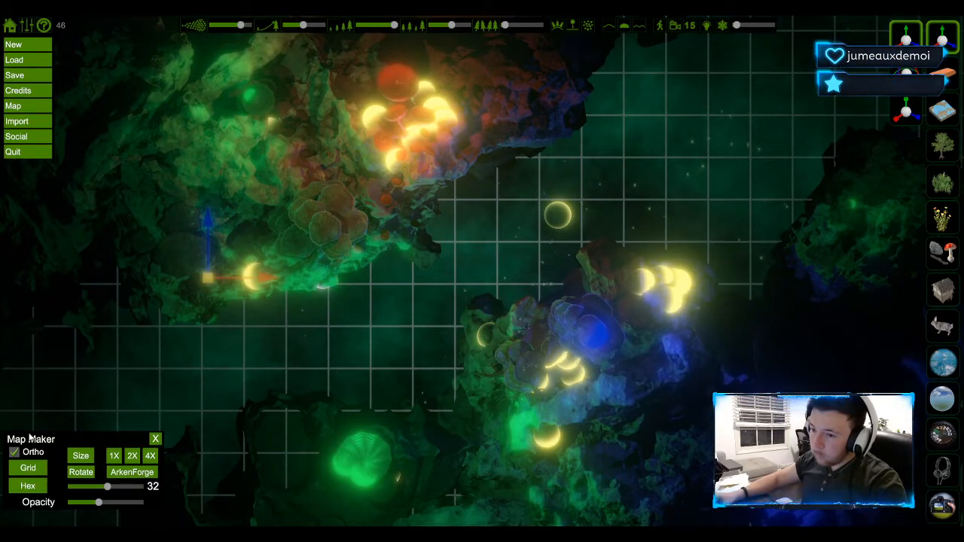
{"action": "left_click", "coordinate": [557, 218]}
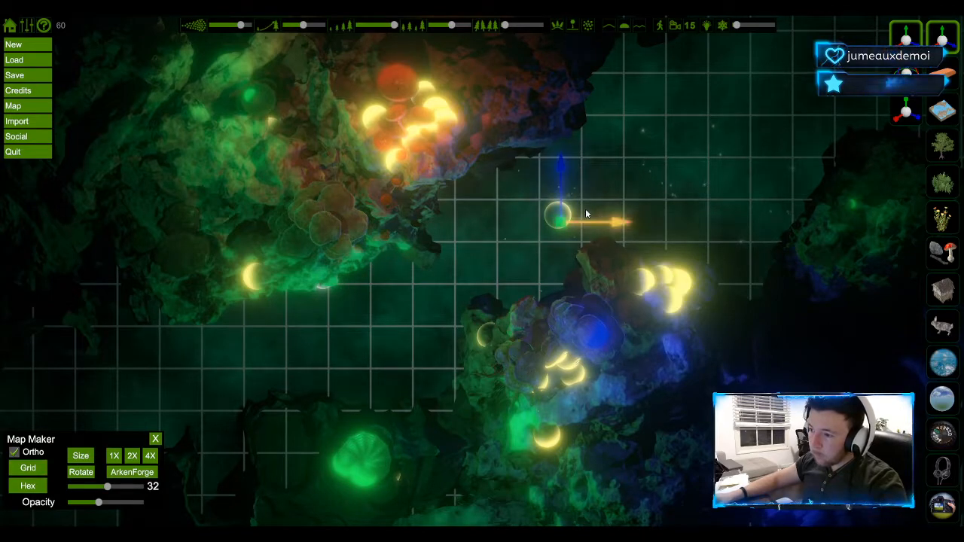
{"action": "left_click_drag", "start_coordinate": [619, 225], "coordinate": [448, 240]}
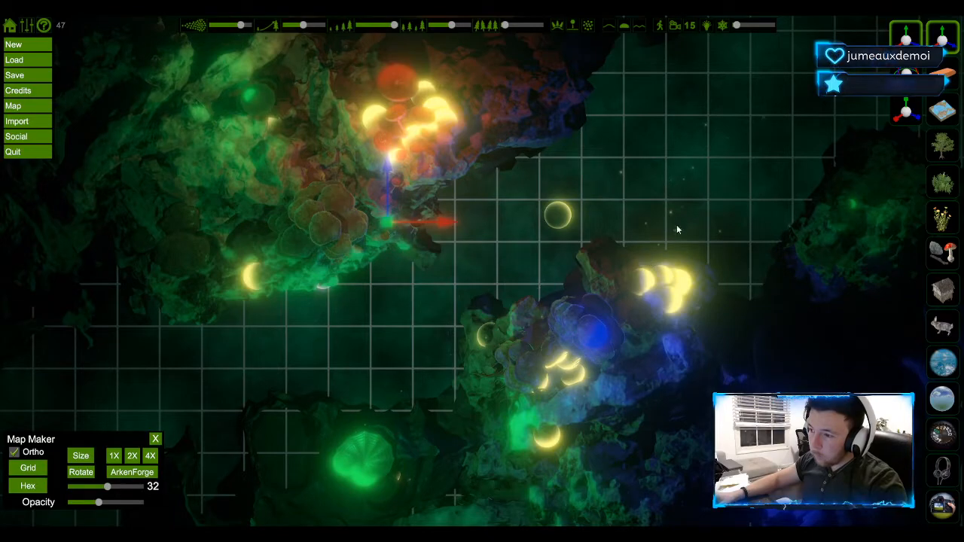
Shift the insect swarm to the edge of the blue coral ledge and leave the transform tool.
{"action": "left_click", "coordinate": [692, 199]}
{"action": "left_click_drag", "start_coordinate": [752, 219], "coordinate": [648, 225]}
{"action": "left_click_drag", "start_coordinate": [704, 289], "coordinate": [650, 294]}
{"action": "left_click_drag", "start_coordinate": [568, 228], "coordinate": [602, 270]}
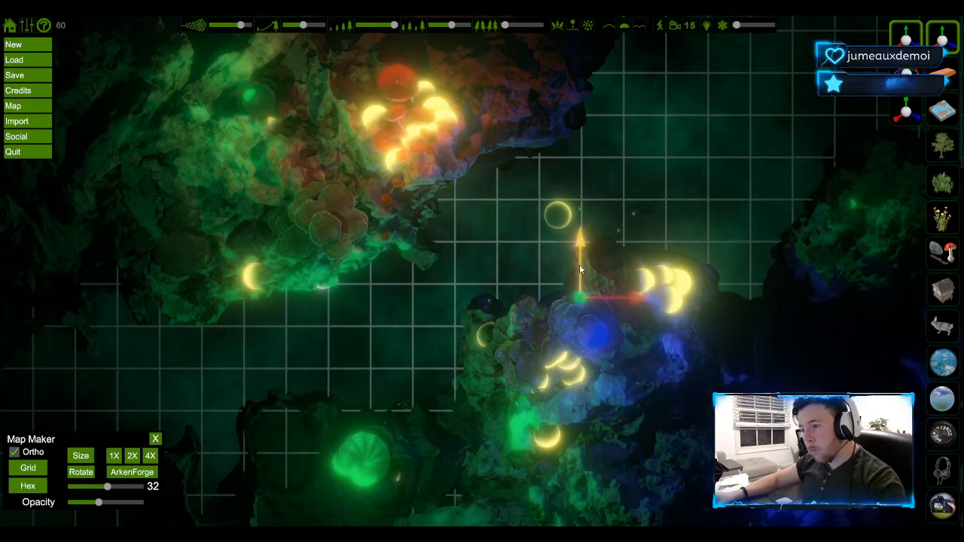
{"action": "left_click_drag", "start_coordinate": [607, 300], "coordinate": [624, 304]}
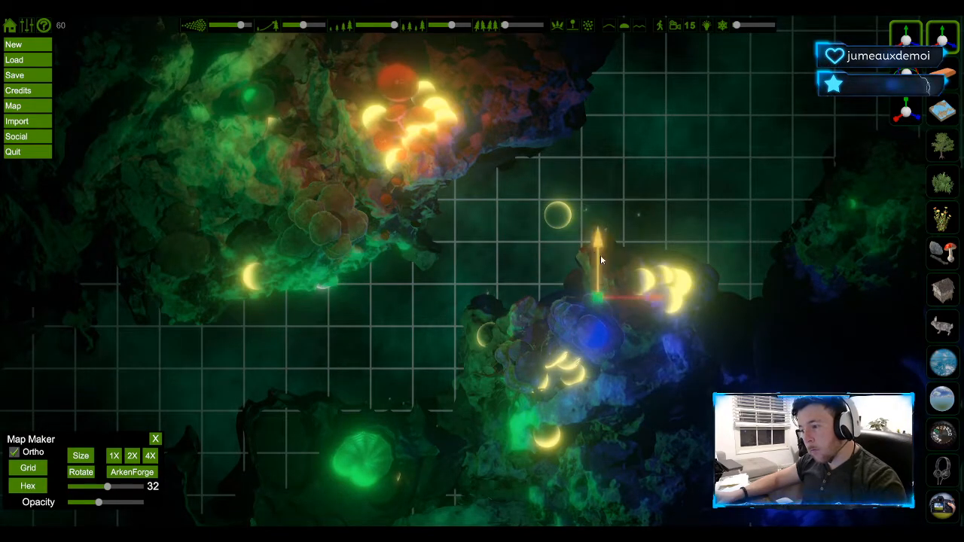
{"action": "left_click_drag", "start_coordinate": [600, 254], "coordinate": [600, 263]}
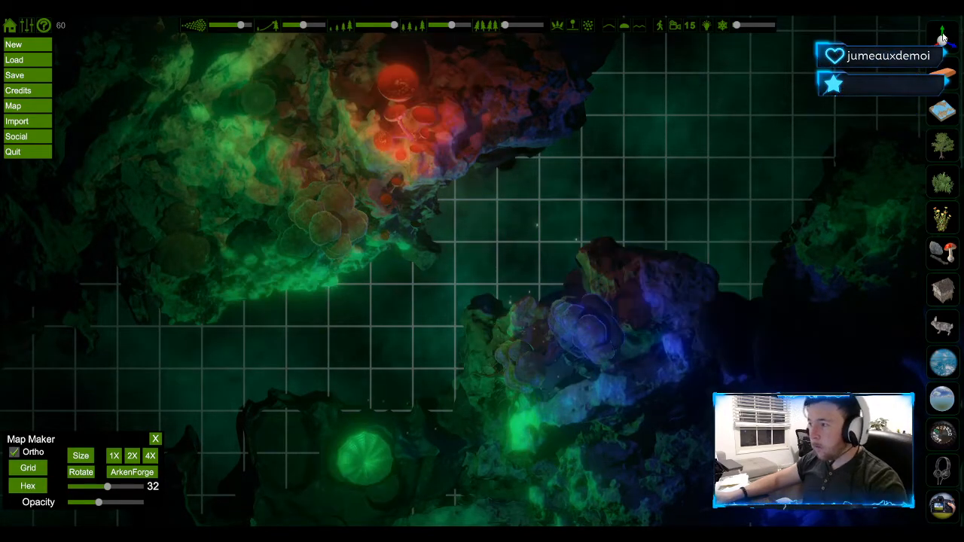
{"action": "left_click", "coordinate": [942, 40]}
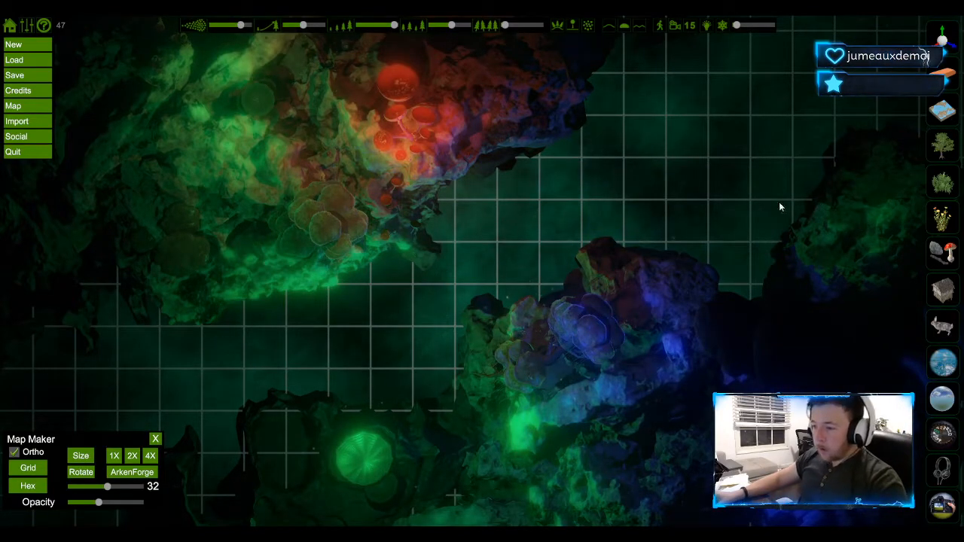
Add a second insect swarm in the gap above the blue coral ledge and enlarge it.
{"action": "left_click", "coordinate": [944, 322]}
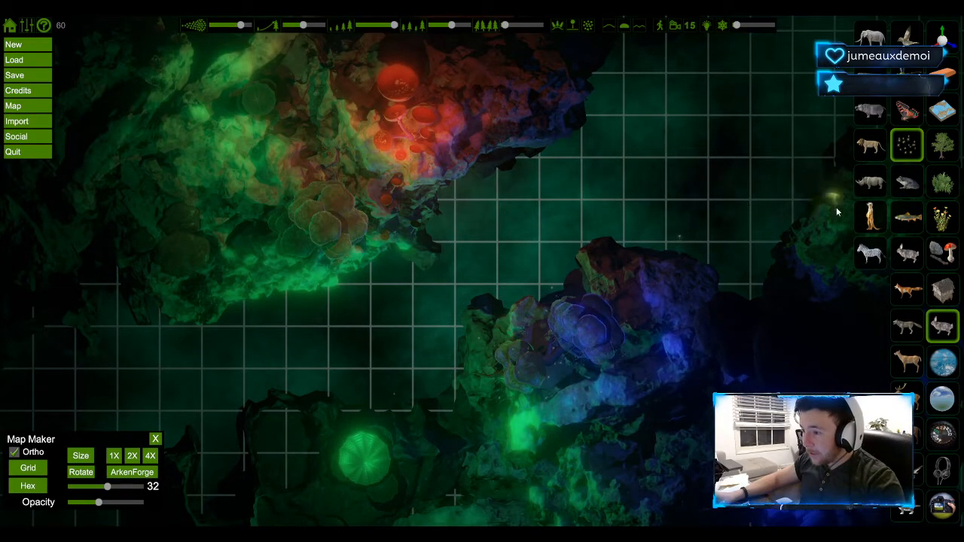
{"action": "left_click", "coordinate": [941, 37]}
{"action": "left_click", "coordinate": [906, 110]}
{"action": "left_click", "coordinate": [646, 175]}
{"action": "left_click_drag", "start_coordinate": [648, 178], "coordinate": [783, 113]}
Move the second insect swarm beside the small red mushrooms on the large ledge's edge and deselect it.
{"action": "left_click", "coordinate": [905, 41]}
{"action": "left_click_drag", "start_coordinate": [715, 175], "coordinate": [549, 184]}
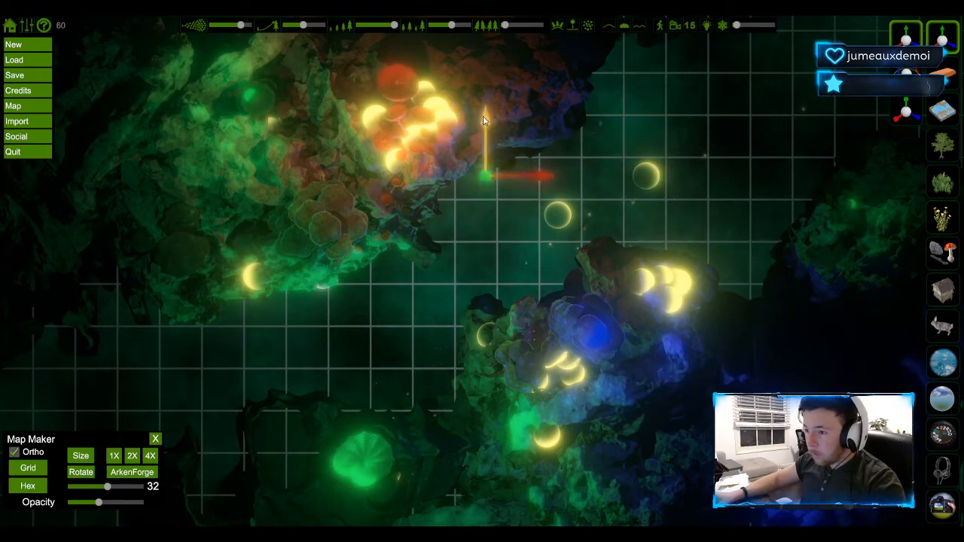
{"action": "left_click_drag", "start_coordinate": [483, 119], "coordinate": [484, 165]}
{"action": "left_click_drag", "start_coordinate": [538, 223], "coordinate": [472, 229]}
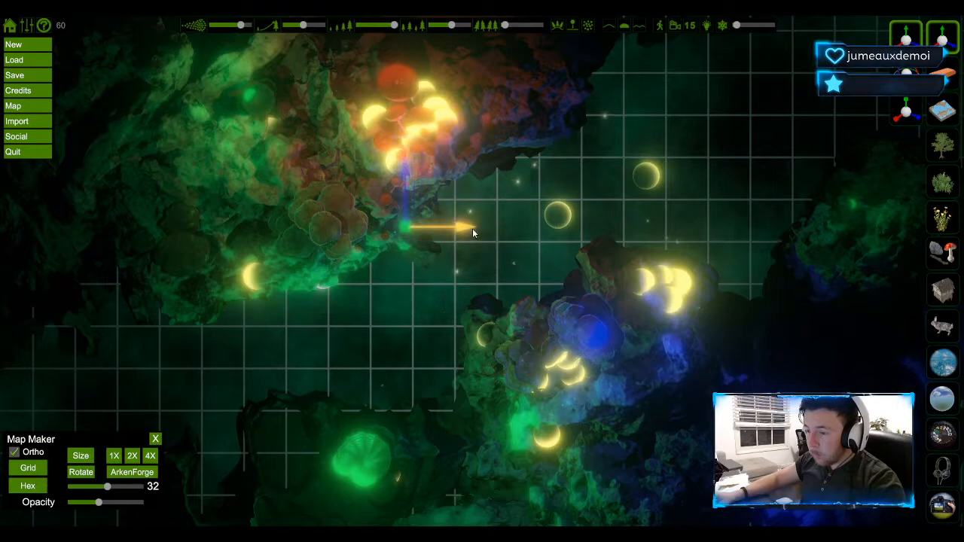
{"action": "left_click_drag", "start_coordinate": [410, 175], "coordinate": [414, 157]}
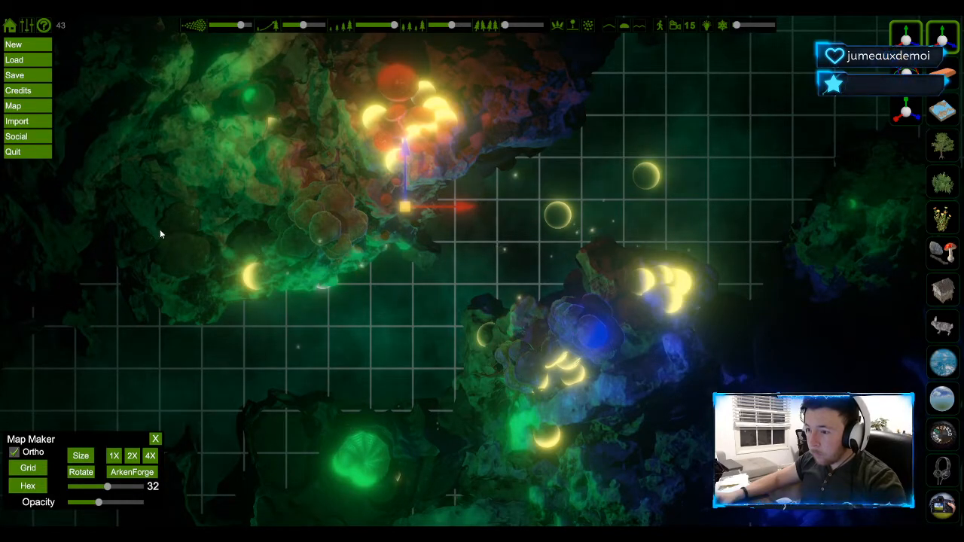
{"action": "left_click", "coordinate": [221, 174]}
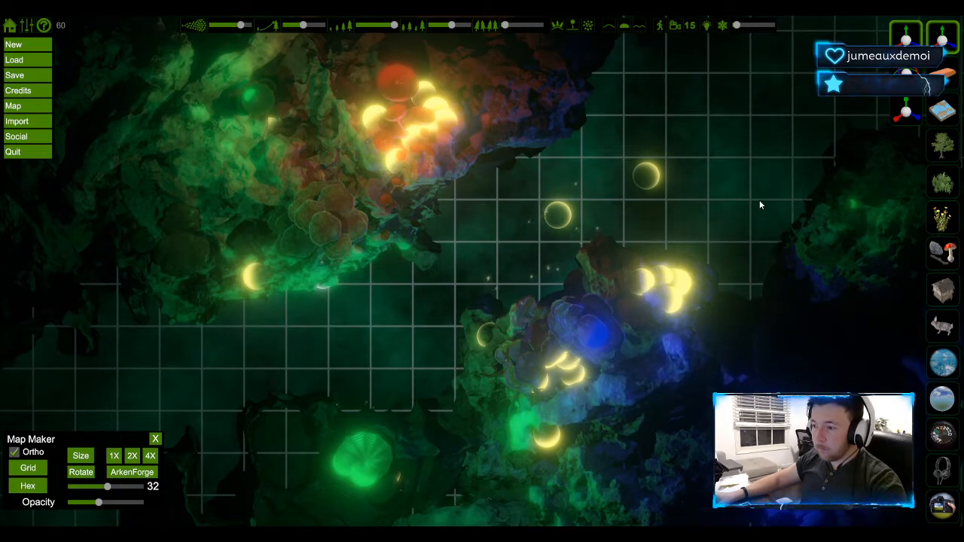
Scale the second insect swarm up again at its light ring and leave the transform tool.
{"action": "left_click", "coordinate": [647, 184]}
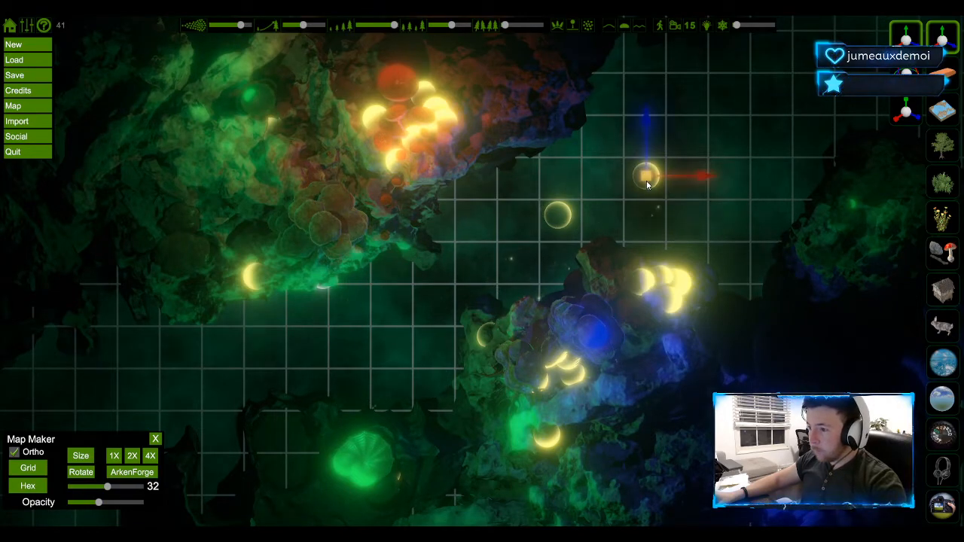
{"action": "left_click", "coordinate": [907, 115]}
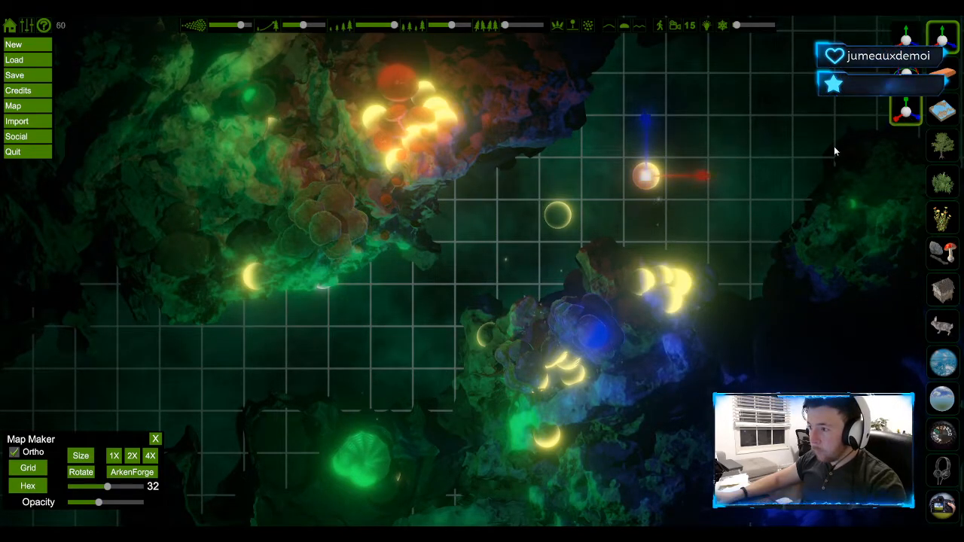
{"action": "left_click_drag", "start_coordinate": [633, 174], "coordinate": [690, 161]}
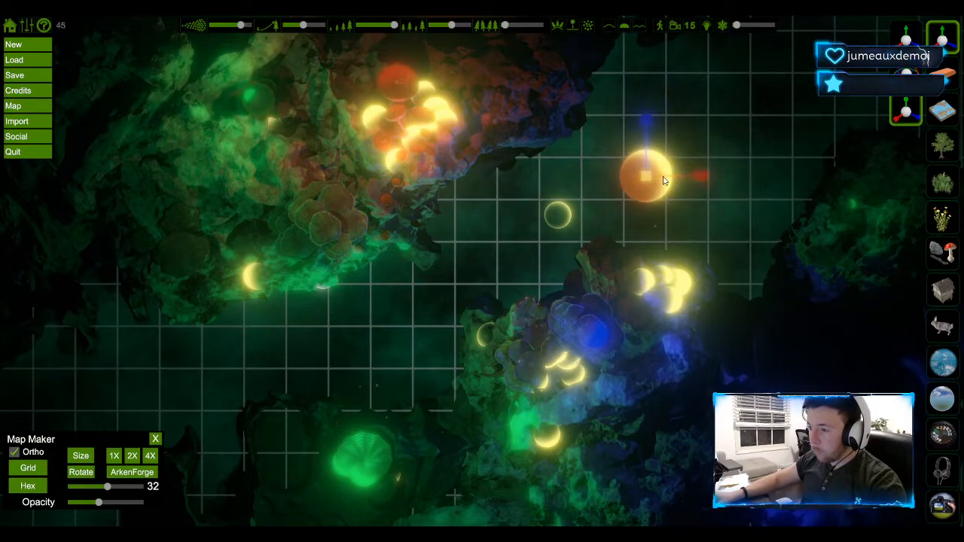
{"action": "key", "text": "Escape"}
{"action": "key", "text": "Escape"}
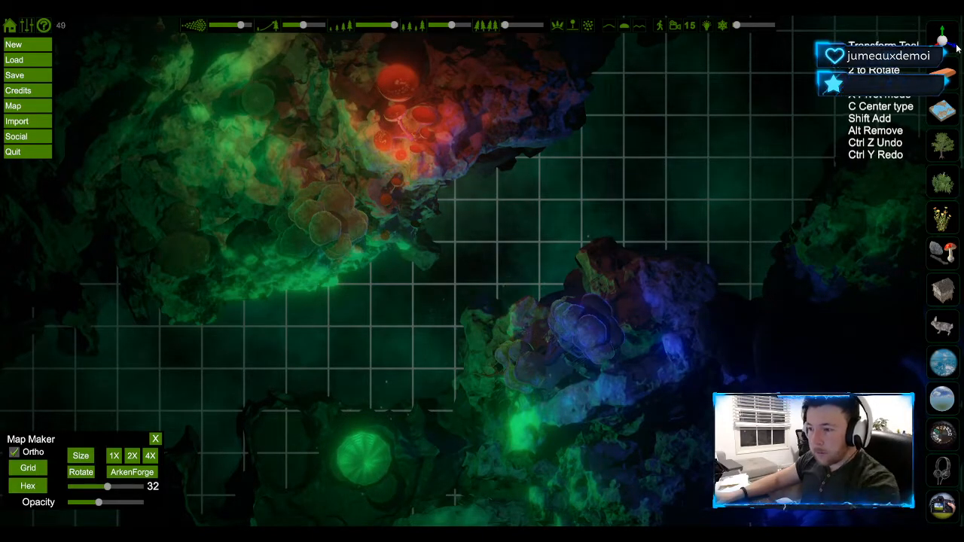
{"action": "left_click", "coordinate": [950, 44]}
Add a third insect swarm just above the second one in the gap and enlarge it.
{"action": "left_click", "coordinate": [940, 325]}
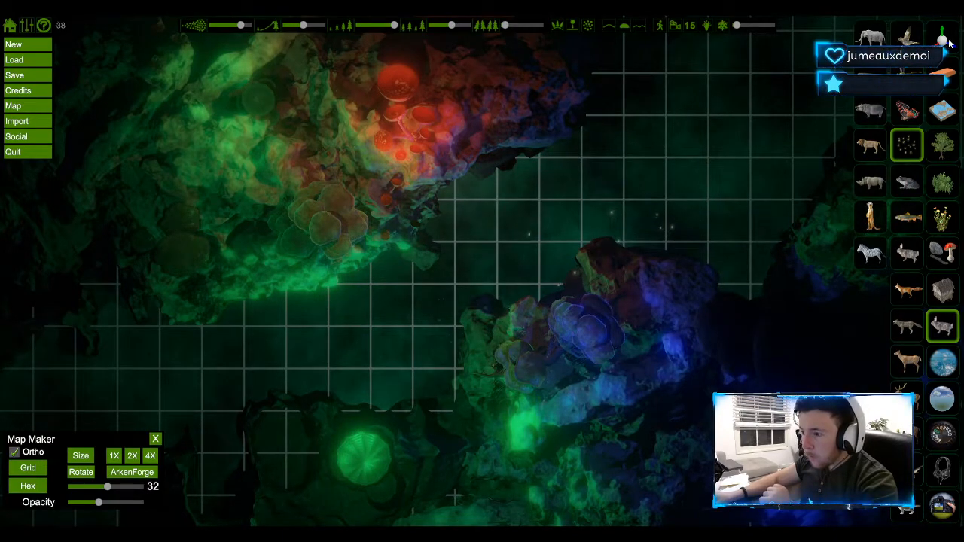
{"action": "left_click", "coordinate": [896, 155]}
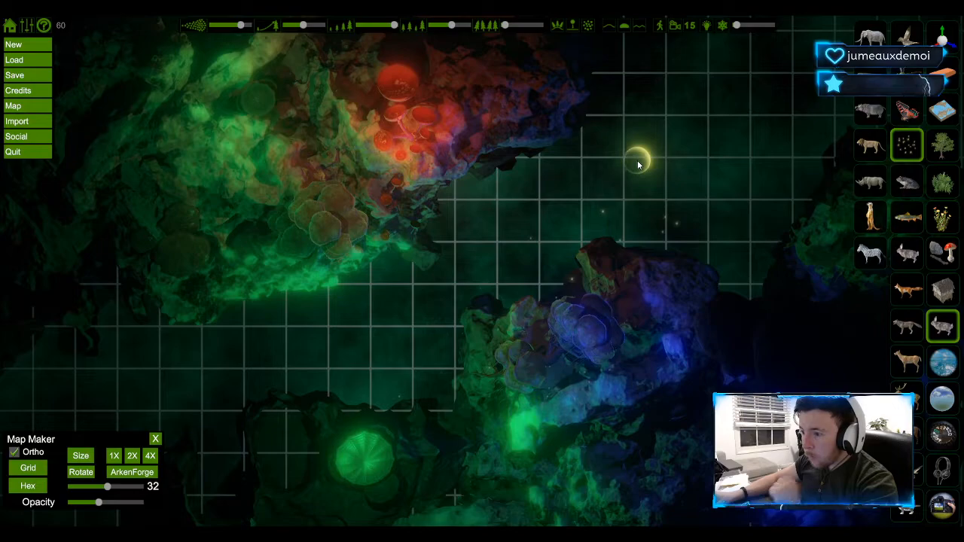
{"action": "left_click", "coordinate": [941, 37]}
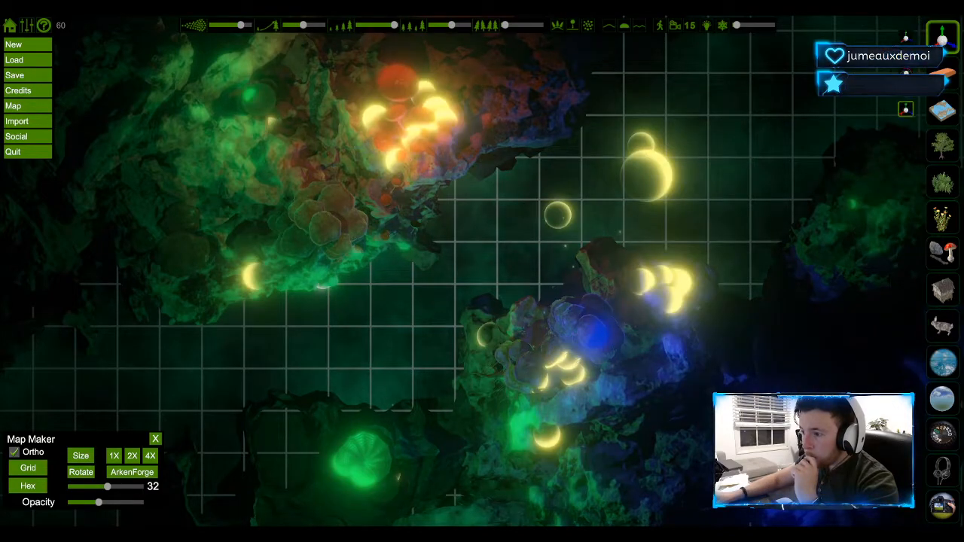
{"action": "left_click", "coordinate": [642, 147]}
{"action": "left_click_drag", "start_coordinate": [646, 146], "coordinate": [801, 95]}
Move the third insect swarm sideways onto the red mushroom cluster and leave the transform tool.
{"action": "key", "text": "w"}
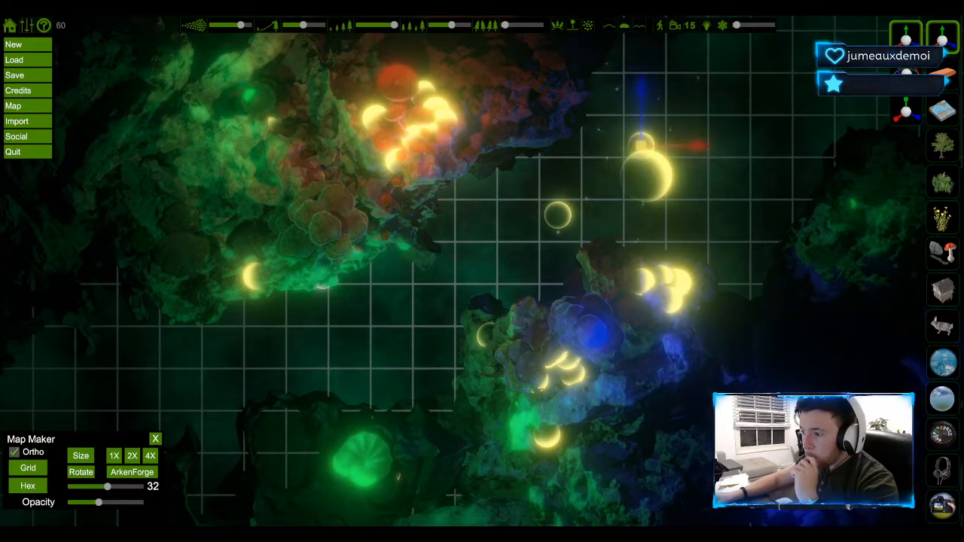
{"action": "left_click_drag", "start_coordinate": [694, 145], "coordinate": [522, 146]}
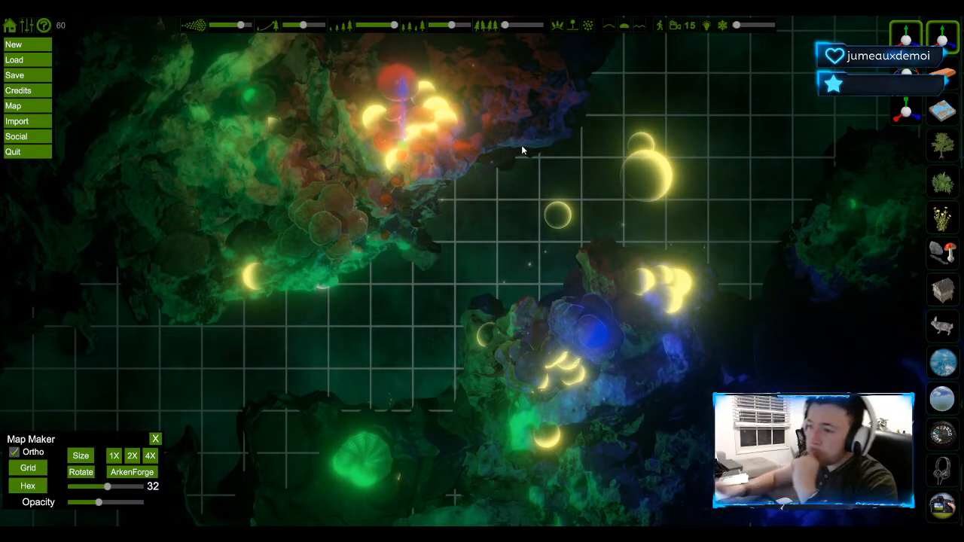
{"action": "left_click_drag", "start_coordinate": [465, 147], "coordinate": [443, 147]}
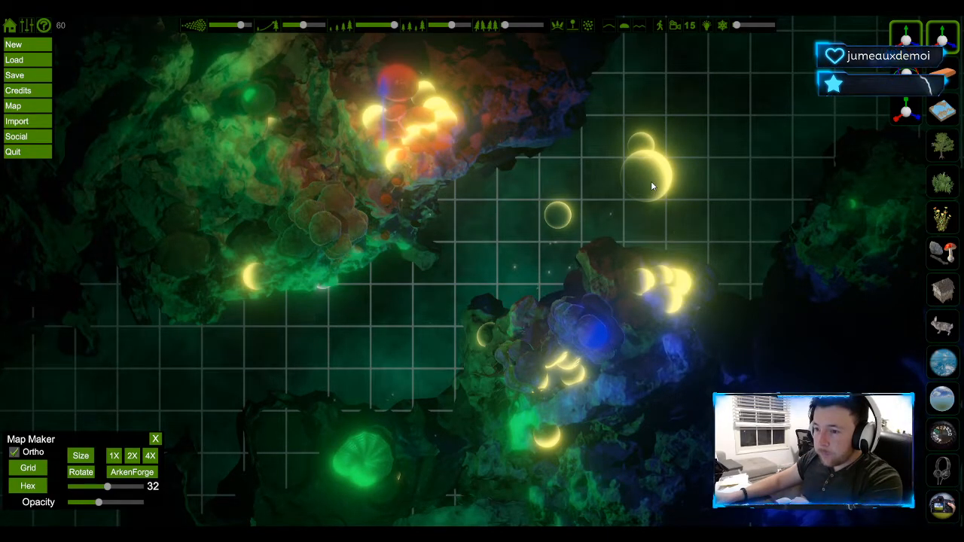
{"action": "key", "text": "Escape"}
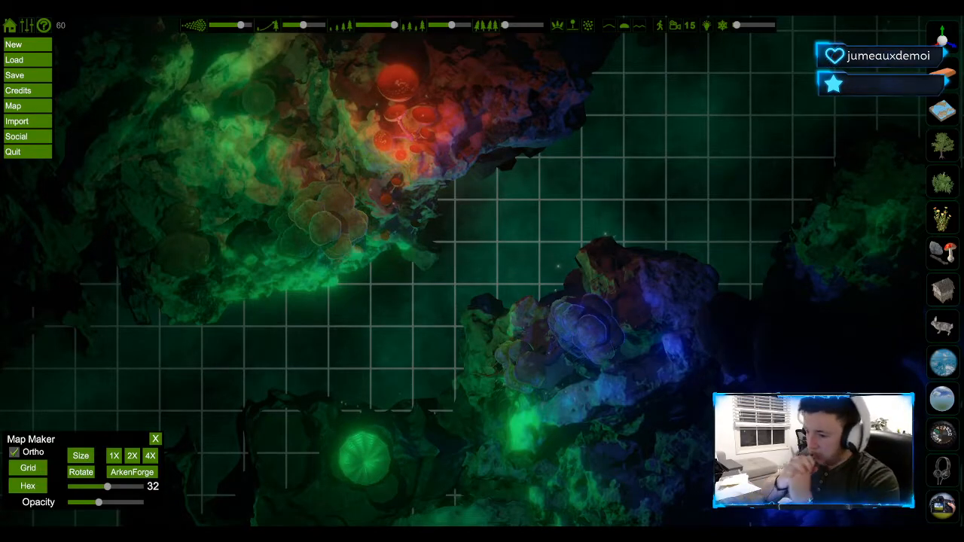
Preview the finished cavern map with the interface hidden.
{"action": "key", "text": "Tab"}
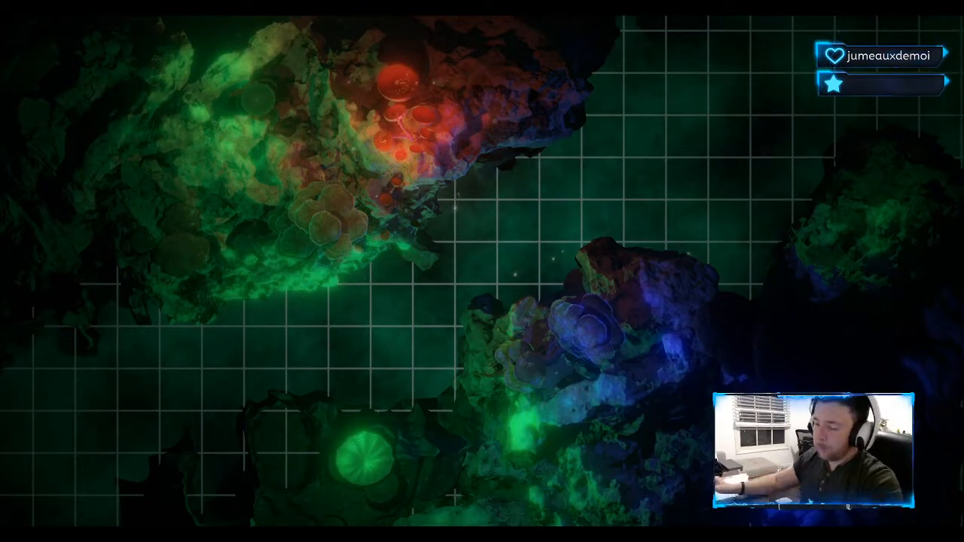
{"action": "key", "text": "Tab"}
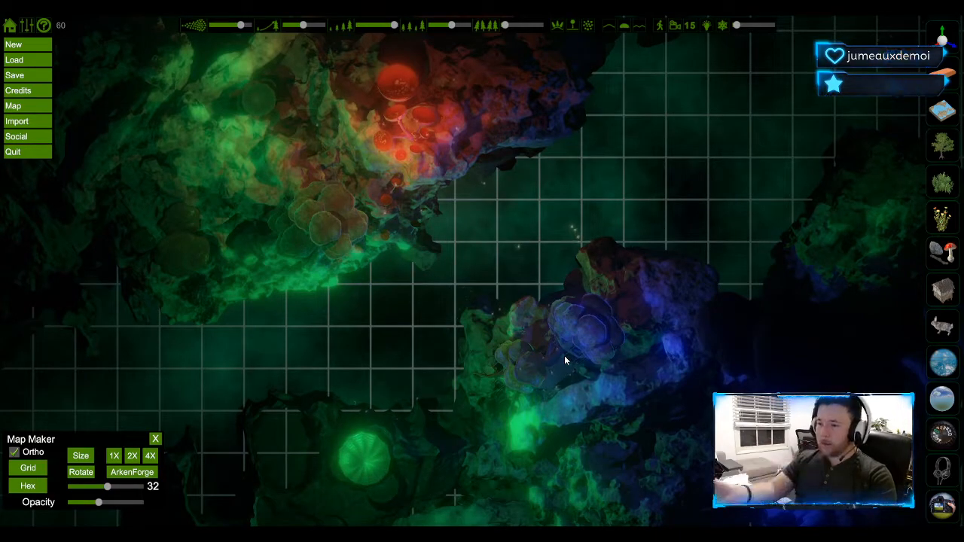
{"action": "key", "text": "Tab"}
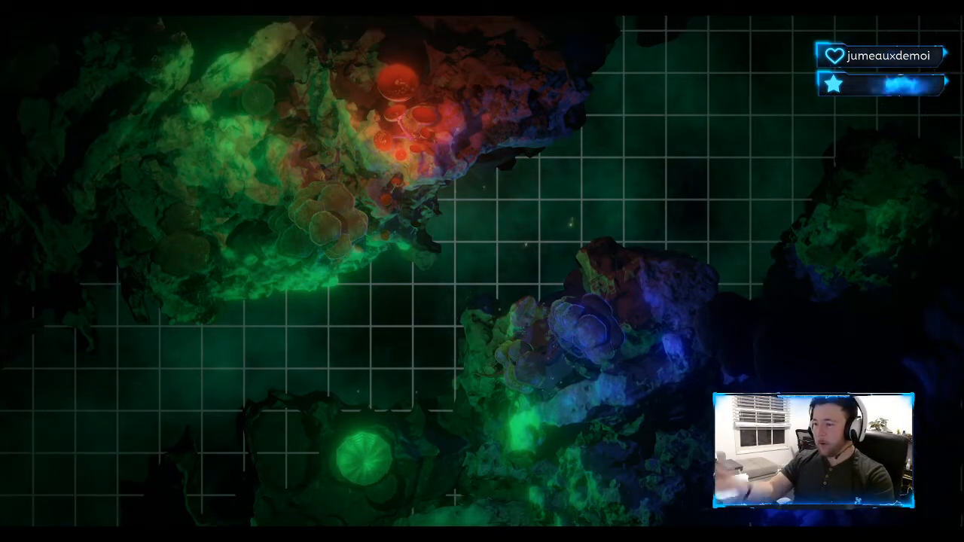